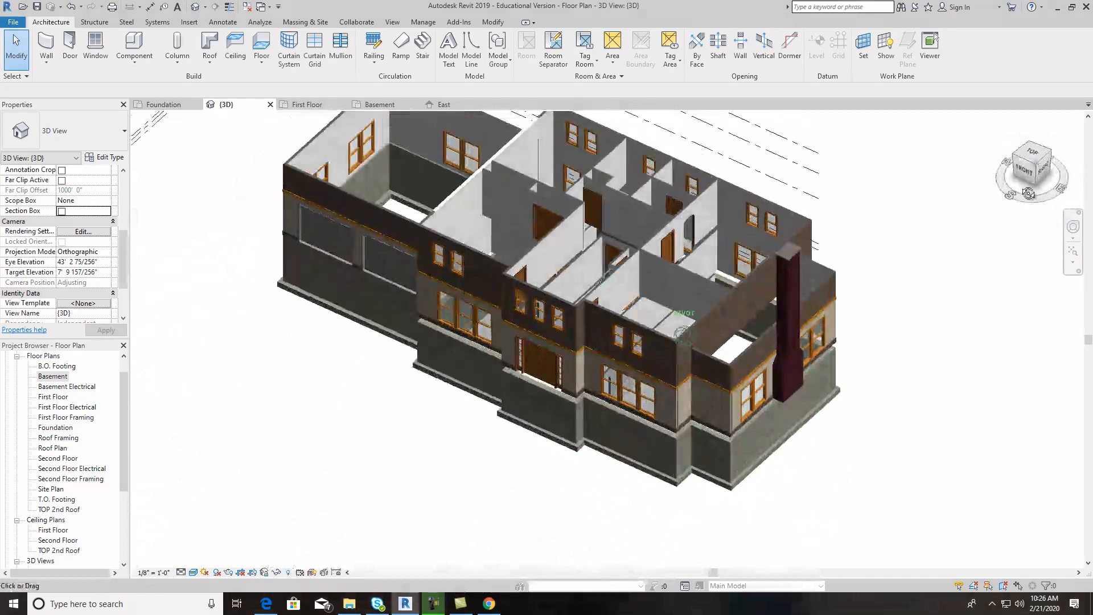
Open the First Floor plan and delete the exterior dimension strings along the front and right side of the house
double_click(53, 397)
scroll(331, 362, down, 3)
scroll(330, 362, down, 2)
scroll(639, 442, down, 2)
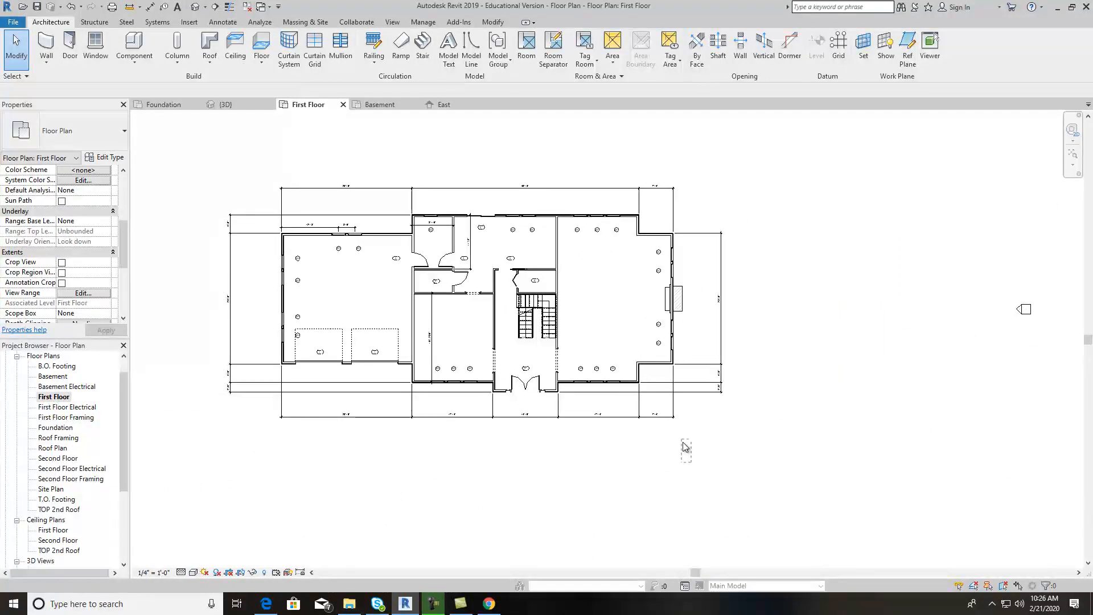
click(662, 380)
key(Delete)
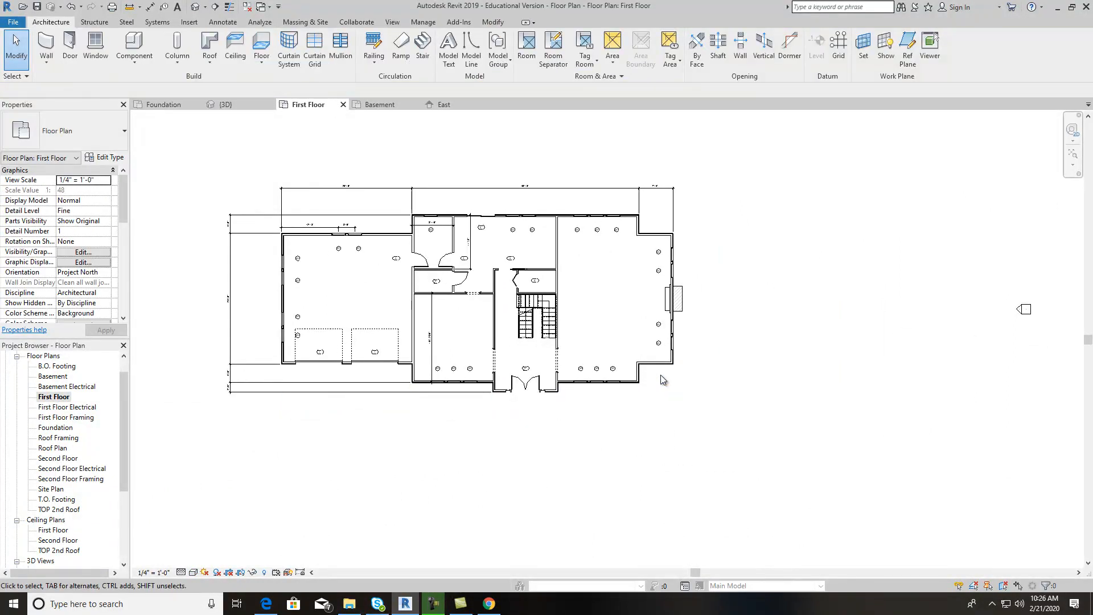
Delete the exterior dimension strings behind the house and beside the garage, including the pair at the garage's rear windows
drag(712, 204, 444, 174)
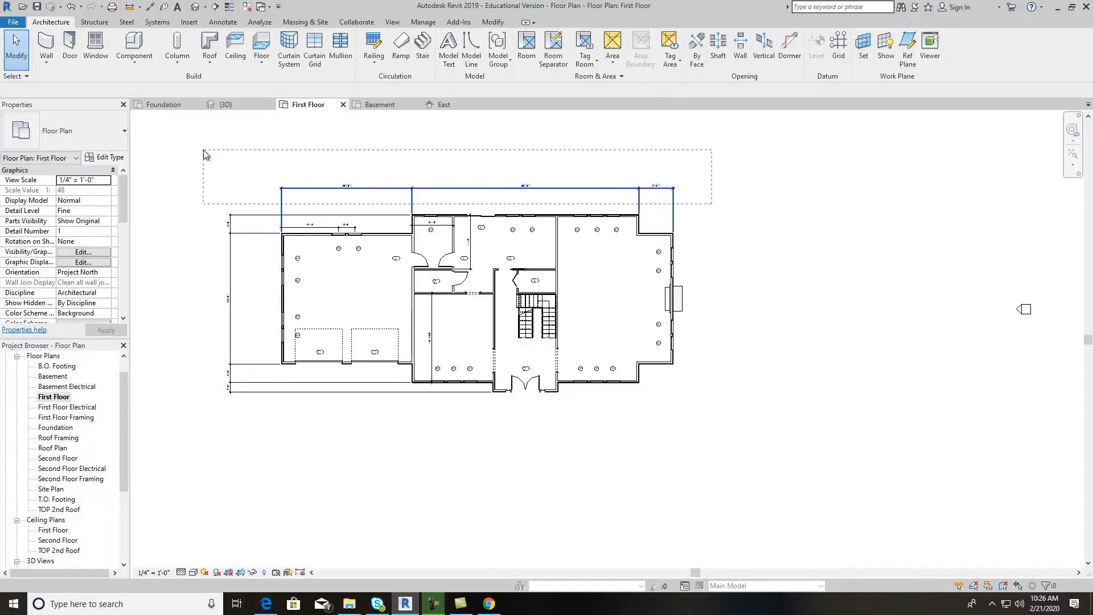
drag(203, 150, 204, 150)
key(Delete)
drag(304, 393, 226, 377)
key(Delete)
scroll(370, 236, up, 5)
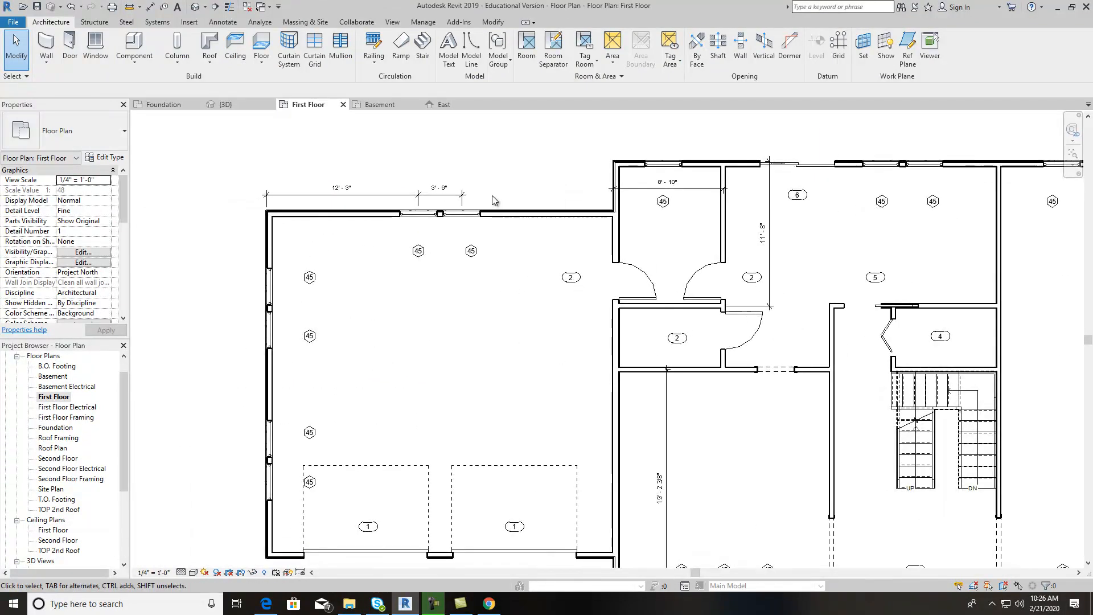
drag(317, 165, 313, 166)
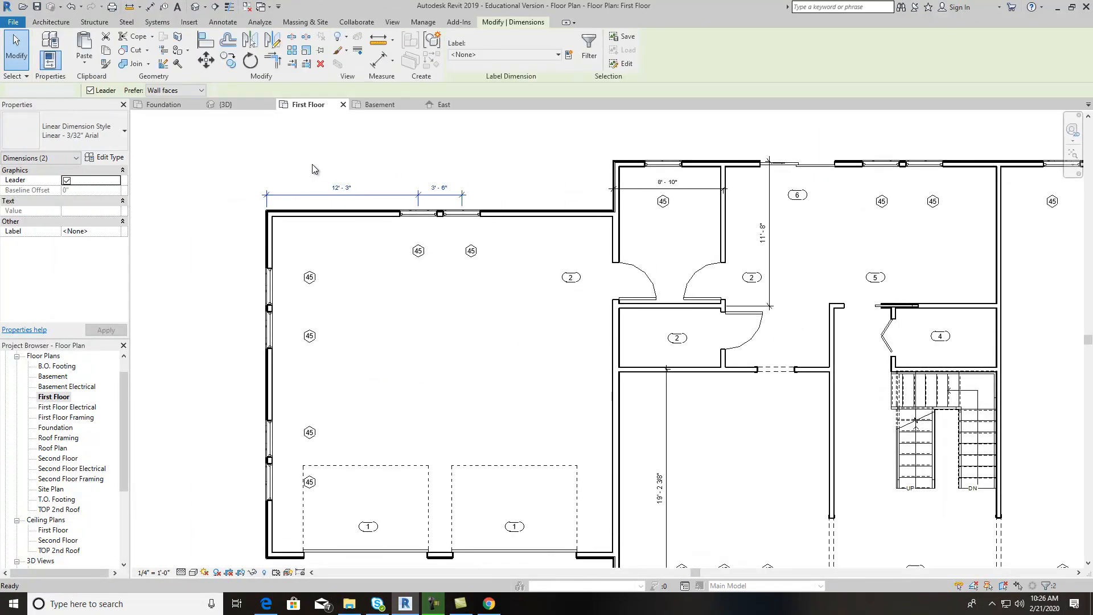
click(312, 169)
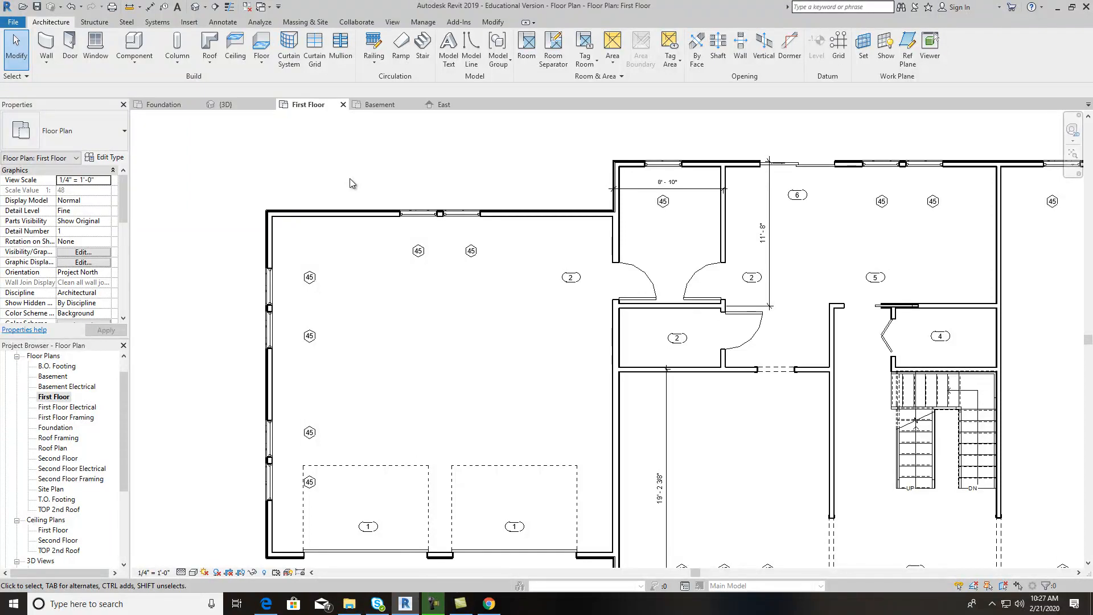
Delete the horizontal dimension in the small rear room and the vertical dimension in the adjoining room
scroll(479, 283, down, 2)
scroll(479, 283, down, 1)
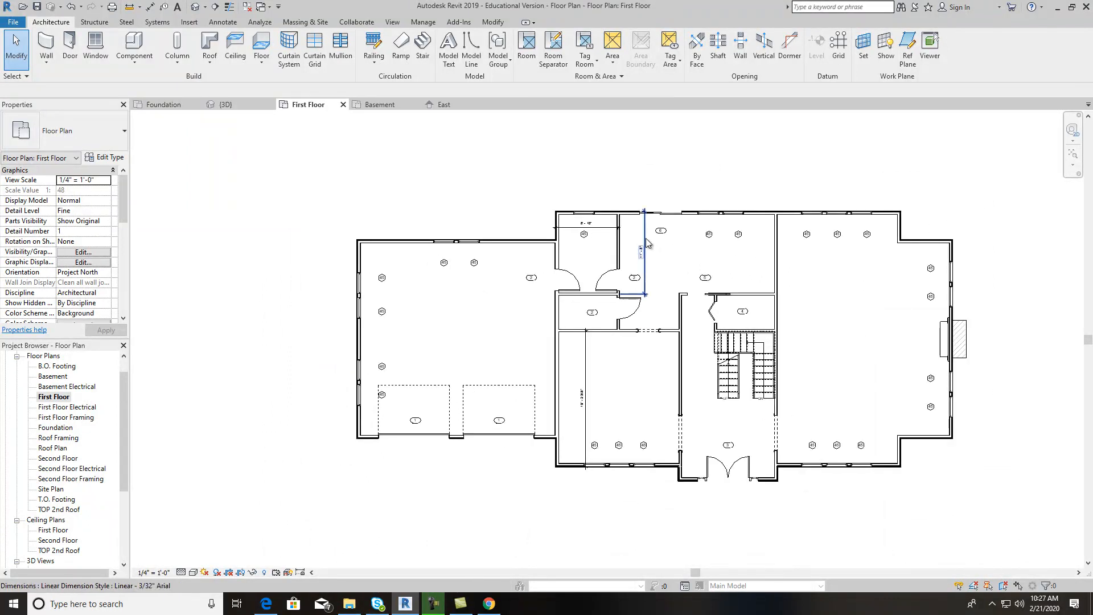
click(607, 229)
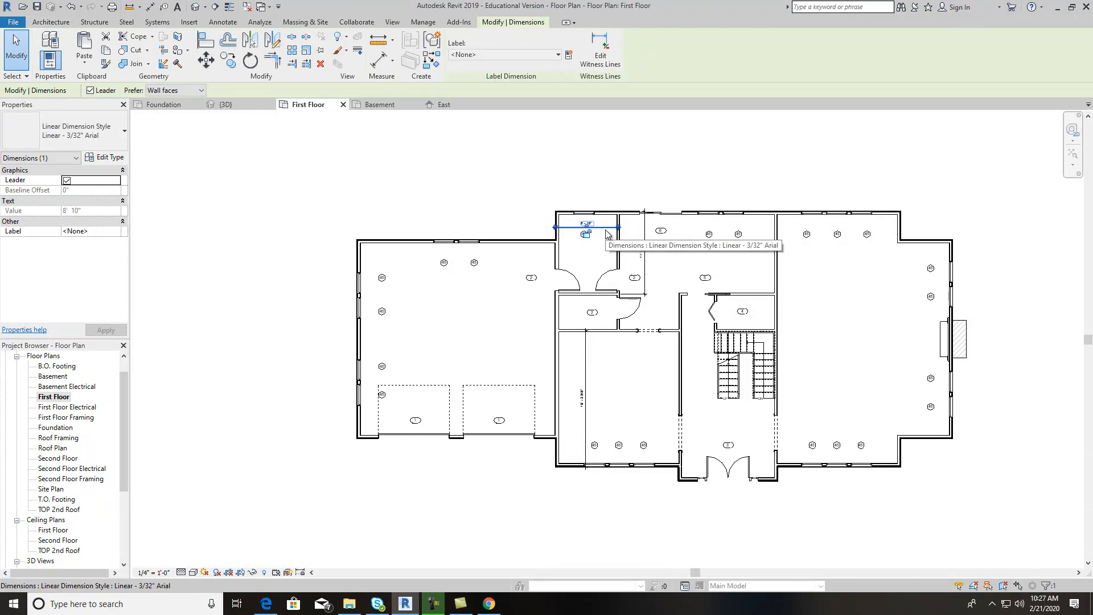
key(Delete)
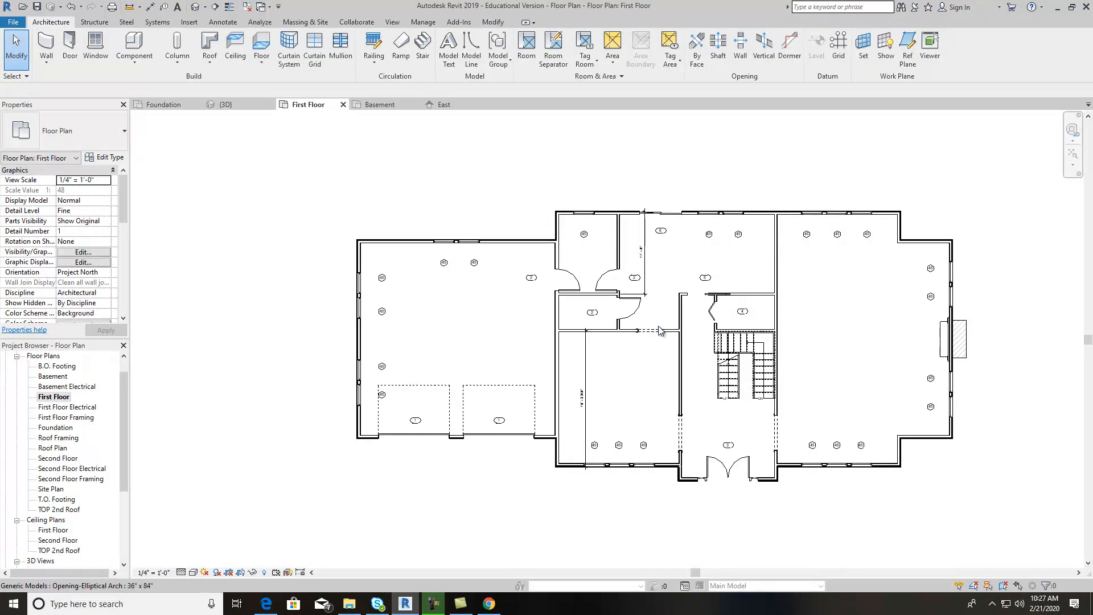
click(649, 274)
key(Delete)
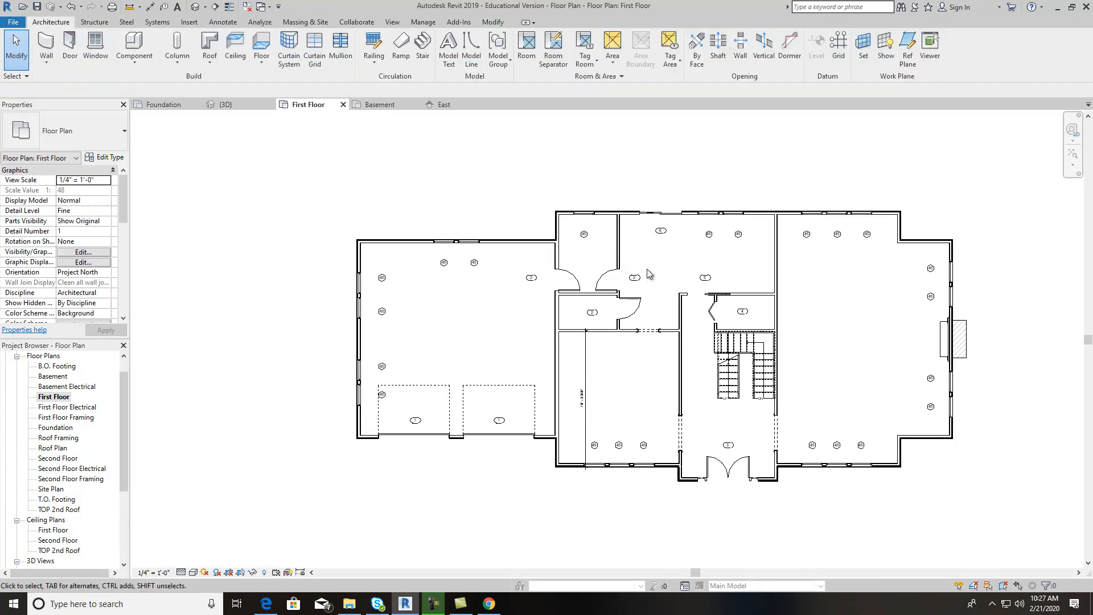
Save the project from the save reminder while starting an aligned dimension
middle_drag(649, 273, 539, 258)
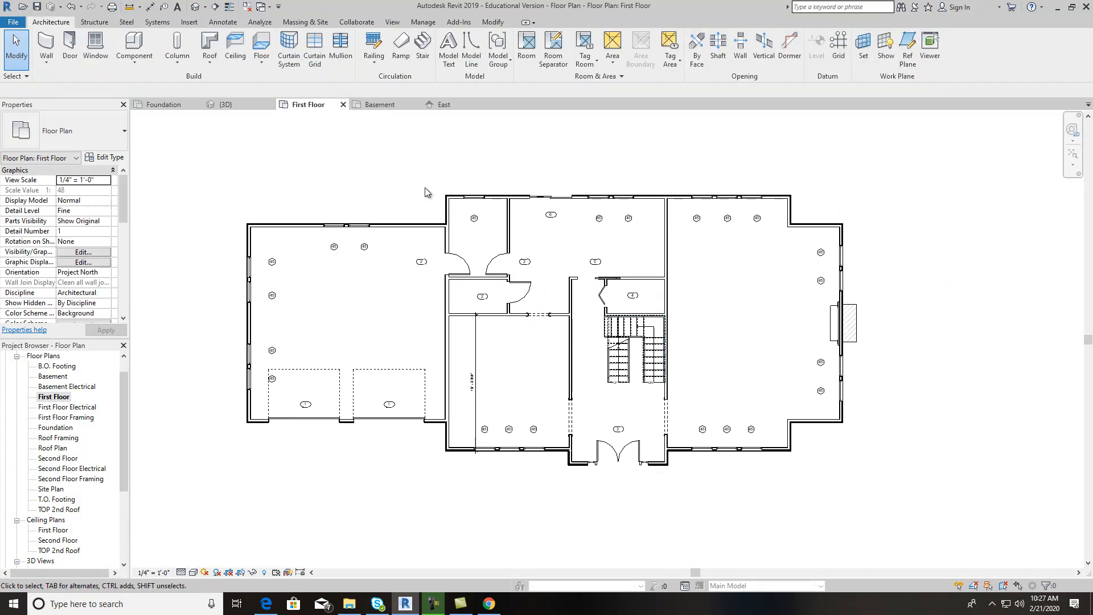
click(222, 22)
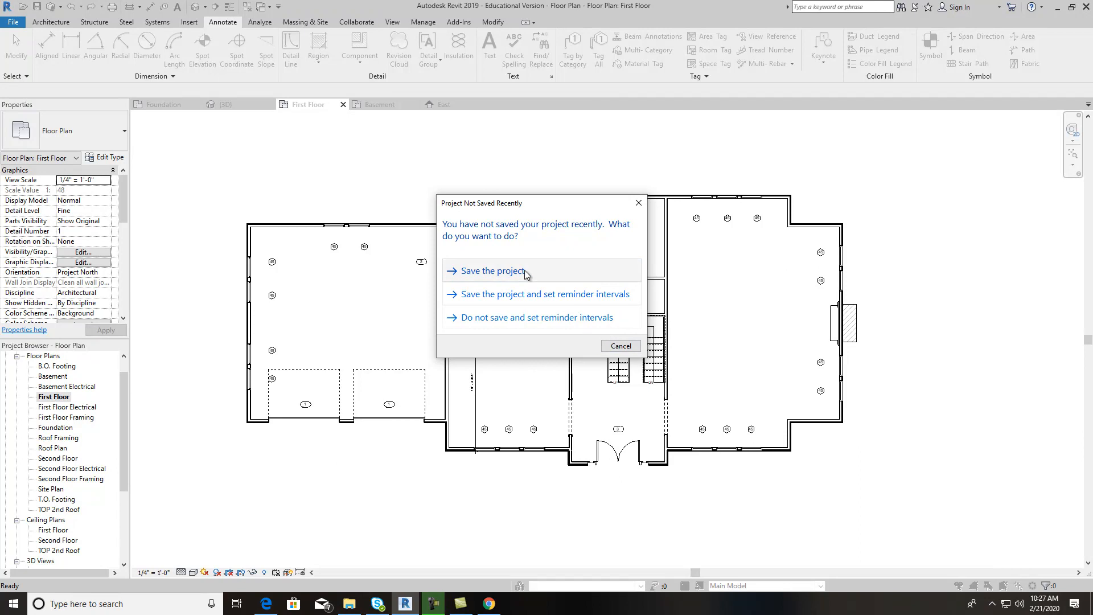
click(525, 271)
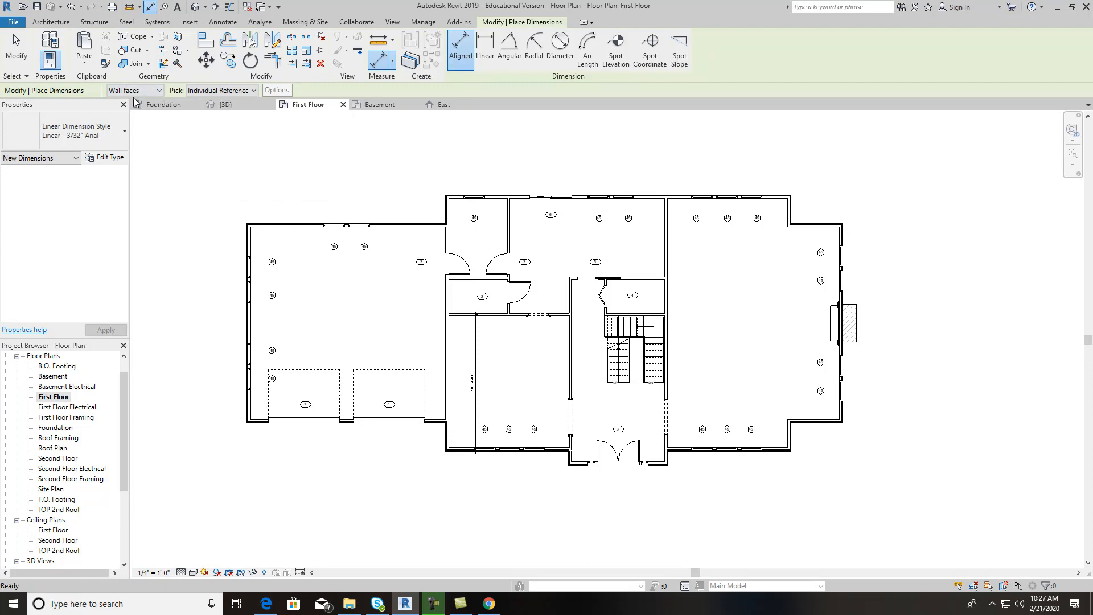
Begin an aligned dimension string referencing the garage's outer left wall face and the exterior wall where the main house steps out
scroll(246, 221, up, 5)
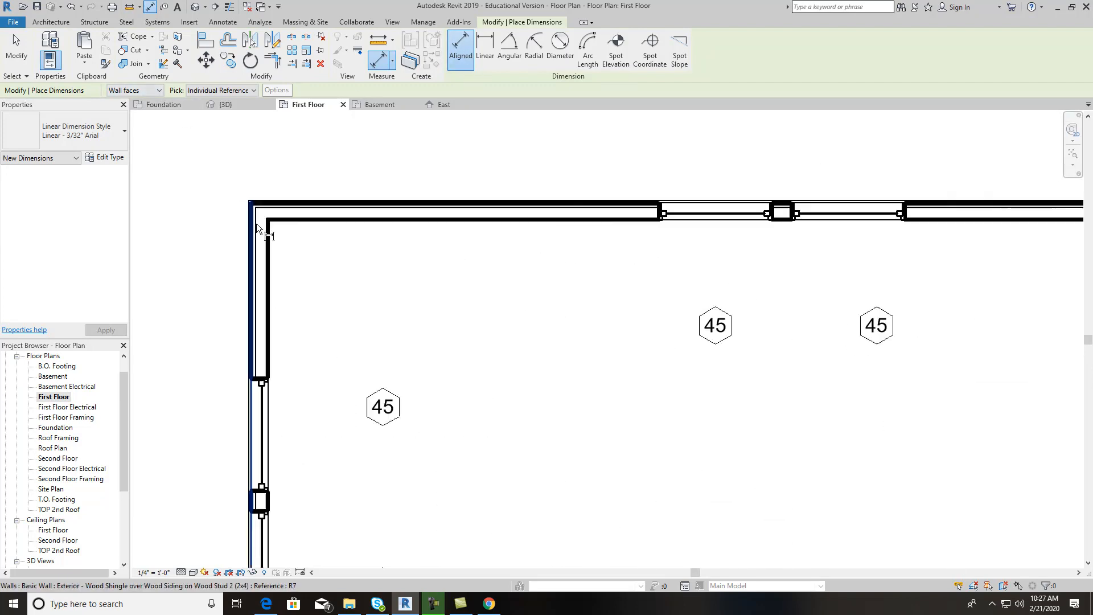
scroll(252, 214, up, 2)
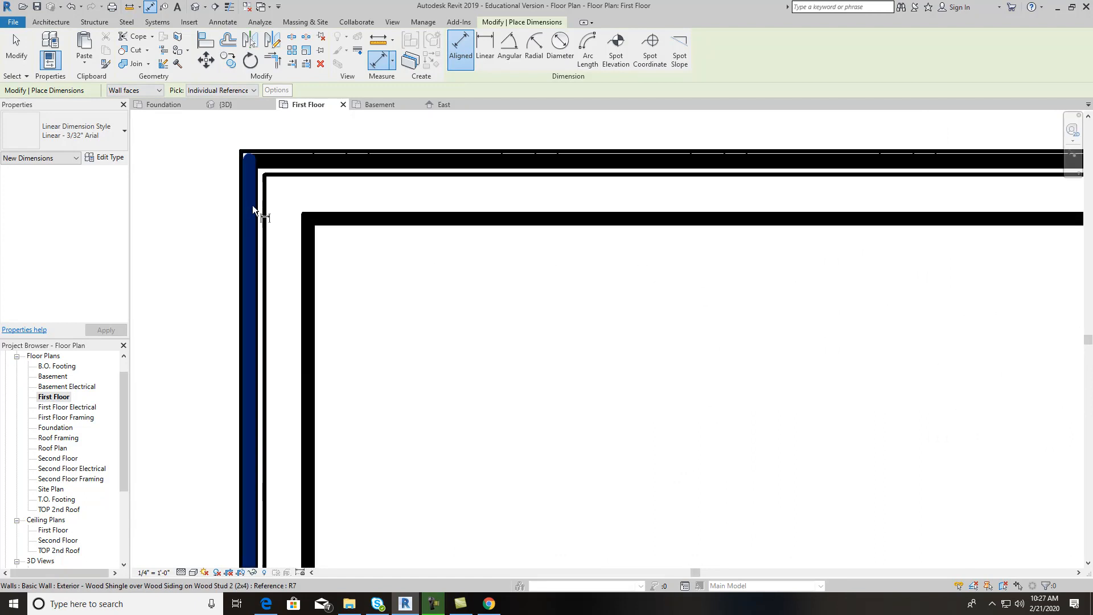
click(252, 205)
scroll(264, 199, down, 3)
scroll(270, 190, down, 6)
scroll(552, 251, down, 1)
middle_drag(552, 250, 361, 344)
scroll(501, 230, up, 1)
scroll(517, 251, up, 6)
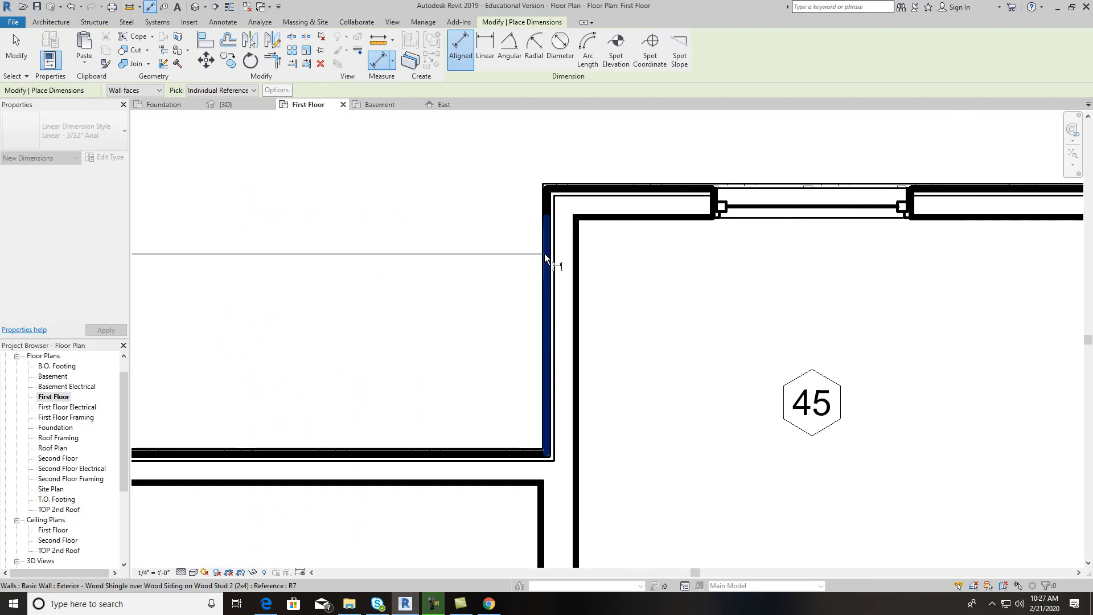
click(552, 240)
scroll(549, 237, down, 6)
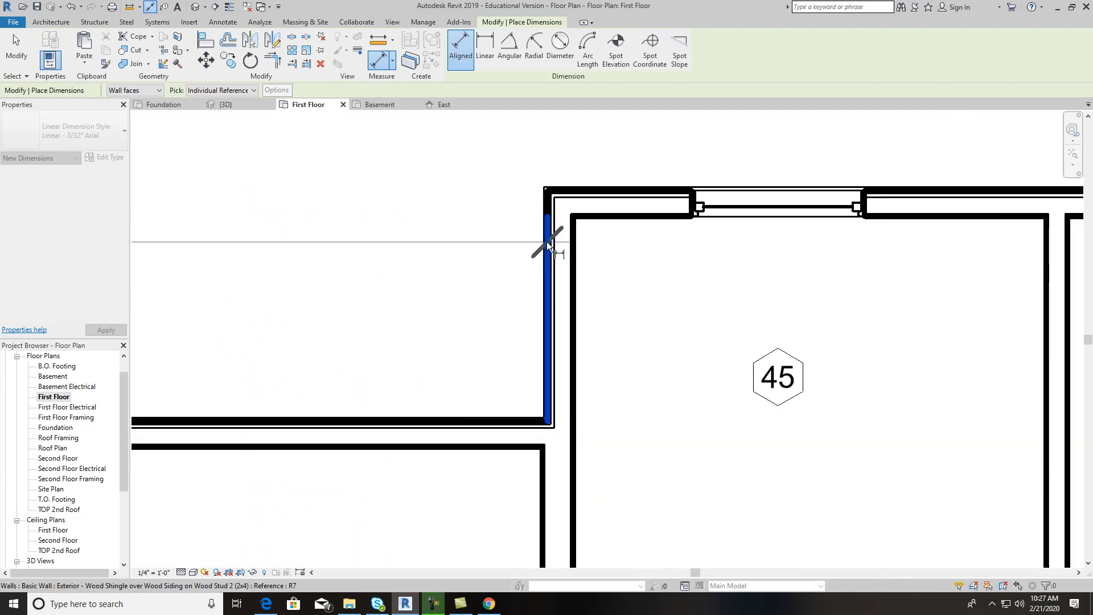
Extend the string to the rear-right jog wall and the far right exterior wall, then place it behind the house
middle_drag(664, 212, 487, 230)
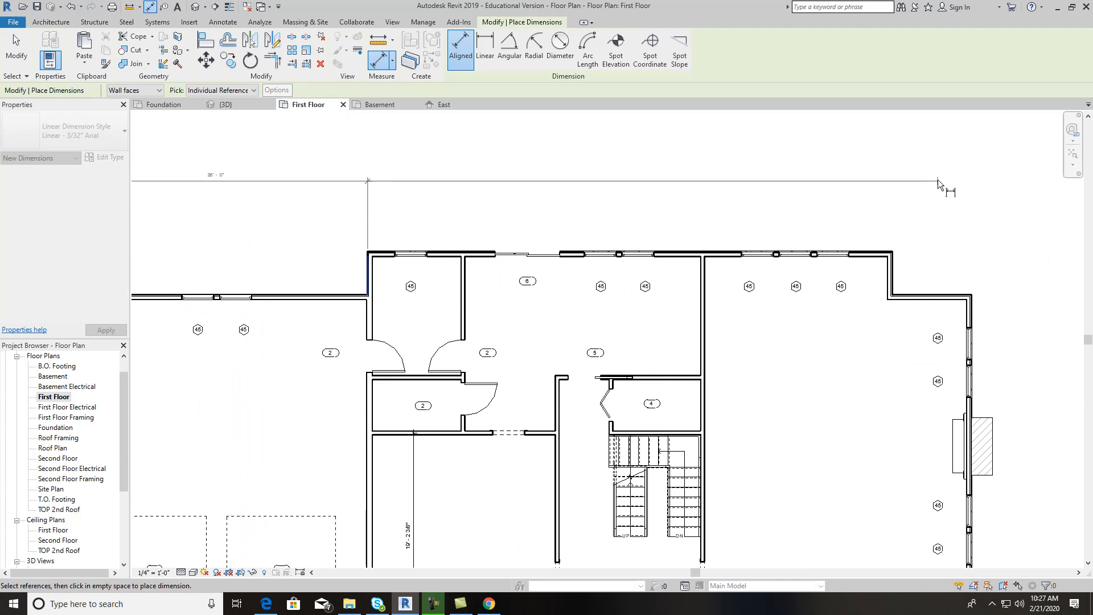
scroll(903, 246, up, 3)
scroll(903, 246, up, 3)
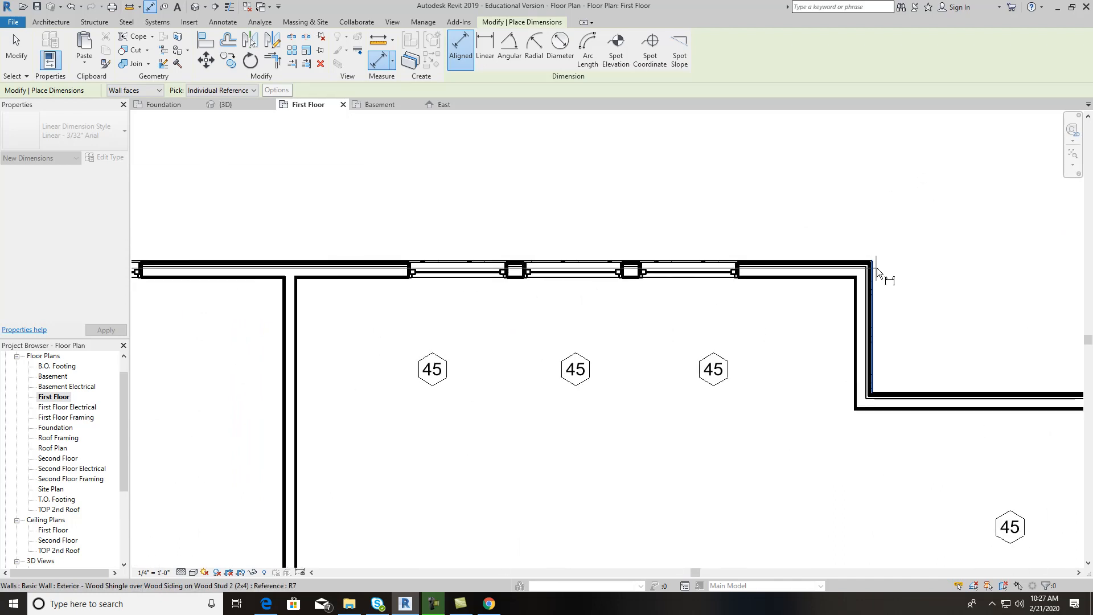
scroll(870, 282, up, 2)
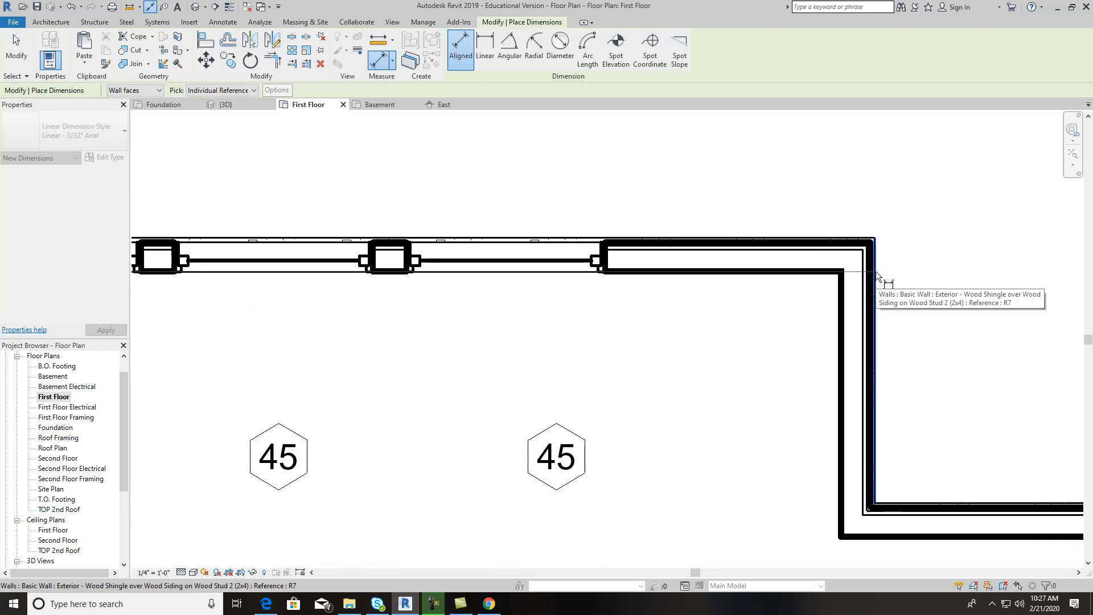
click(873, 275)
scroll(910, 193, down, 3)
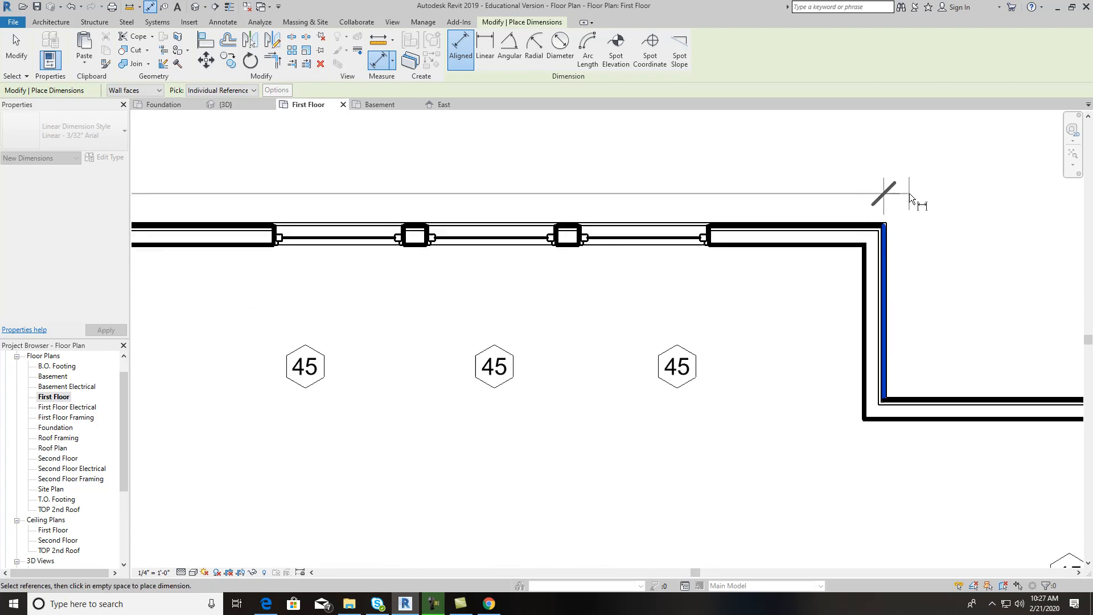
scroll(962, 159, down, 3)
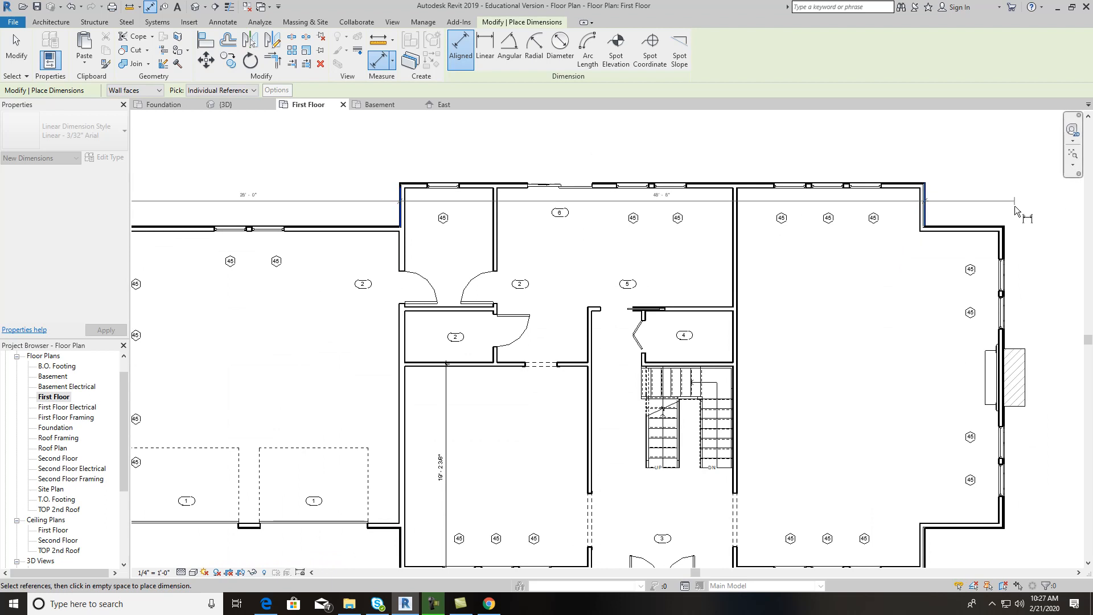
scroll(1011, 239, up, 5)
scroll(985, 322, up, 3)
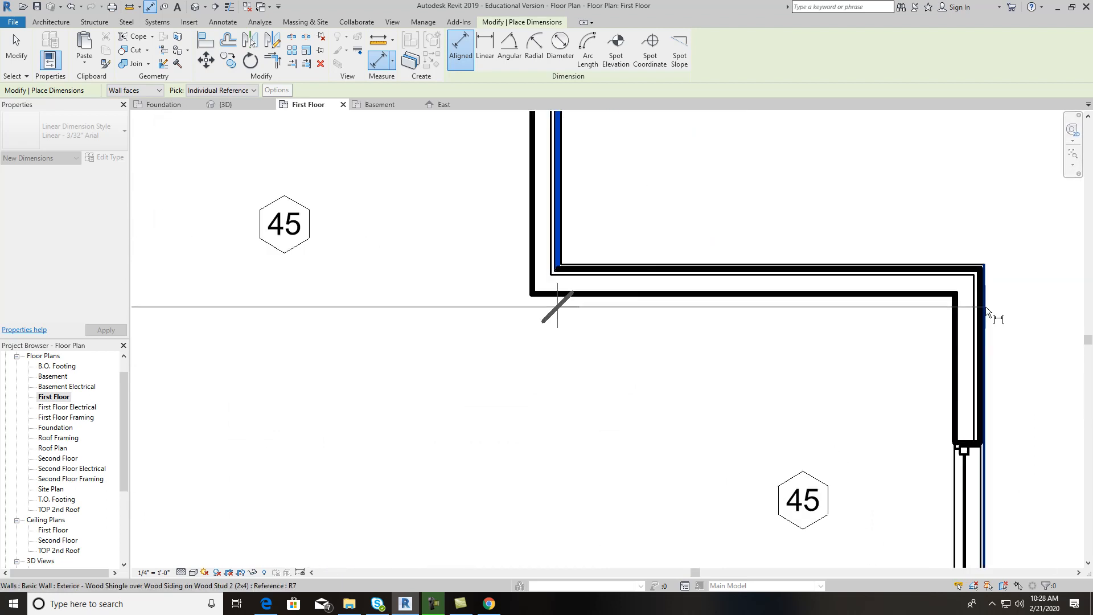
click(984, 309)
scroll(982, 308, down, 5)
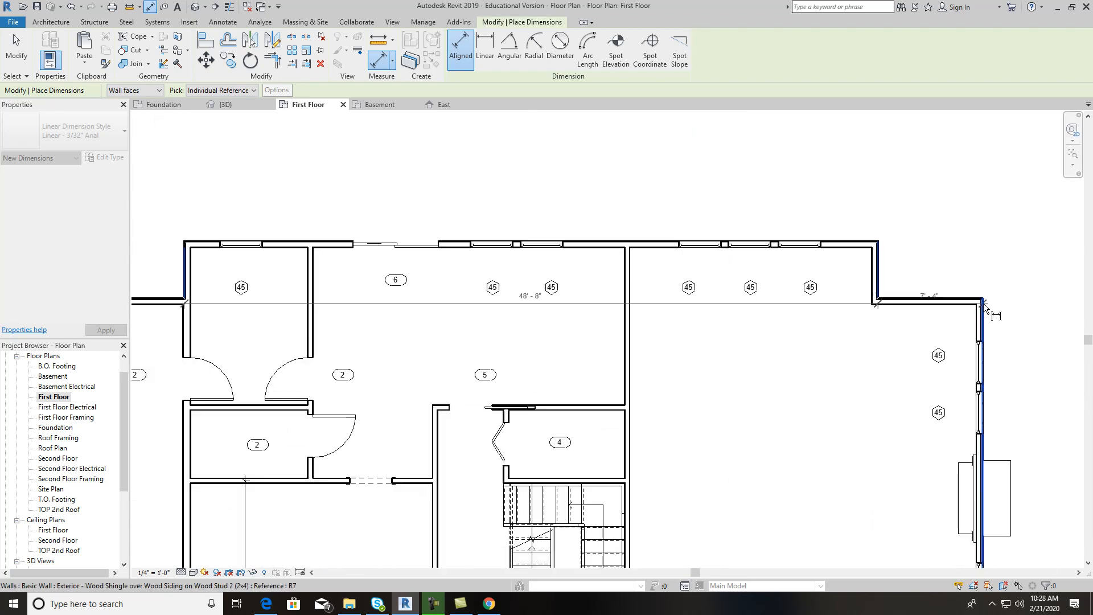
click(978, 227)
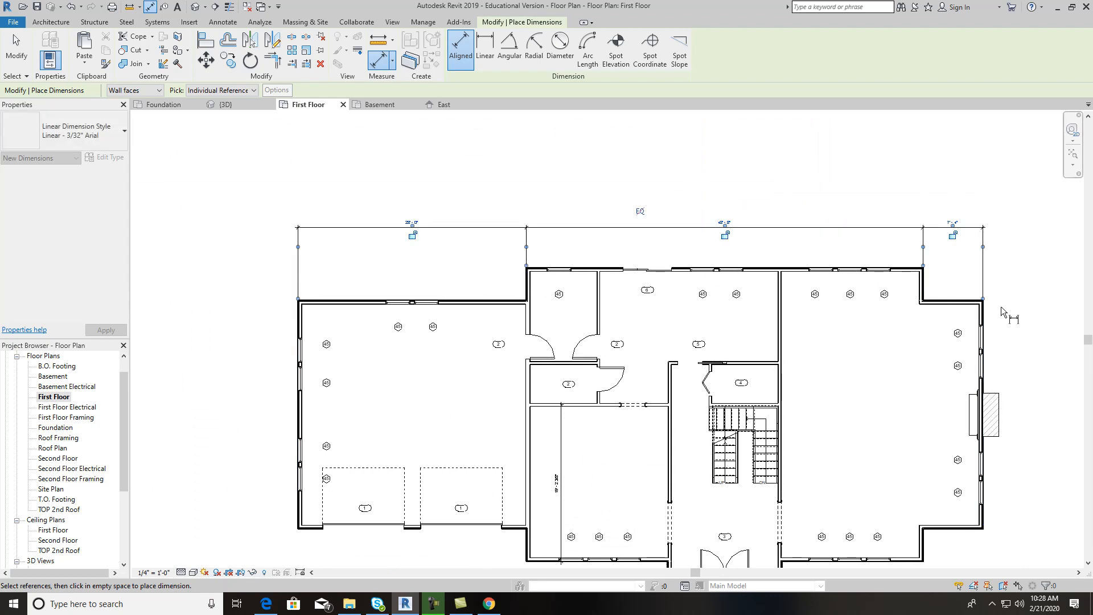
Add an overall aligned dimension from the far right exterior wall to the garage's left wall, placed outside the first string
scroll(973, 302, up, 5)
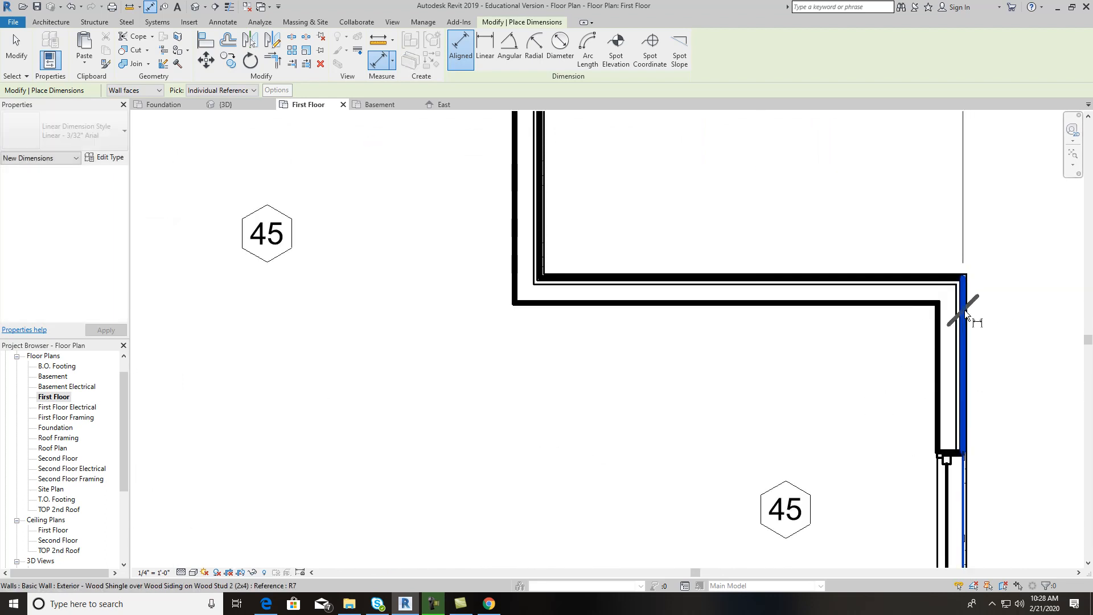
click(964, 309)
scroll(966, 308, down, 5)
middle_drag(412, 307, 678, 260)
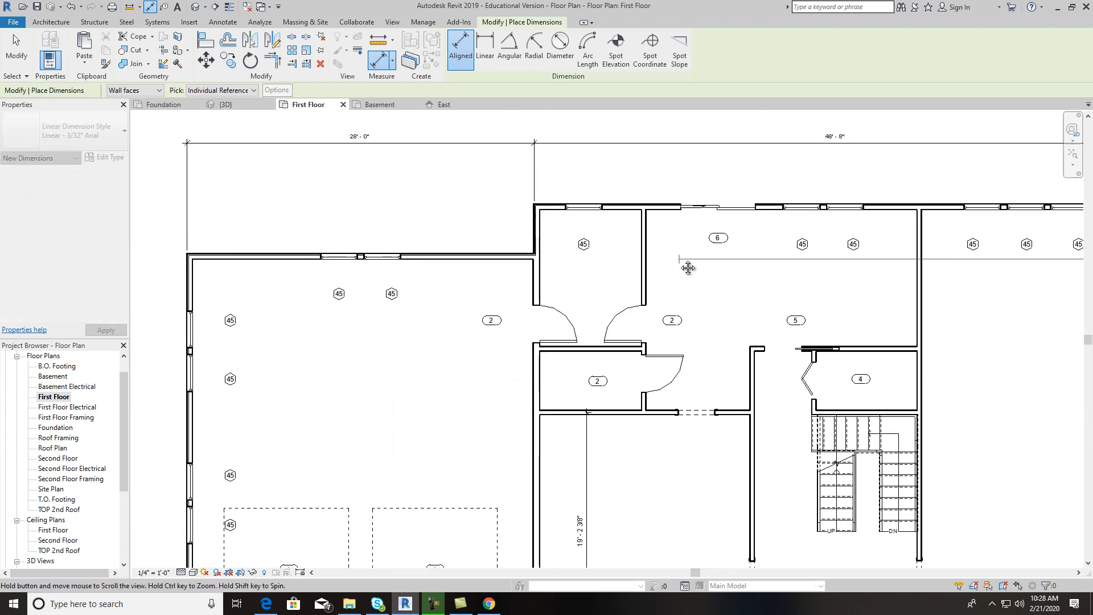
scroll(165, 272, up, 1)
scroll(188, 268, up, 6)
scroll(215, 265, up, 2)
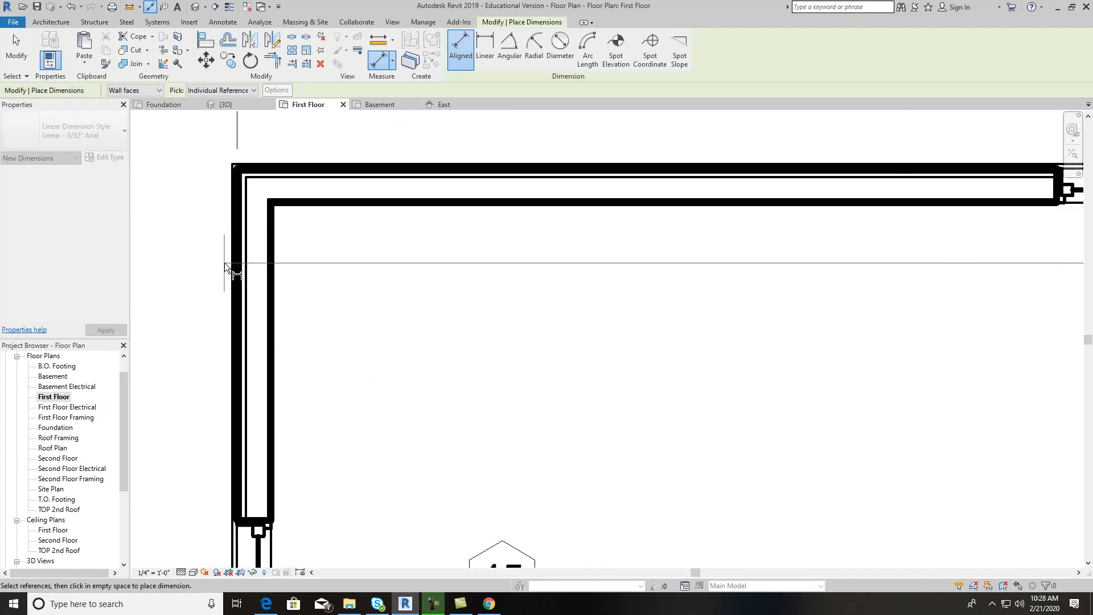
click(254, 256)
scroll(255, 256, down, 6)
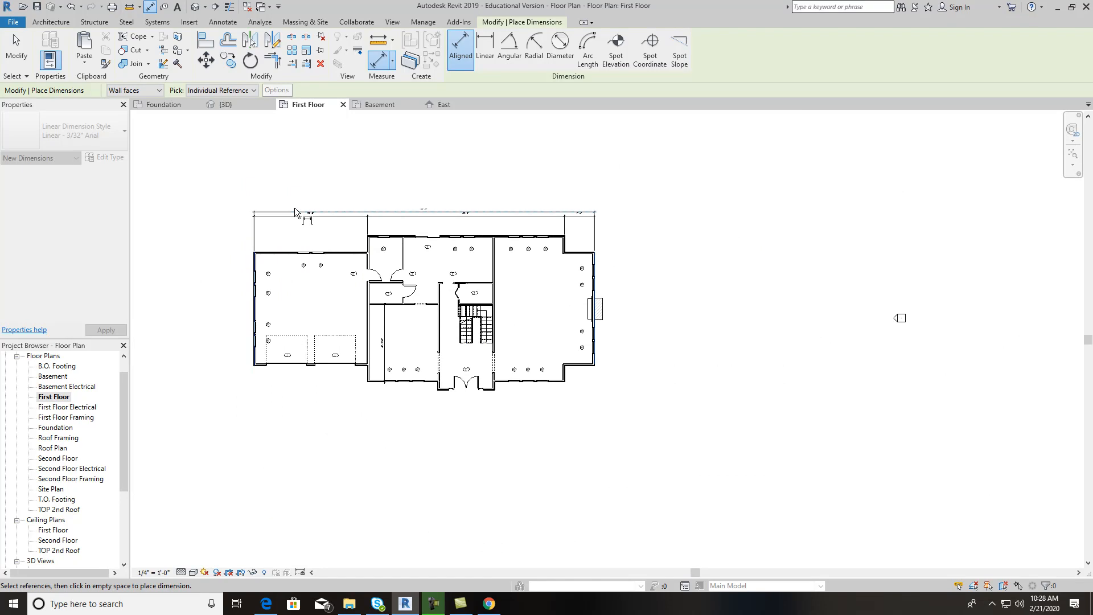
click(295, 210)
Start a second aligned dimension string from the garage's outer left wall face to the exterior wall where the main house steps out
scroll(380, 224, up, 2)
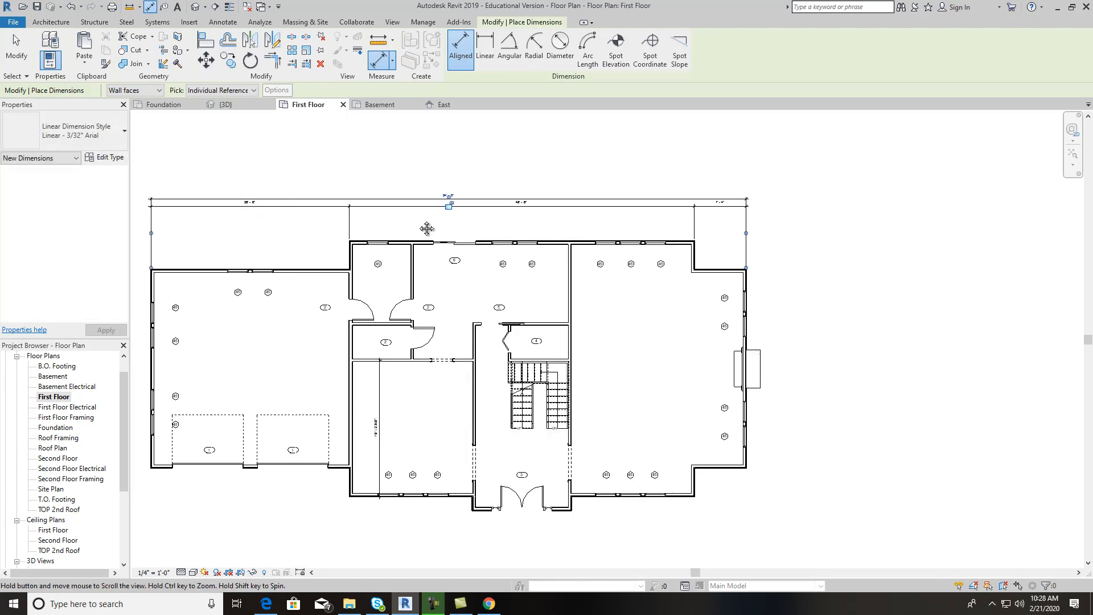
scroll(254, 286, up, 2)
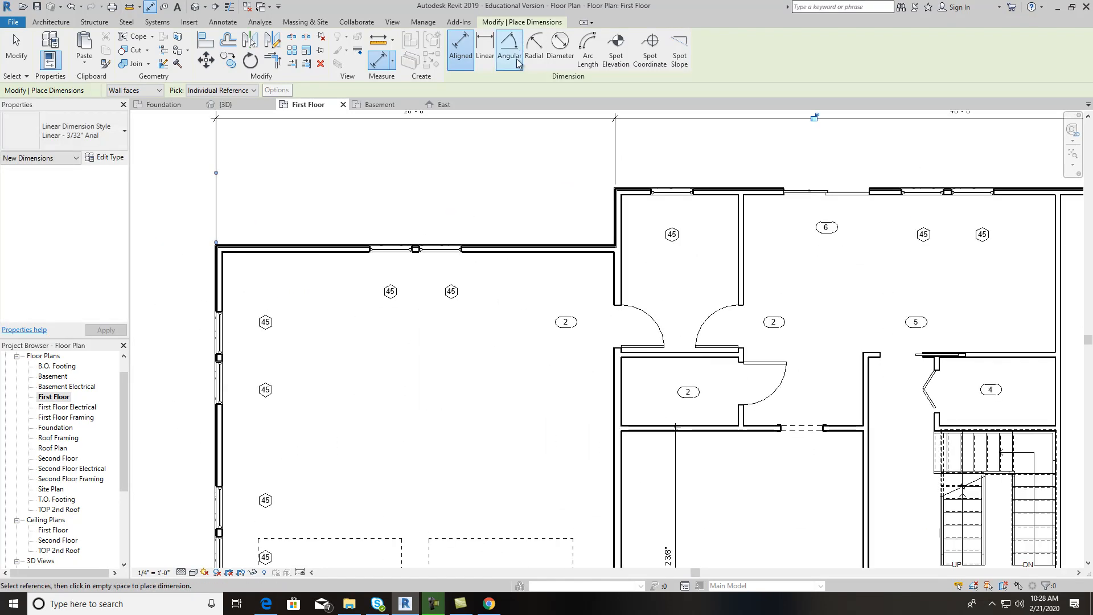
scroll(260, 251, up, 2)
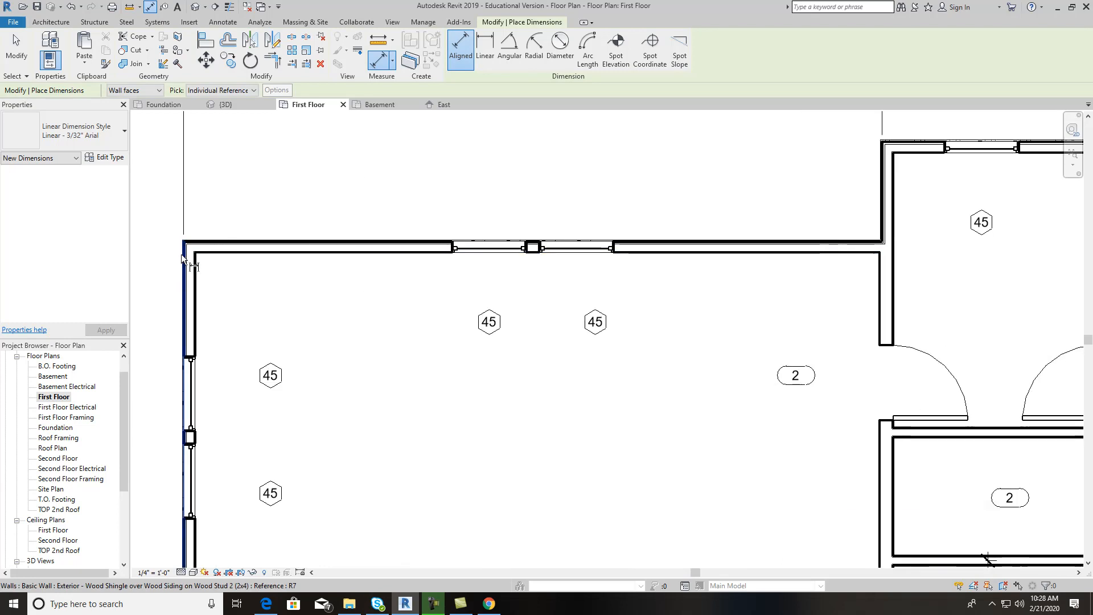
scroll(181, 254, up, 2)
click(186, 253)
scroll(255, 222, down, 2)
middle_drag(579, 214, 442, 322)
scroll(444, 322, down, 1)
scroll(735, 261, up, 3)
click(736, 254)
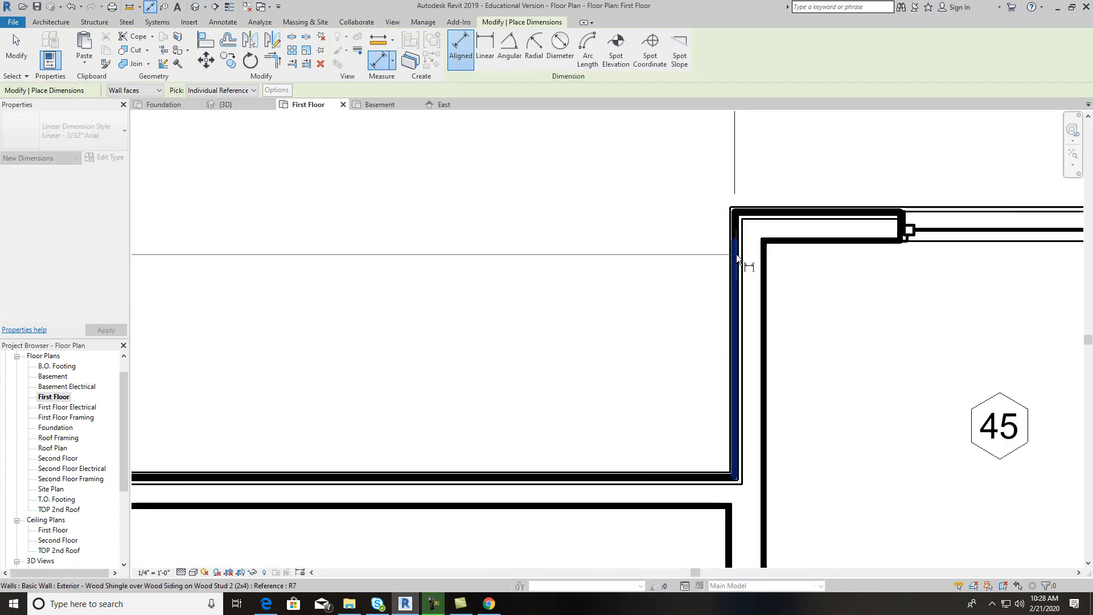
Extend the string to the interior wall that closes the small rear room beside the garage
scroll(809, 170, down, 3)
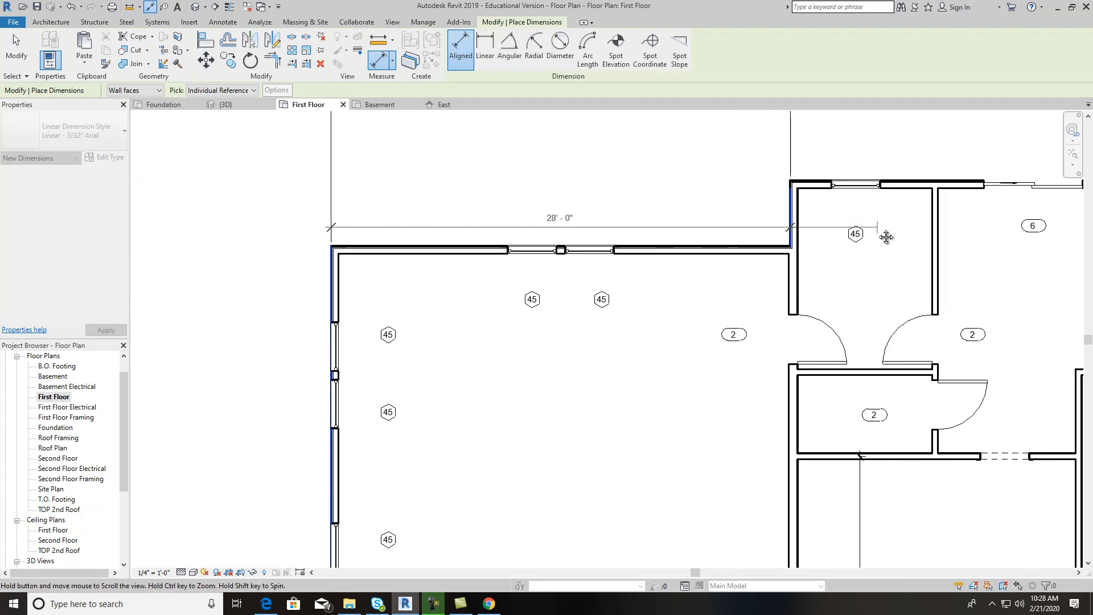
scroll(877, 226, down, 3)
scroll(726, 357, up, 5)
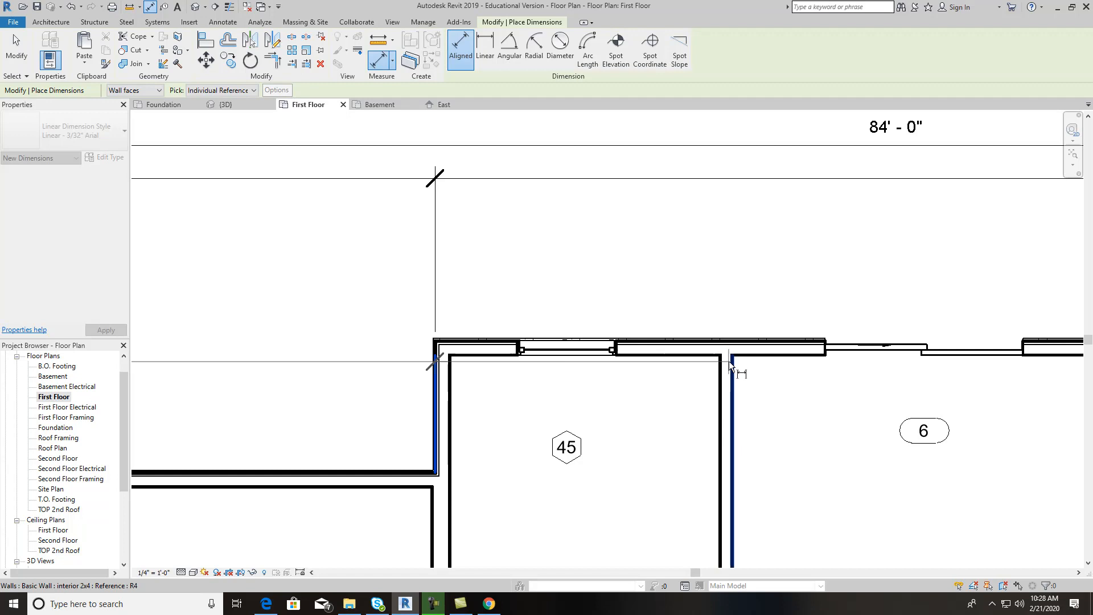
click(728, 363)
Set the wall reference to Wall centerlines and add the interior wall between the rear middle room and the large right-hand room
scroll(760, 242, down, 3)
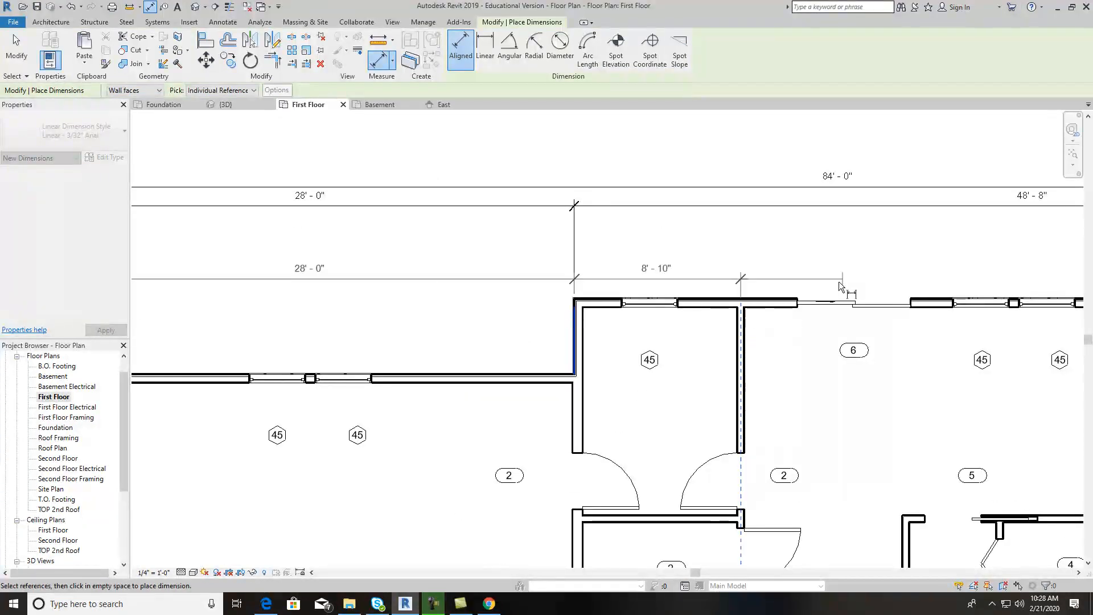
scroll(783, 318, down, 2)
scroll(623, 280, up, 5)
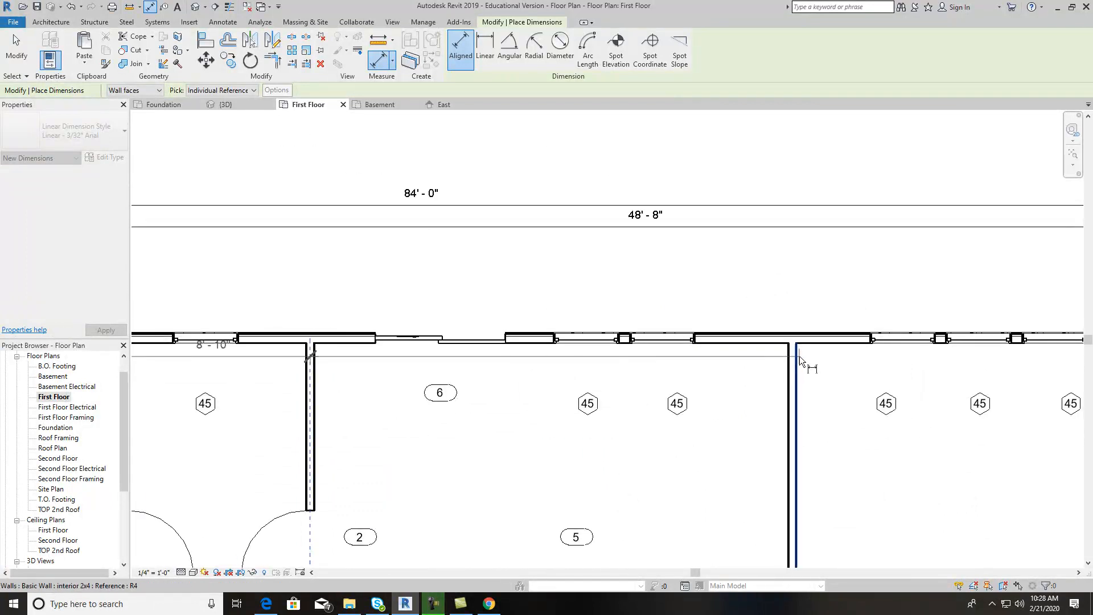
click(155, 91)
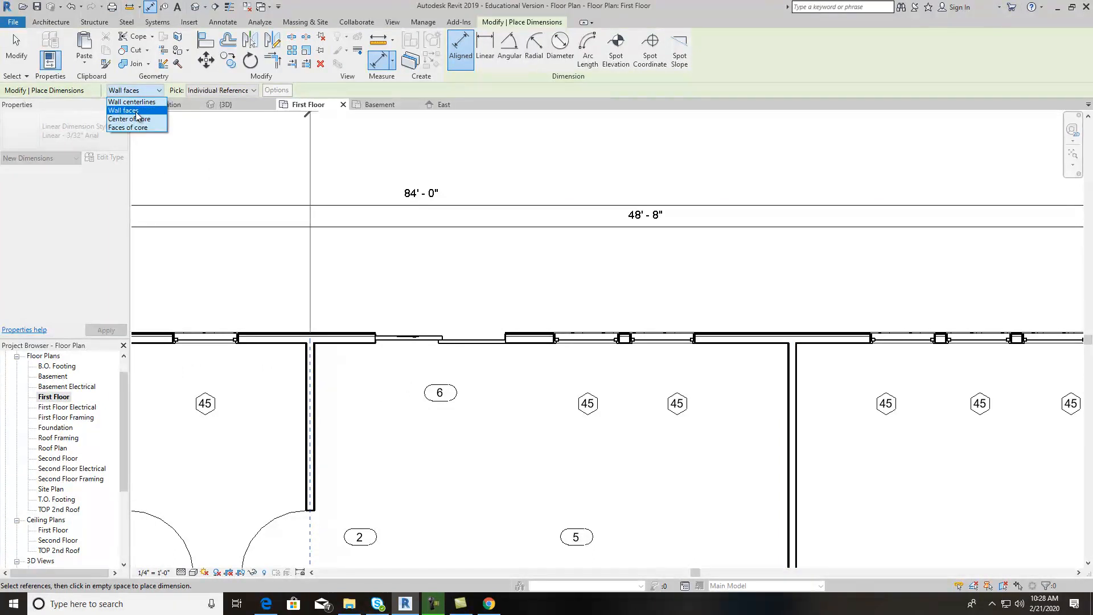
click(136, 103)
click(791, 352)
Set the wall reference to Wall faces and add the outer face of the rear-right jog wall to the string
middle_drag(839, 266, 700, 270)
scroll(700, 270, down, 2)
scroll(700, 270, down, 1)
middle_drag(822, 274, 685, 285)
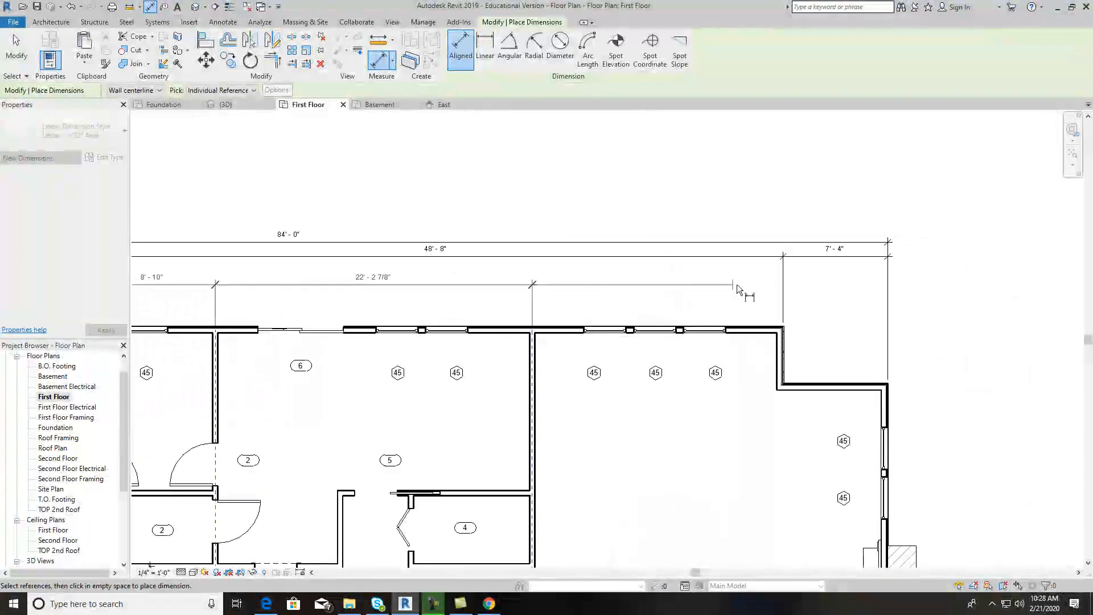
scroll(797, 292, up, 2)
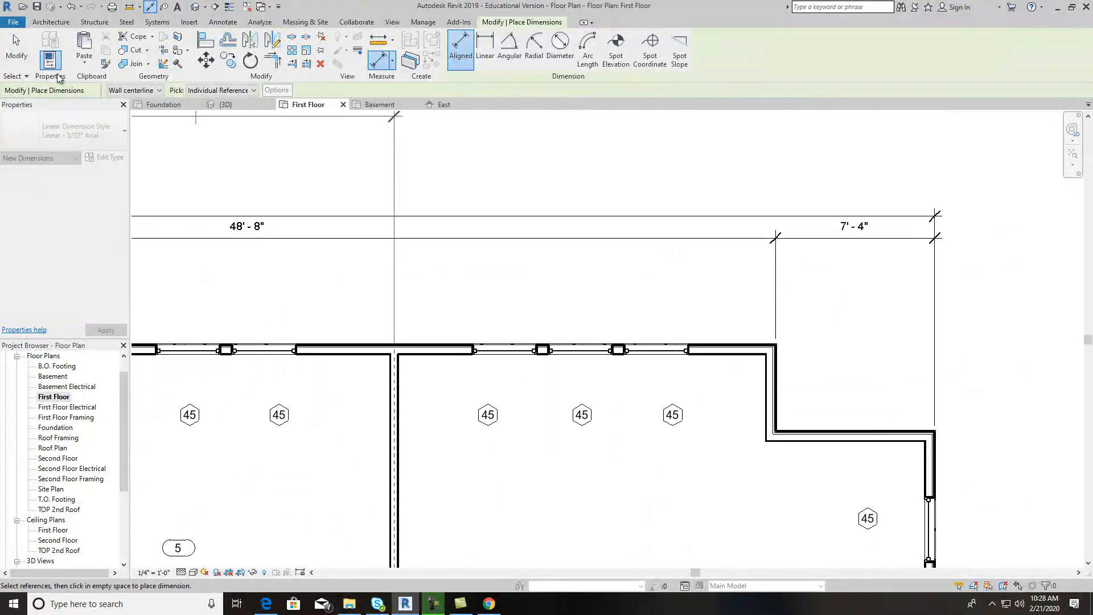
click(159, 90)
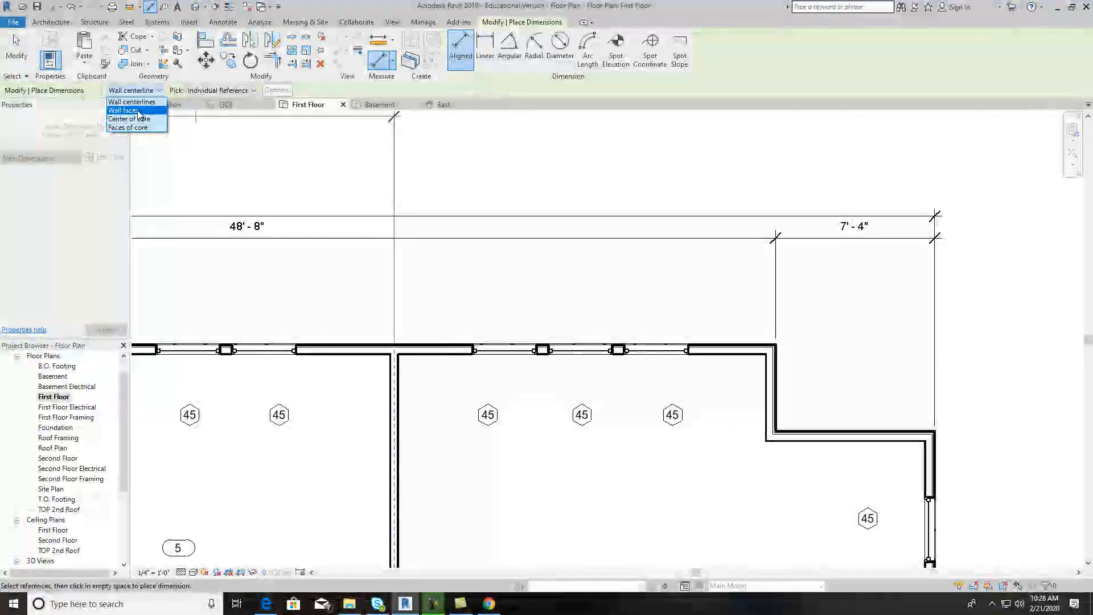
click(126, 112)
scroll(763, 359, up, 2)
click(766, 357)
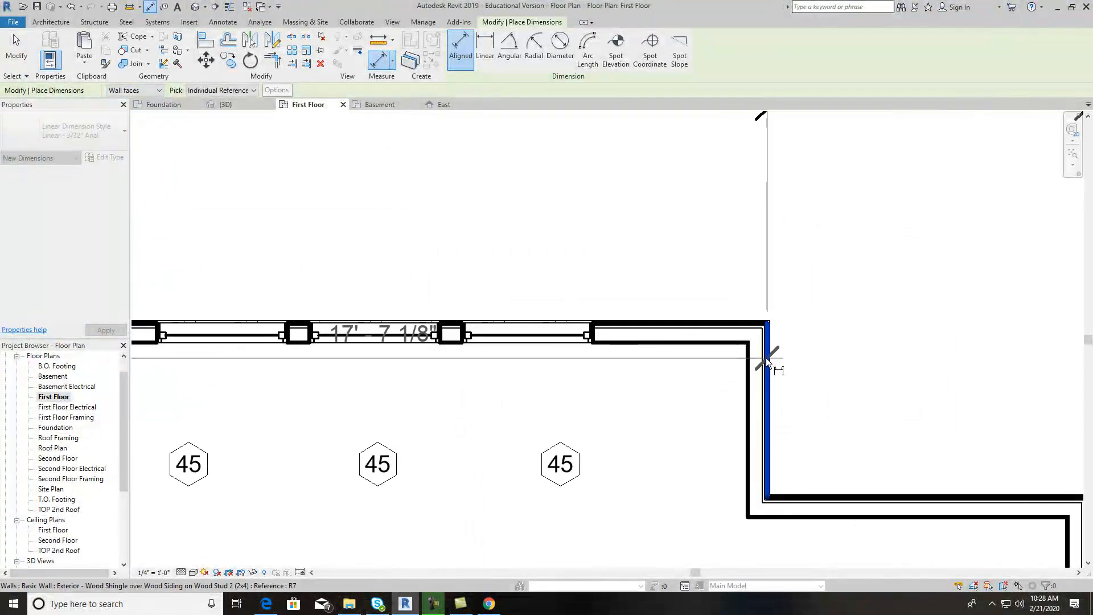
Add the far right exterior wall face to the string and place it behind the house, just inside the earlier strings
scroll(808, 322, down, 2)
scroll(952, 425, up, 3)
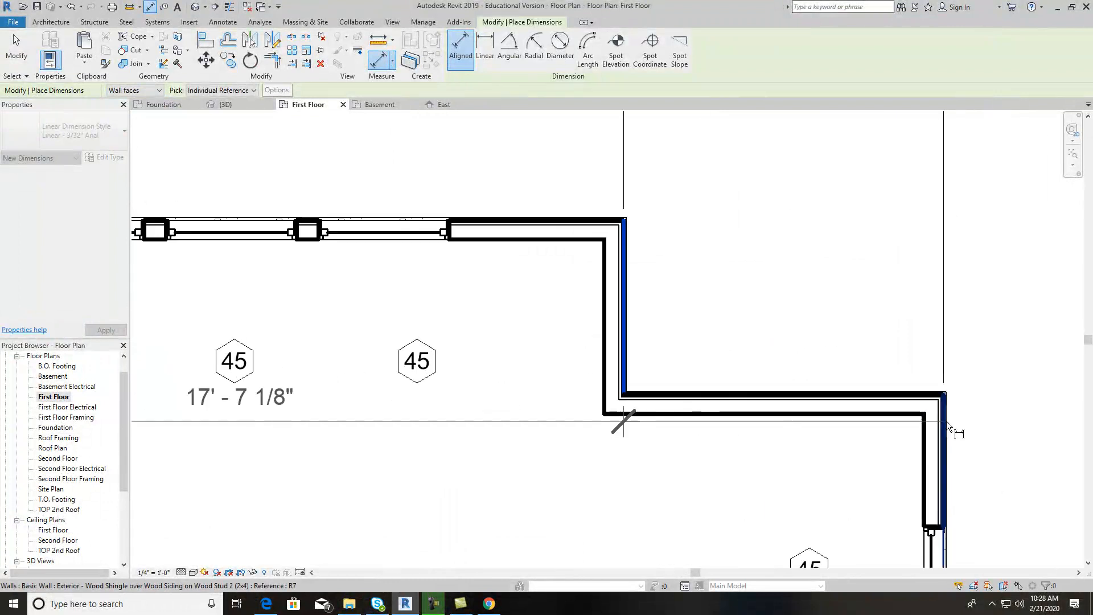
click(945, 421)
scroll(882, 264, down, 4)
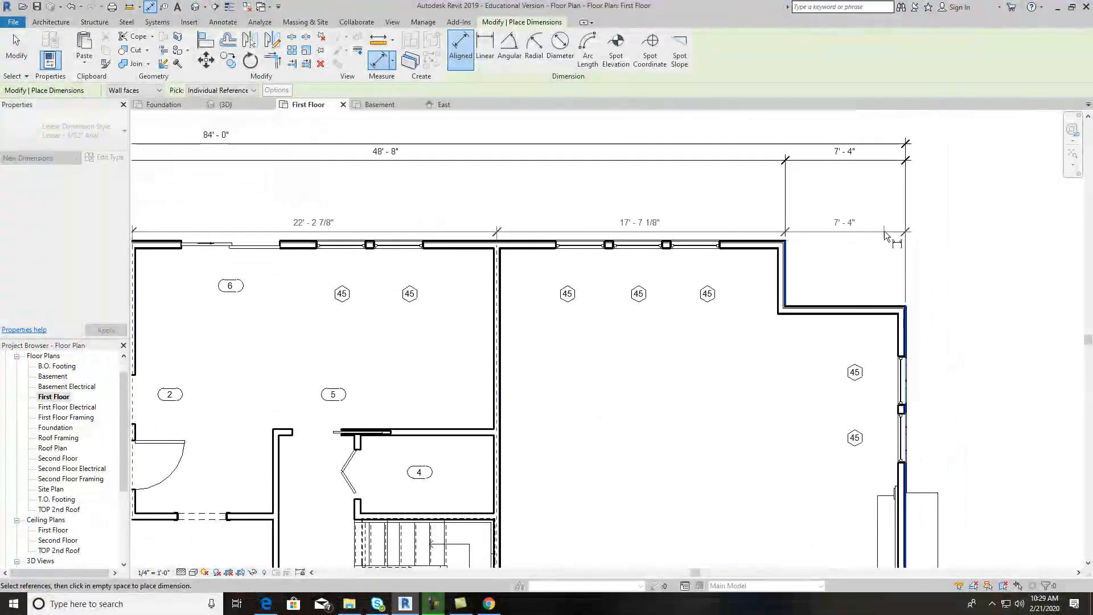
click(881, 184)
scroll(711, 308, down, 2)
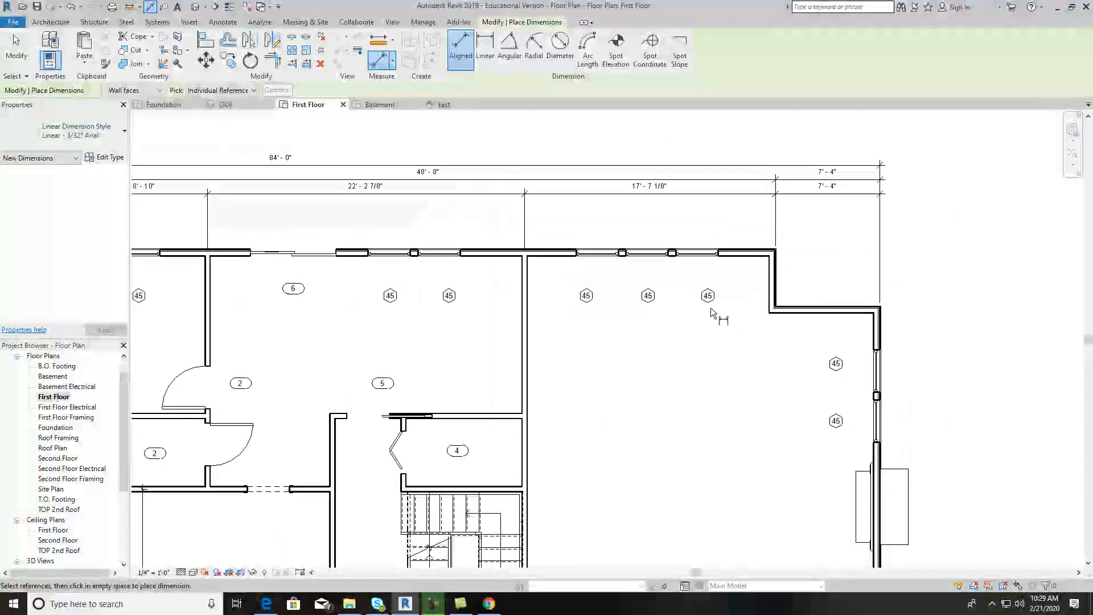
scroll(572, 304, down, 1)
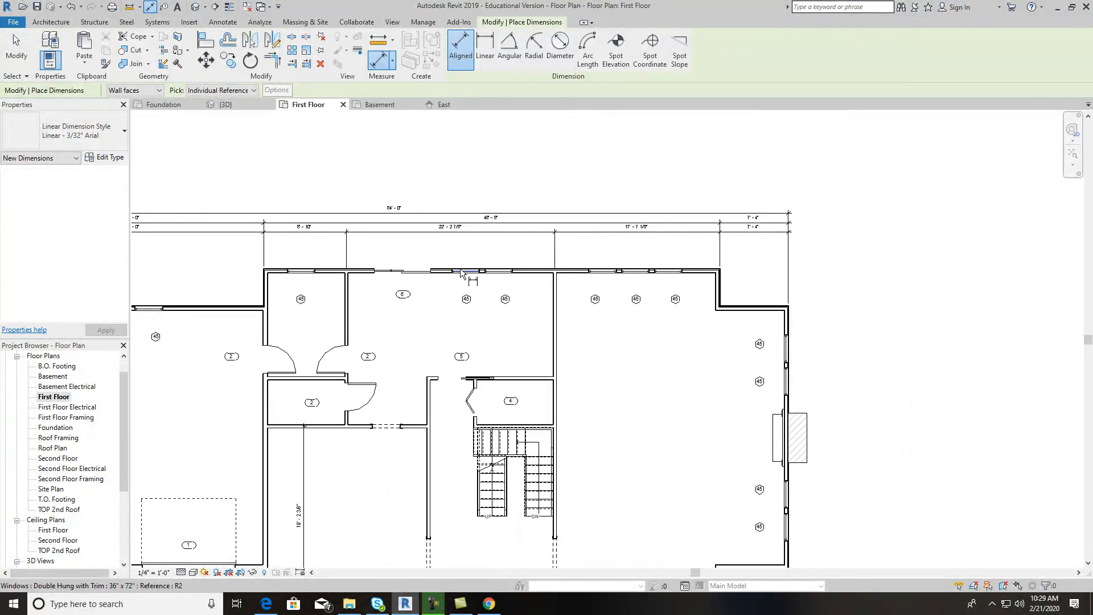
middle_drag(408, 253, 516, 228)
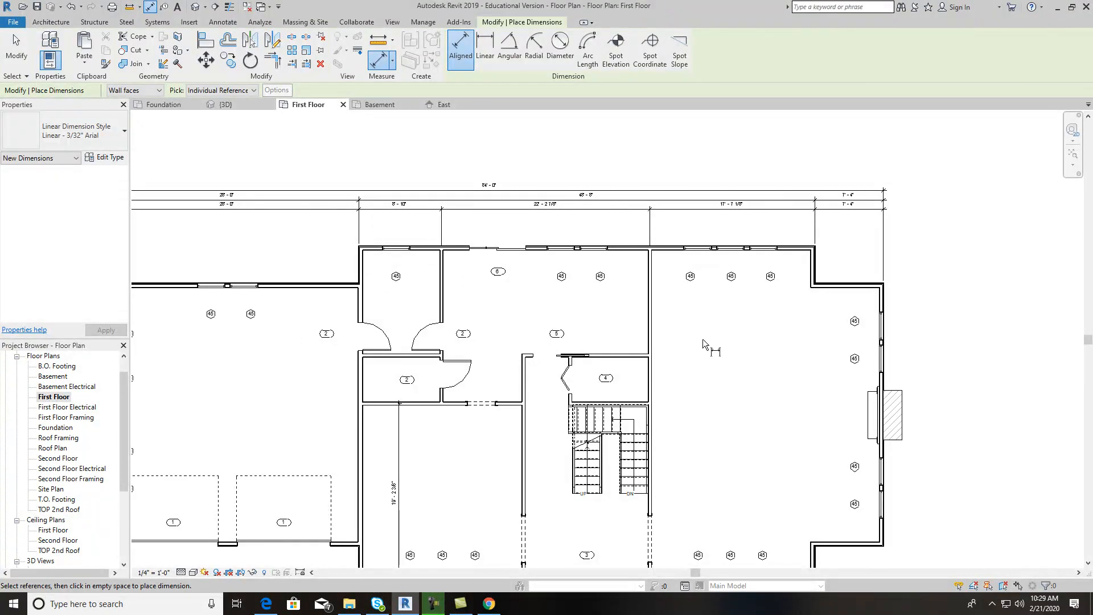
scroll(706, 340, down, 2)
scroll(705, 339, up, 1)
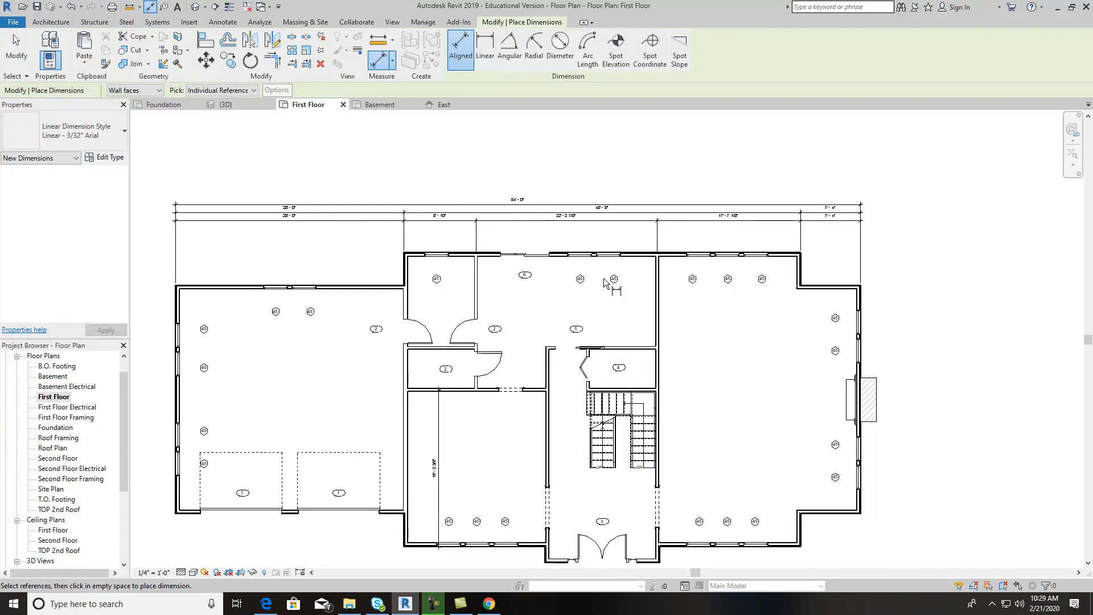
scroll(665, 278, up, 2)
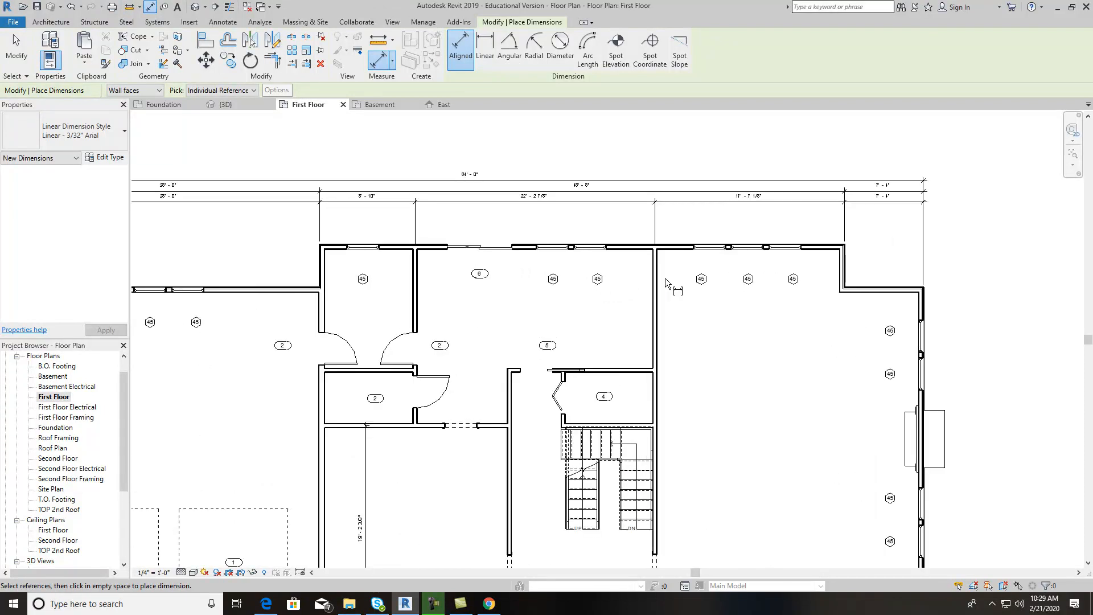
scroll(665, 277, down, 2)
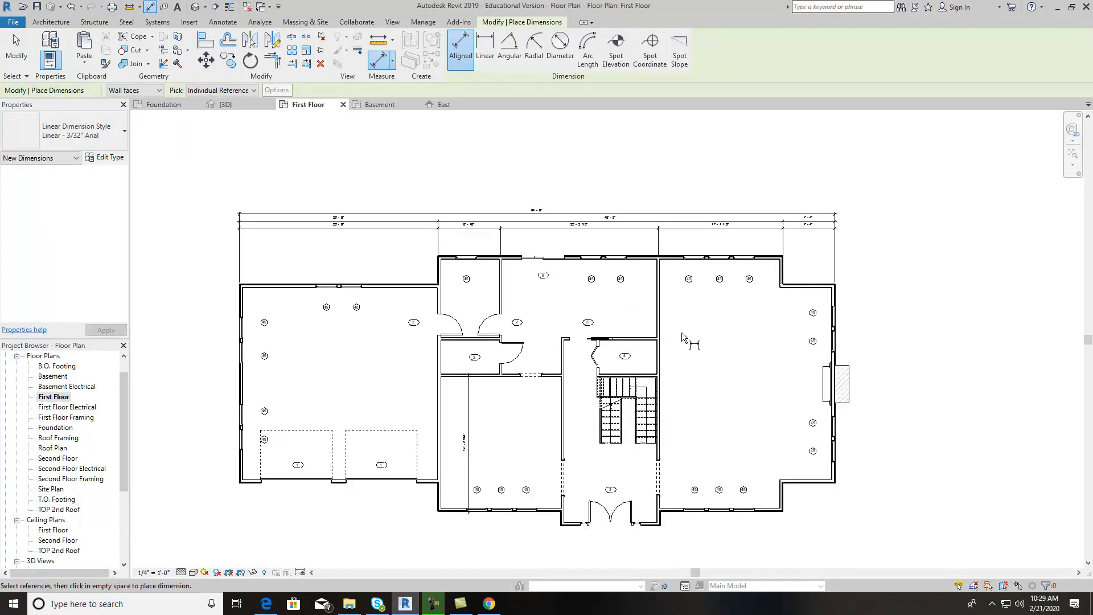
middle_drag(750, 348, 743, 348)
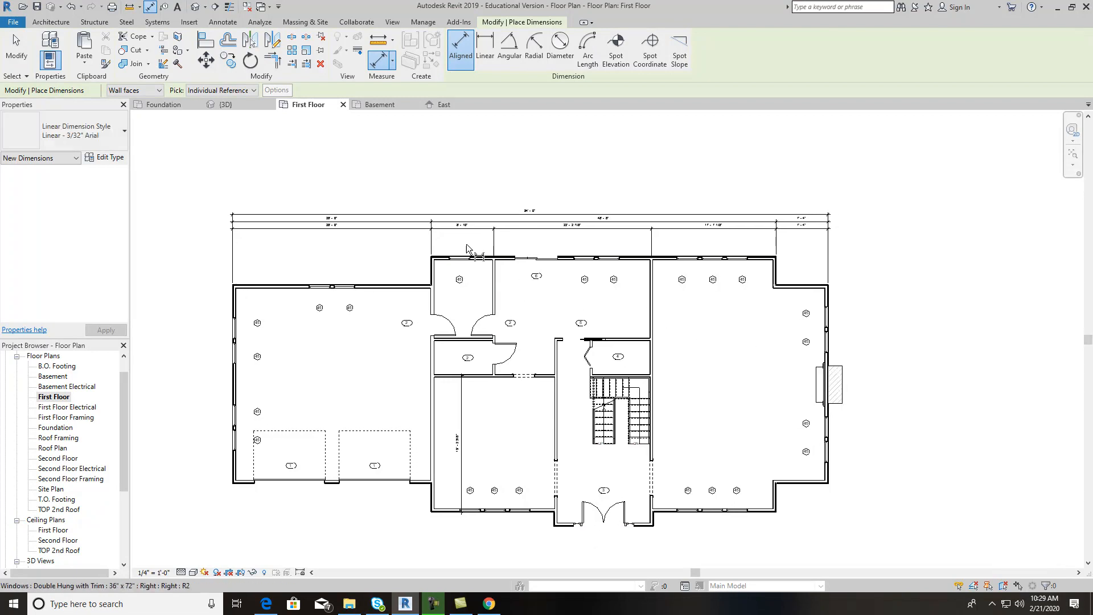
Start a third aligned string at the garage's outer left wall face and, with Wall centerlines set, add the centers of both rear garage windows
scroll(242, 282, up, 5)
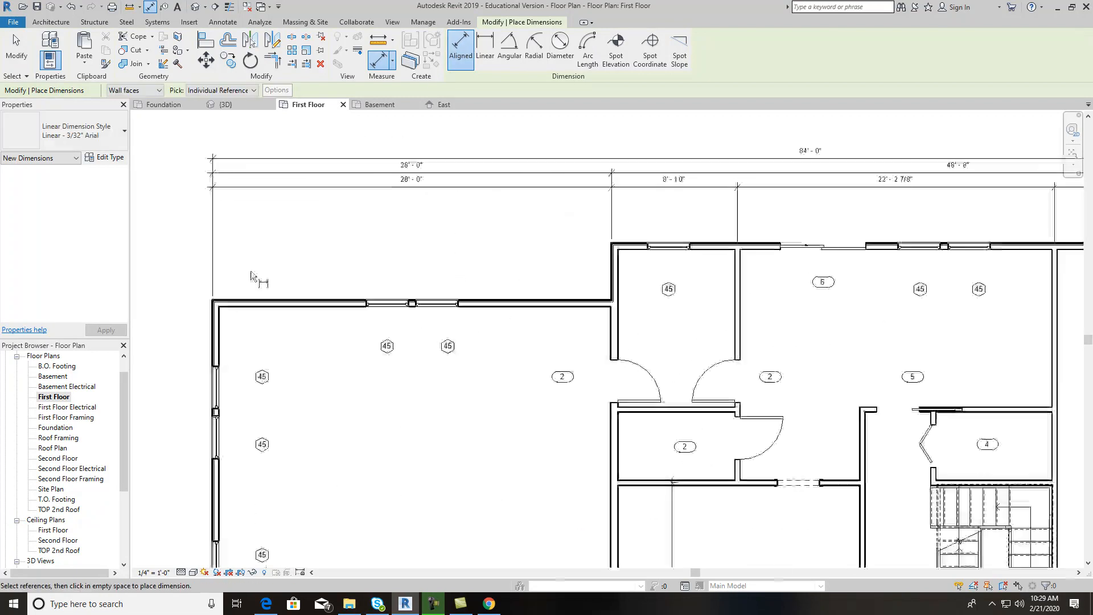
click(219, 315)
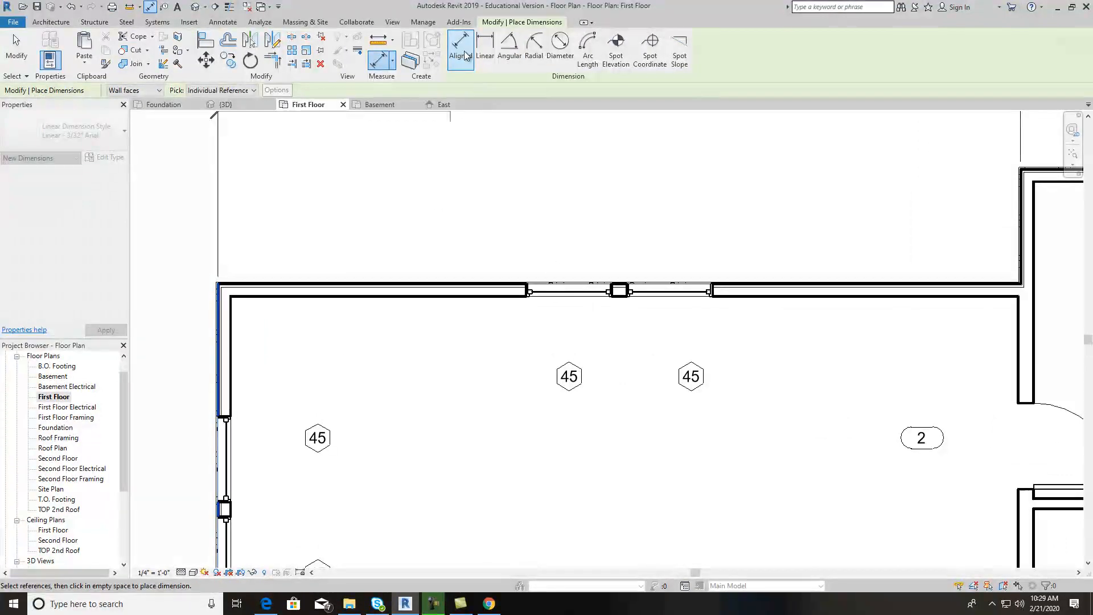
click(156, 92)
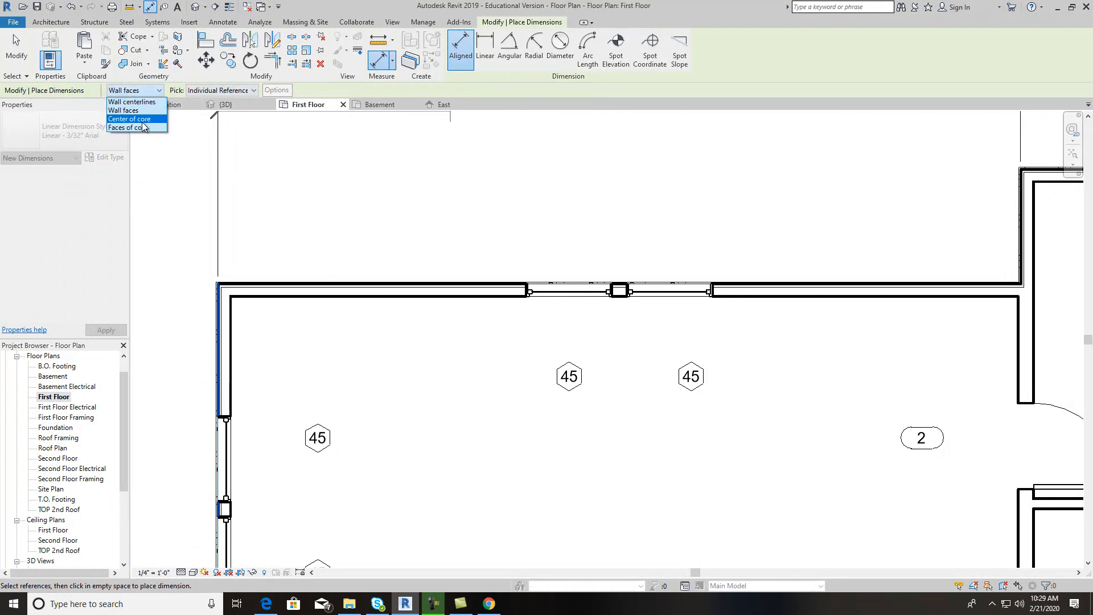
click(140, 104)
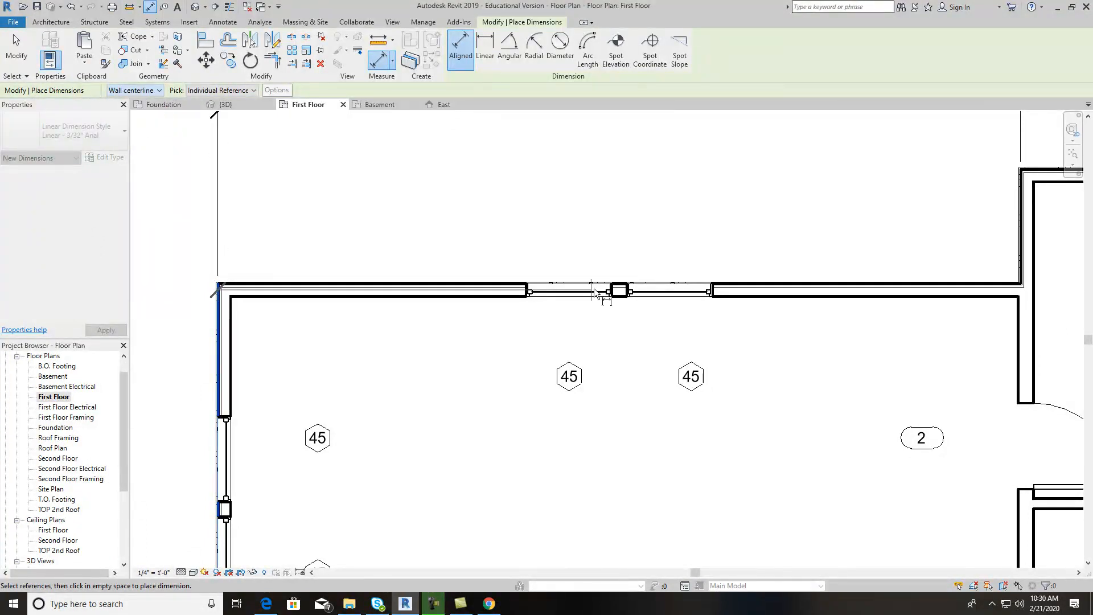
click(570, 290)
click(669, 285)
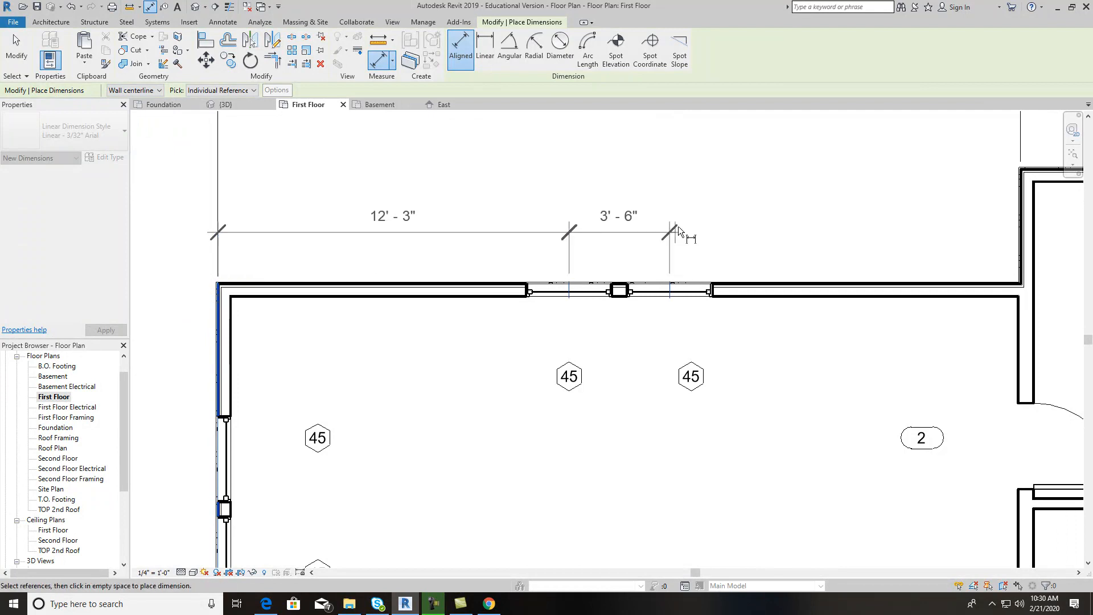
With Wall faces set, extend the string to the step-out exterior wall, the small rear room's window center and its interior side wall
scroll(698, 208, down, 3)
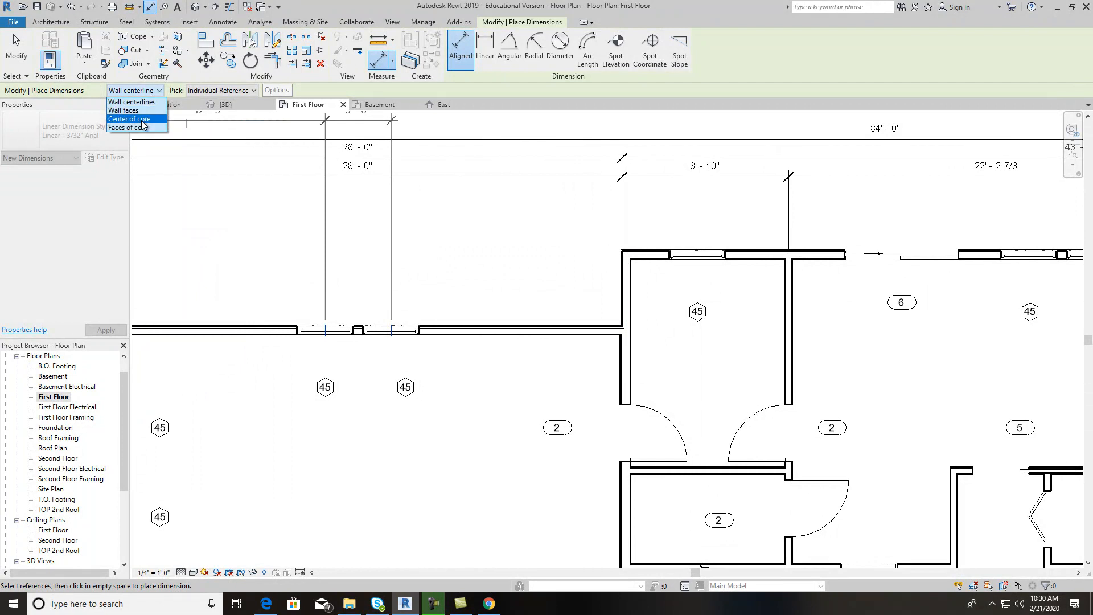
click(137, 111)
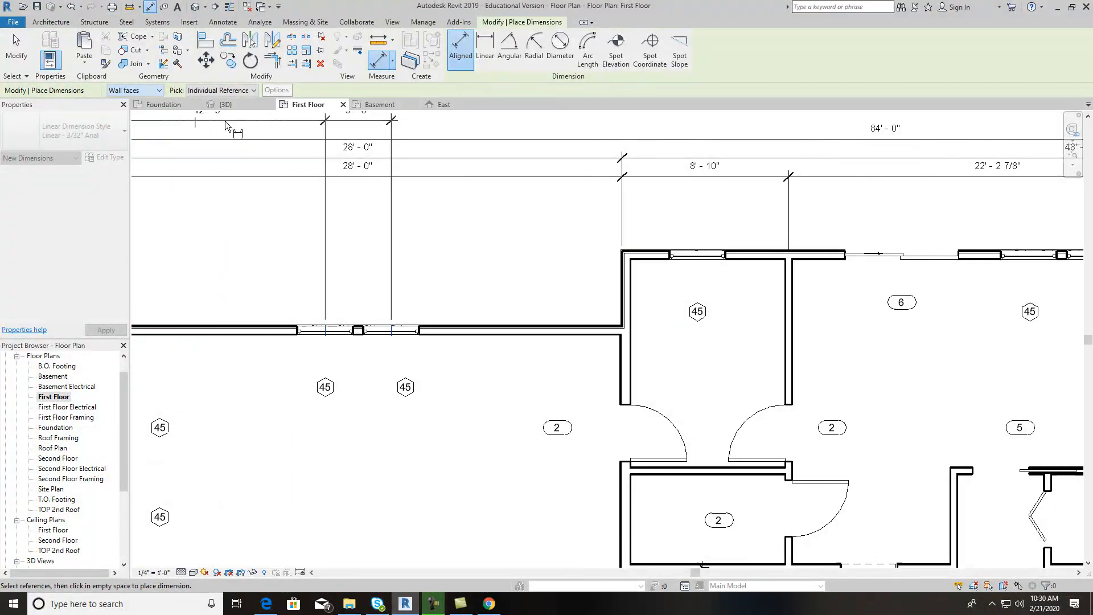
scroll(620, 267, up, 2)
click(622, 262)
click(739, 248)
middle_drag(778, 169, 593, 268)
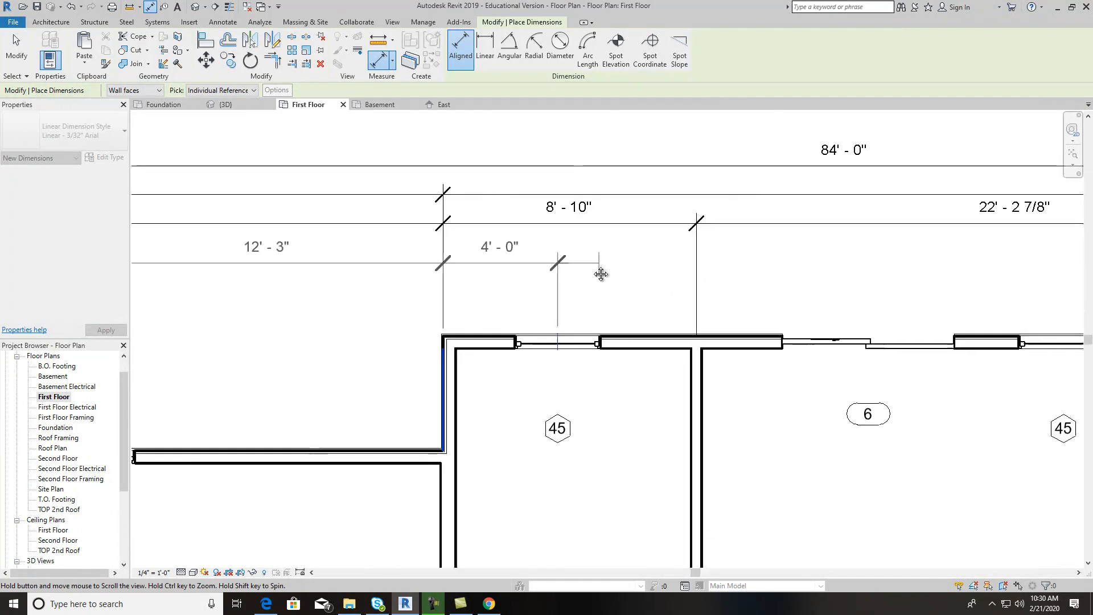
click(686, 370)
Add the center of the rear sliding door and the centers of the two adjacent windows to the string
middle_drag(815, 292, 619, 290)
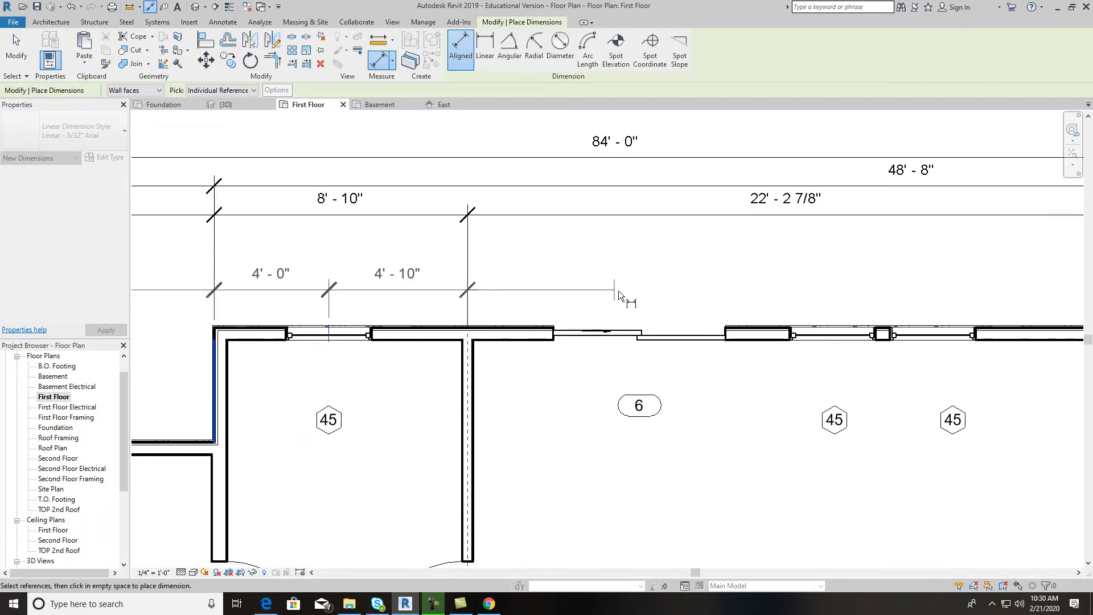
click(641, 337)
click(832, 333)
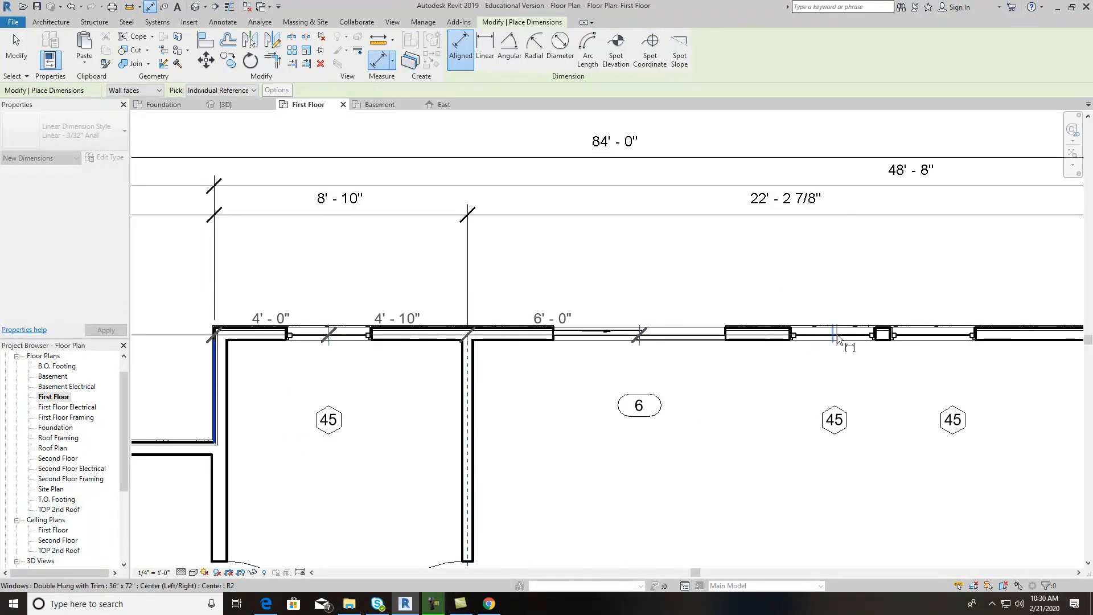
click(933, 332)
With Center of core set, add the next interior wall and the centers of the three rear windows beyond it to the string
middle_drag(904, 253, 521, 285)
scroll(642, 293, down, 1)
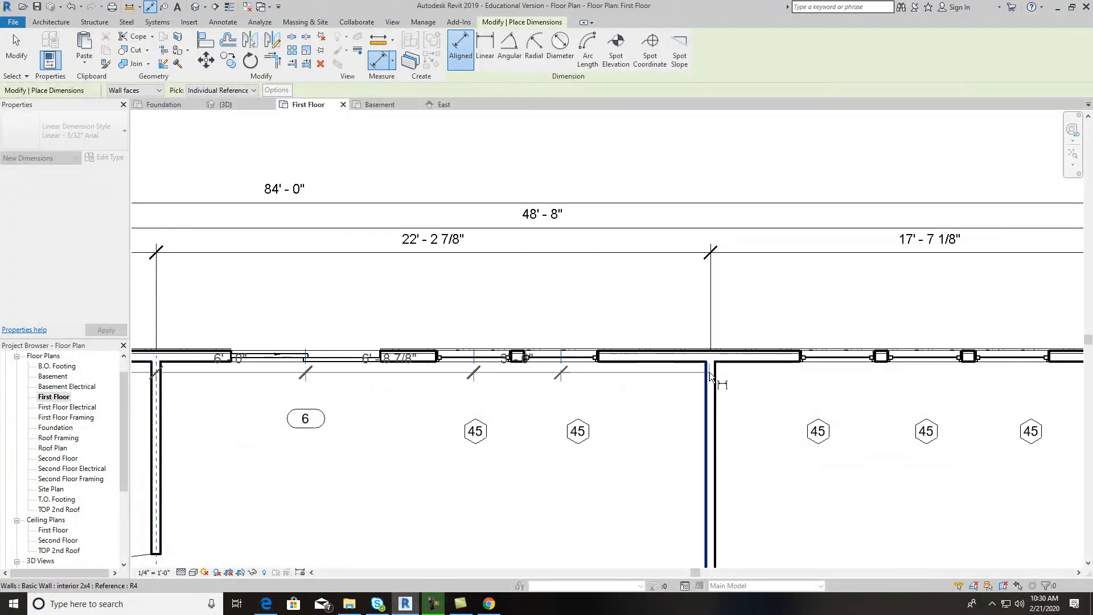
click(157, 91)
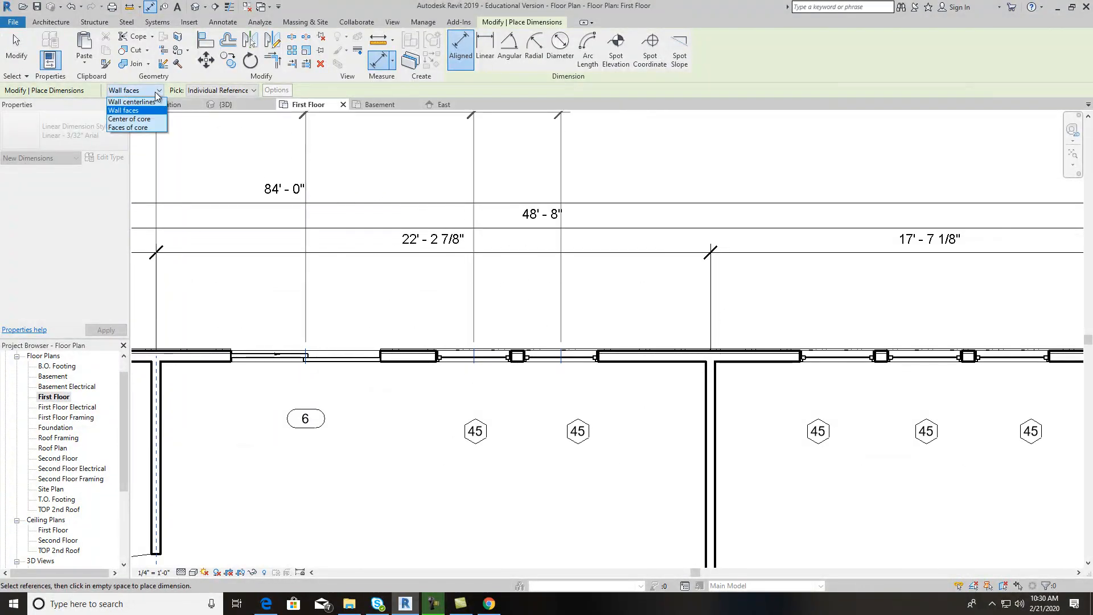
click(142, 120)
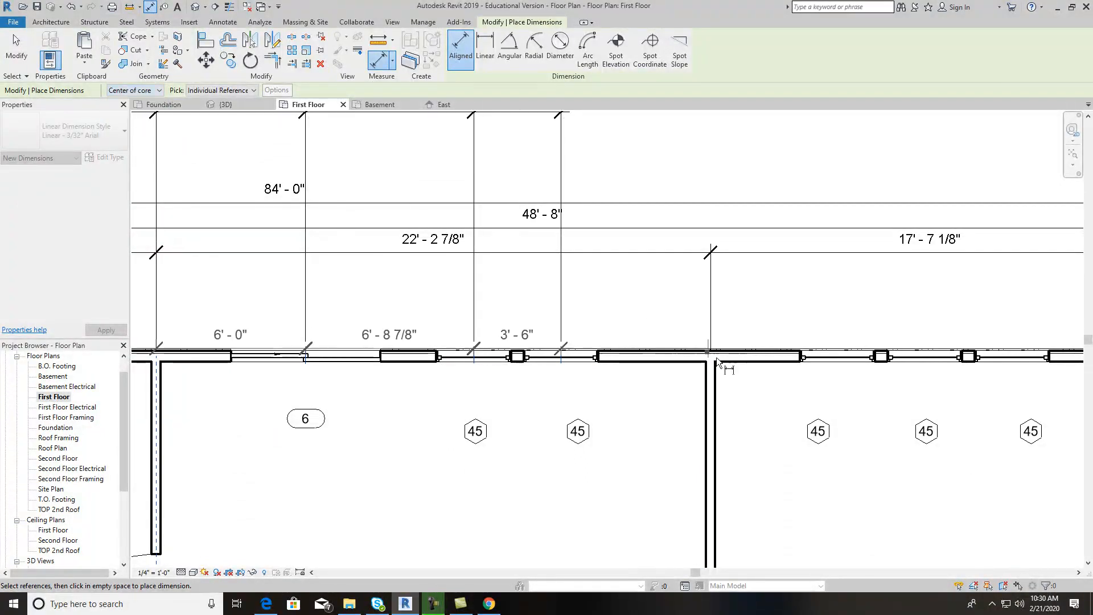
click(837, 357)
click(922, 357)
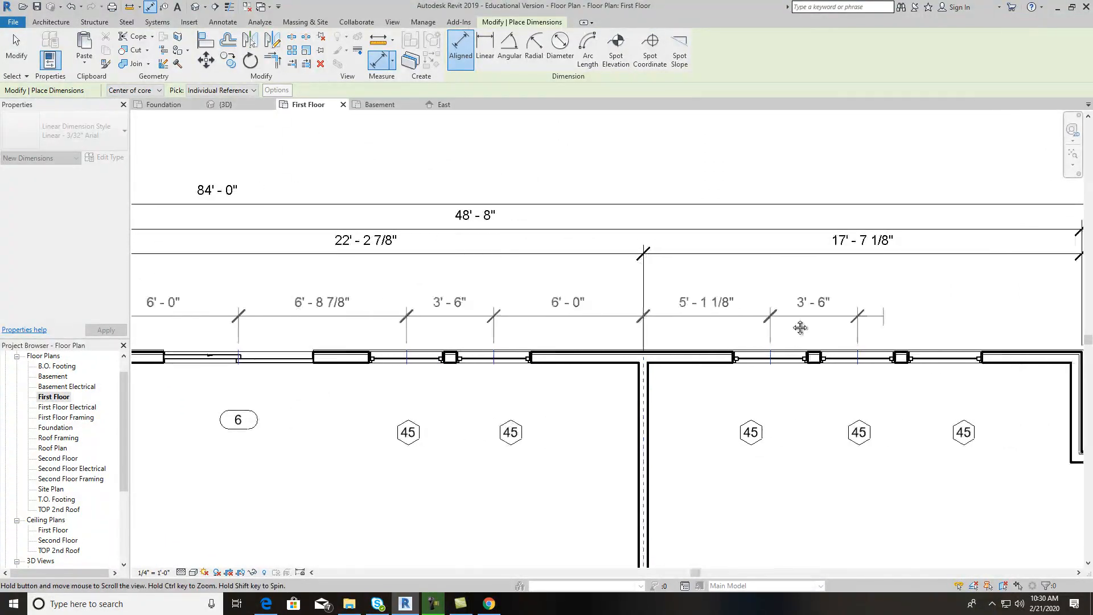
middle_drag(921, 320, 635, 322)
click(725, 357)
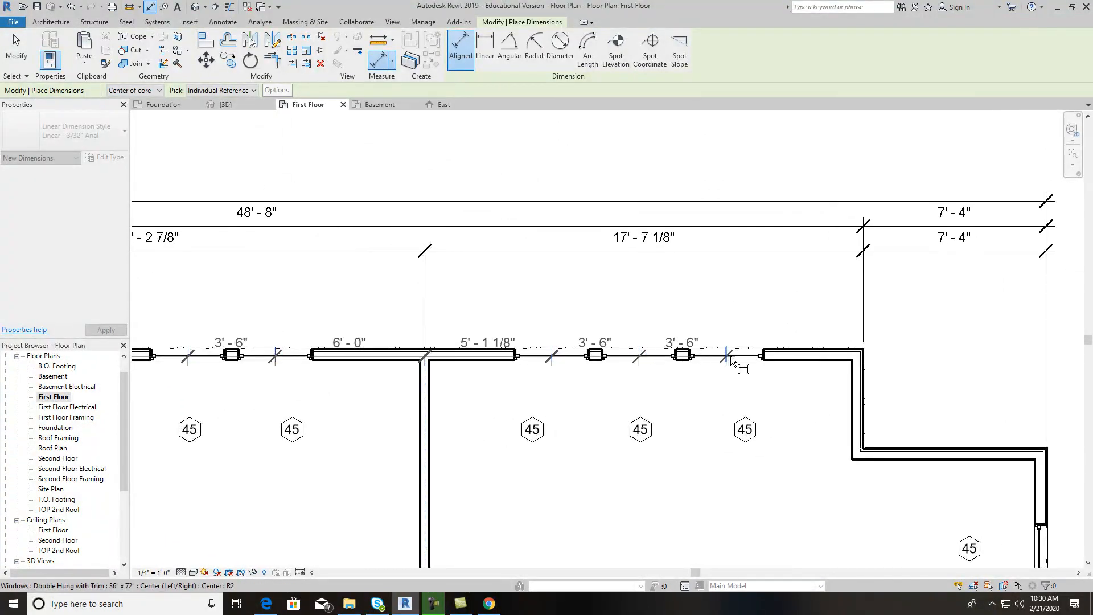
With Wall faces set, add the rear step-back wall and far right exterior wall faces, and place the string just inside the earlier ones
middle_drag(889, 347, 715, 338)
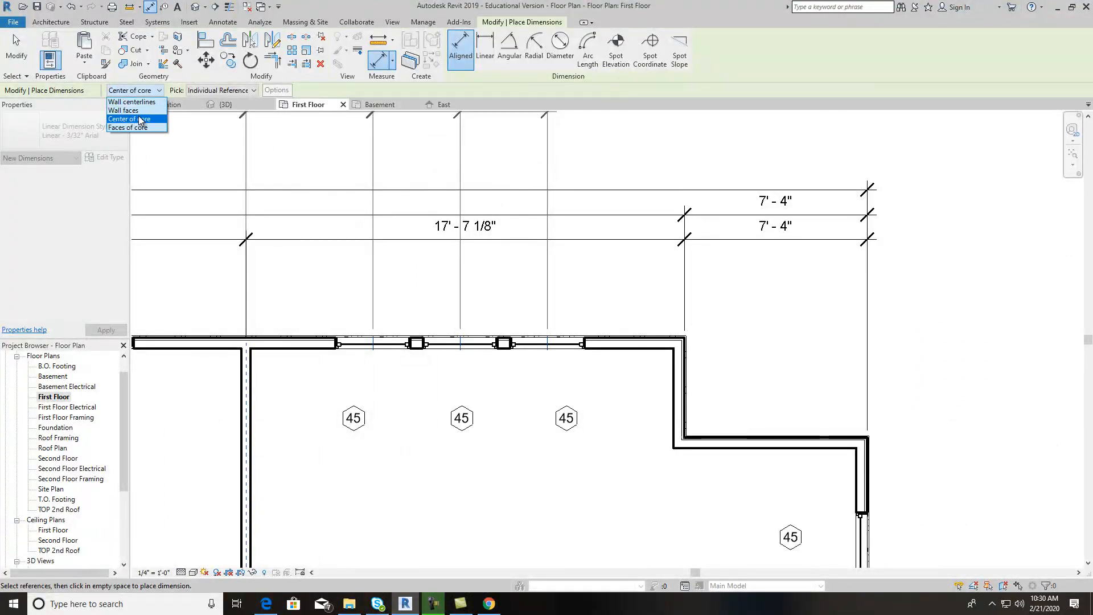
click(139, 113)
scroll(683, 353, up, 5)
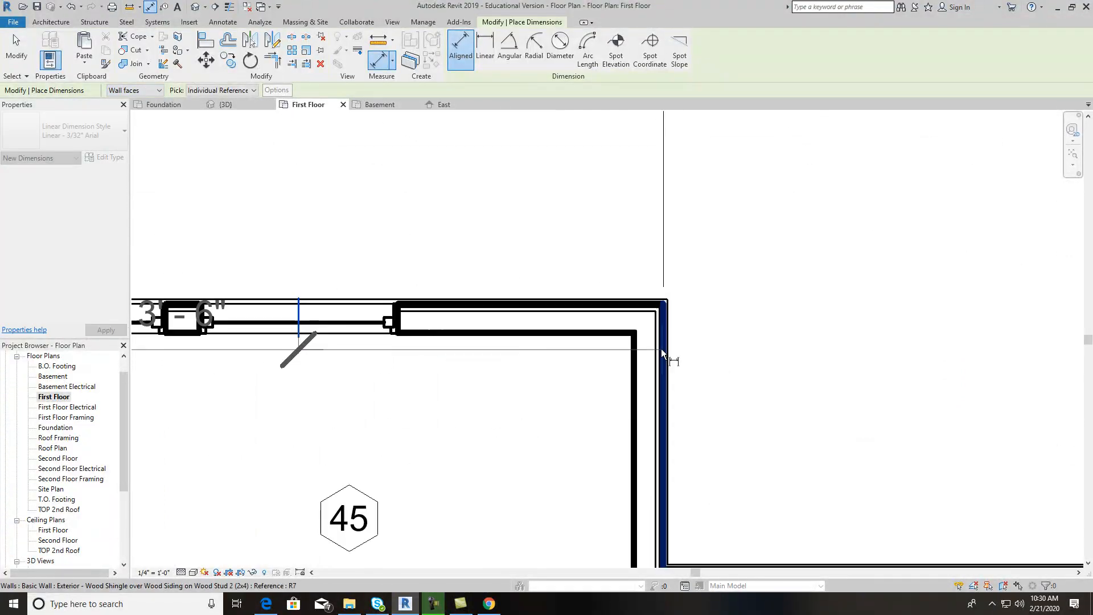
click(661, 348)
scroll(670, 324, down, 3)
scroll(655, 247, down, 1)
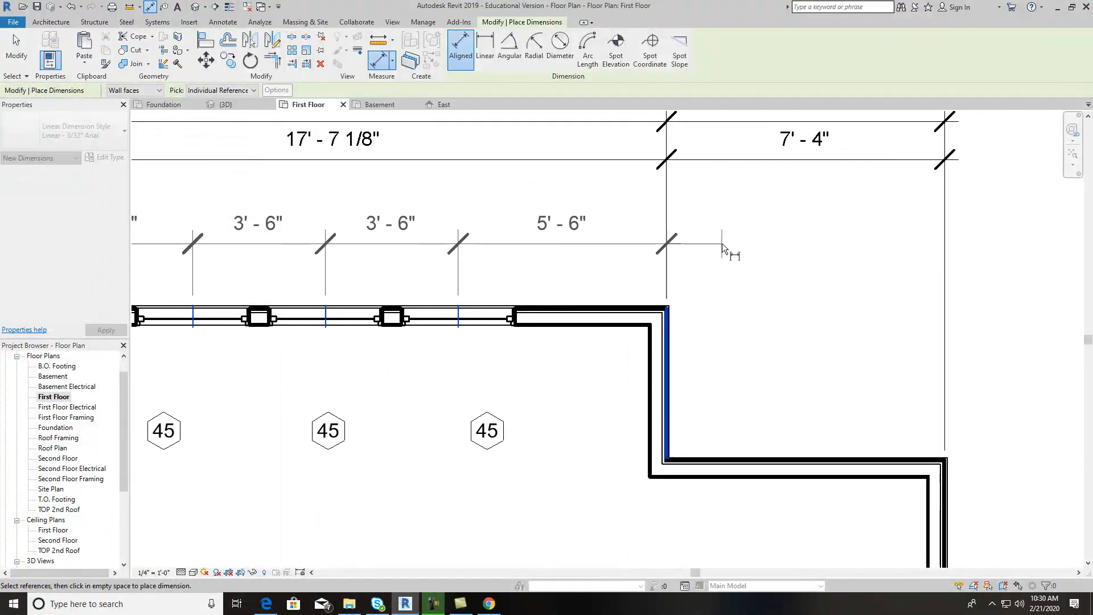
scroll(757, 279, down, 1)
scroll(747, 416, up, 2)
click(674, 395)
scroll(674, 394, down, 3)
middle_drag(622, 291, 798, 244)
click(798, 230)
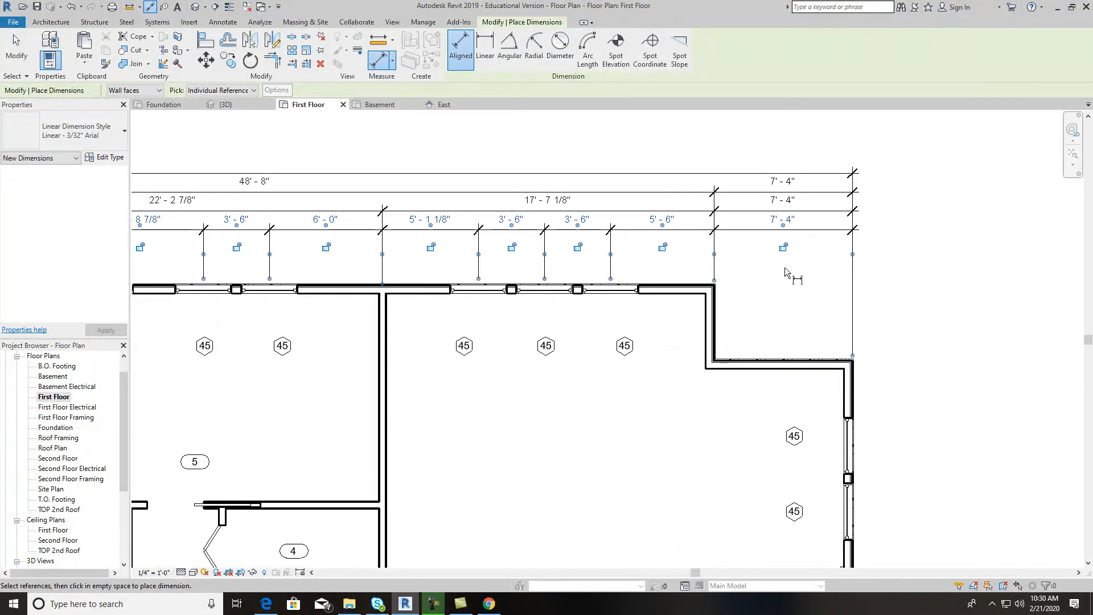
Start an aligned string for the right side of the house from the rear exterior wall face to the rear step-back wall face
scroll(742, 328, down, 3)
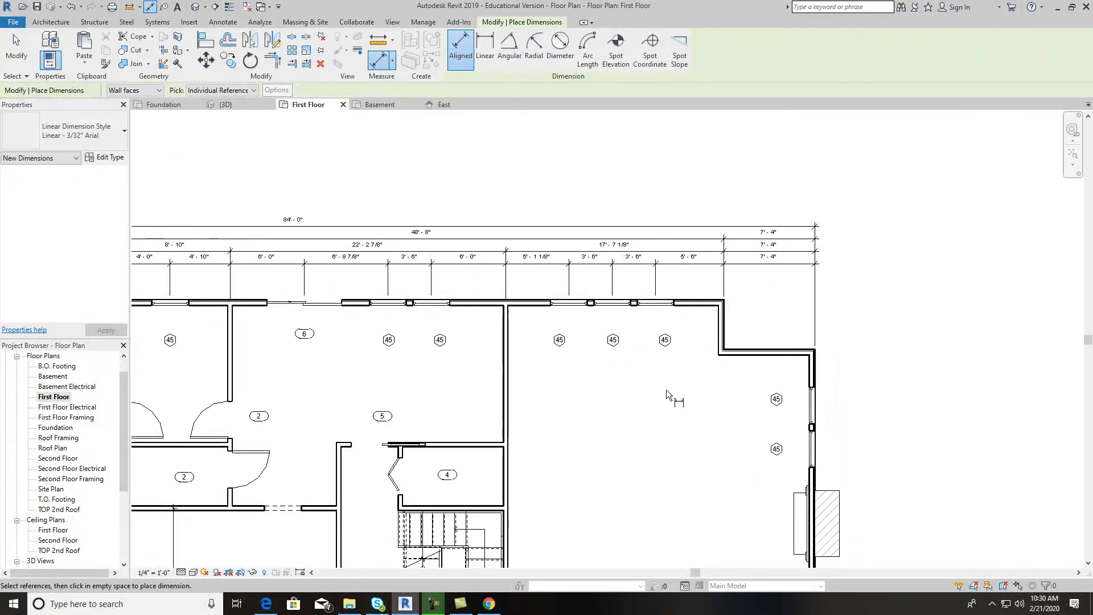
scroll(666, 390, up, 1)
middle_drag(654, 408, 813, 350)
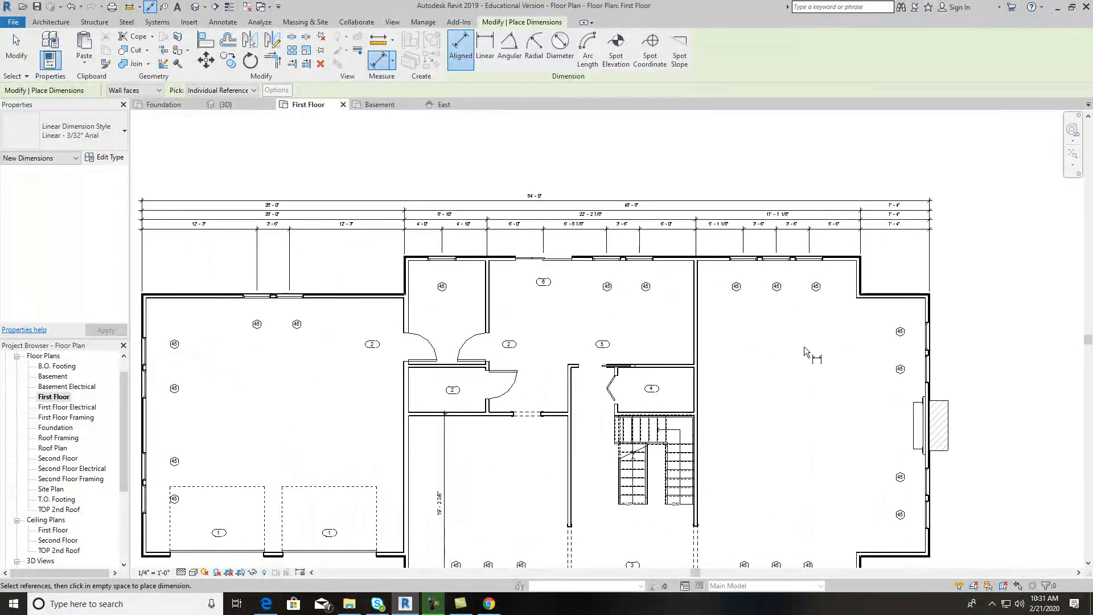
scroll(804, 347, down, 1)
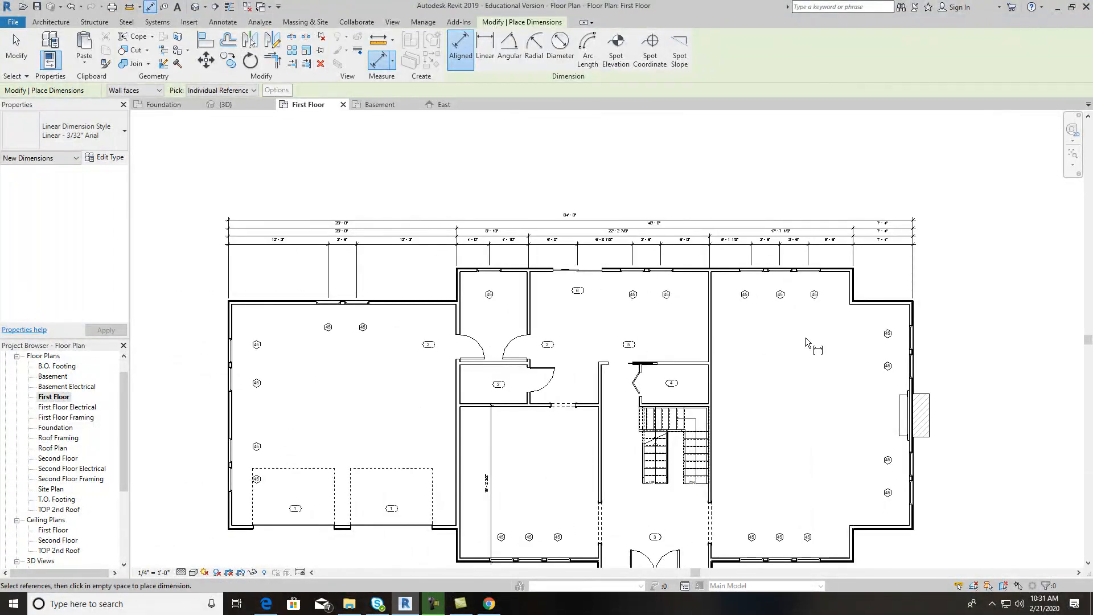
middle_drag(759, 342, 656, 245)
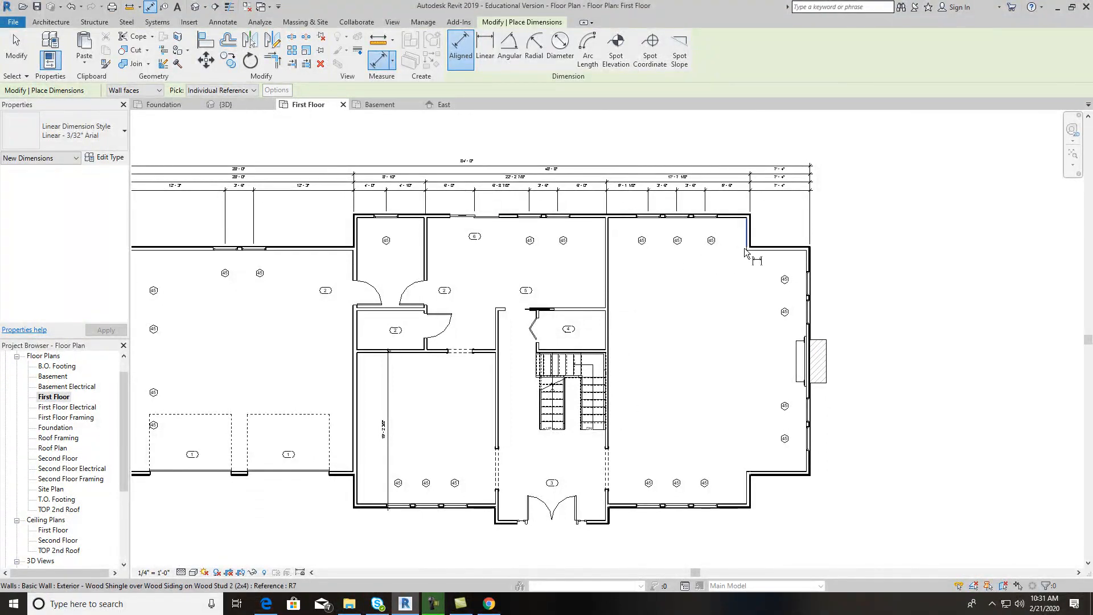
scroll(757, 222, up, 8)
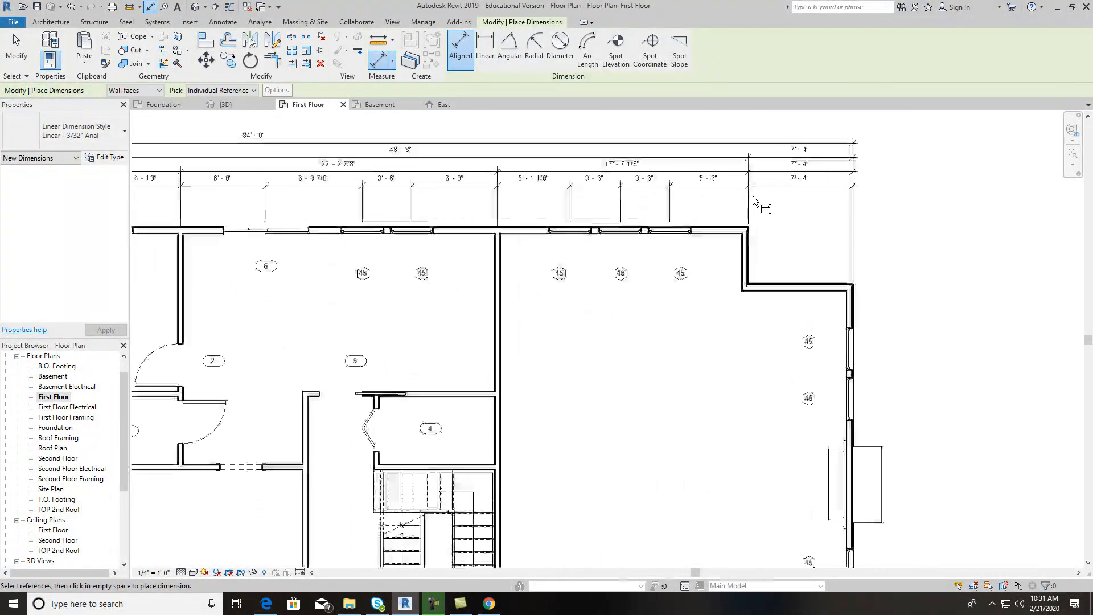
click(723, 247)
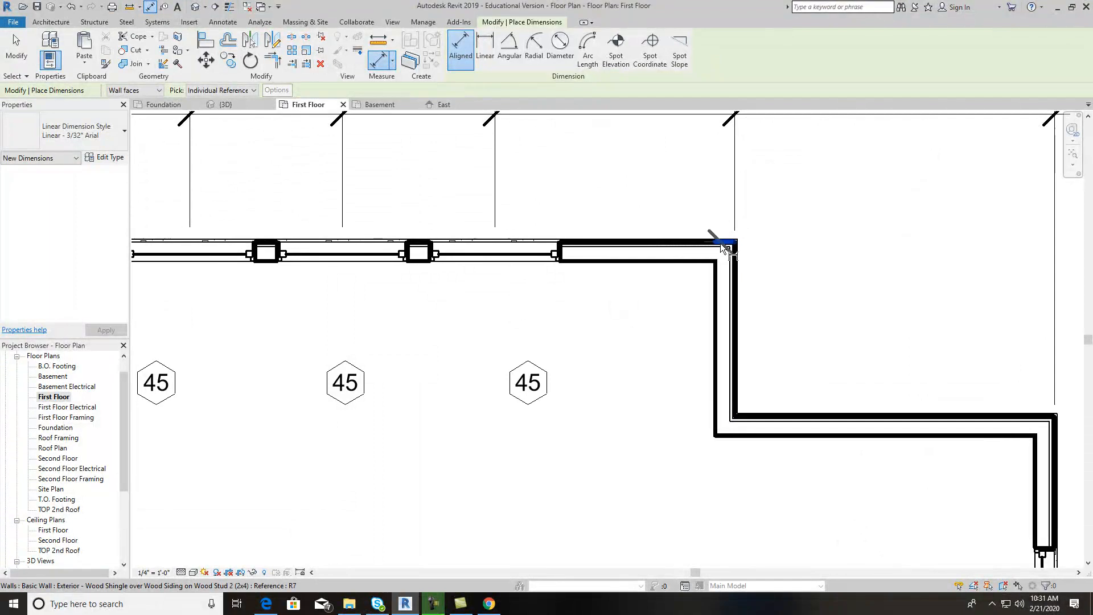
click(833, 418)
middle_drag(868, 374, 425, 257)
scroll(563, 268, down, 2)
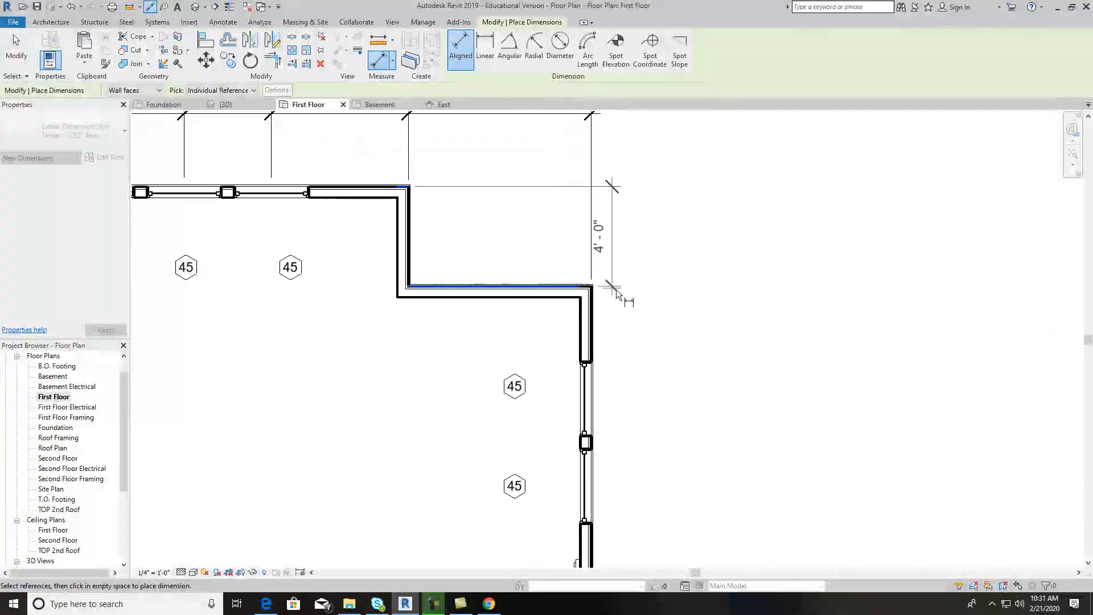
scroll(647, 313, down, 1)
middle_drag(691, 359, 655, 253)
scroll(652, 246, down, 1)
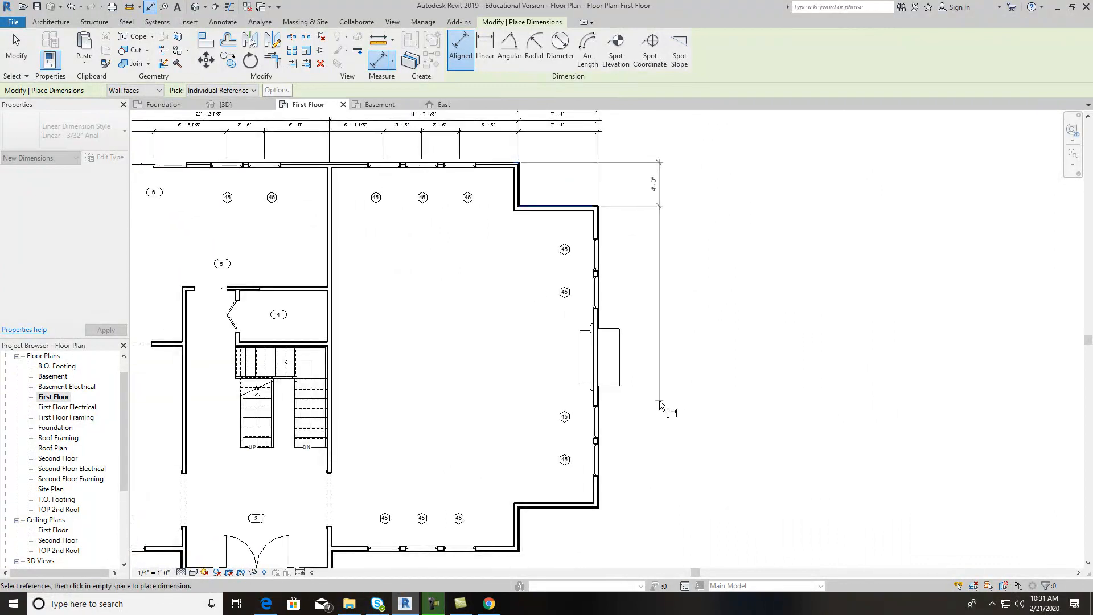
Add the front step-back and front exterior wall faces to the string and place it outside the chimney
middle_drag(654, 459, 651, 403)
scroll(611, 449, up, 3)
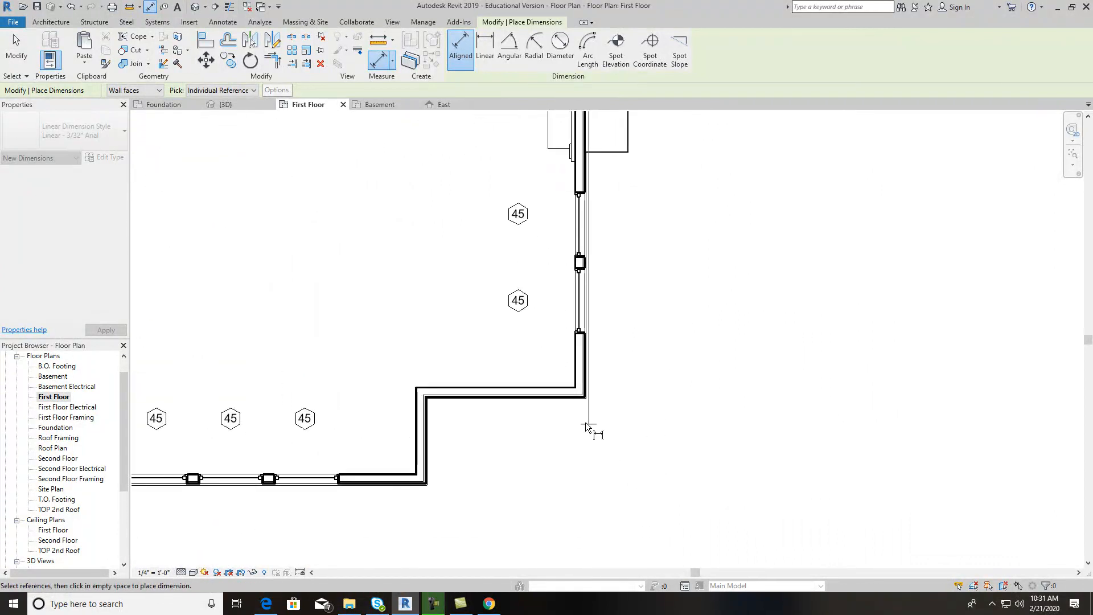
scroll(592, 427, up, 2)
click(572, 386)
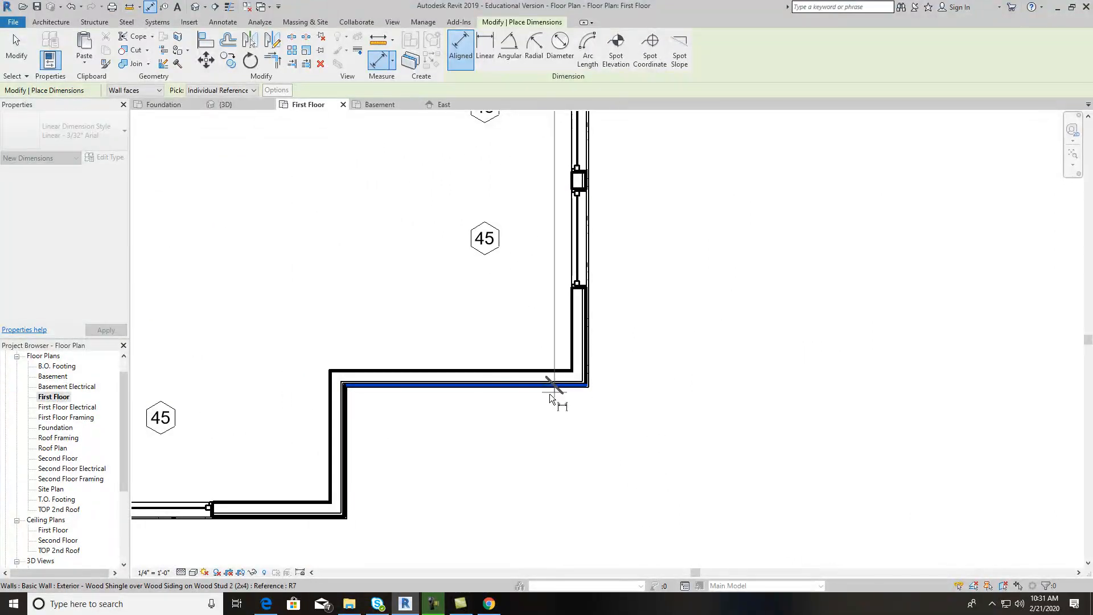
click(334, 516)
scroll(563, 456, down, 3)
middle_drag(632, 423, 578, 457)
click(577, 452)
Dimension the overall depth between the rear and front exterior wall faces and place it just outside the exterior wall string
click(435, 143)
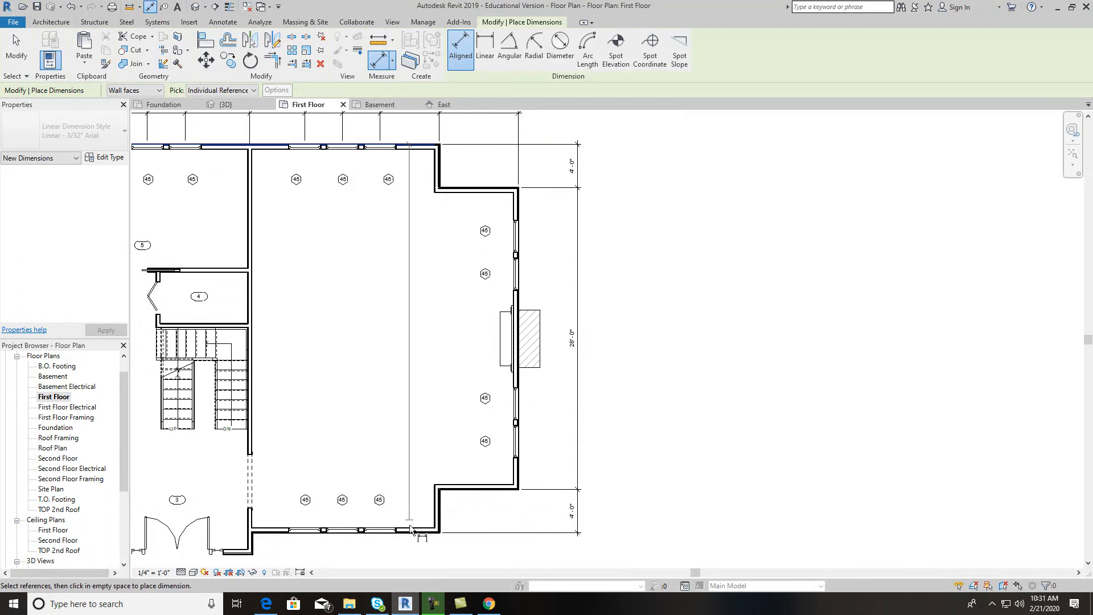
click(422, 531)
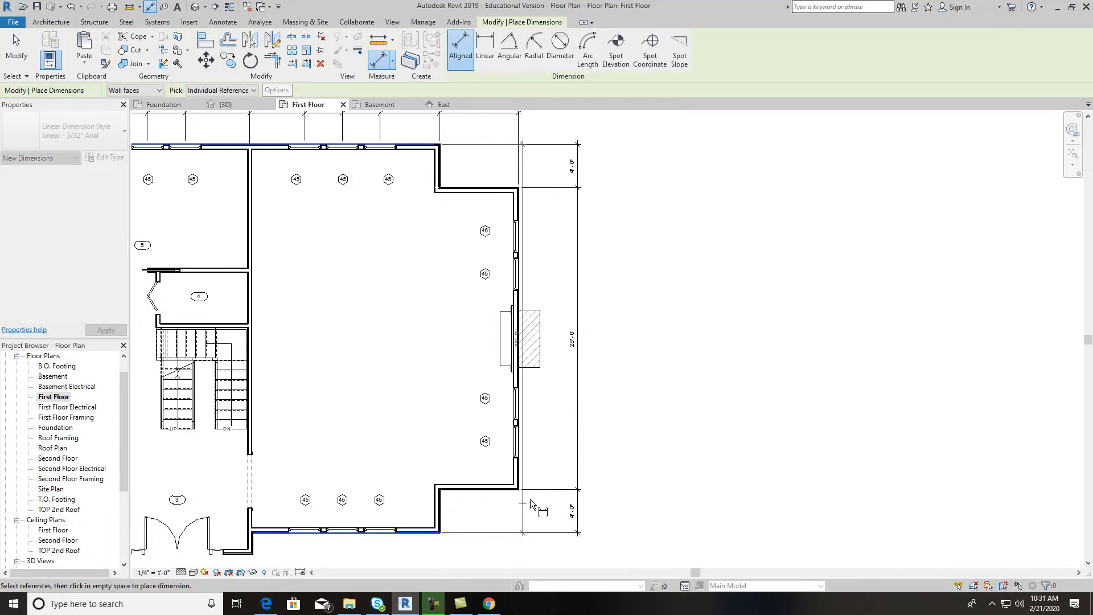
click(589, 439)
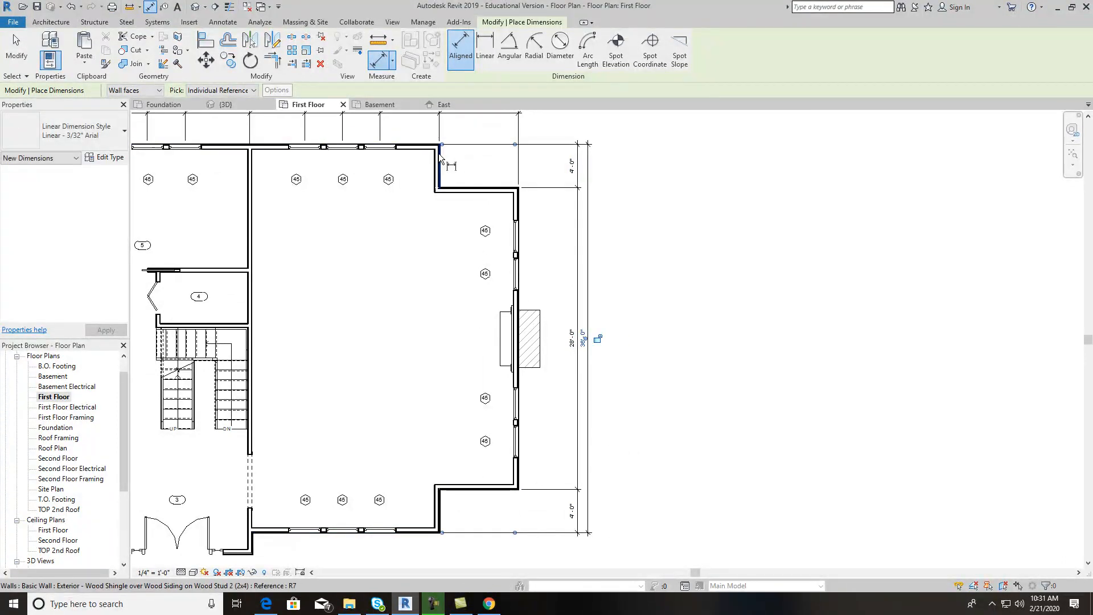
Start a third right-side string from the rear exterior wall face, adding the rear step-back wall face and the centers of the two nearest windows
scroll(432, 146, up, 5)
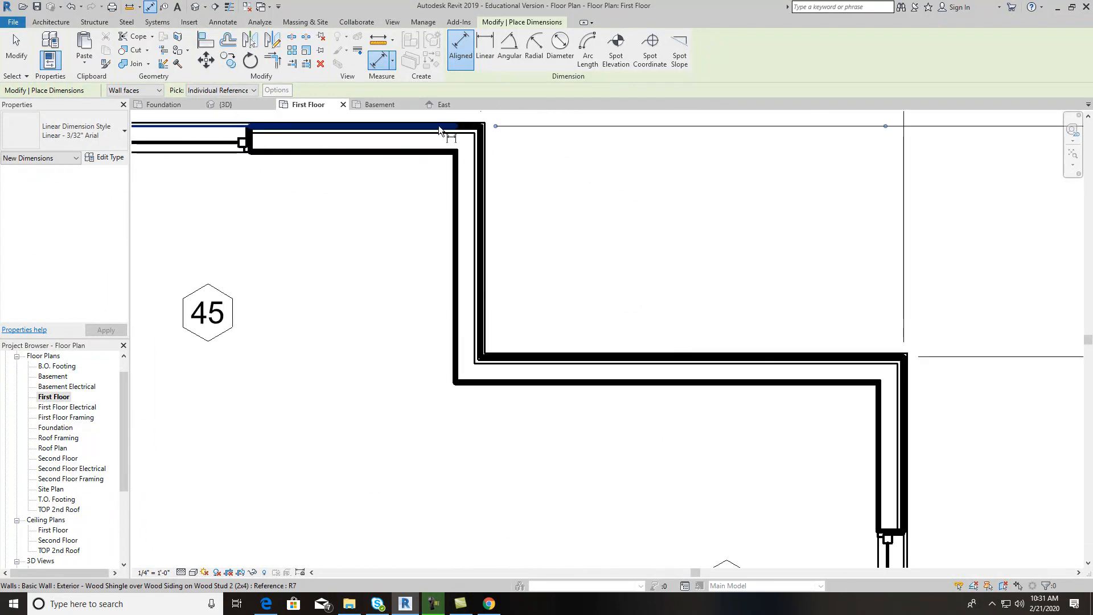
click(443, 126)
click(631, 357)
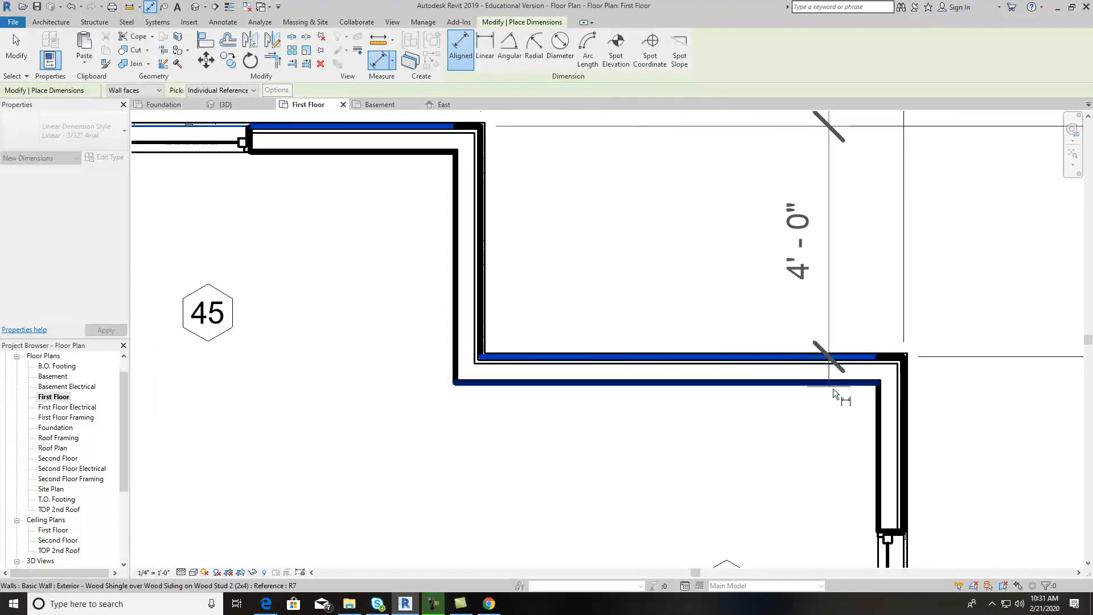
middle_drag(793, 378, 497, 120)
scroll(497, 120, down, 1)
click(530, 306)
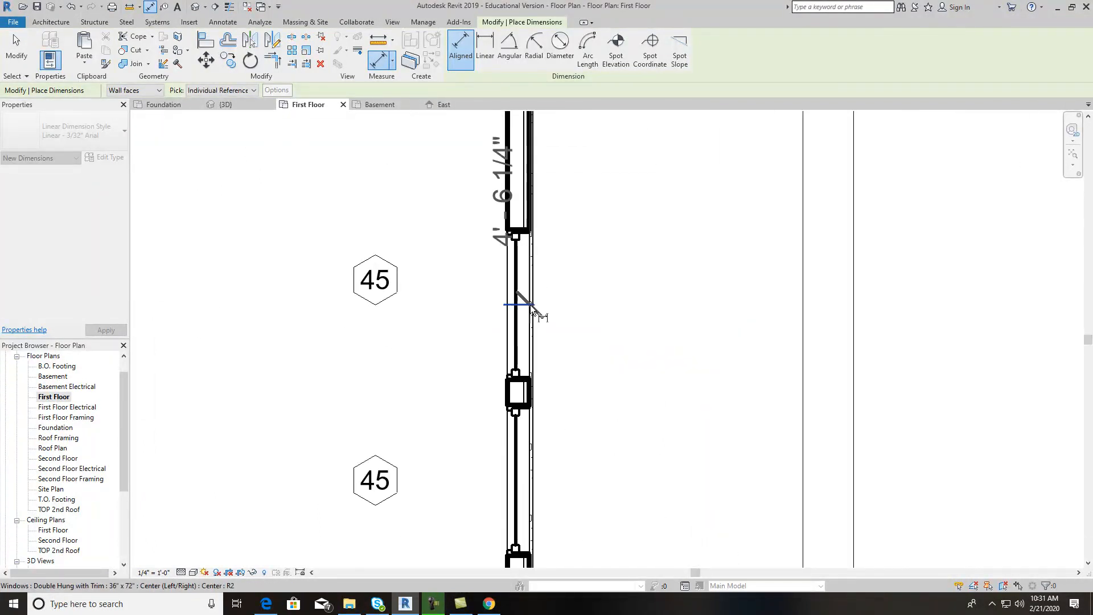
click(530, 480)
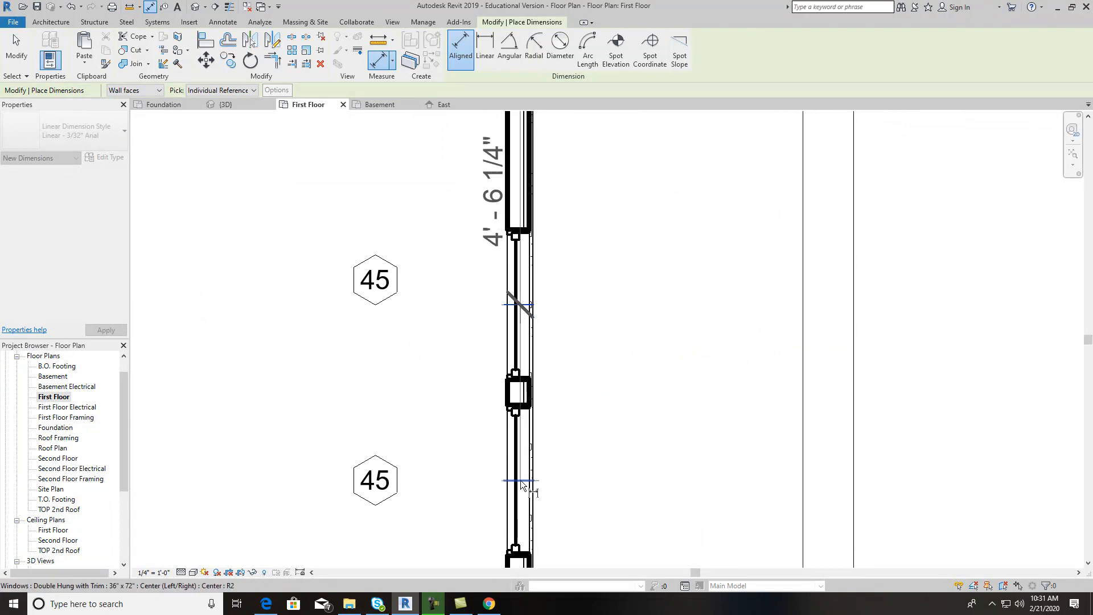
Add the fireplace center and the centers of the two side windows toward the front to the string
scroll(638, 459, down, 3)
middle_drag(676, 488, 665, 365)
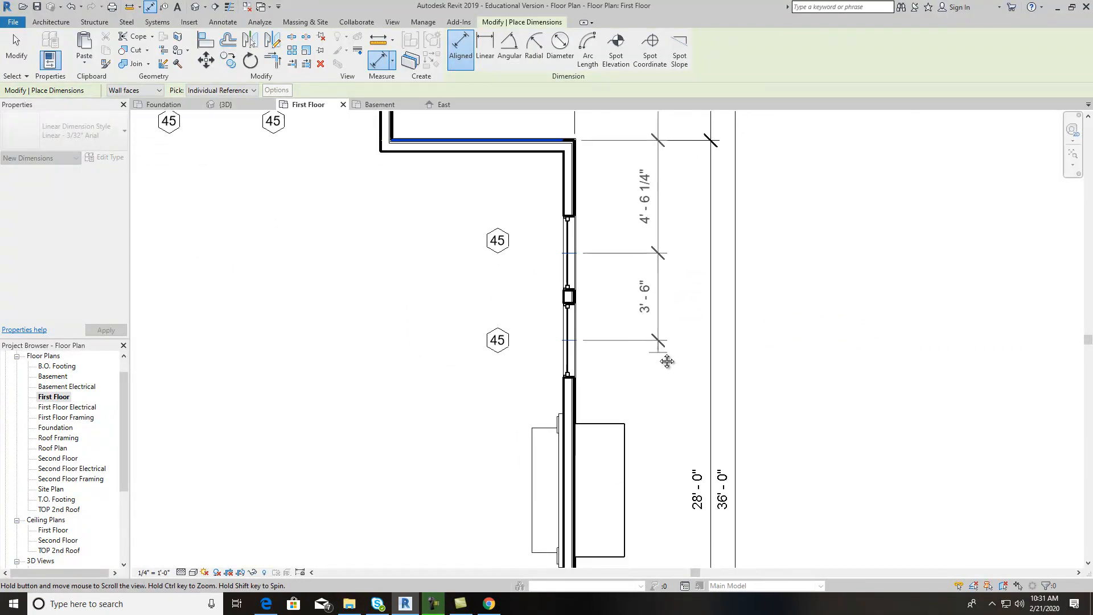
scroll(675, 402, down, 1)
middle_drag(681, 481, 664, 329)
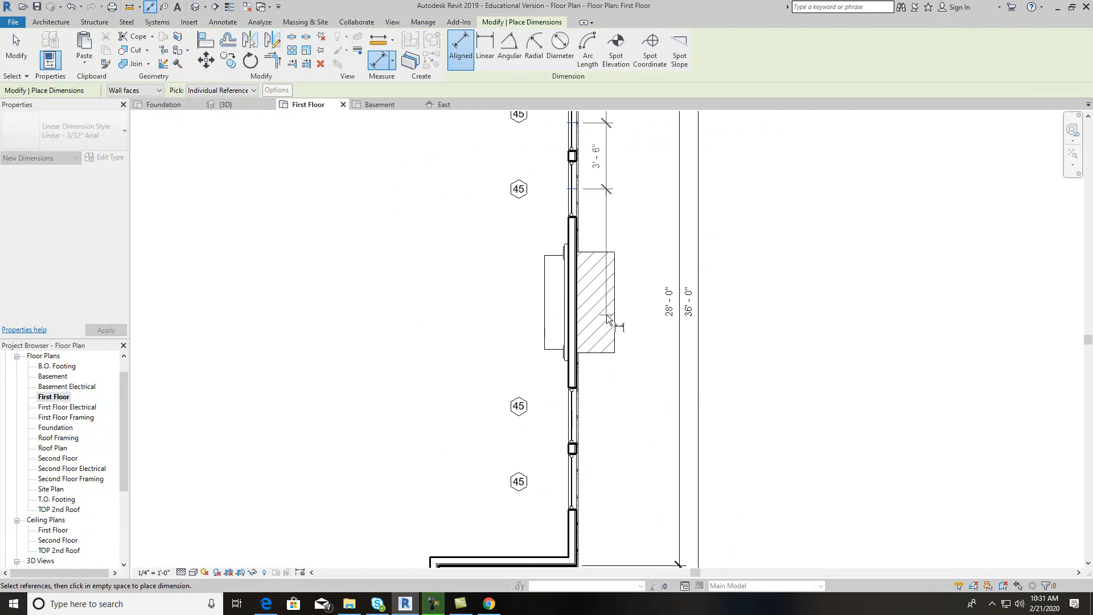
click(590, 306)
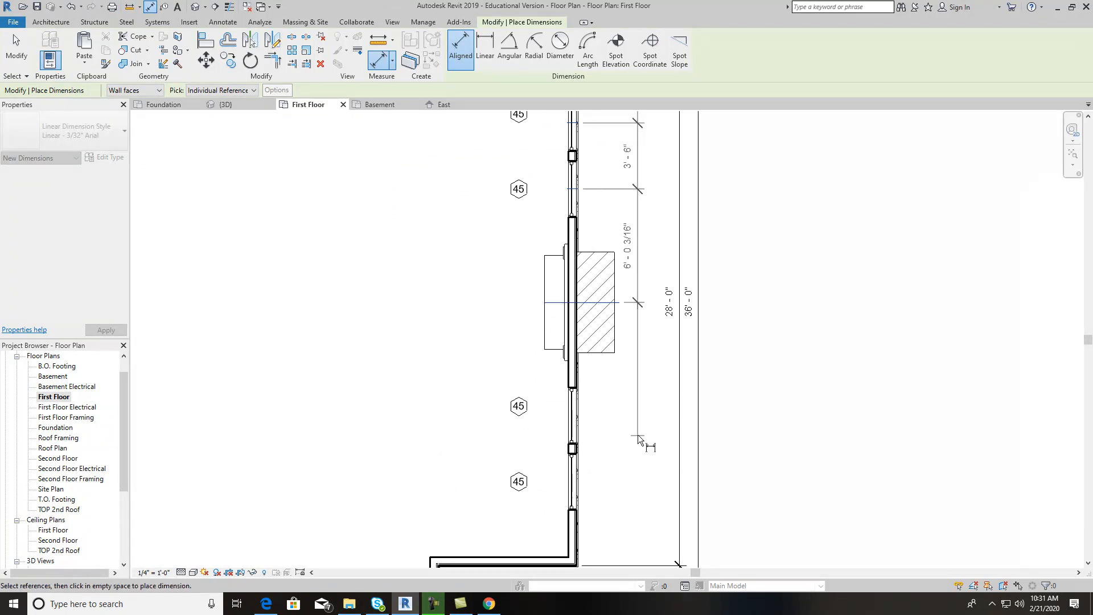
click(578, 415)
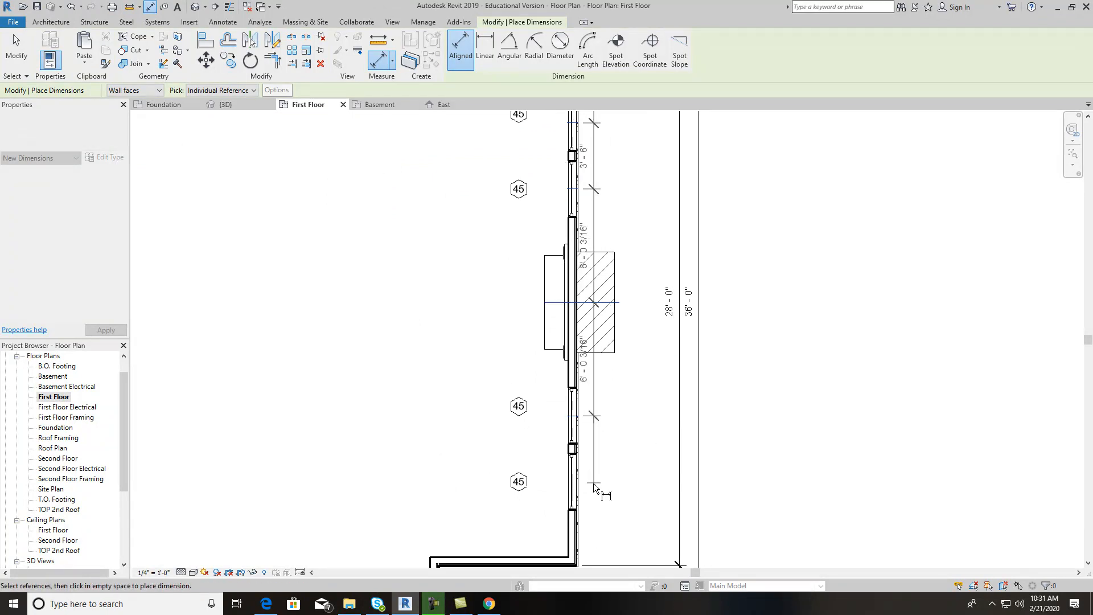
click(575, 483)
Add the front step-back and front exterior wall faces, place the string just inside the other right-side strings, and finish dimensioning
middle_drag(642, 518, 659, 368)
scroll(570, 432, up, 3)
click(582, 397)
scroll(584, 405, down, 3)
middle_drag(640, 447, 693, 327)
scroll(447, 416, up, 5)
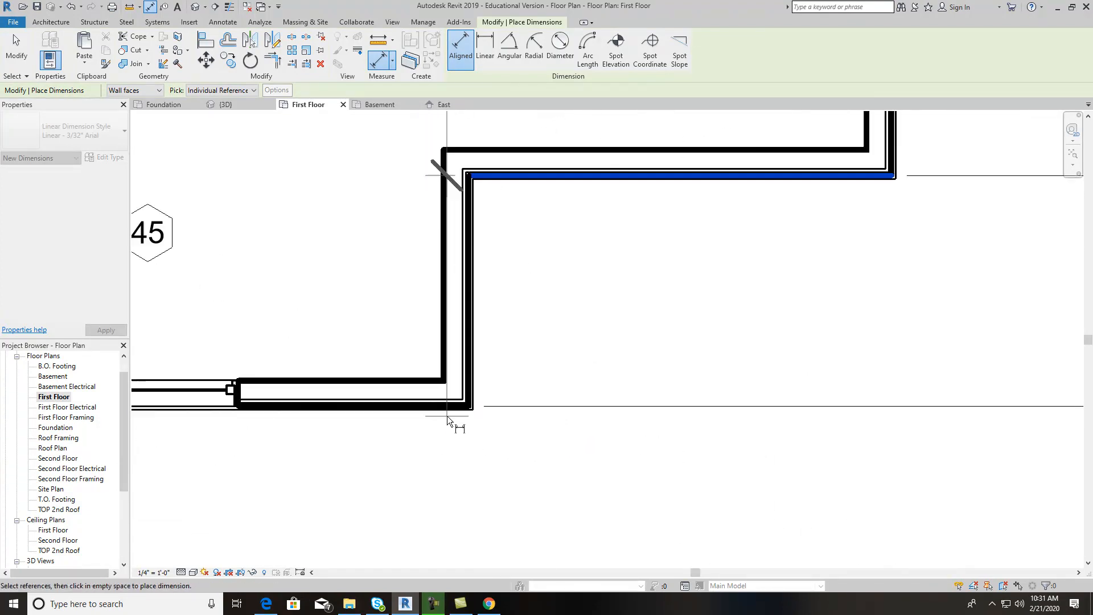
click(453, 397)
scroll(473, 391, down, 5)
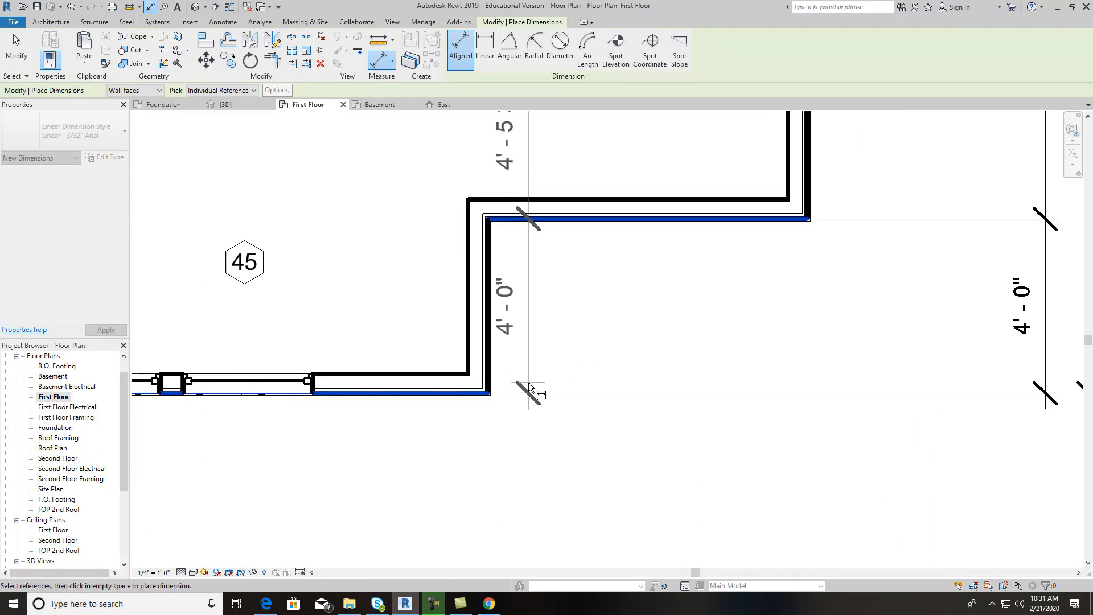
click(800, 337)
scroll(870, 320, down, 4)
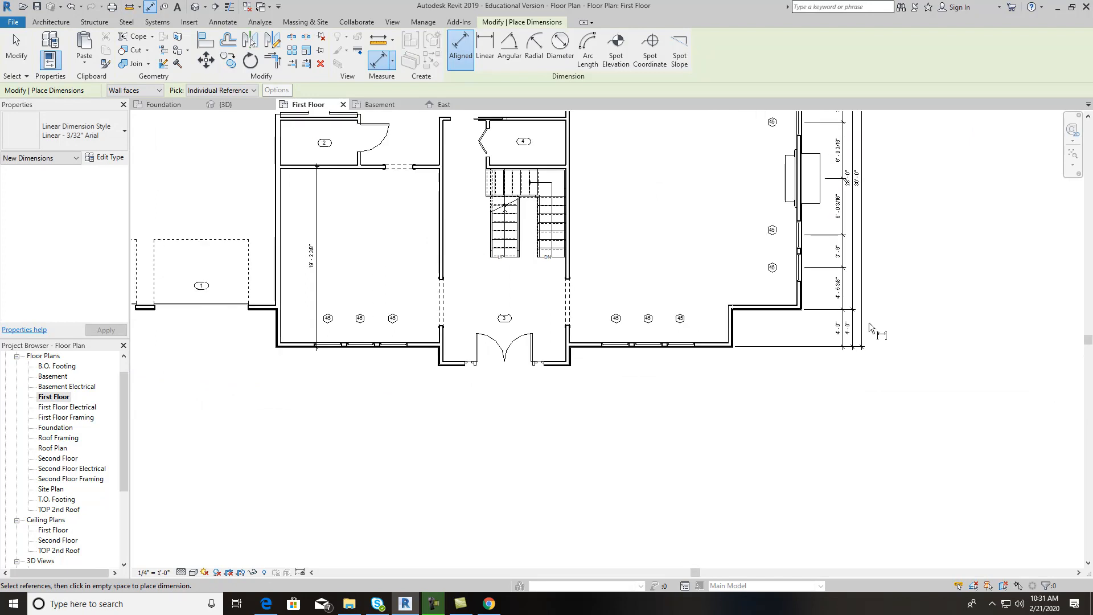
scroll(508, 456, up, 3)
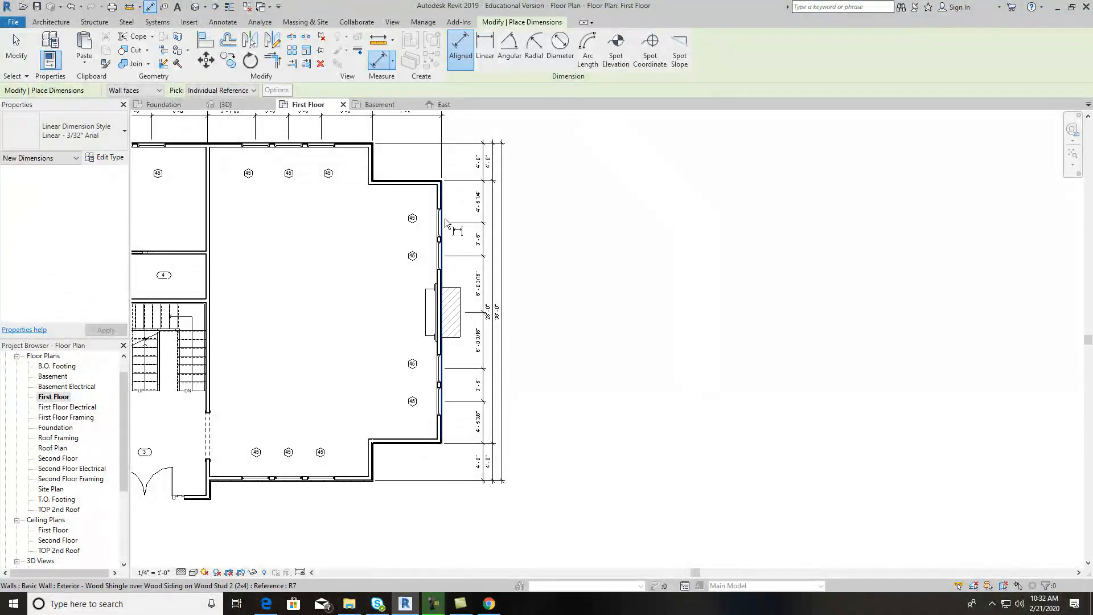
key(Escape)
key(Escape)
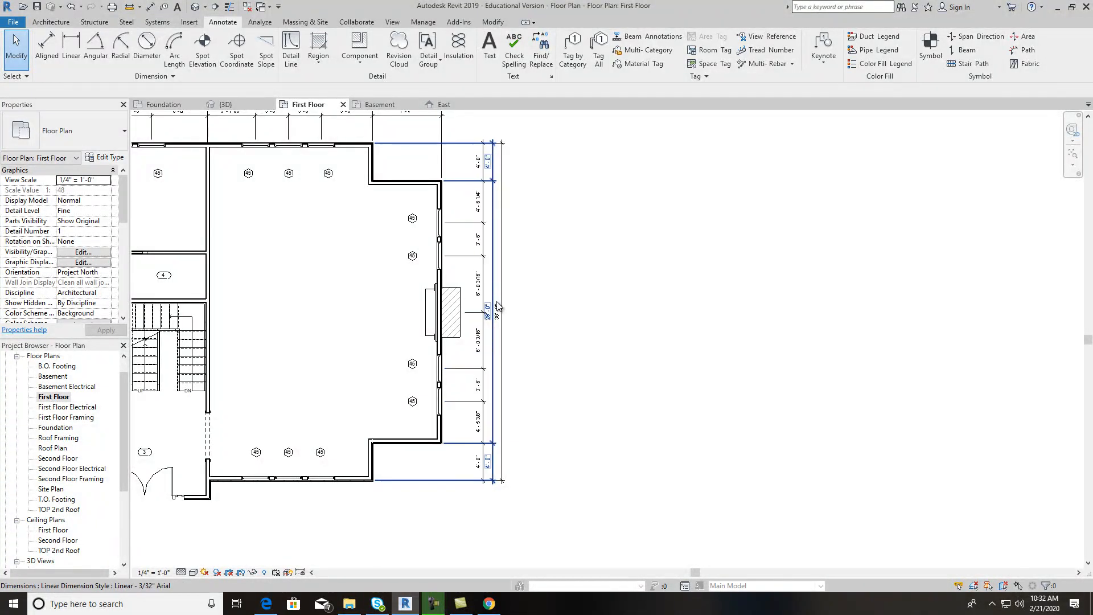
Examine the rear and right-side dimension strings across the First Floor plan for odd window and fireplace spacings
scroll(439, 300, up, 3)
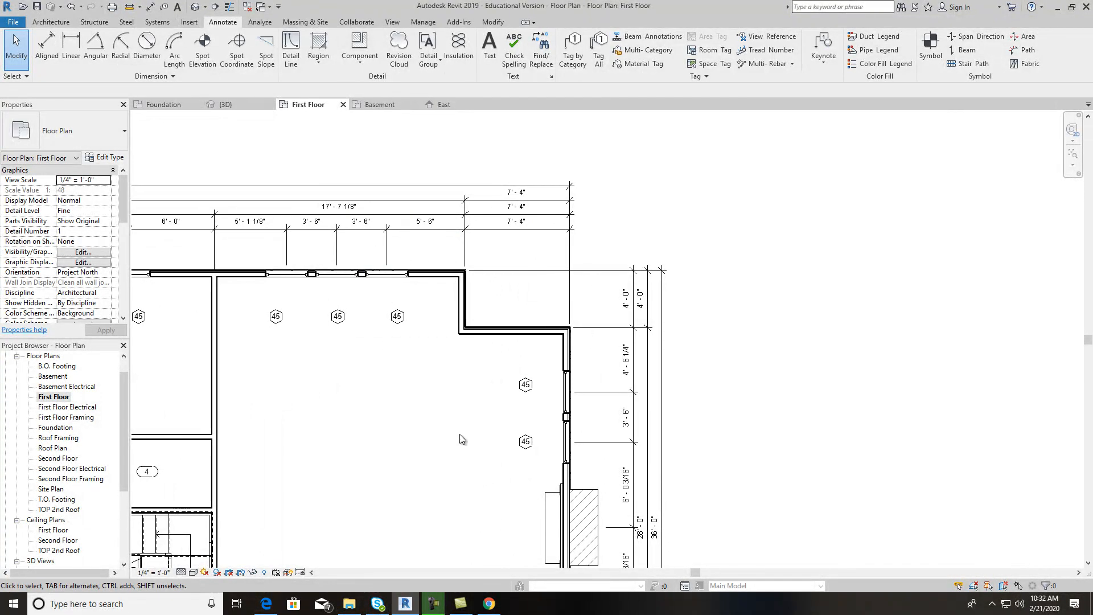
scroll(564, 406, down, 2)
middle_drag(657, 448, 584, 355)
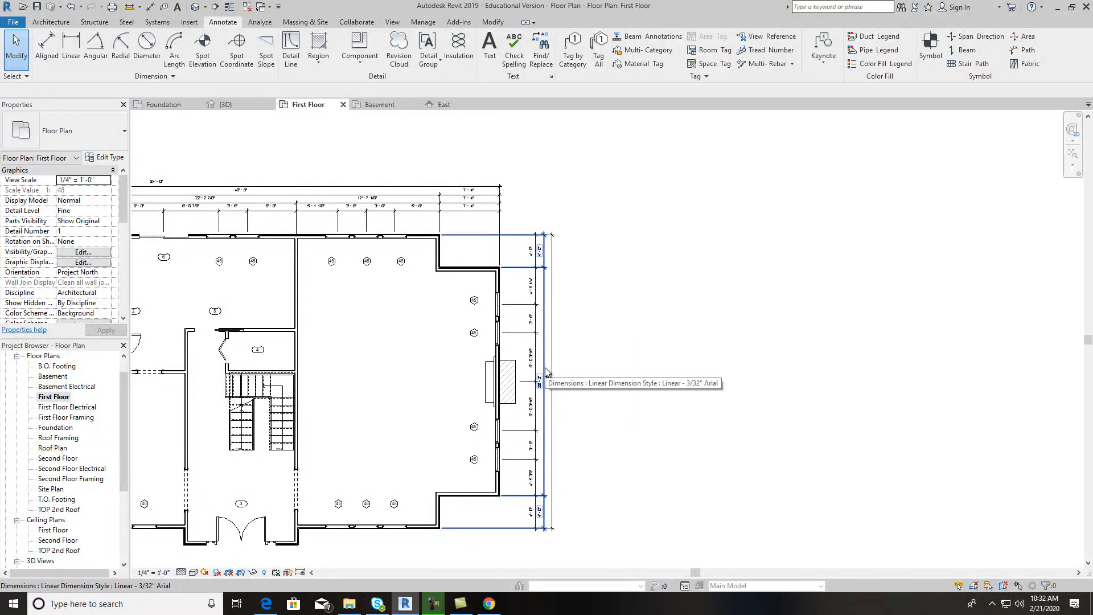
scroll(543, 374, down, 2)
middle_drag(365, 400, 579, 360)
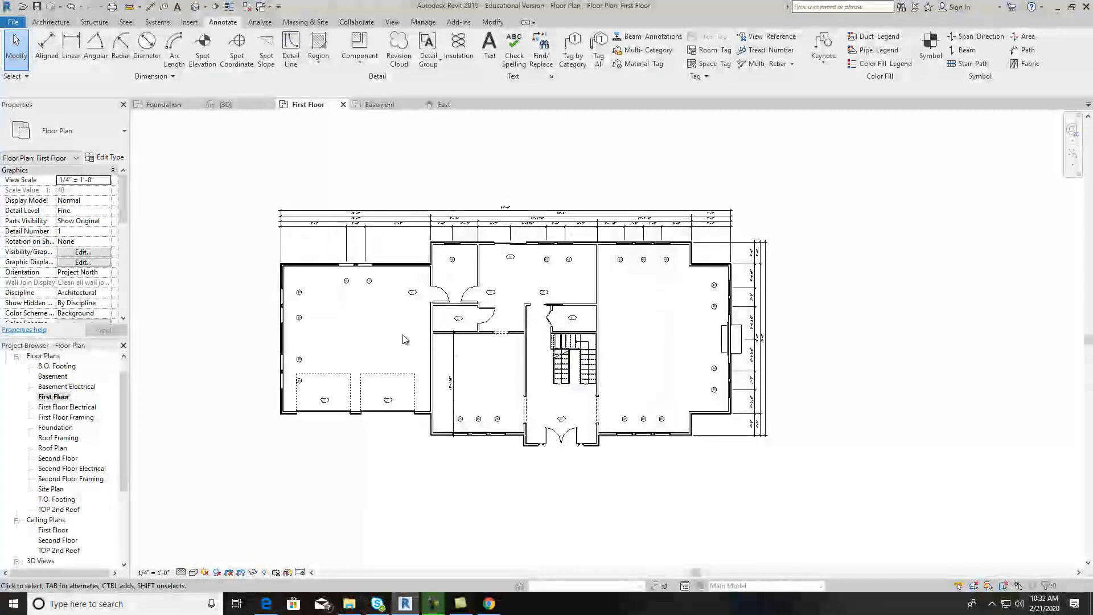
scroll(279, 318, up, 2)
scroll(278, 319, down, 1)
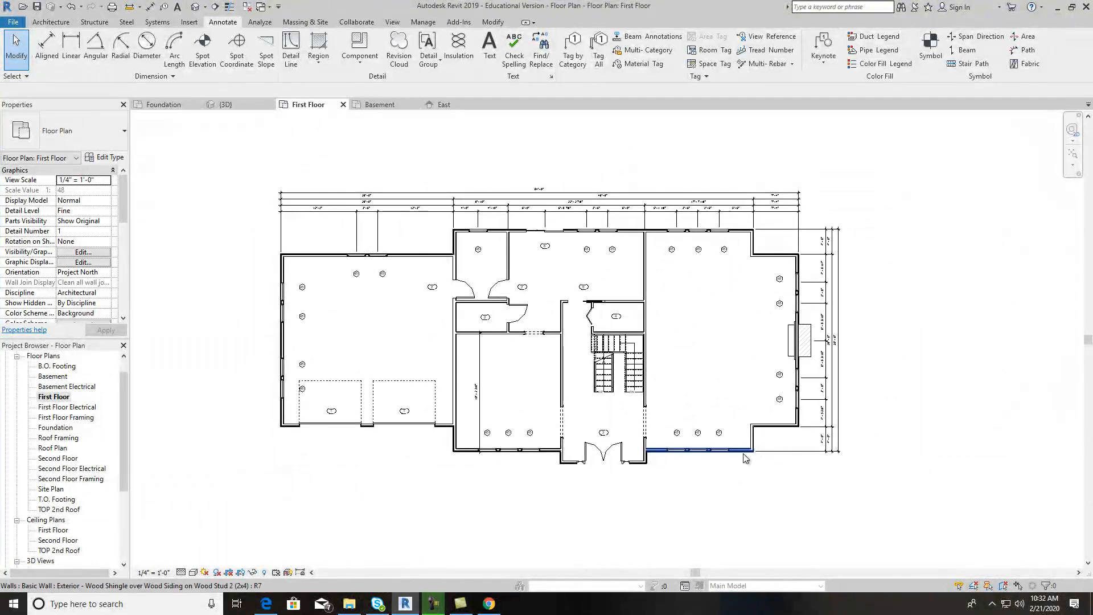
scroll(752, 442, up, 1)
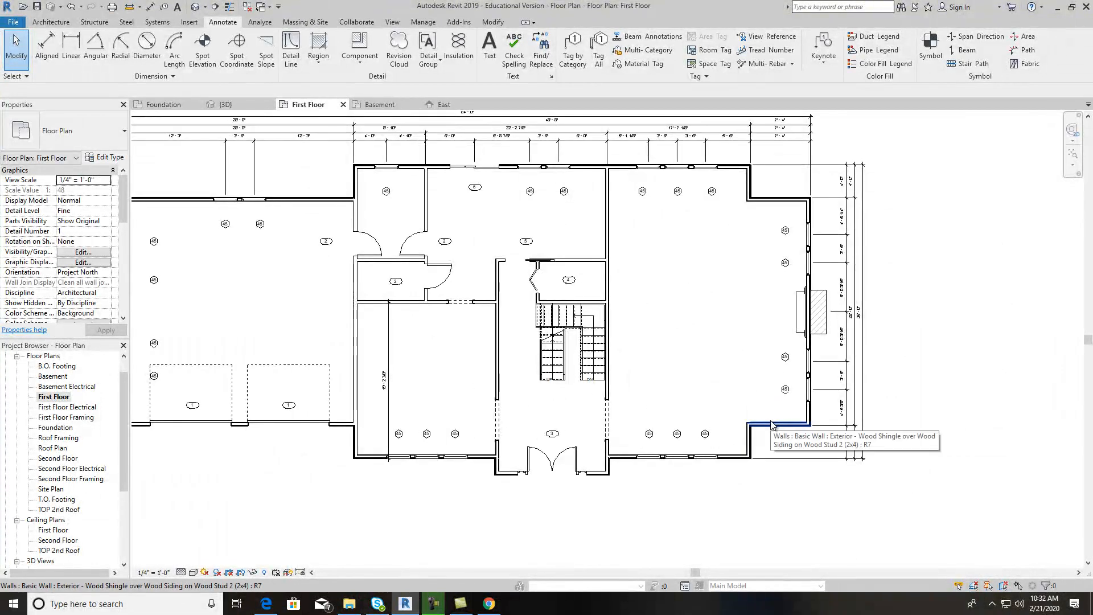
Set the rearmost right-side window's center 4'-4" from the rear step-back wall face
scroll(866, 230, up, 4)
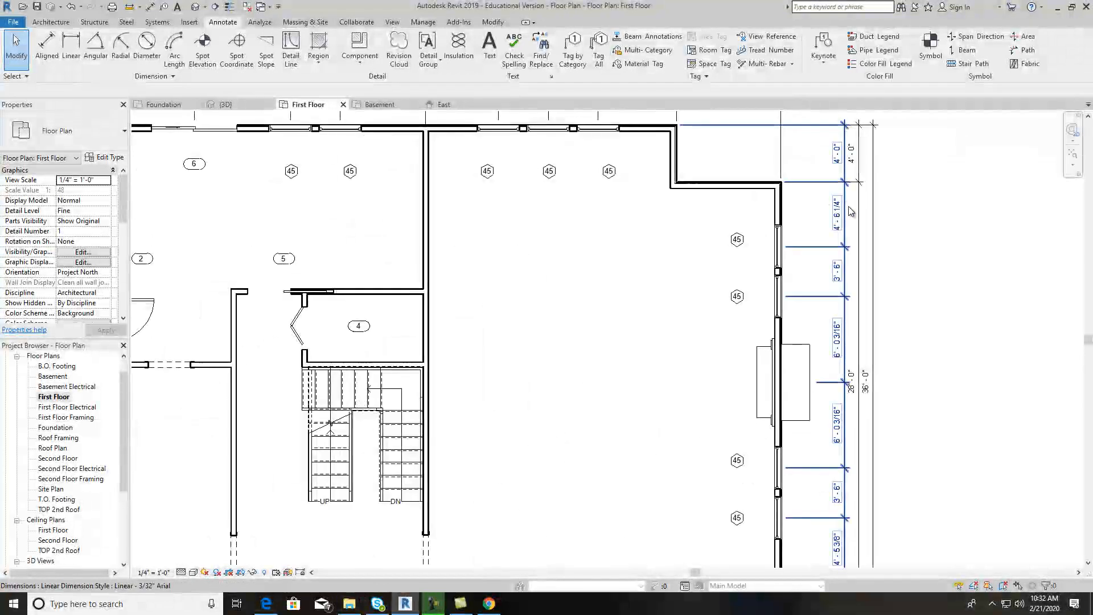
middle_drag(927, 267, 802, 289)
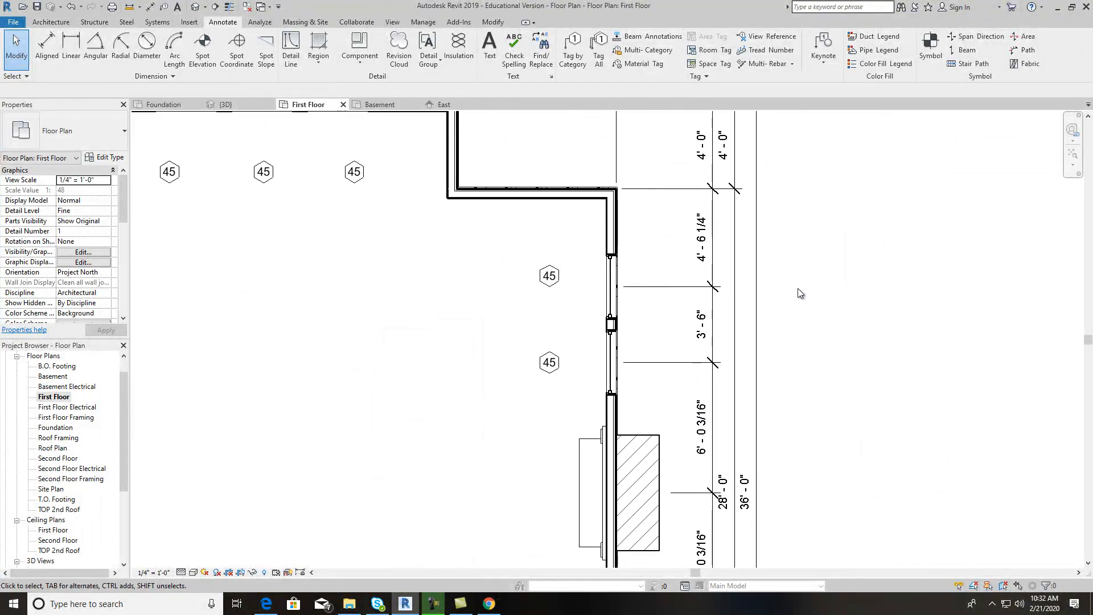
click(611, 285)
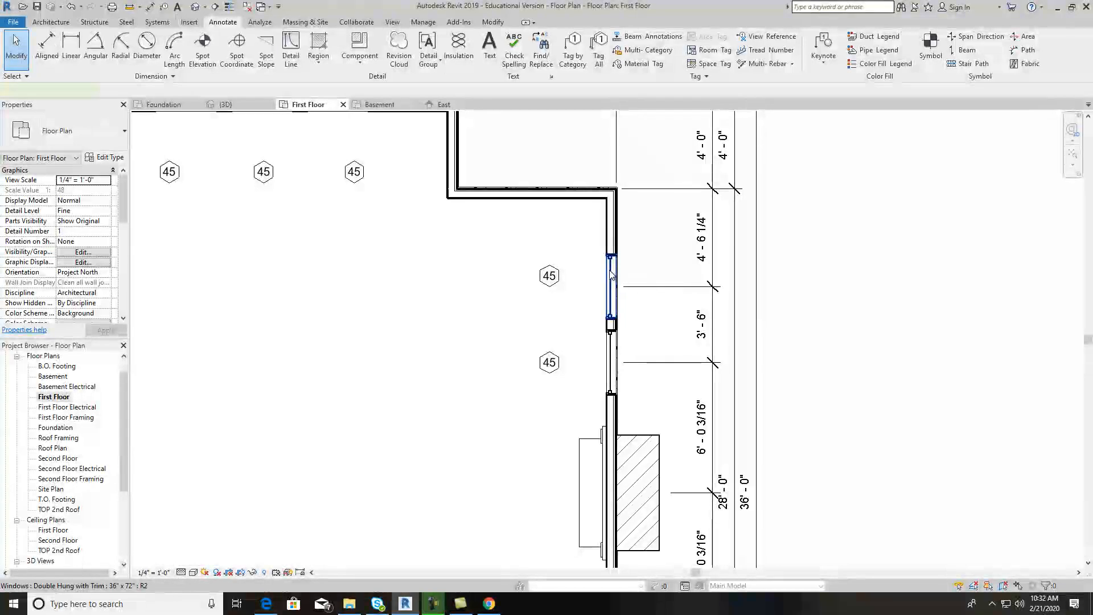
click(704, 246)
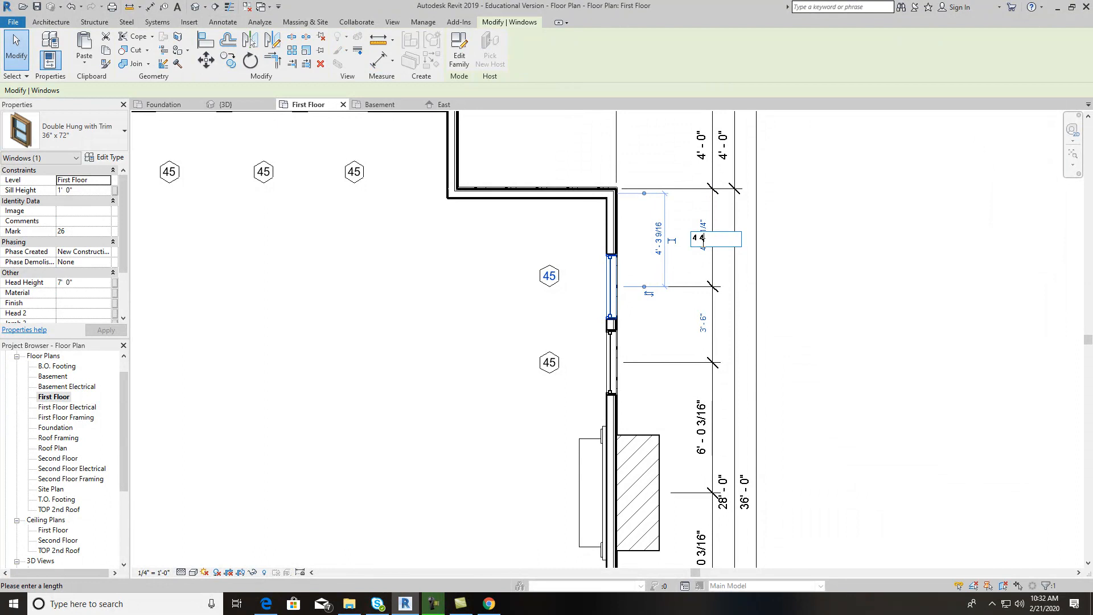
key(Return)
key(Escape)
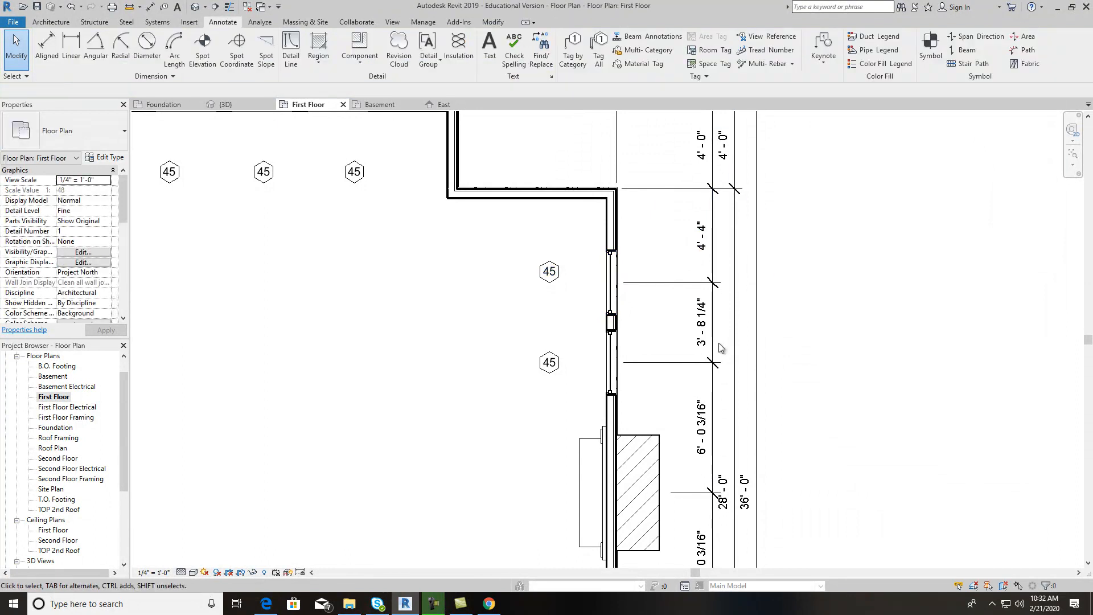
Set the center spacing of the second right-side window from the rearmost one to 3'-6"
click(612, 360)
click(703, 322)
text(3 6)
key(Return)
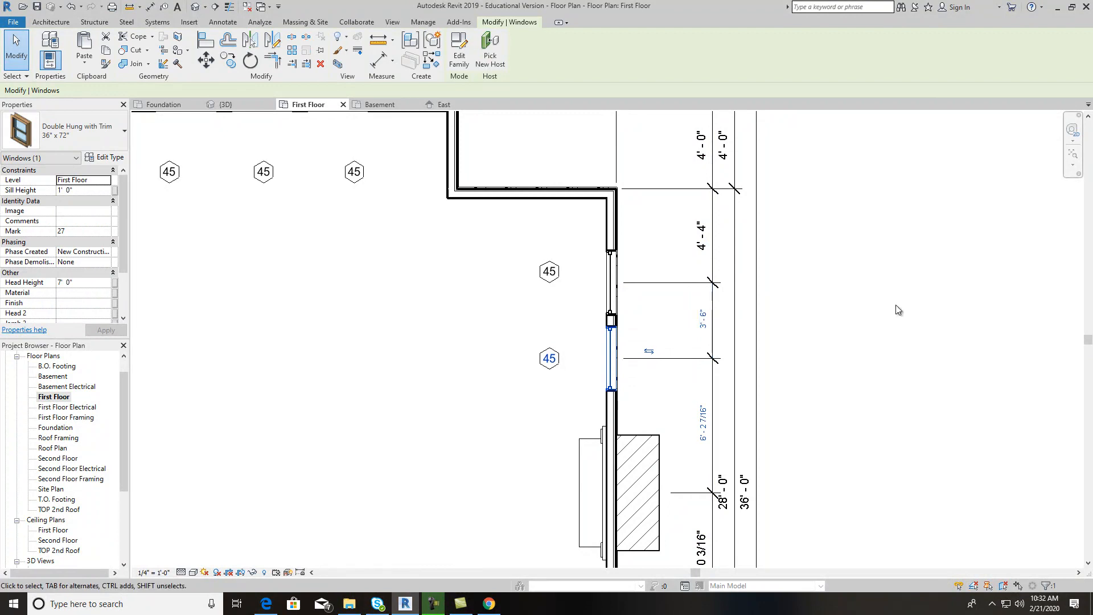
click(888, 395)
Set the frontmost right-side window's center 4'-4" from the front step-back wall face
scroll(888, 394, down, 1)
middle_drag(889, 415, 805, 221)
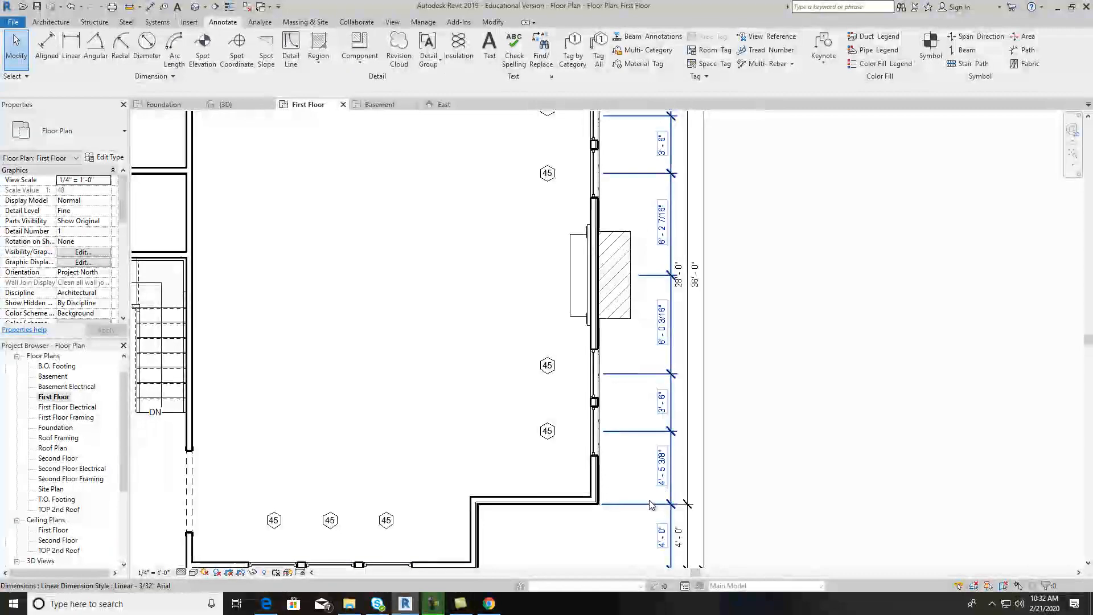
click(595, 438)
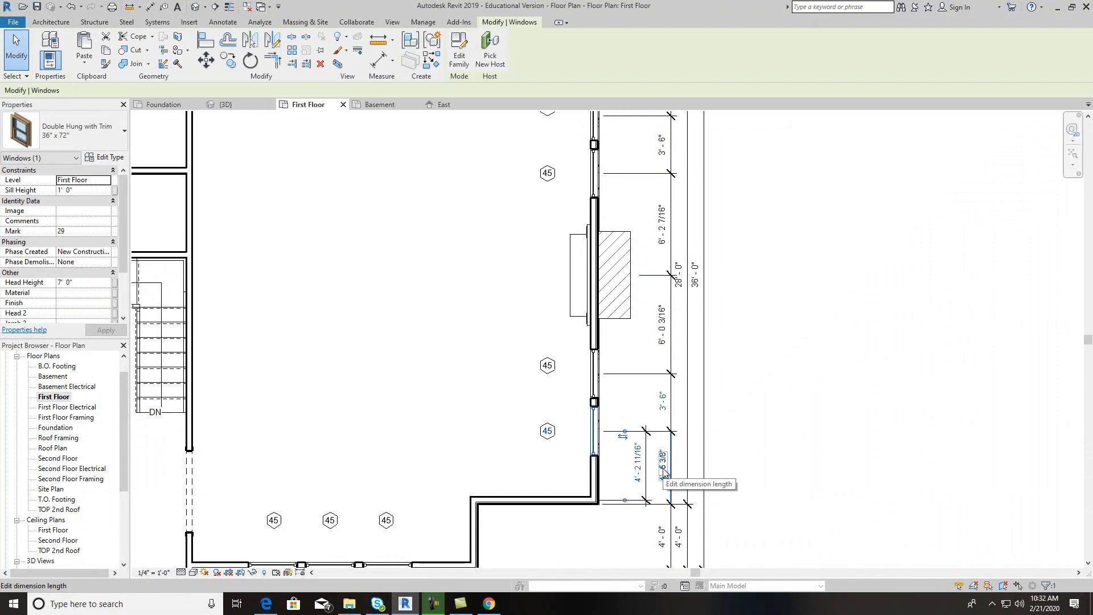
click(664, 471)
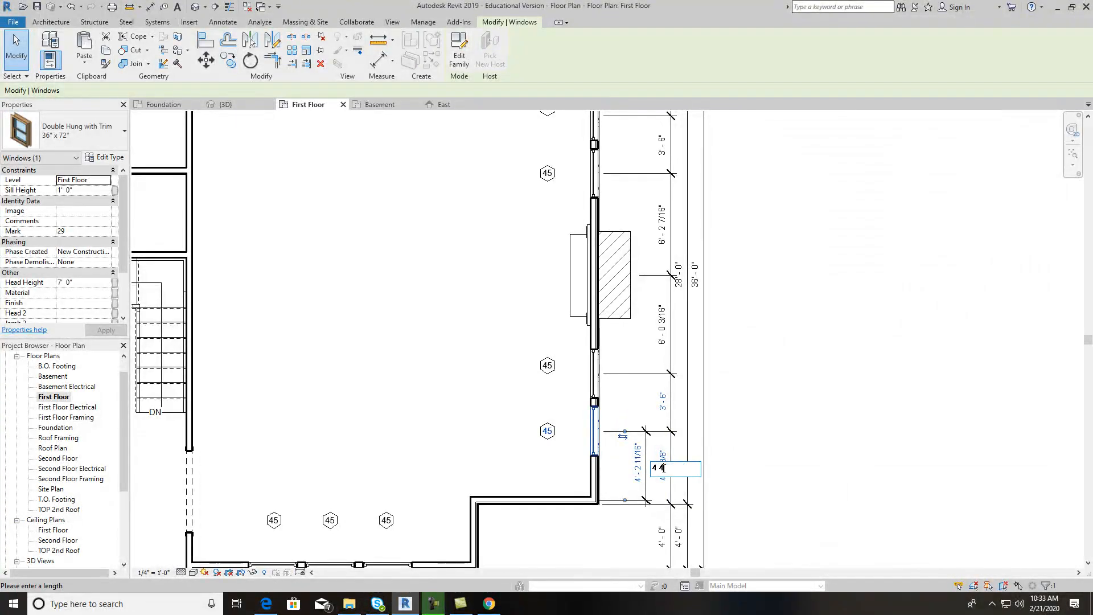
text(4 4)
key(Return)
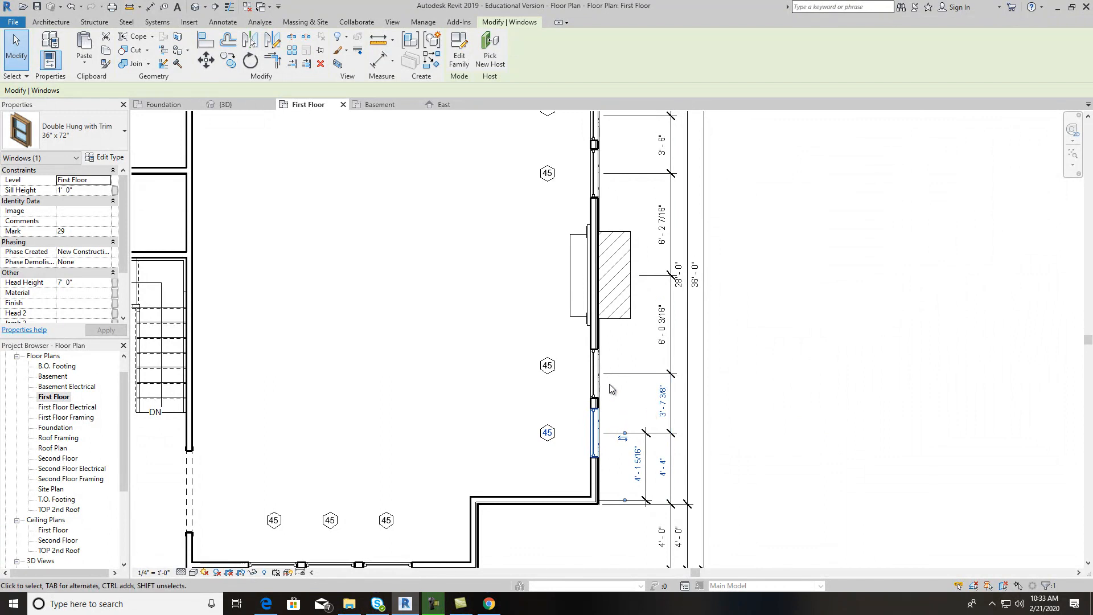
Set the window just in front of the fireplace to a 3'-6" center spacing from the frontmost right-side window
click(596, 373)
click(664, 403)
text(3 6)
key(Return)
click(772, 381)
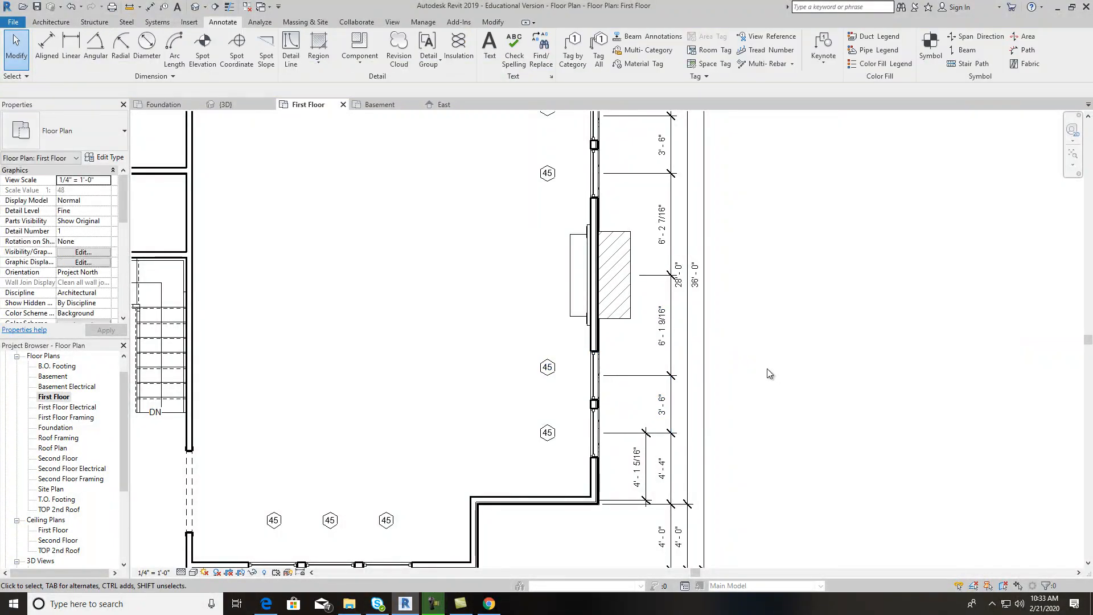
Try to center the fireplace between the two window pairs by moving it freehand along the right exterior wall
click(629, 275)
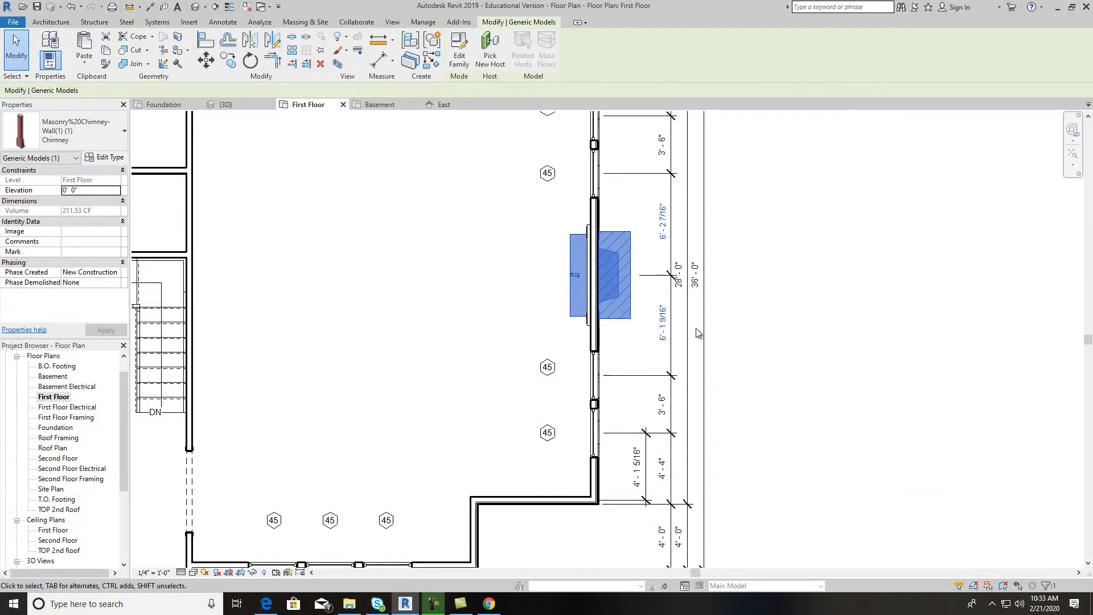
key(Escape)
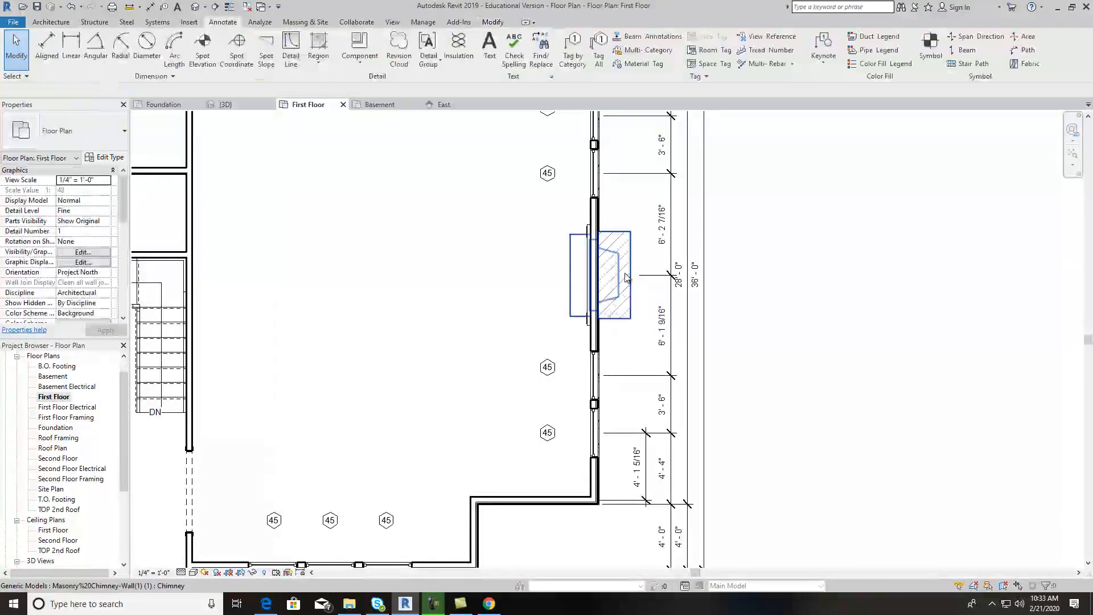
drag(629, 267, 630, 306)
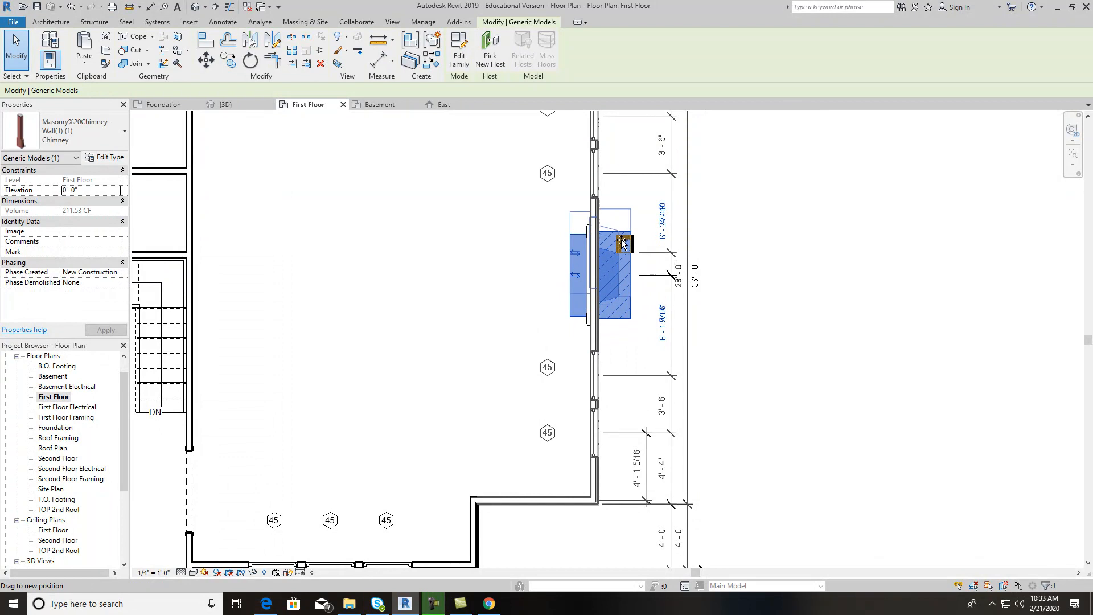
drag(621, 224, 621, 242)
click(915, 266)
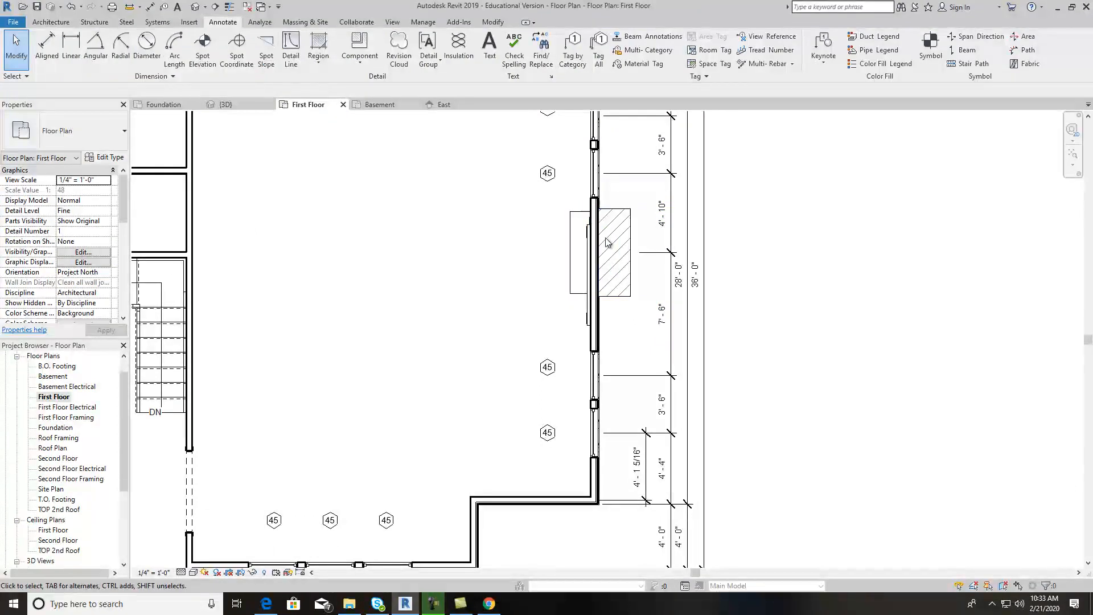
Draw thin detail lines from the window edge behind the fireplace into the room and about 10'-1" toward the front, parallel to the wall
click(286, 49)
scroll(594, 200, up, 3)
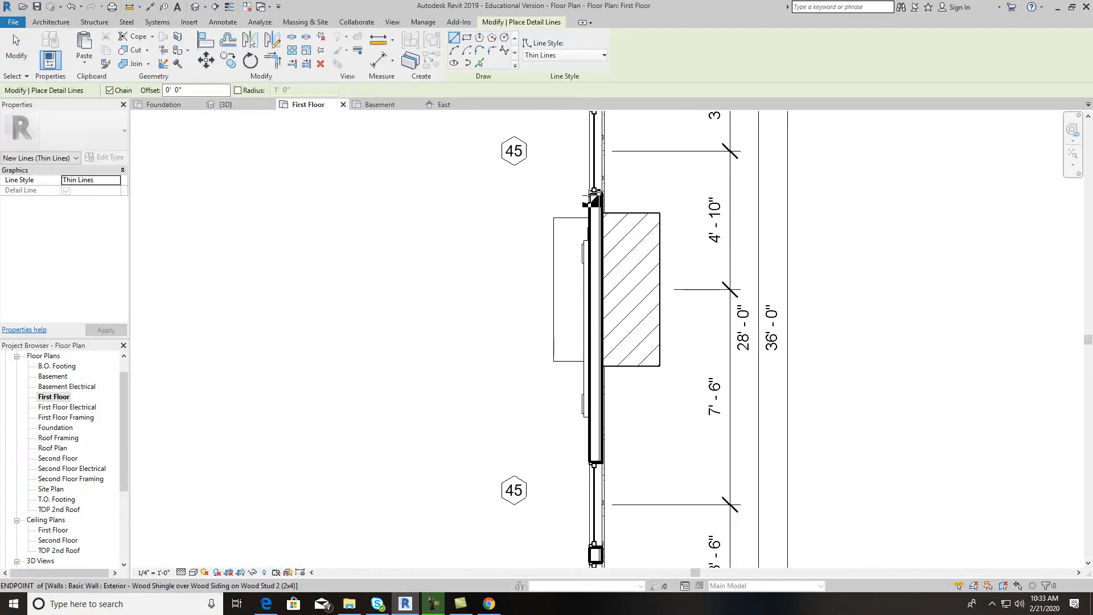
click(592, 195)
middle_drag(504, 400, 496, 310)
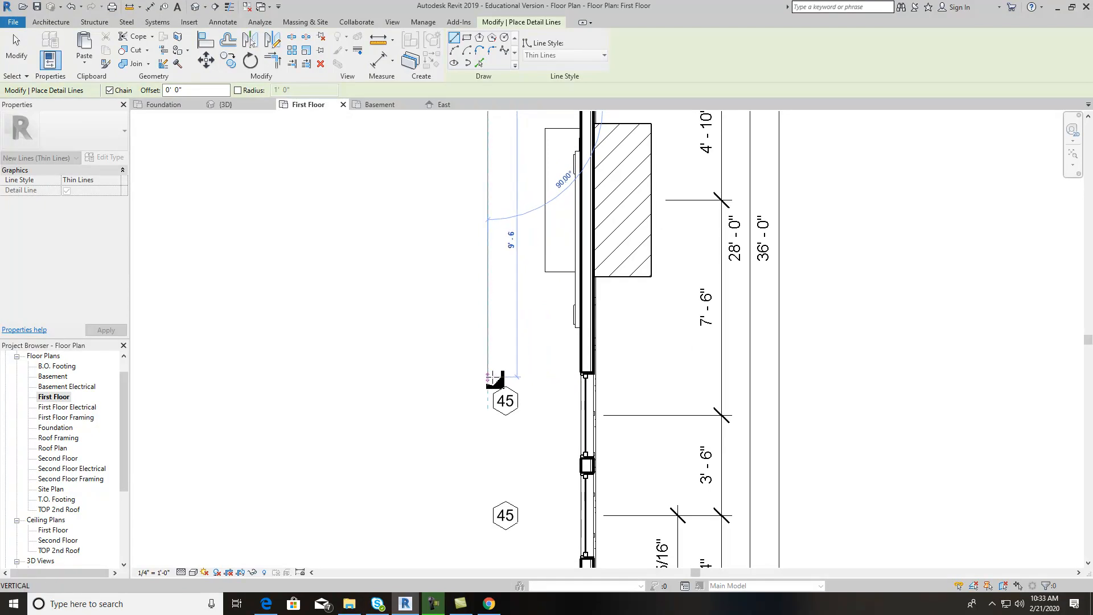
click(487, 393)
key(Escape)
Draw a 3'-3" detail line from the front window's edge to the parallel line and trim that line back to their intersection
scroll(570, 378, up, 2)
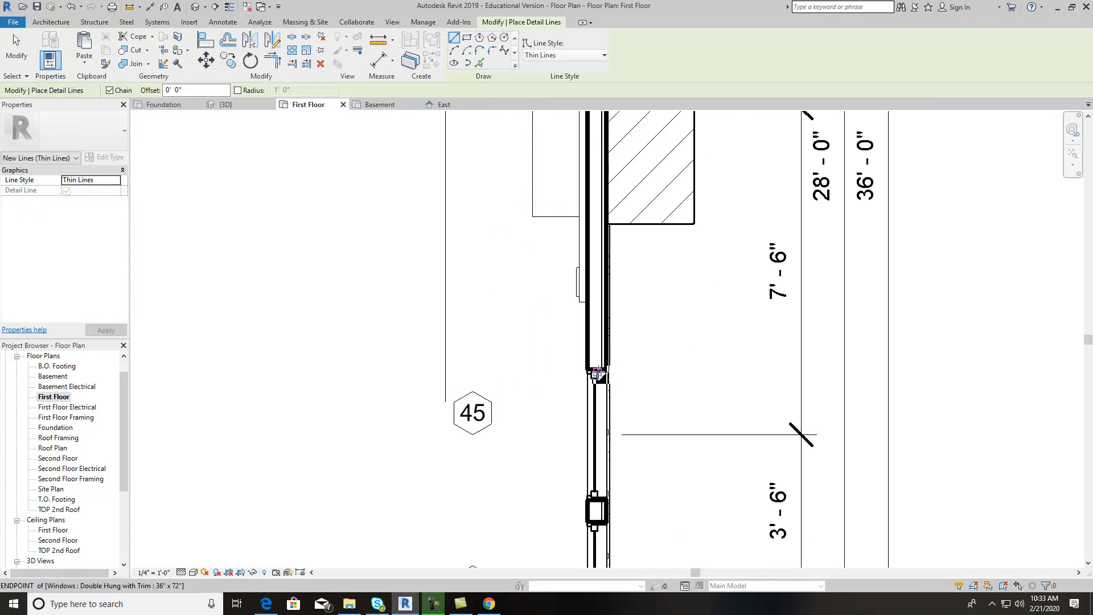
click(588, 370)
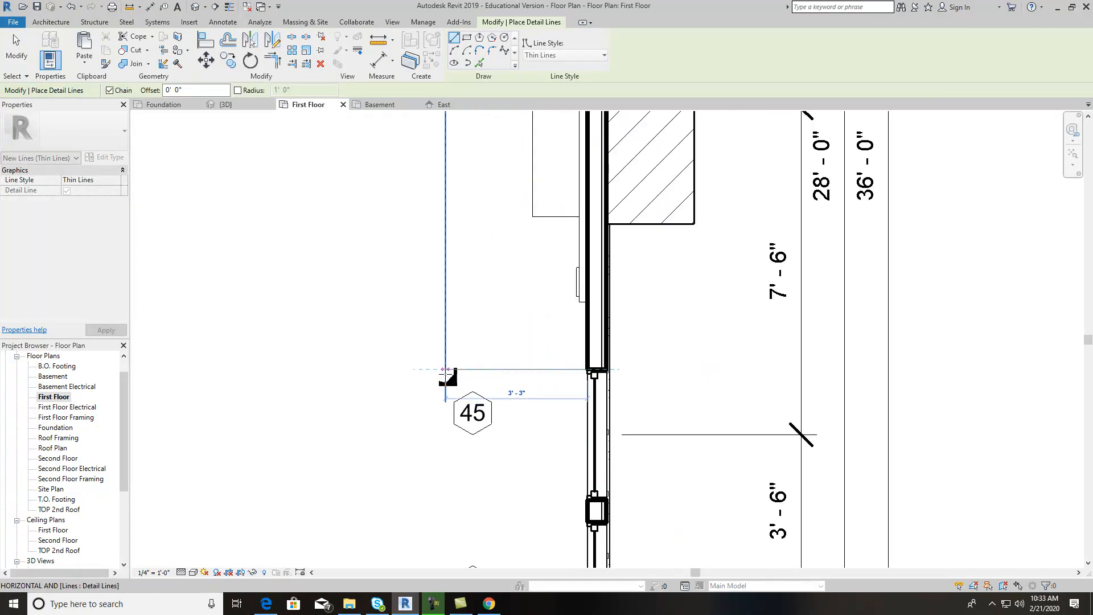
click(446, 369)
key(Escape)
key(Escape)
click(446, 375)
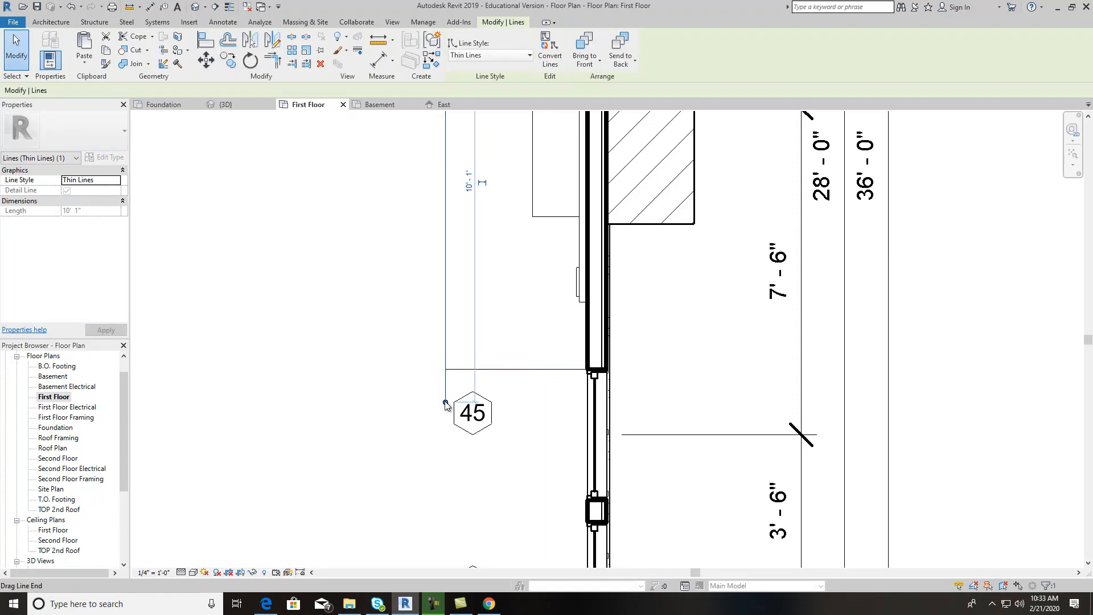
scroll(464, 367, down, 5)
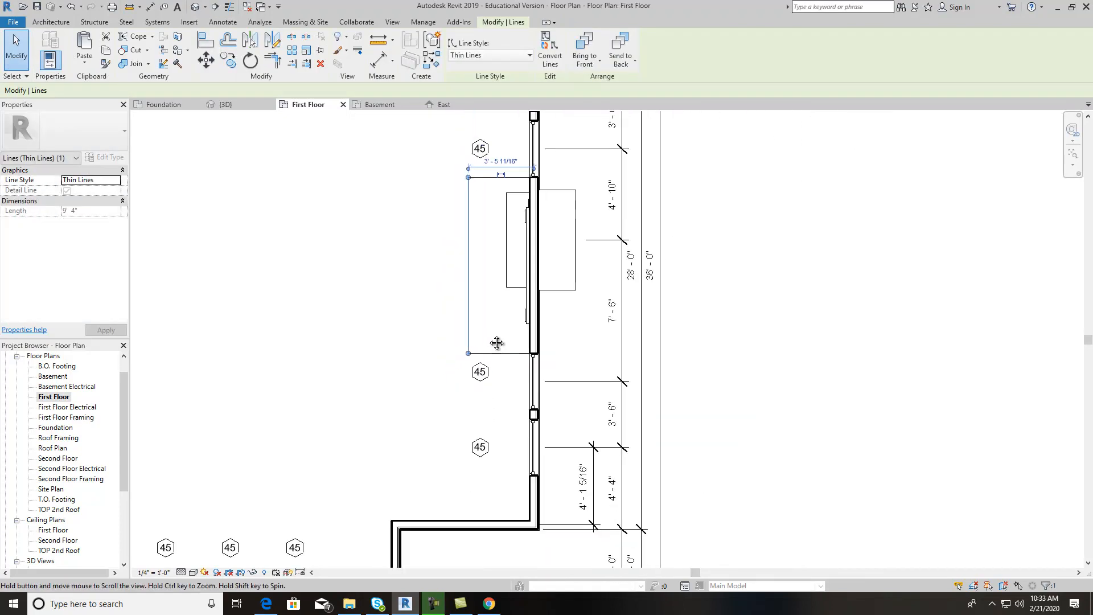
Draw a short horizontal detail line into the room from the midpoint of the line parallel to the wall
click(221, 22)
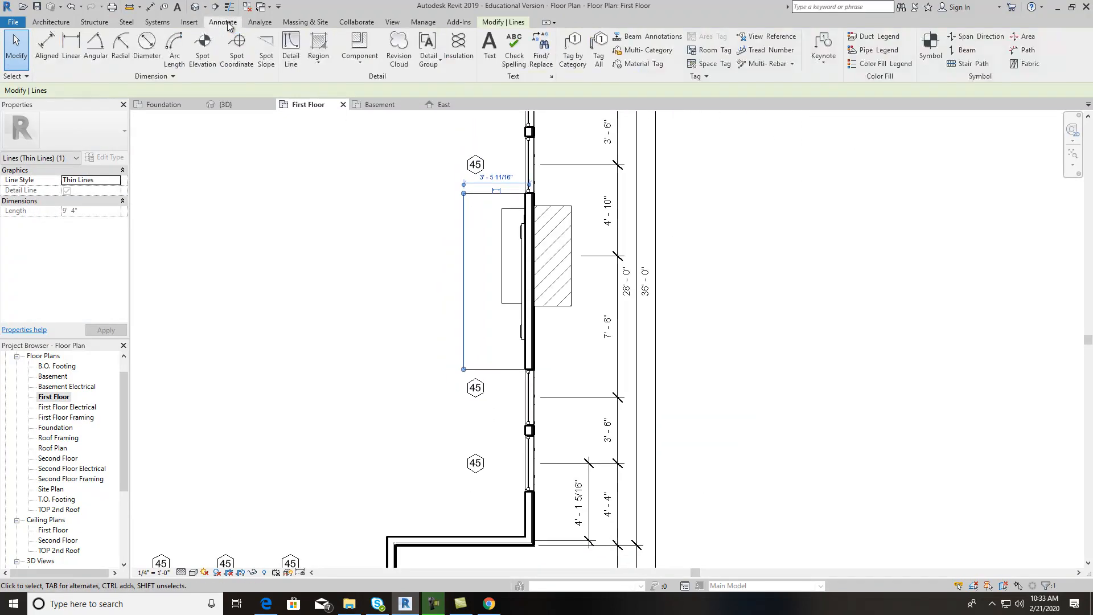
click(291, 50)
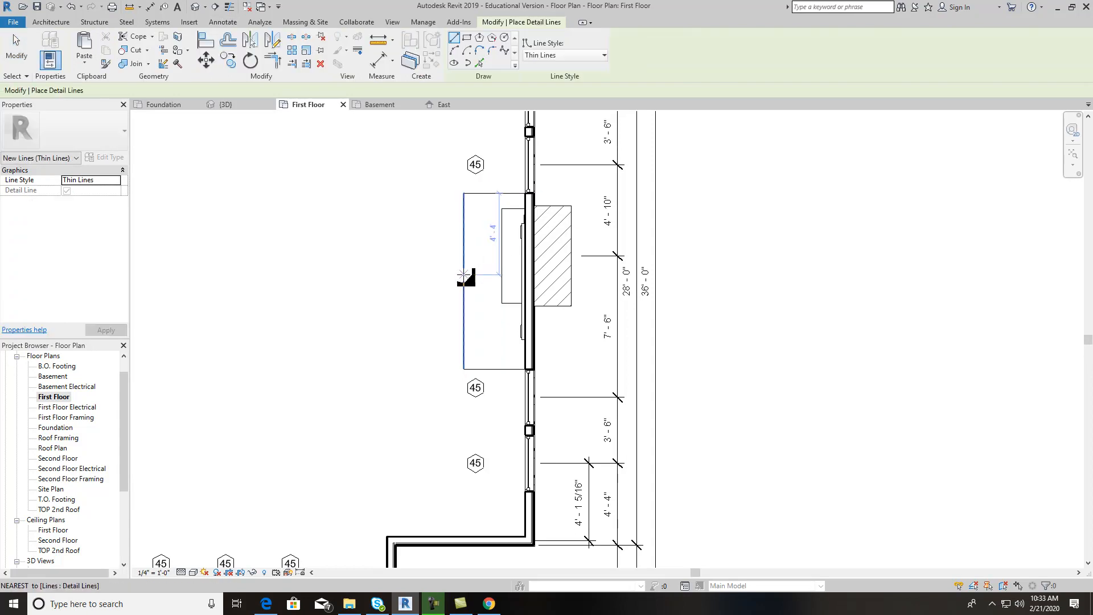
click(464, 282)
click(408, 281)
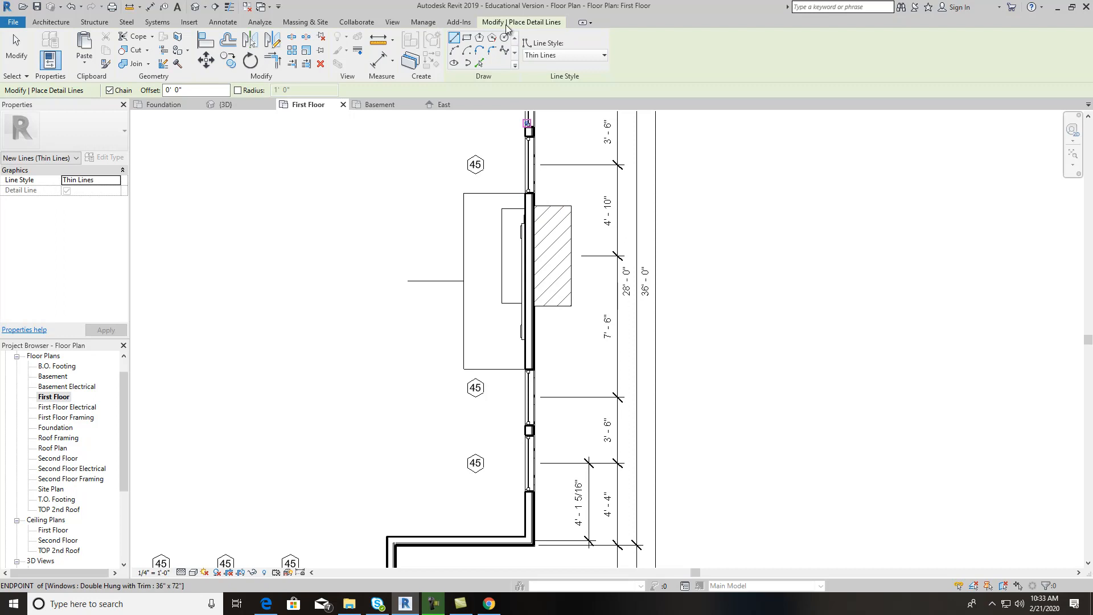
Align the fireplace's center to the midpoint detail line, undoing the alignment made in the wrong direction
click(203, 48)
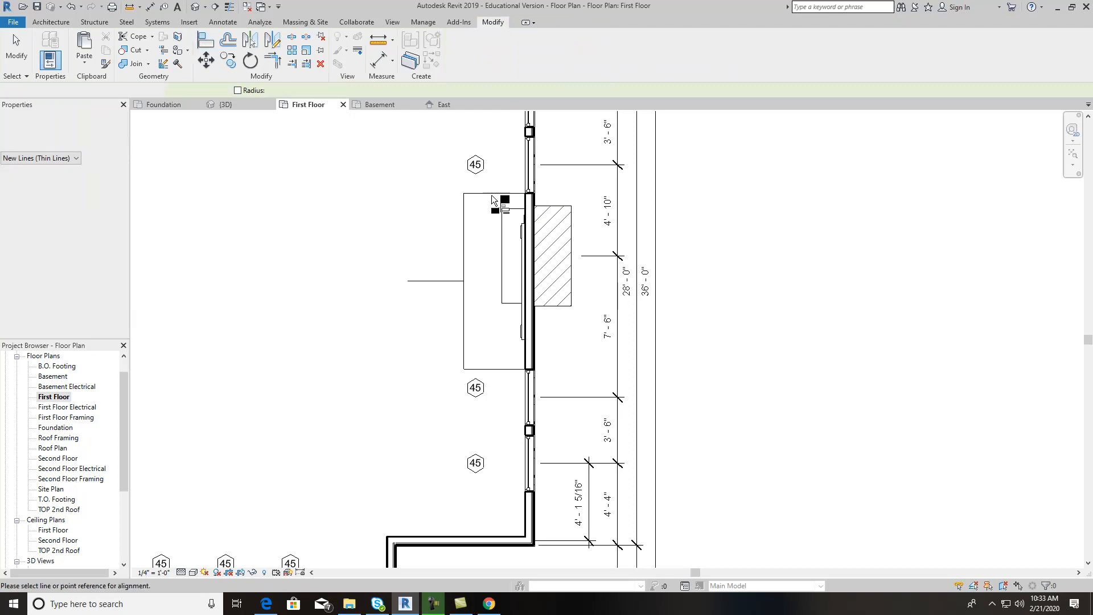
click(549, 252)
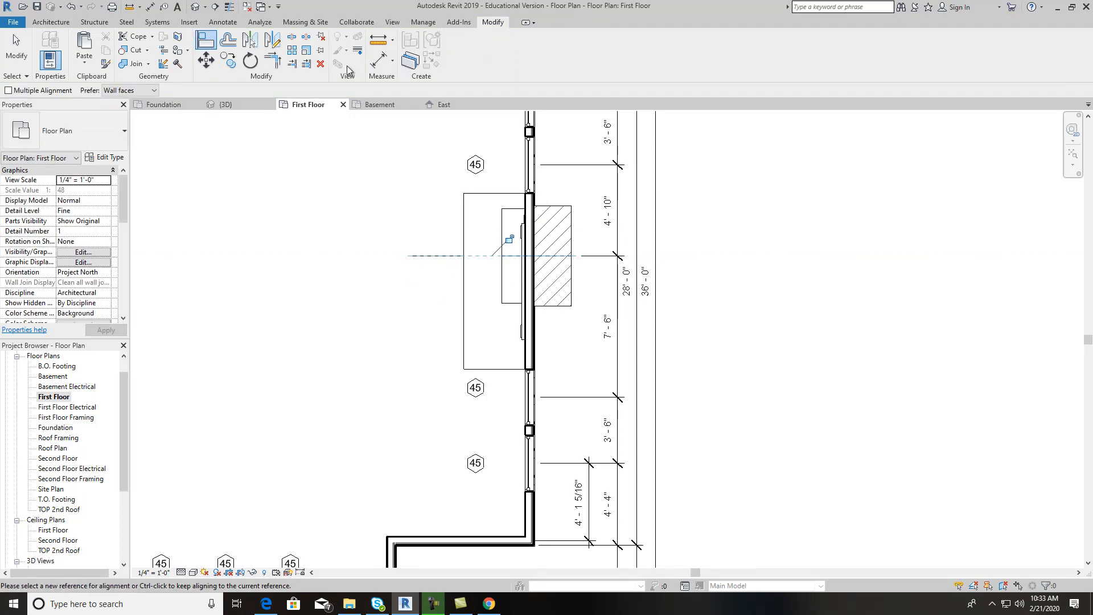
click(71, 7)
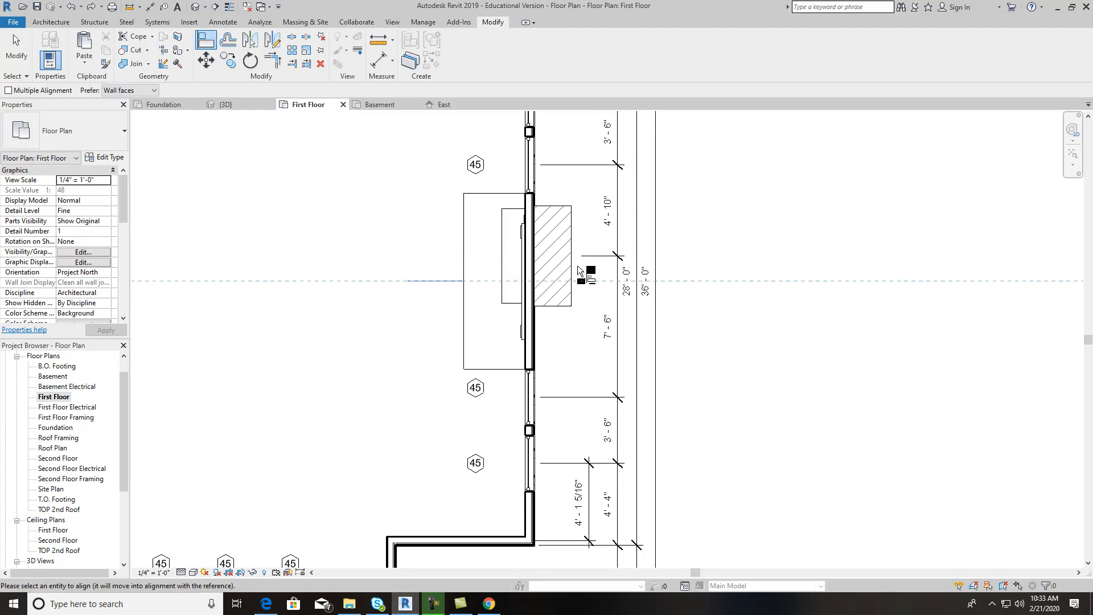
click(564, 255)
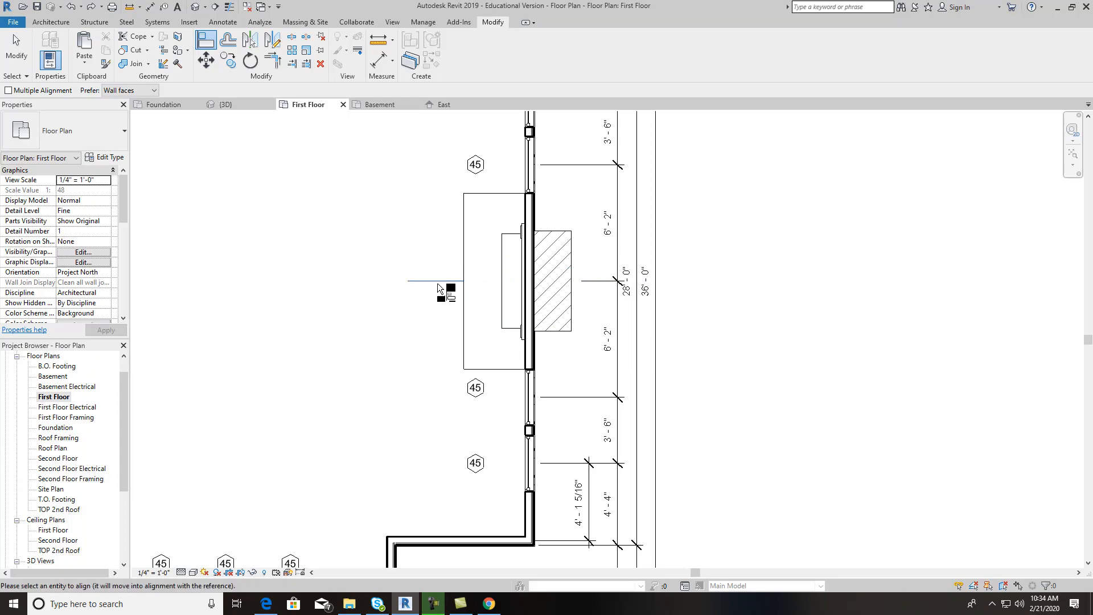
key(Escape)
key(Escape)
Delete all the temporary detail lines around the fireplace
click(497, 364)
mouse_move(474, 330)
mouse_down()
mouse_move(435, 244)
mouse_move(428, 190)
mouse_up()
key(Delete)
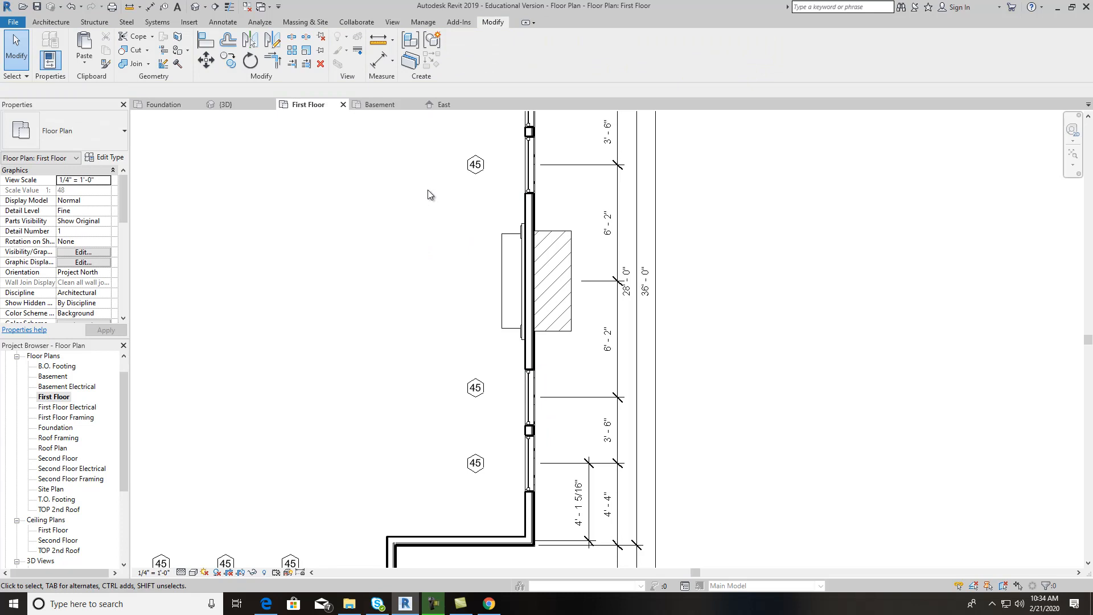
scroll(685, 229, down, 3)
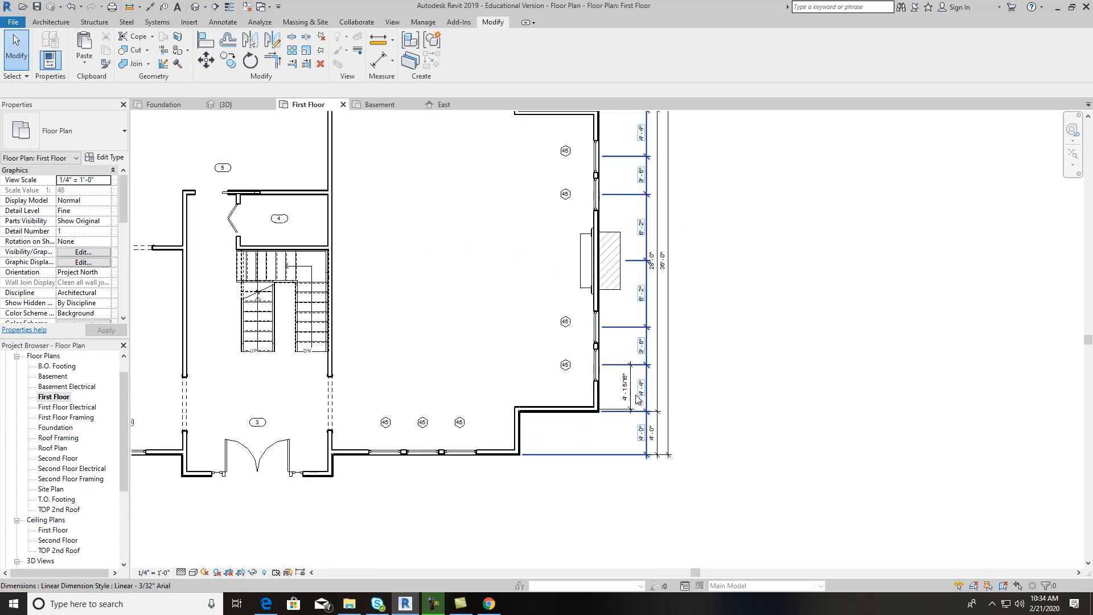
Remove the extra short dimension between the front corner and the nearest window beside the right-side dimension strings
click(632, 395)
key(Escape)
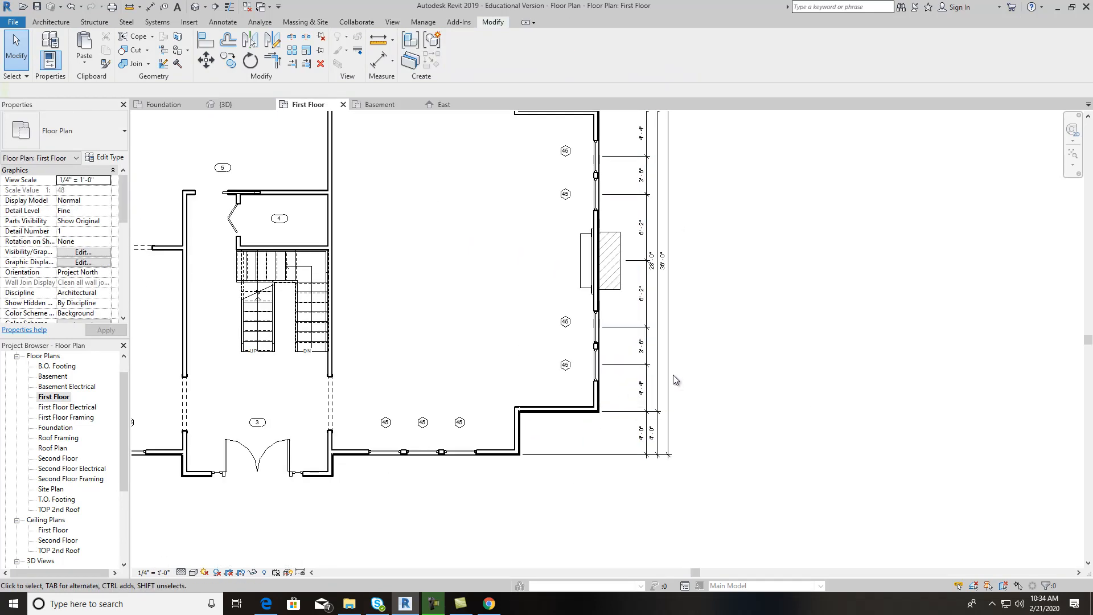
Start an aligned dimension string along the front from the right exterior wall's outer face to the stepped-back corner's outer face
scroll(723, 376, down, 2)
scroll(723, 376, down, 1)
scroll(733, 387, down, 1)
middle_drag(711, 488, 795, 456)
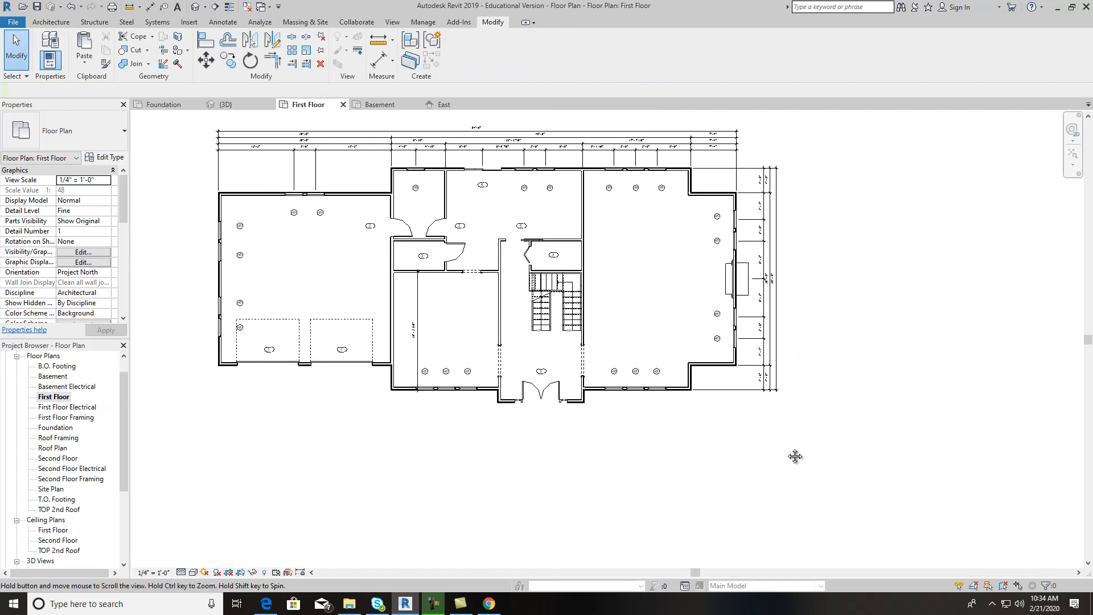
click(217, 22)
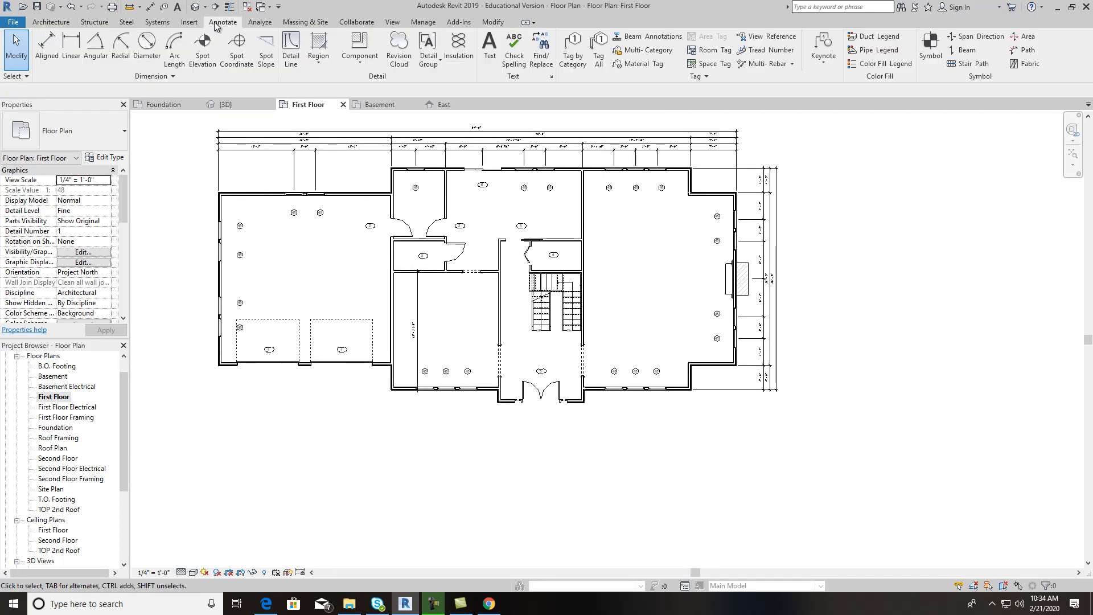
click(53, 51)
scroll(733, 378, up, 6)
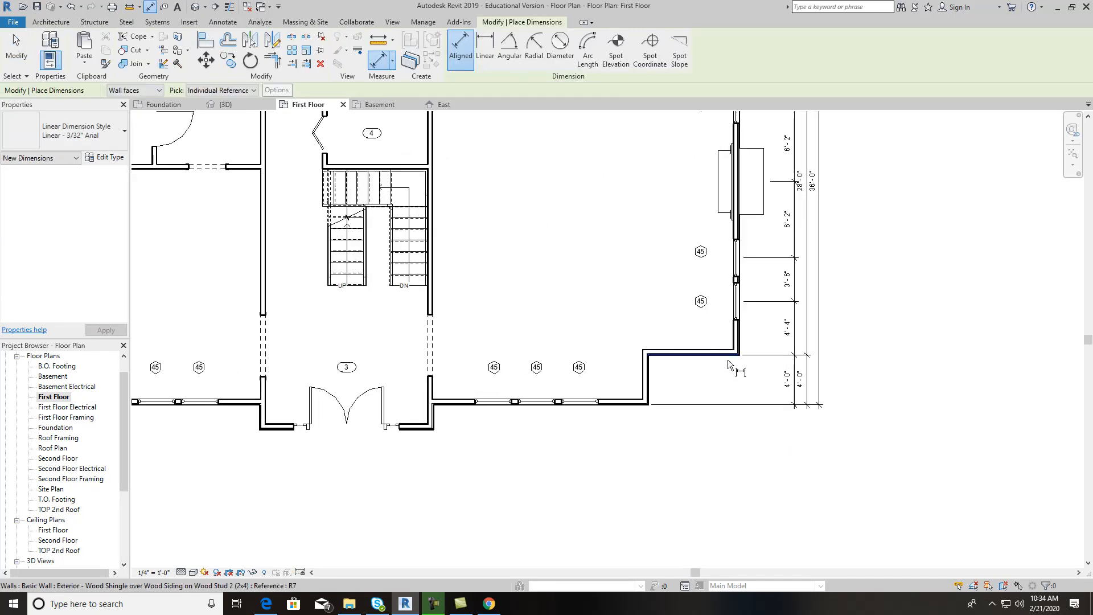
click(787, 315)
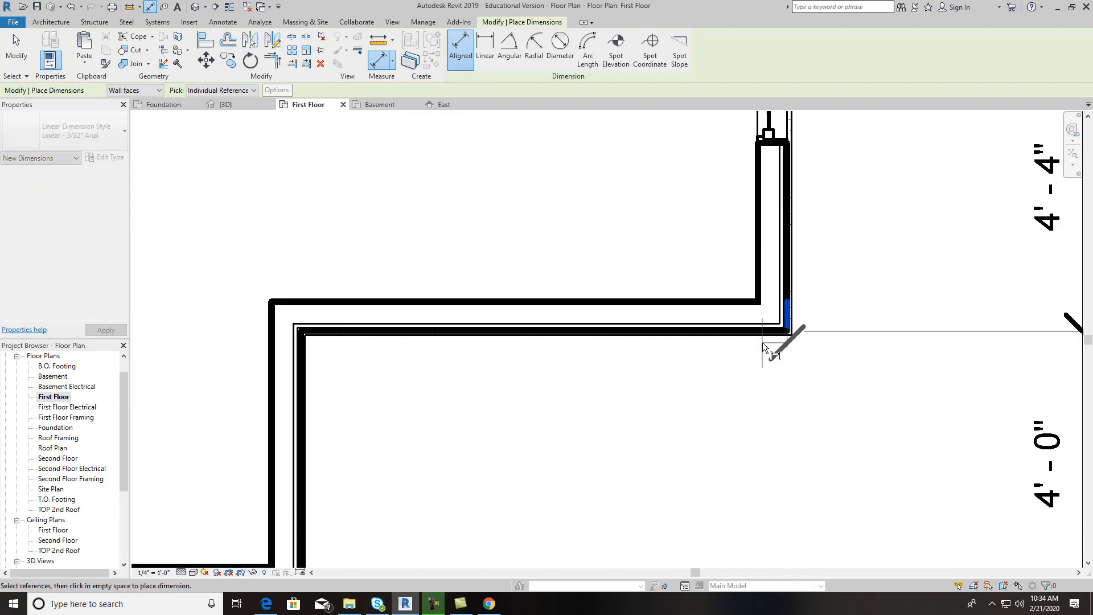
scroll(430, 427, down, 3)
middle_drag(486, 465, 738, 327)
scroll(668, 344, up, 2)
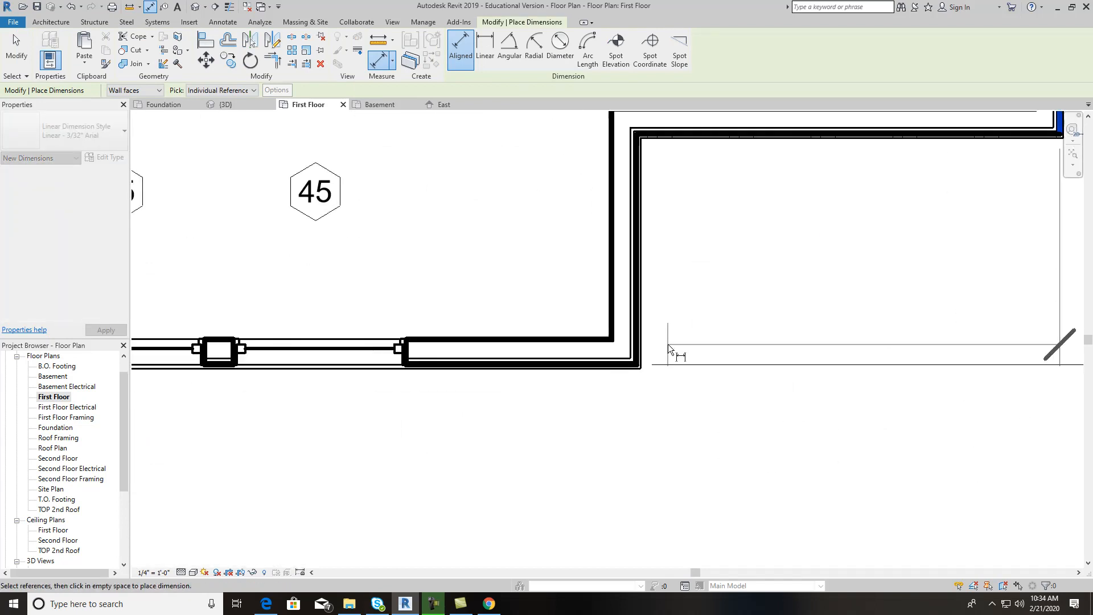
click(635, 347)
scroll(672, 345, down, 6)
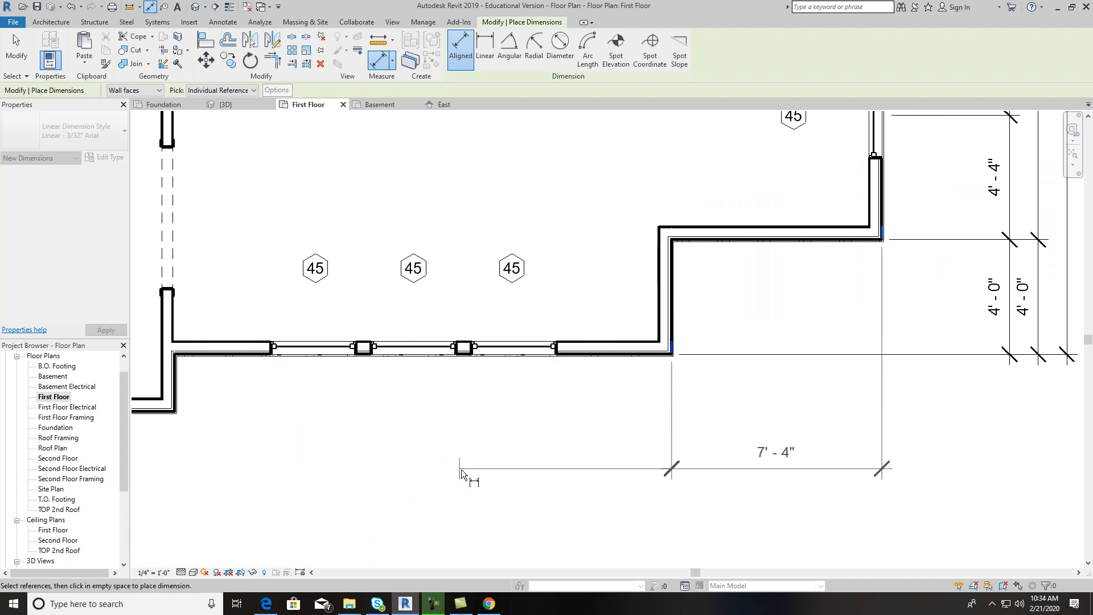
Continue the front dimension string to the outer faces of the entry projection's right and left walls
scroll(477, 440, up, 2)
middle_drag(477, 439, 723, 415)
scroll(618, 371, up, 5)
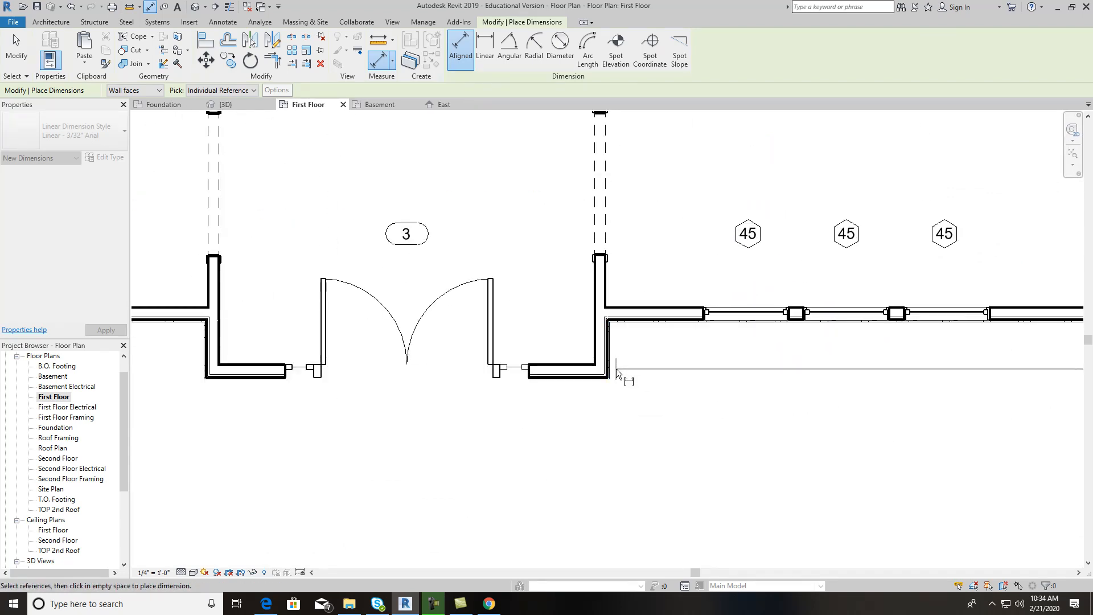
click(602, 357)
scroll(637, 374, down, 6)
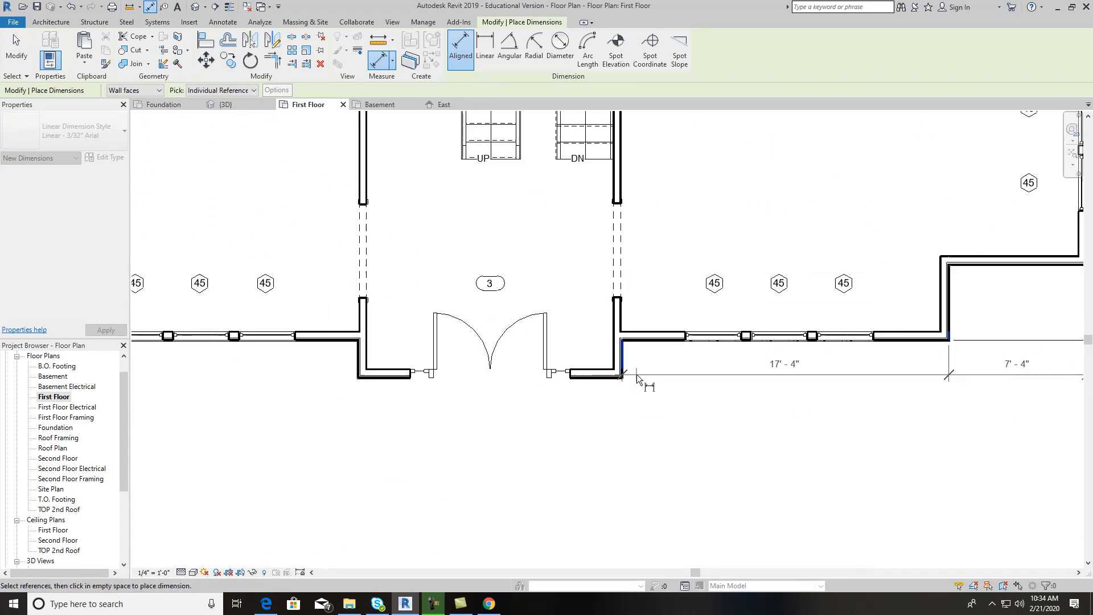
scroll(458, 378, up, 3)
scroll(455, 377, up, 5)
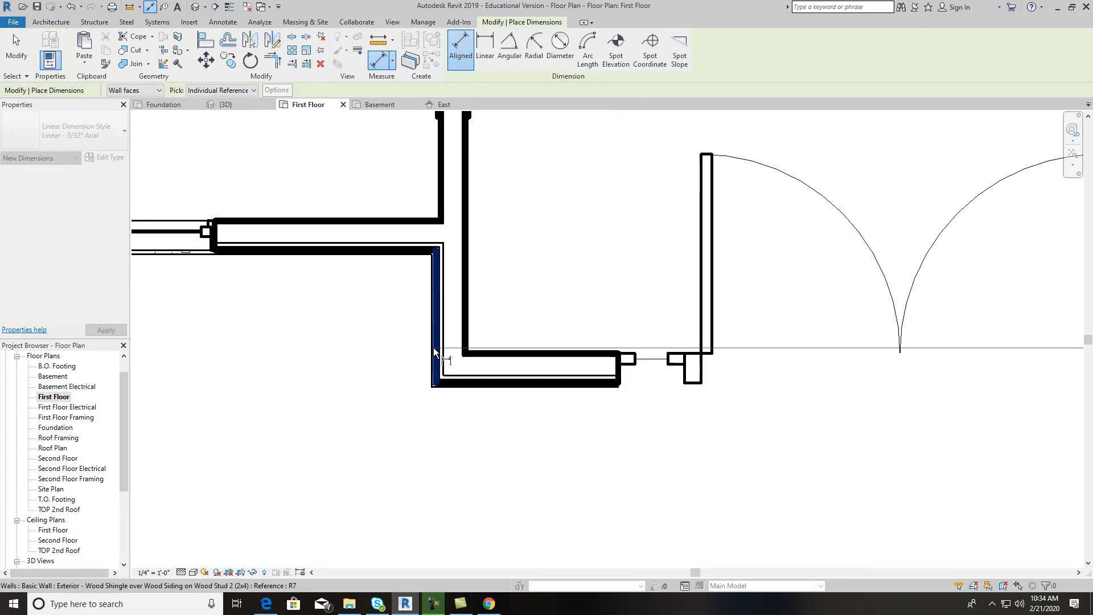
Add the main house's left corner wall and the garage's outer wall to the string and place it in front of the house
scroll(444, 368, down, 3)
scroll(447, 369, down, 3)
middle_drag(362, 383, 497, 398)
scroll(326, 337, up, 5)
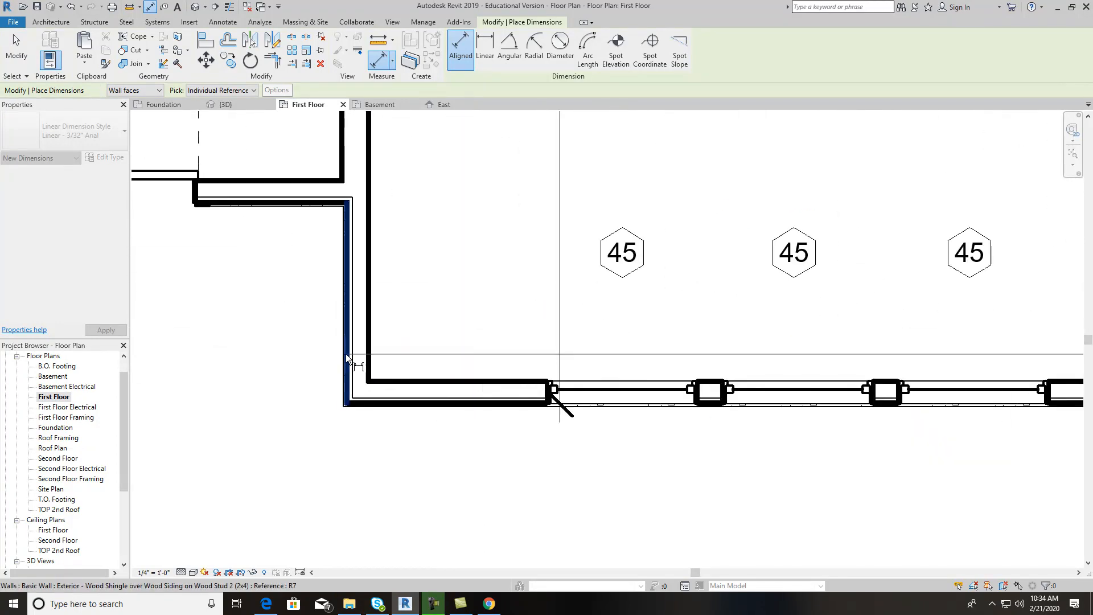
click(346, 353)
scroll(365, 364, down, 4)
scroll(383, 373, down, 1)
middle_drag(282, 398, 607, 408)
scroll(392, 330, up, 7)
scroll(402, 327, up, 5)
click(402, 326)
scroll(408, 347, down, 5)
scroll(408, 347, down, 5)
middle_drag(526, 431, 464, 371)
click(504, 373)
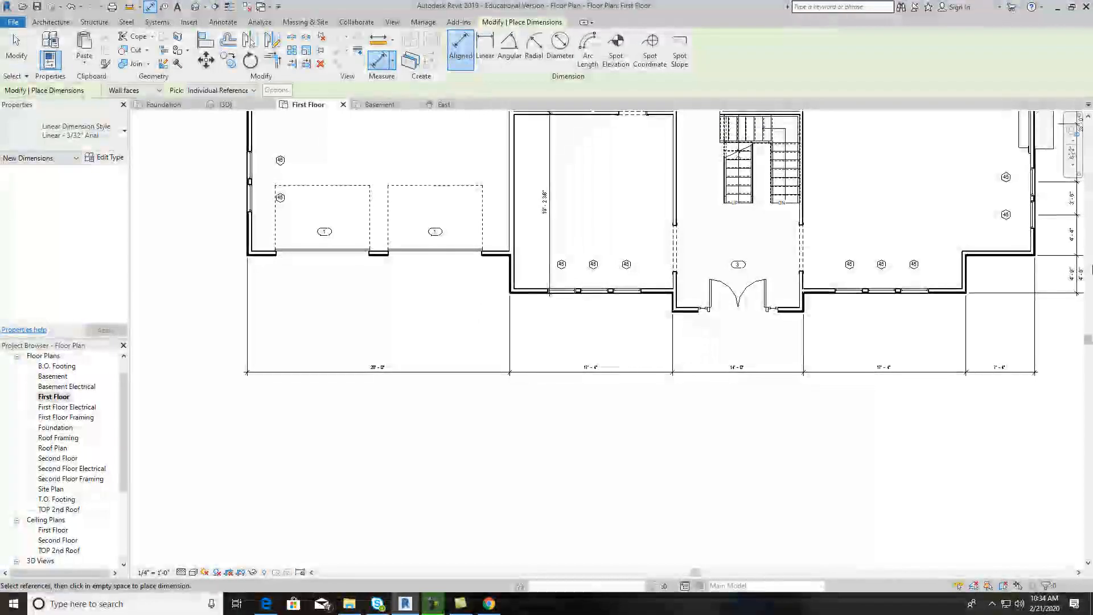
Place an overall aligned dimension from the right exterior wall to the garage's outer wall, just outside the front wall string
scroll(1037, 249, up, 8)
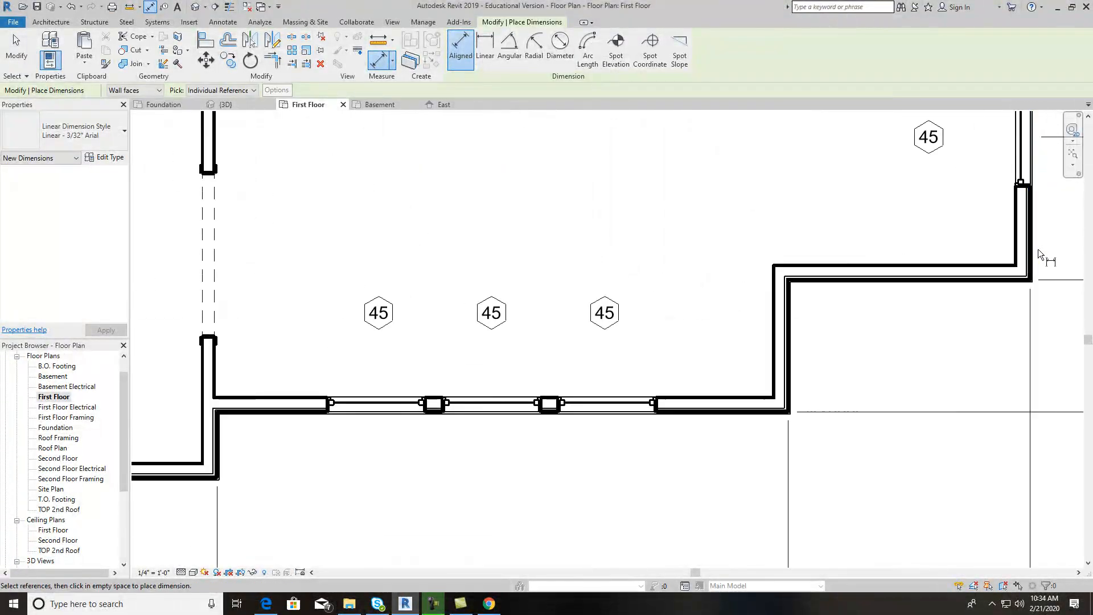
scroll(1027, 254, down, 8)
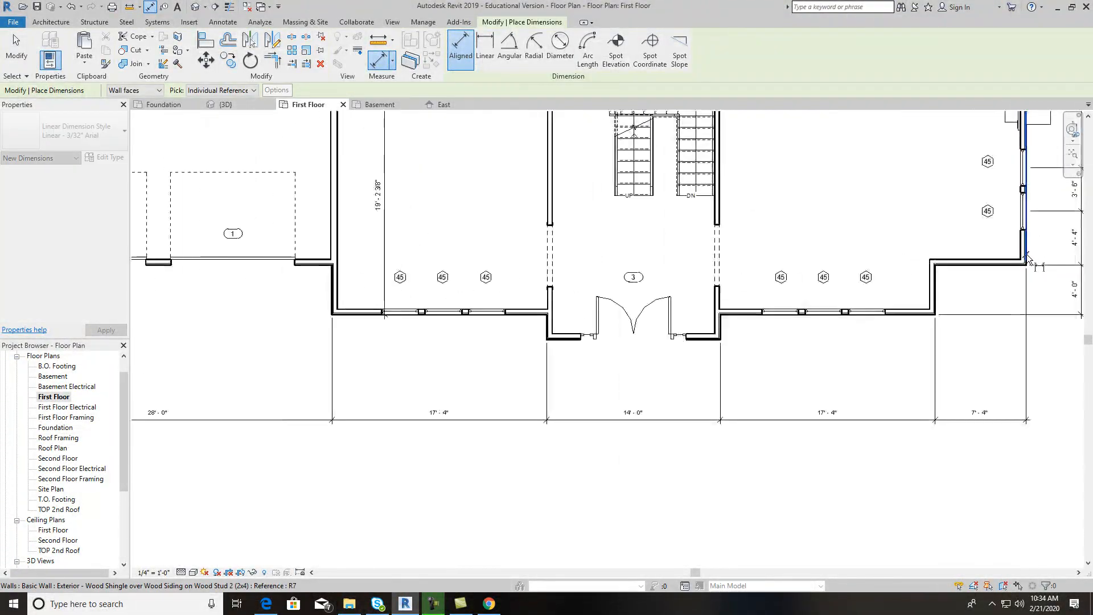
scroll(271, 250, up, 8)
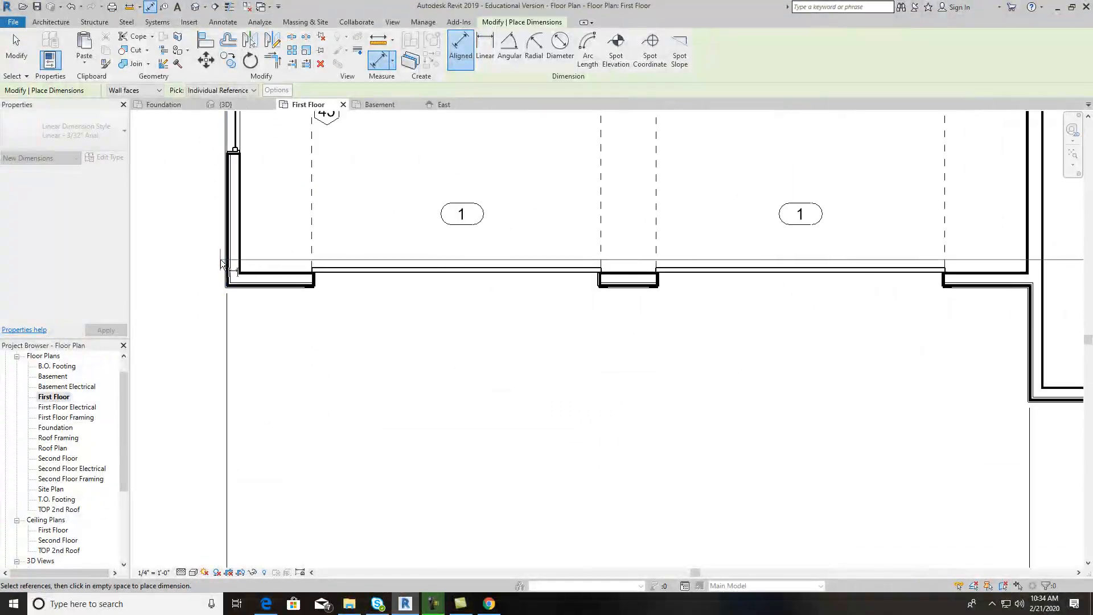
click(231, 255)
scroll(234, 255, down, 6)
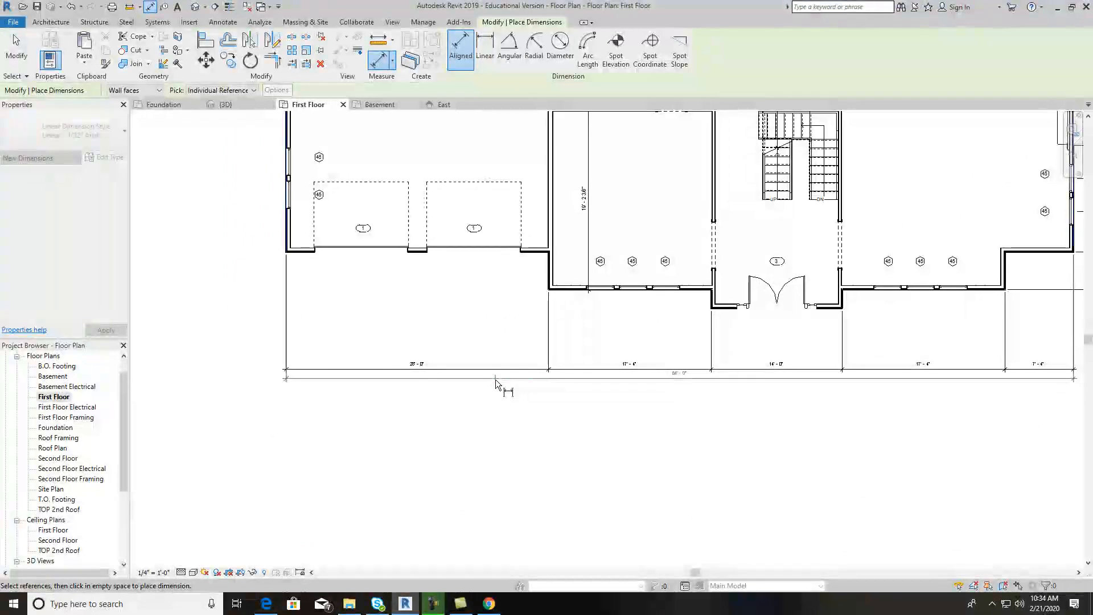
click(495, 379)
middle_drag(634, 239, 613, 345)
key(Escape)
key(Escape)
click(571, 281)
key(Escape)
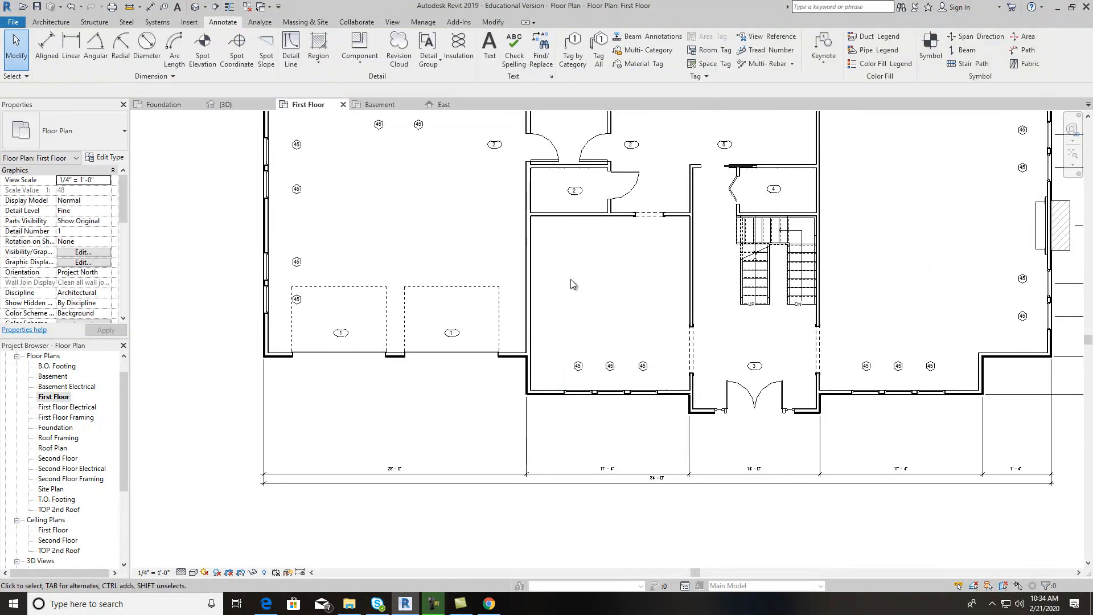
Start a second front aligned dimension string from the right exterior wall's outer face to the stepped-back corner wall
scroll(591, 294, down, 3)
scroll(746, 418, up, 3)
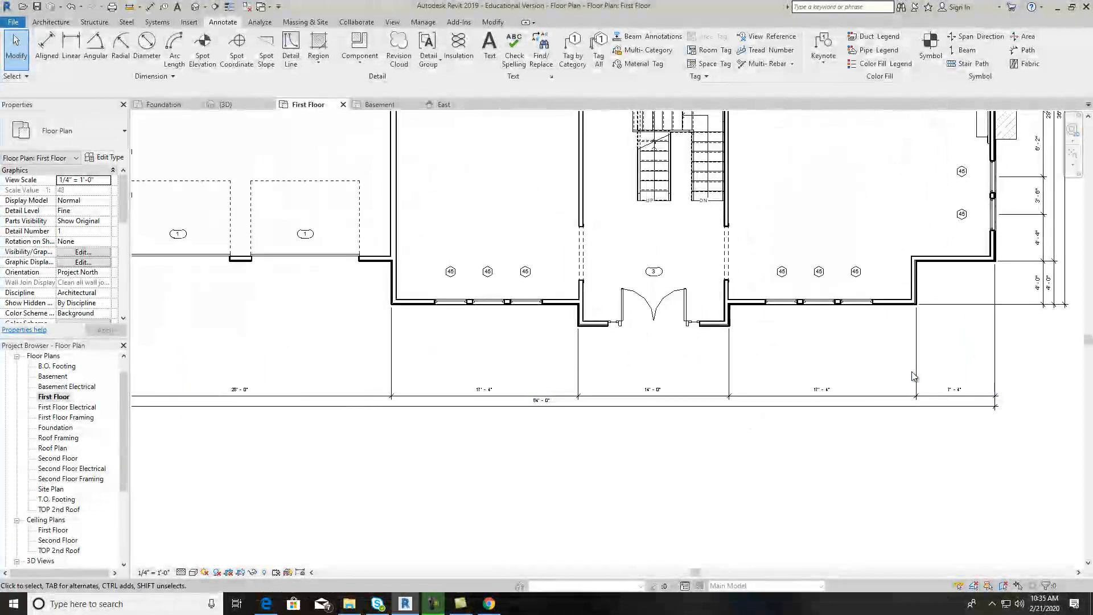
click(60, 46)
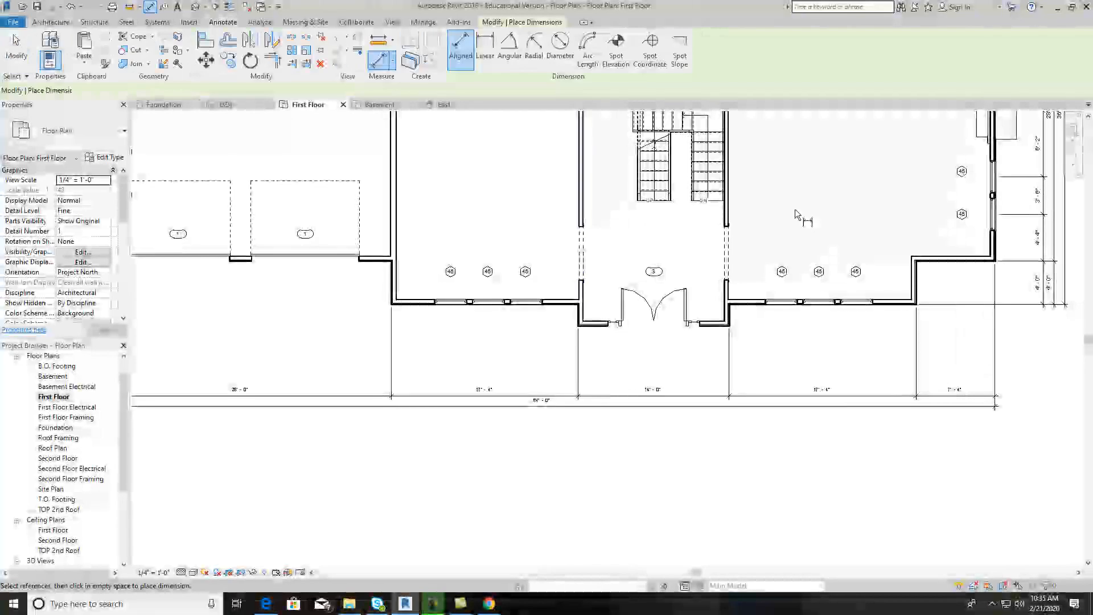
scroll(992, 228, up, 4)
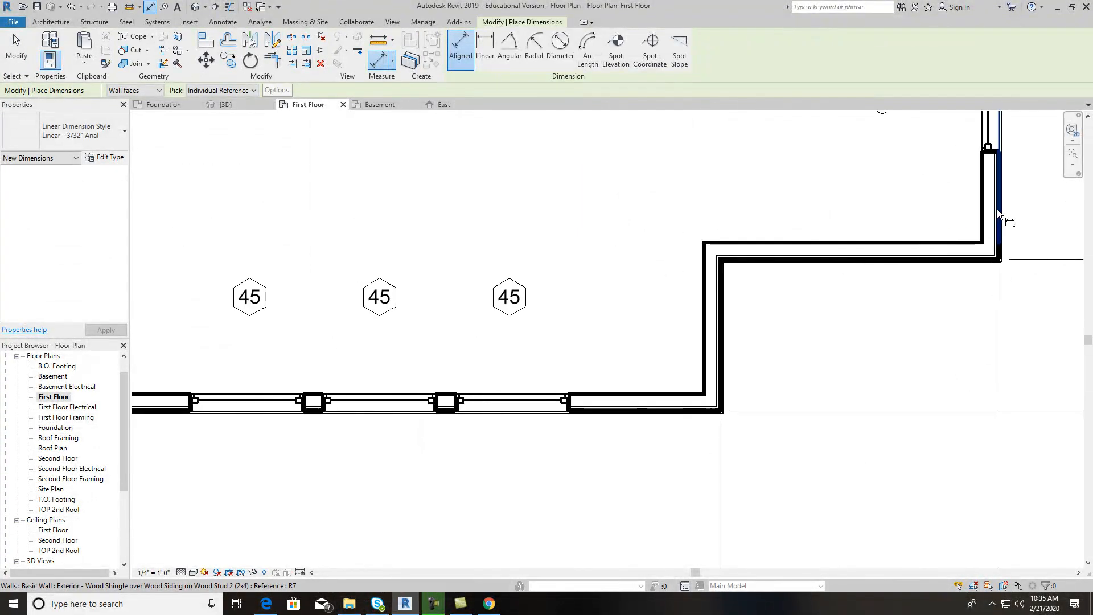
click(999, 211)
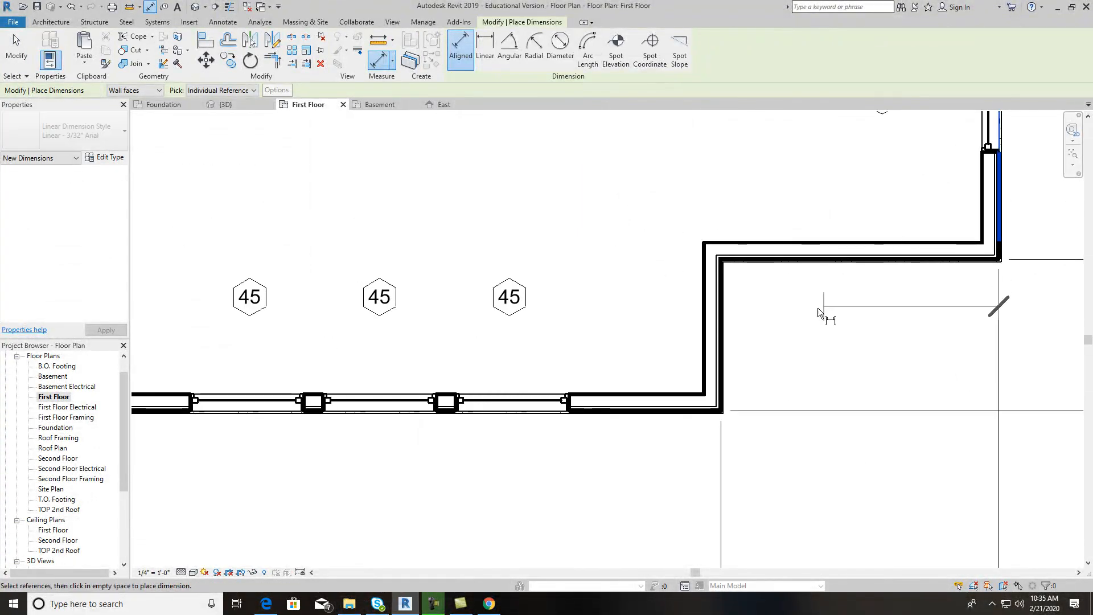
click(723, 339)
Add the centers of the three front windows right of the entry and the entry's right wall face to the string
scroll(763, 423, down, 3)
scroll(652, 448, up, 2)
click(610, 412)
click(508, 411)
click(405, 408)
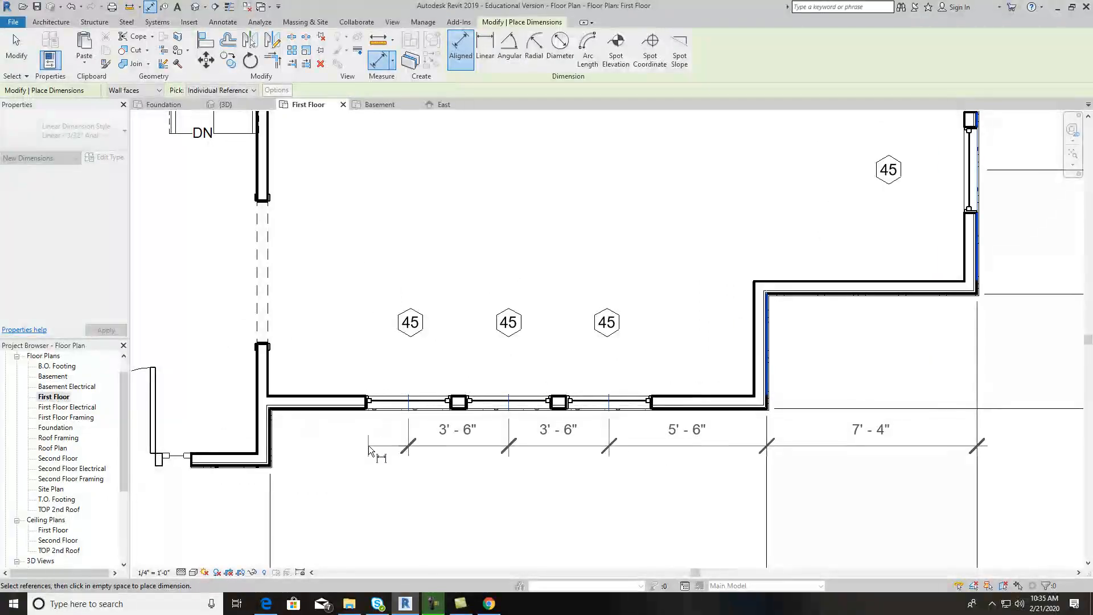
scroll(266, 458, up, 2)
click(275, 444)
Continue the detailed front string to the center of the double entry door and the entry's left wall
scroll(376, 445, down, 3)
middle_drag(377, 449, 704, 412)
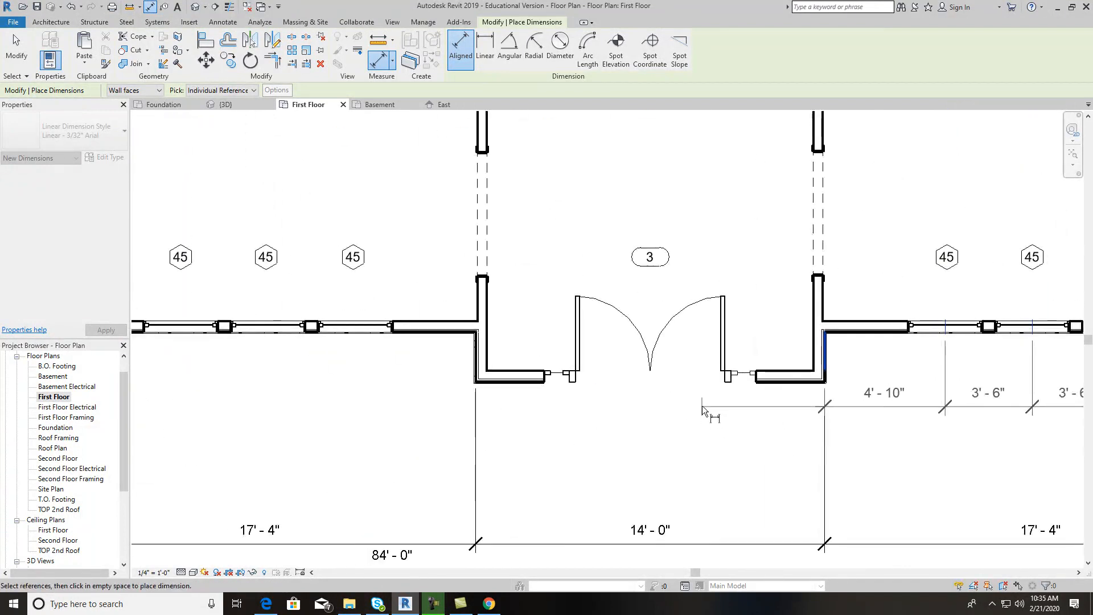
click(650, 374)
scroll(490, 373, up, 3)
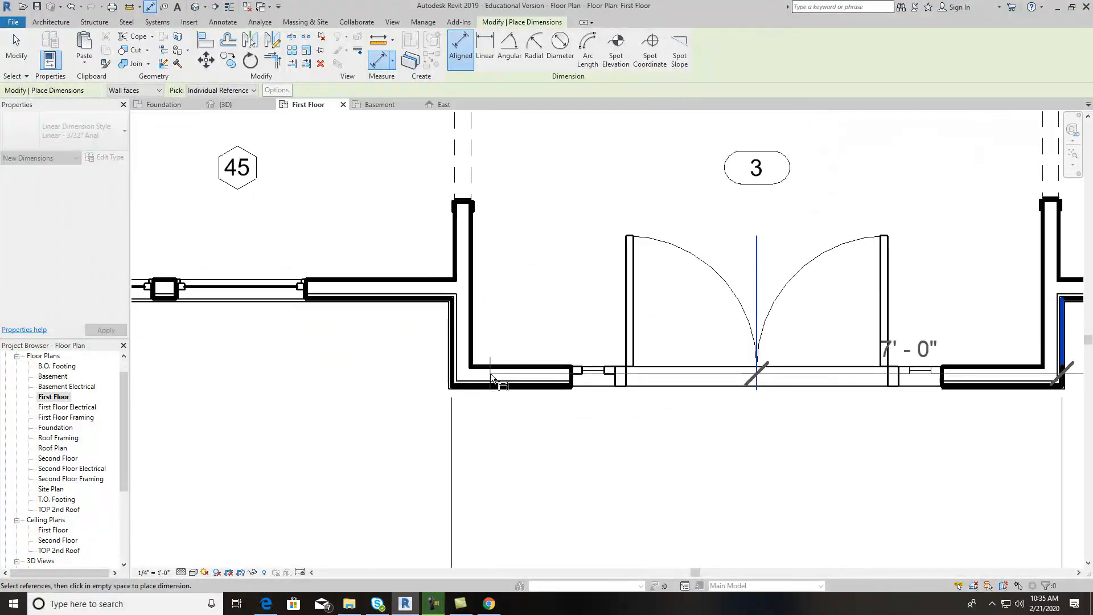
click(451, 364)
Add the centers of the three front windows left of the entry and the main house's left corner wall to the string
scroll(456, 368, down, 4)
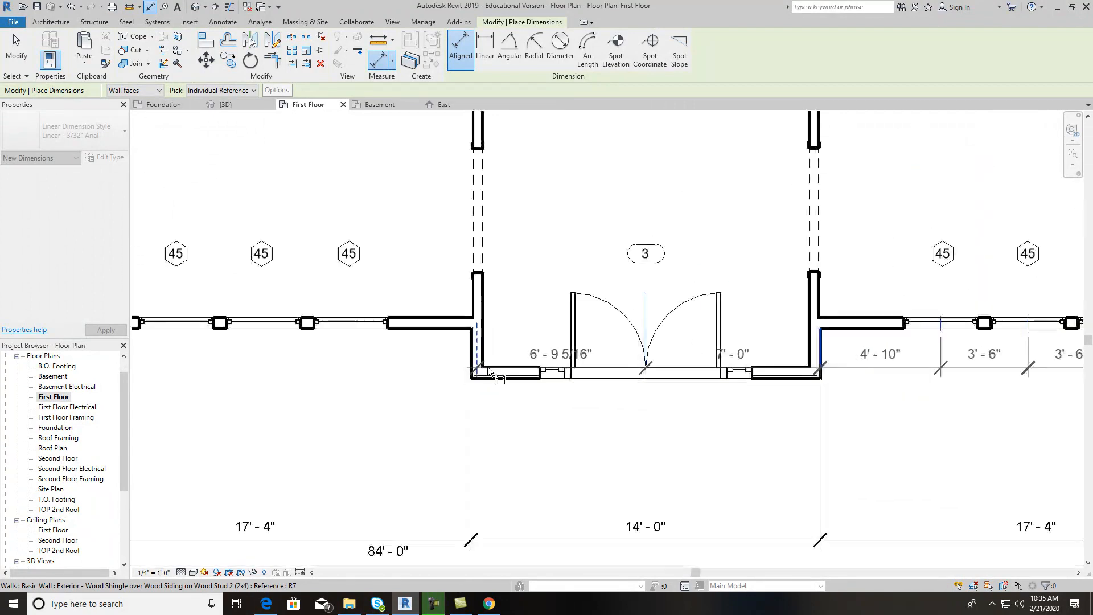
click(379, 337)
click(320, 340)
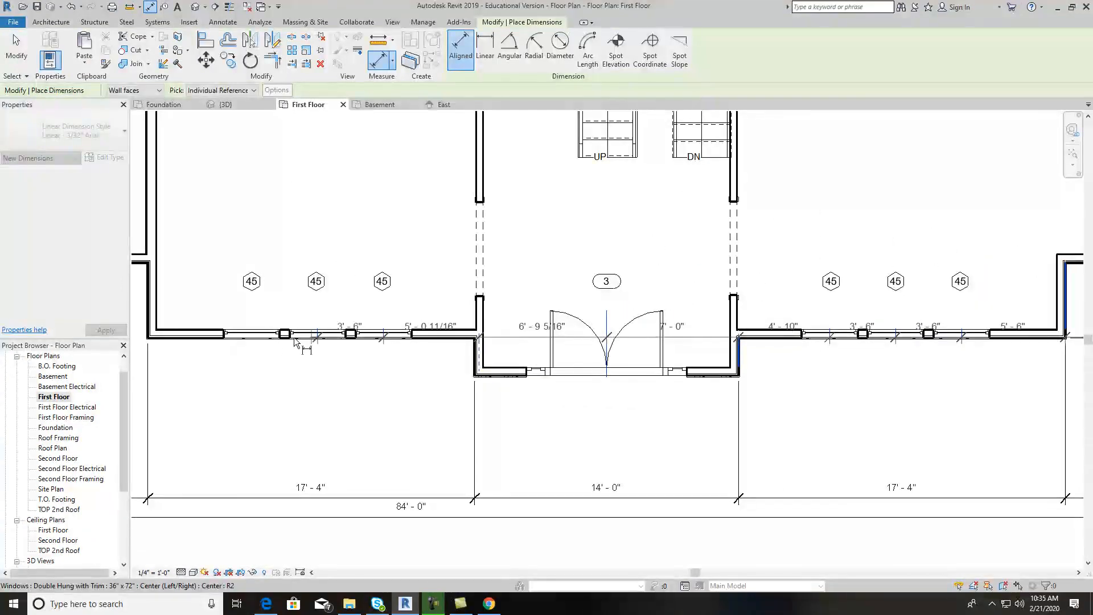
click(248, 337)
middle_drag(310, 414, 507, 421)
scroll(371, 348, up, 3)
scroll(398, 346, up, 2)
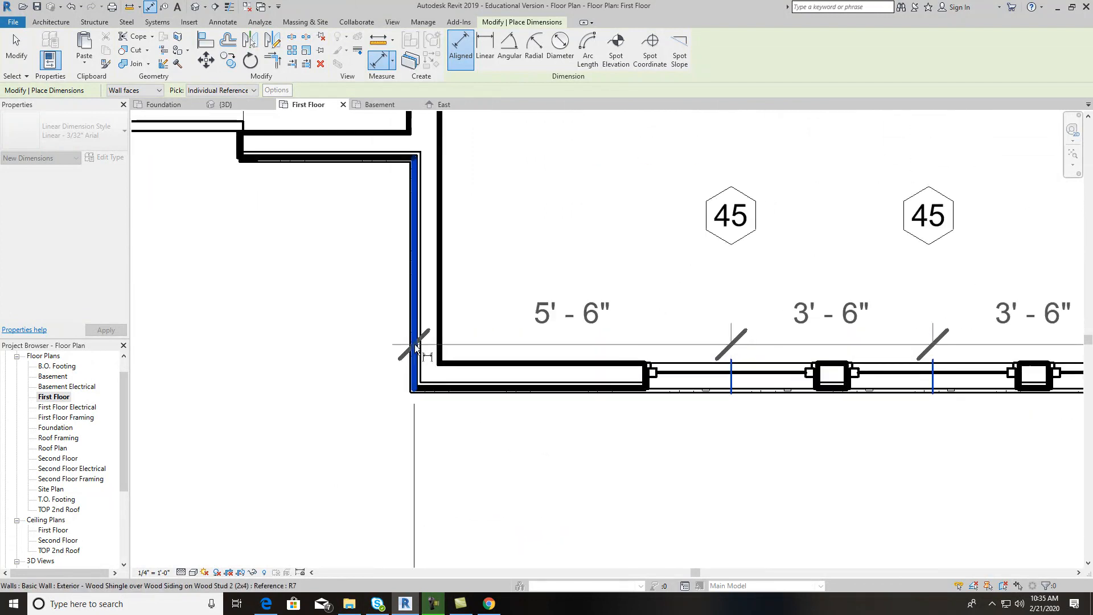
click(414, 344)
Add both garage door centers and the garage's outer wall, placing the detailed string between the house and the wall string
scroll(433, 364, down, 5)
scroll(398, 359, down, 4)
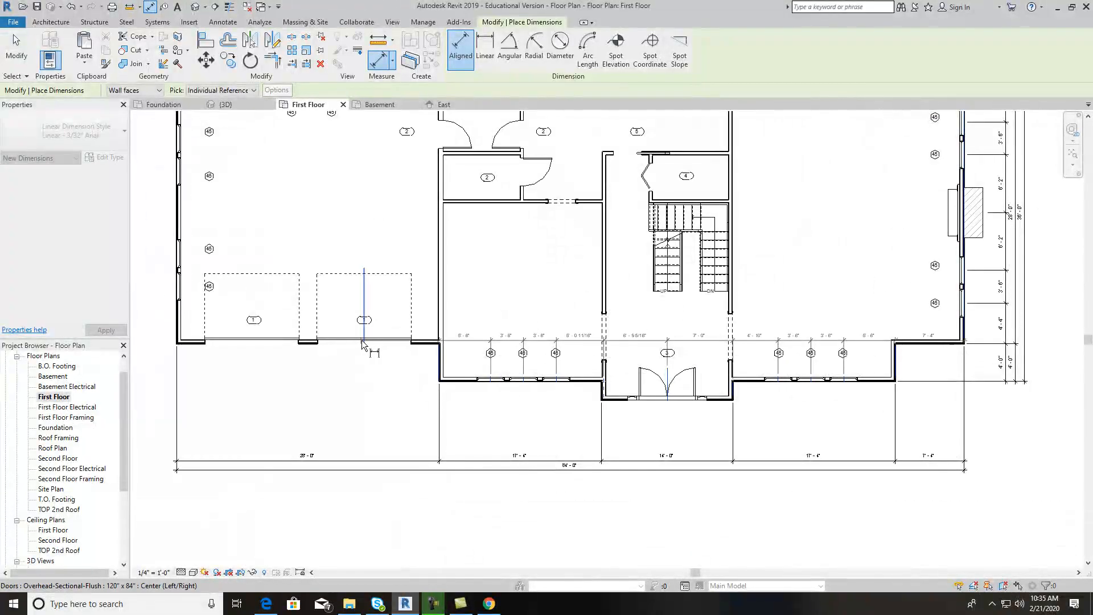
click(364, 342)
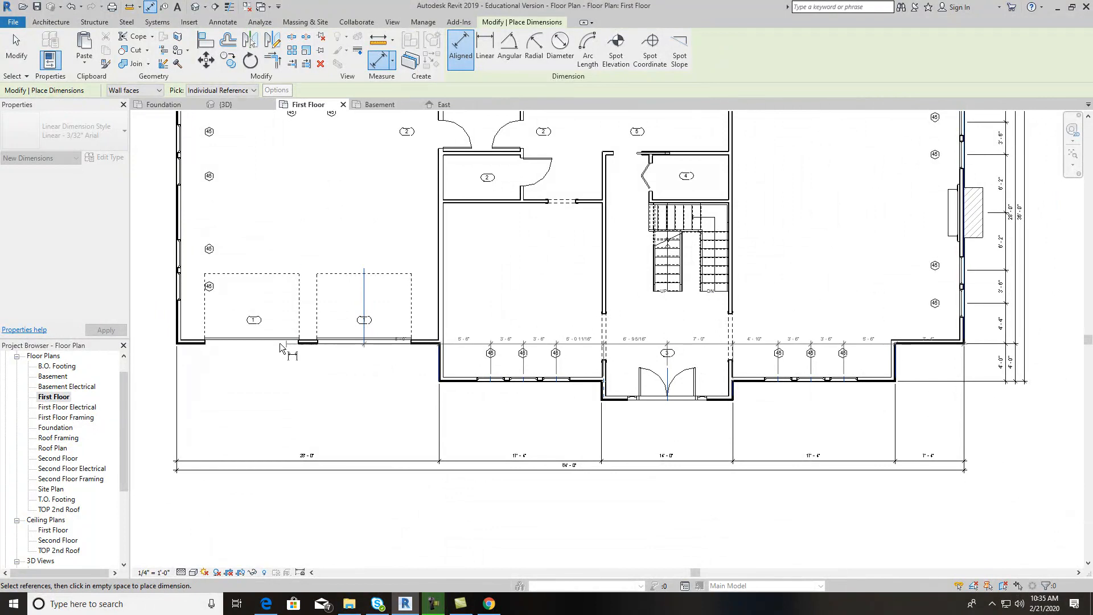
scroll(201, 340, up, 5)
click(185, 340)
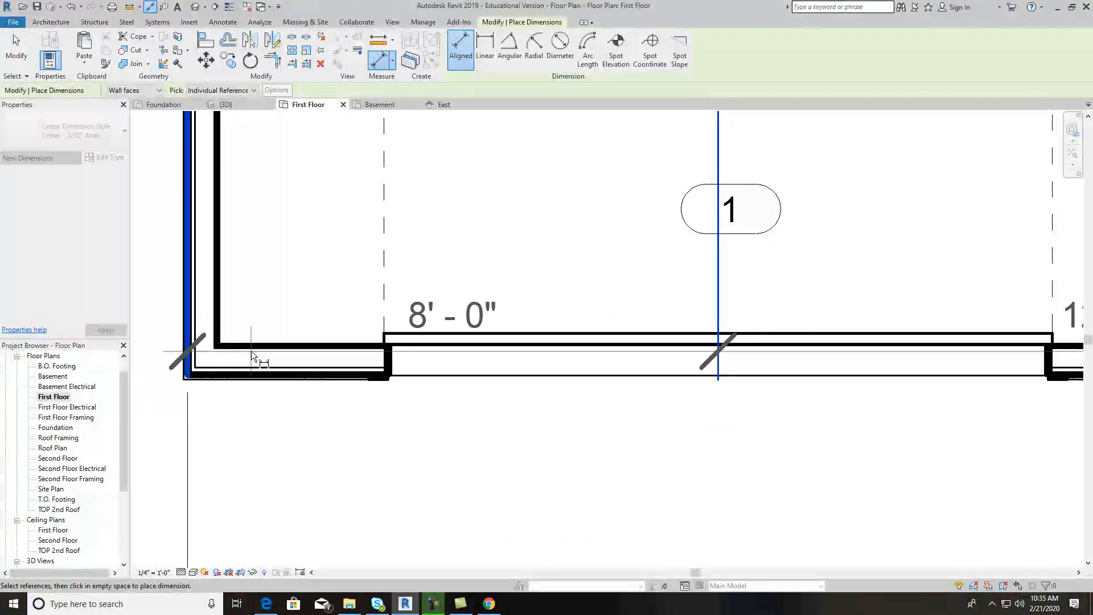
scroll(251, 356, down, 5)
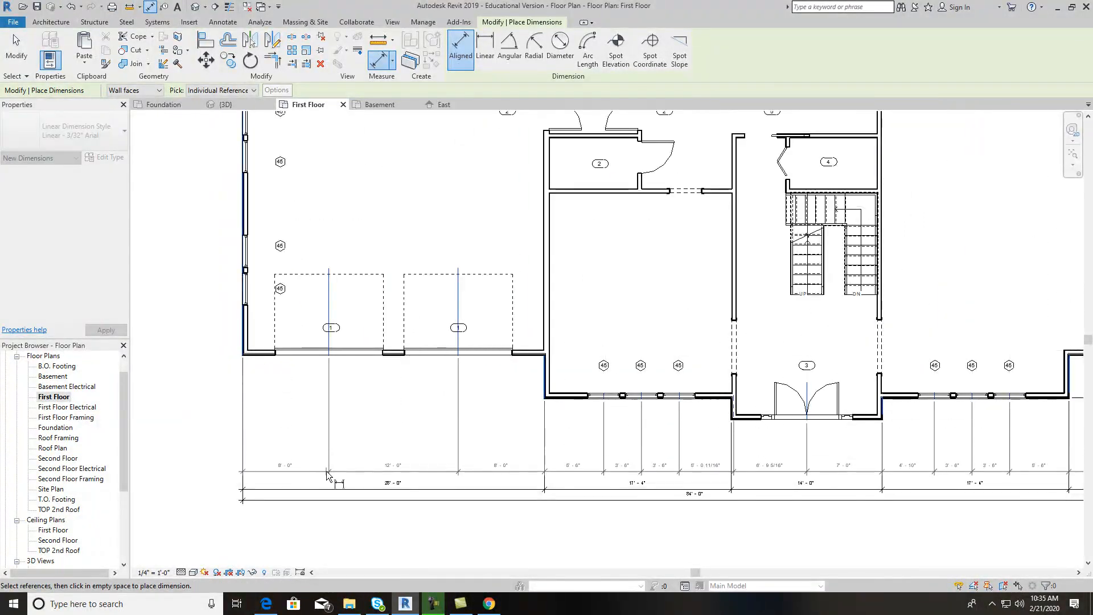
click(341, 478)
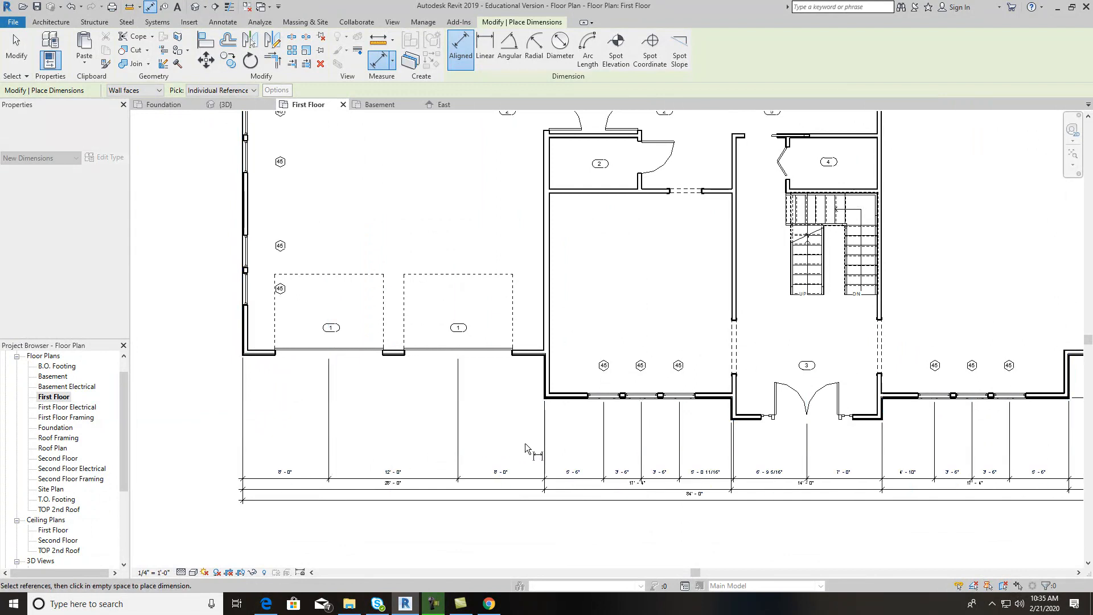
Move the detailed window and door dimension string closer to the front of the house
scroll(695, 504, down, 3)
scroll(754, 516, up, 4)
scroll(762, 458, up, 3)
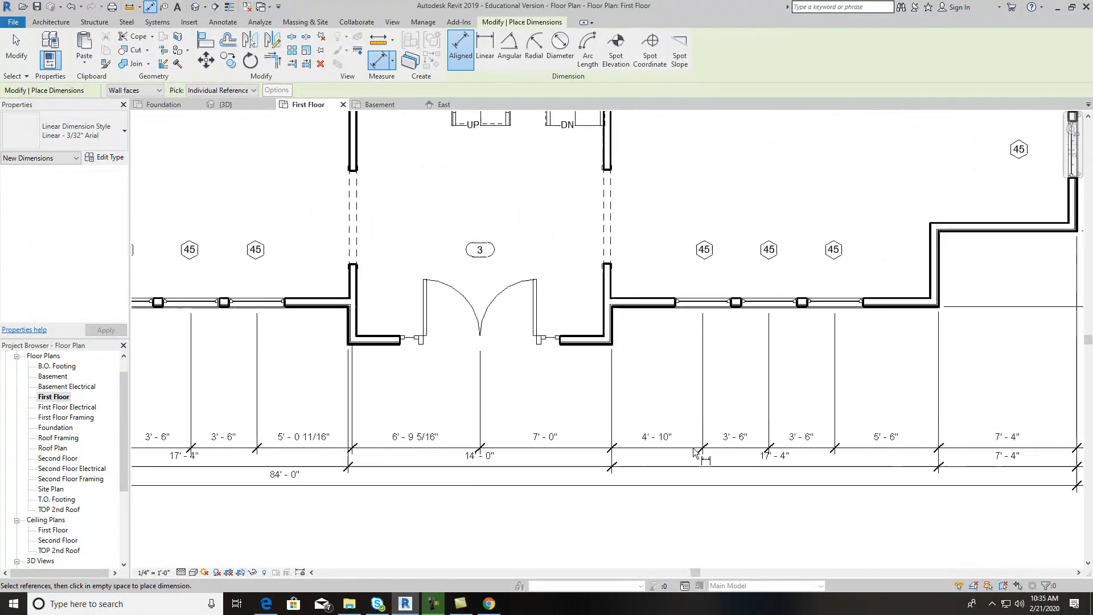
key(Escape)
drag(611, 436, 606, 385)
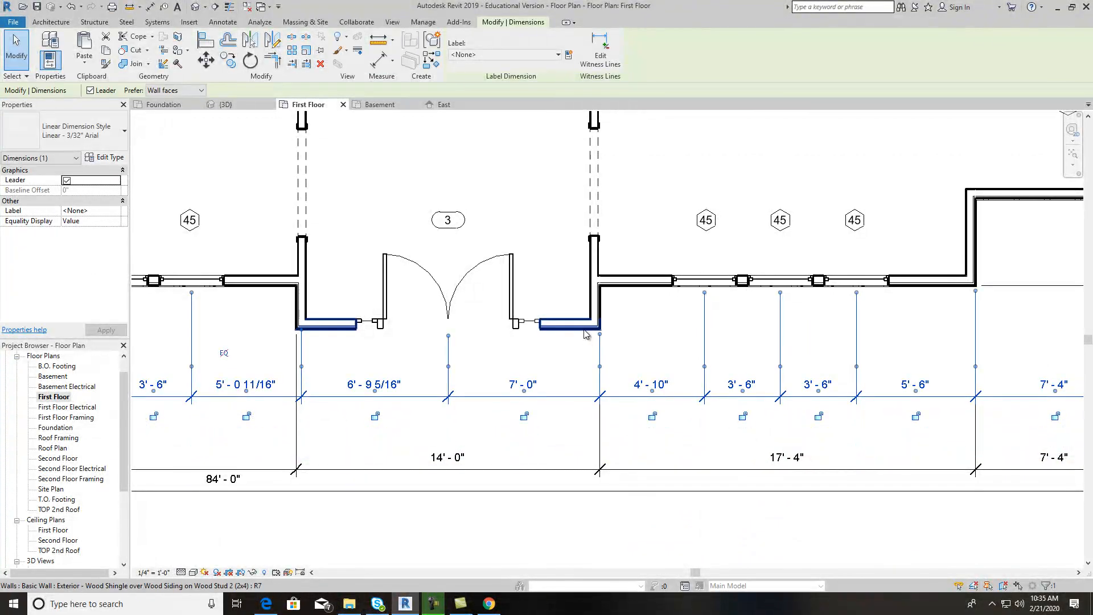
Move the front wall string and the overall dimension closer to the detailed string, keeping the three rows evenly spaced
click(572, 453)
drag(572, 453, 574, 419)
drag(527, 493, 533, 443)
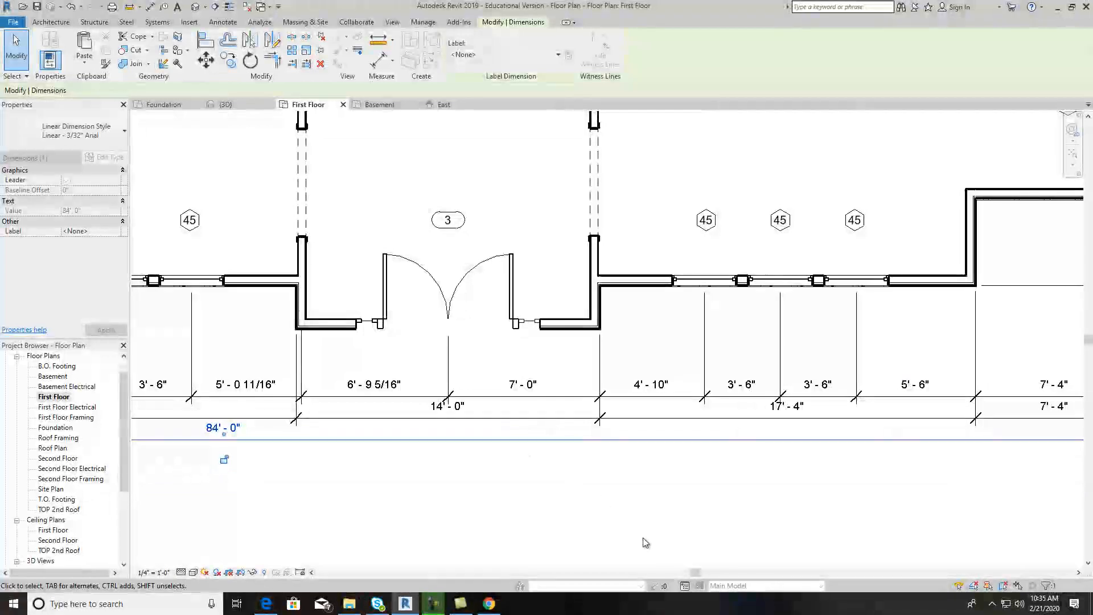
Start an aligned dimension string beside the garage, referencing the main house's rear wall face and the garage's rear wall face
click(638, 537)
scroll(666, 508, down, 4)
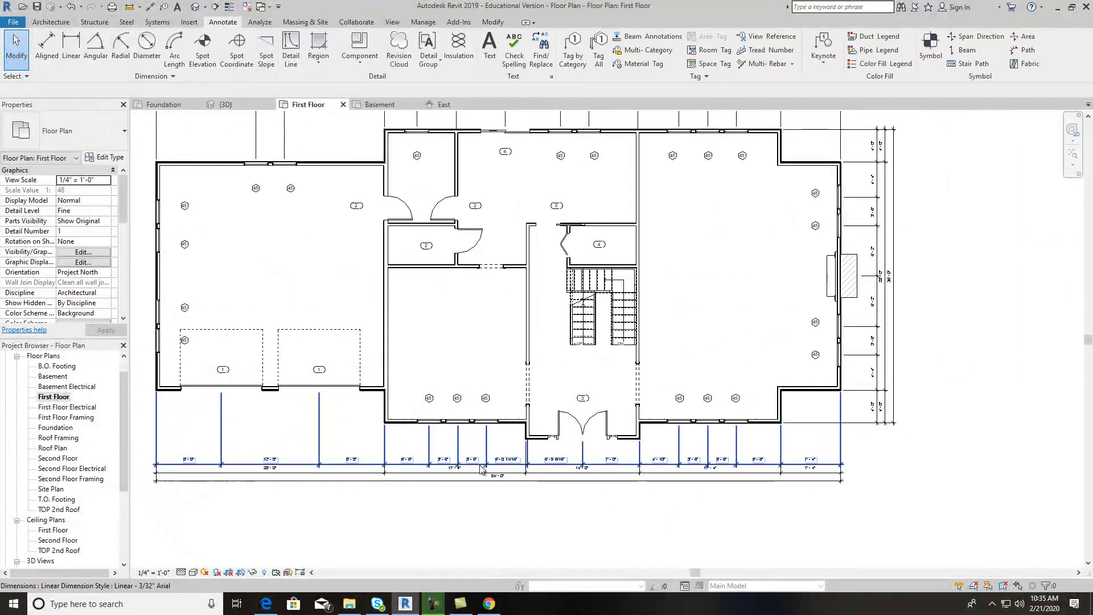
scroll(549, 498, down, 2)
middle_drag(547, 494, 573, 487)
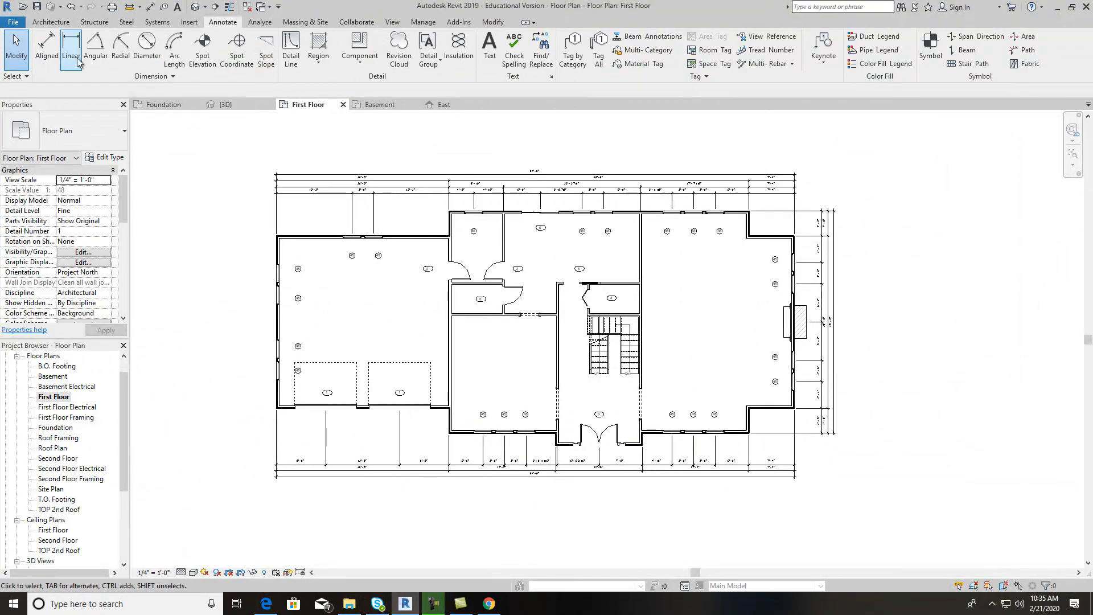
click(57, 50)
scroll(271, 166, up, 2)
scroll(338, 305, up, 3)
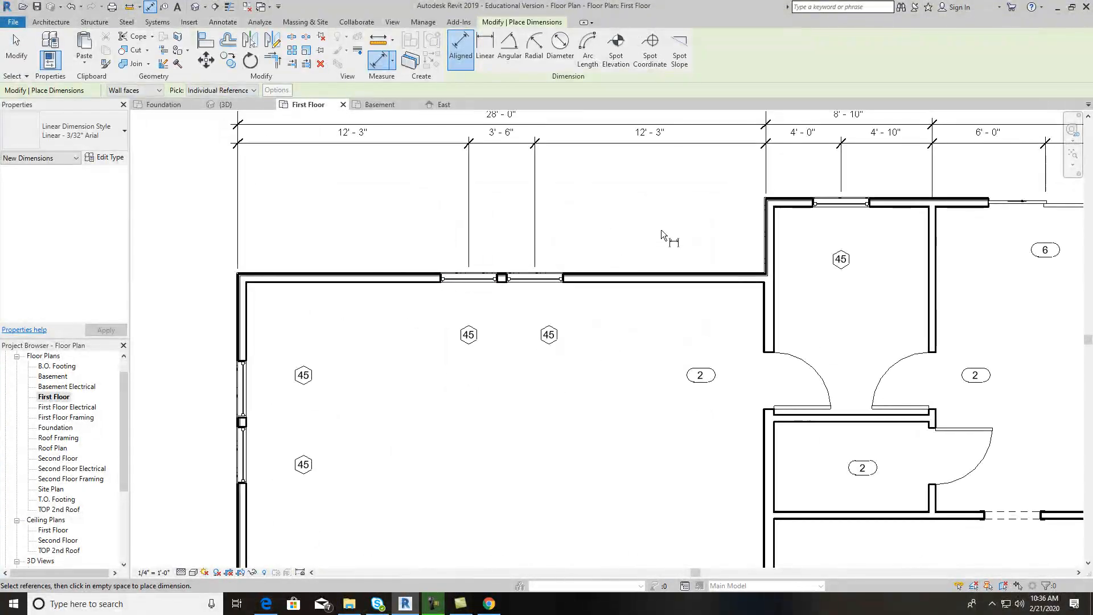
scroll(779, 196, up, 3)
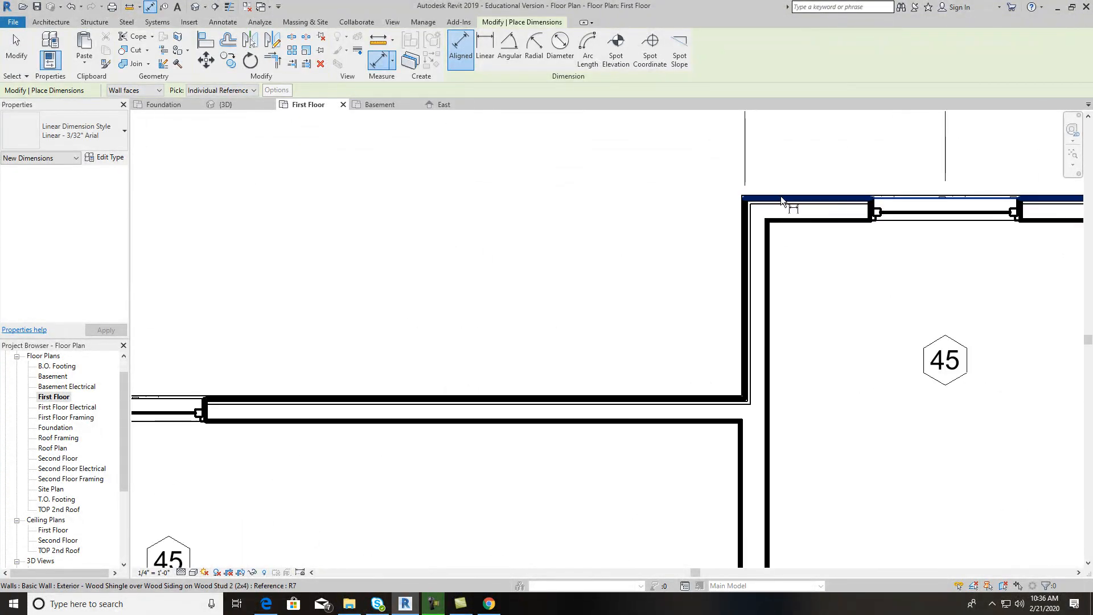
click(781, 197)
scroll(750, 231, down, 2)
scroll(652, 333, up, 3)
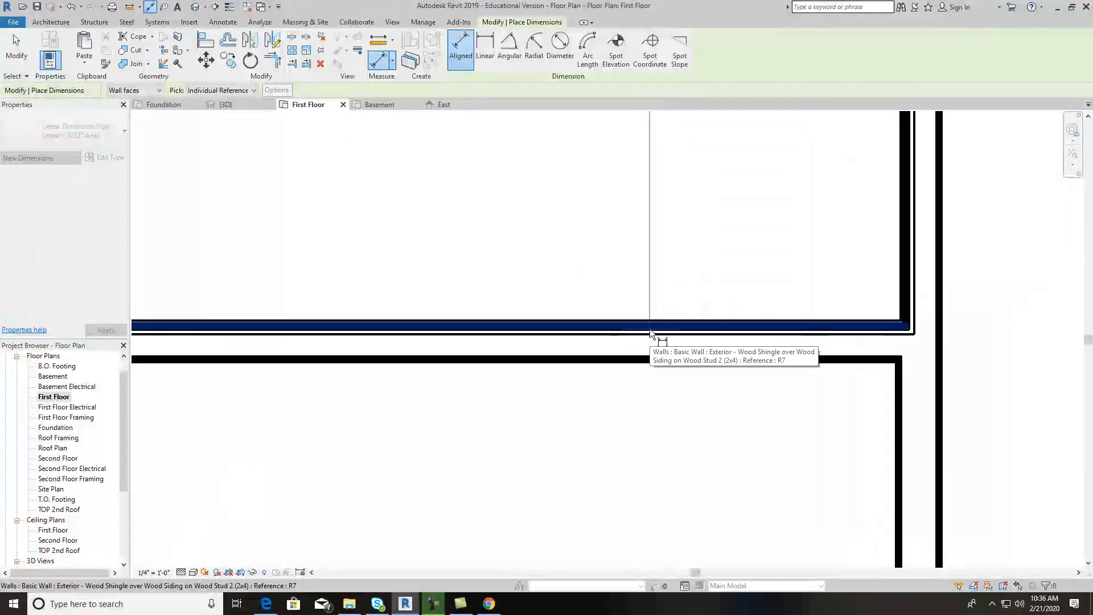
click(650, 329)
Add the centers of the four garage side windows to the dimension string
scroll(657, 319, down, 4)
scroll(555, 288, up, 4)
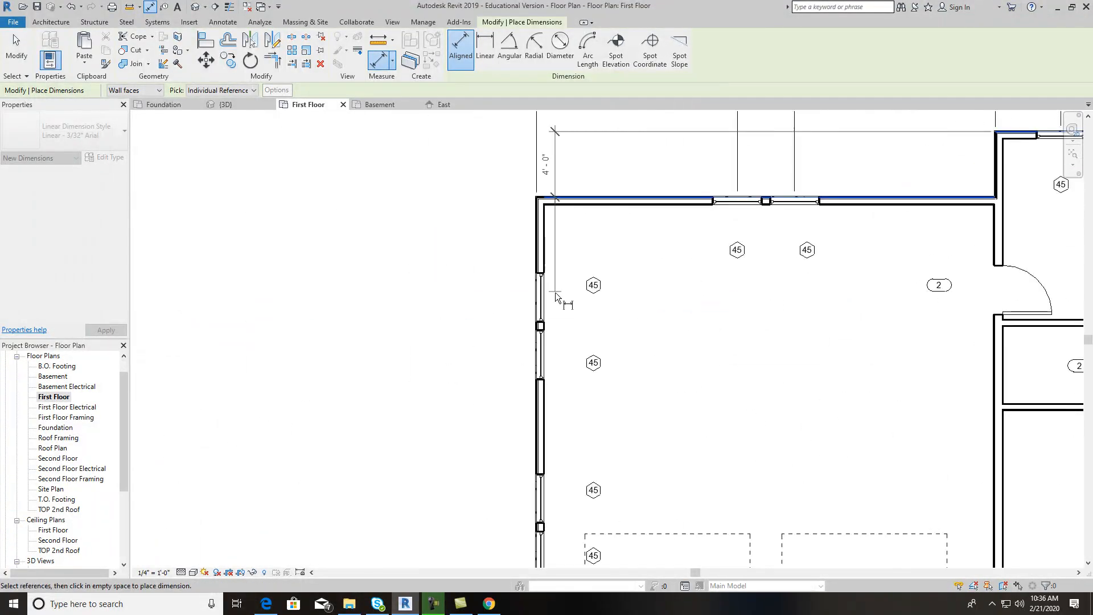
click(525, 298)
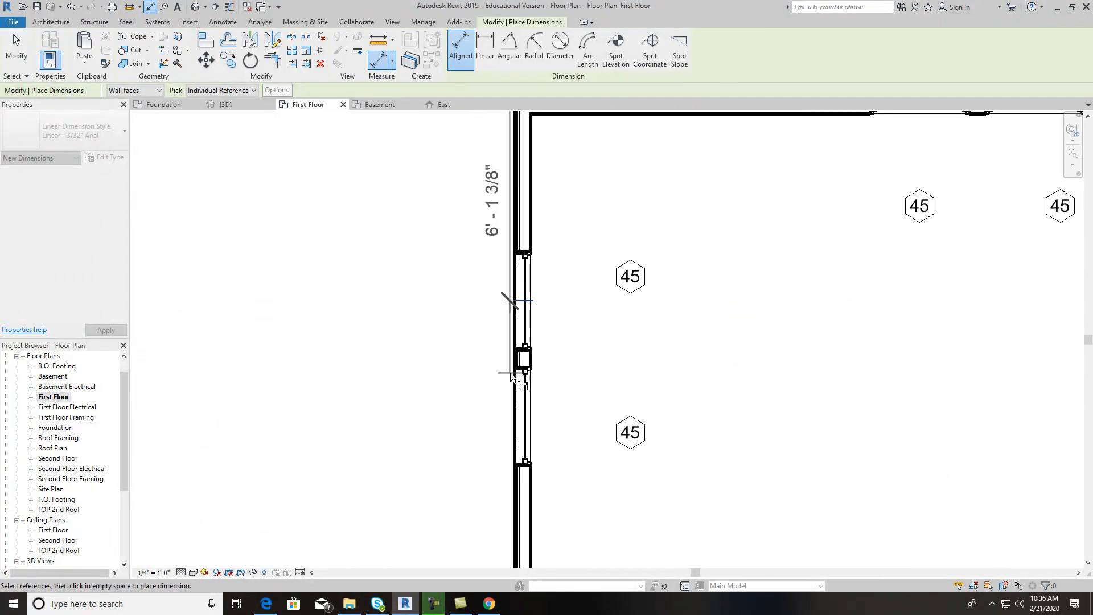
click(520, 419)
scroll(402, 431, down, 3)
scroll(427, 288, up, 3)
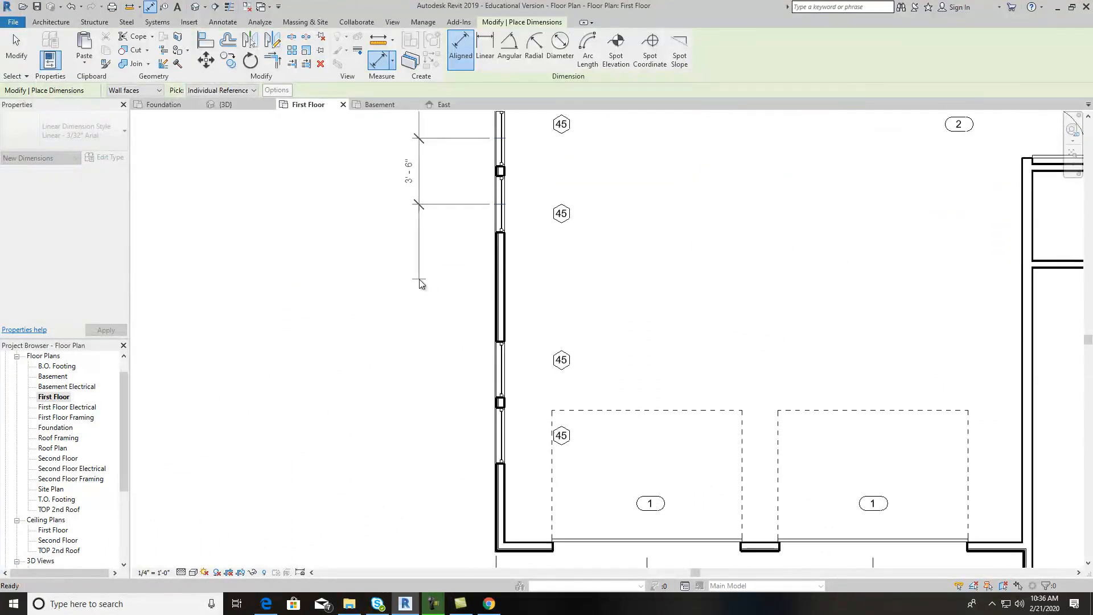
click(493, 371)
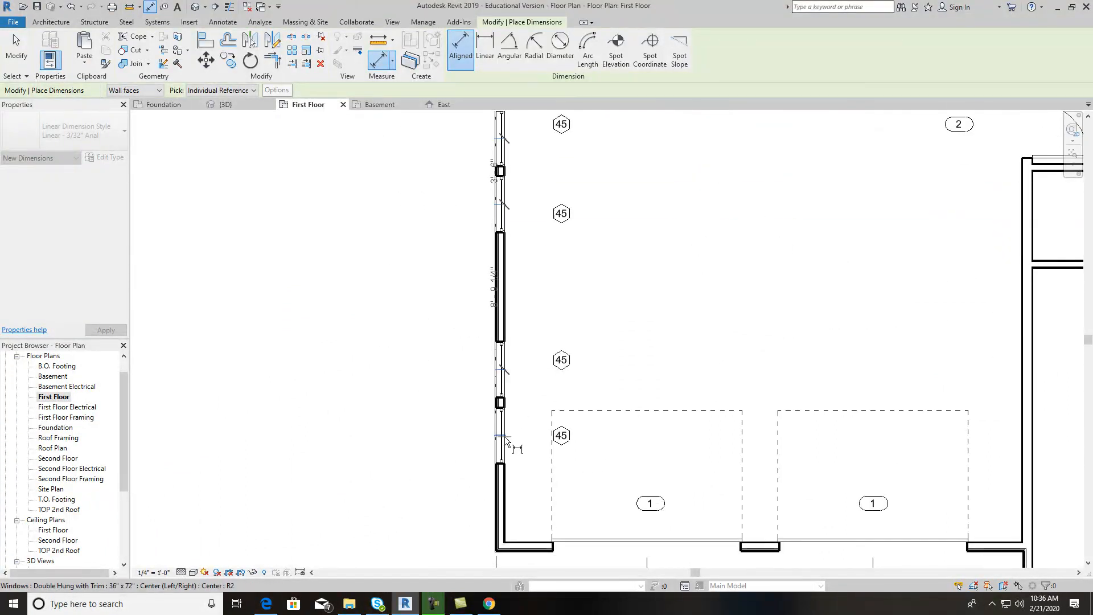
Add the front wall faces of the garage and main house to the string and place it beside the garage's outer side wall
middle_drag(507, 514, 520, 384)
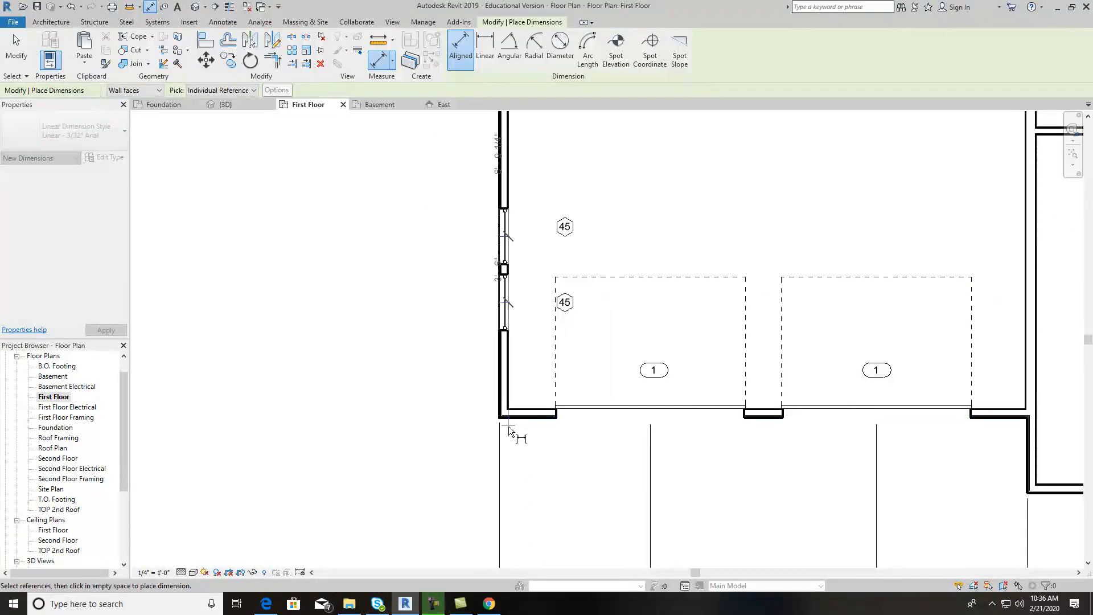
scroll(510, 421, up, 3)
click(517, 415)
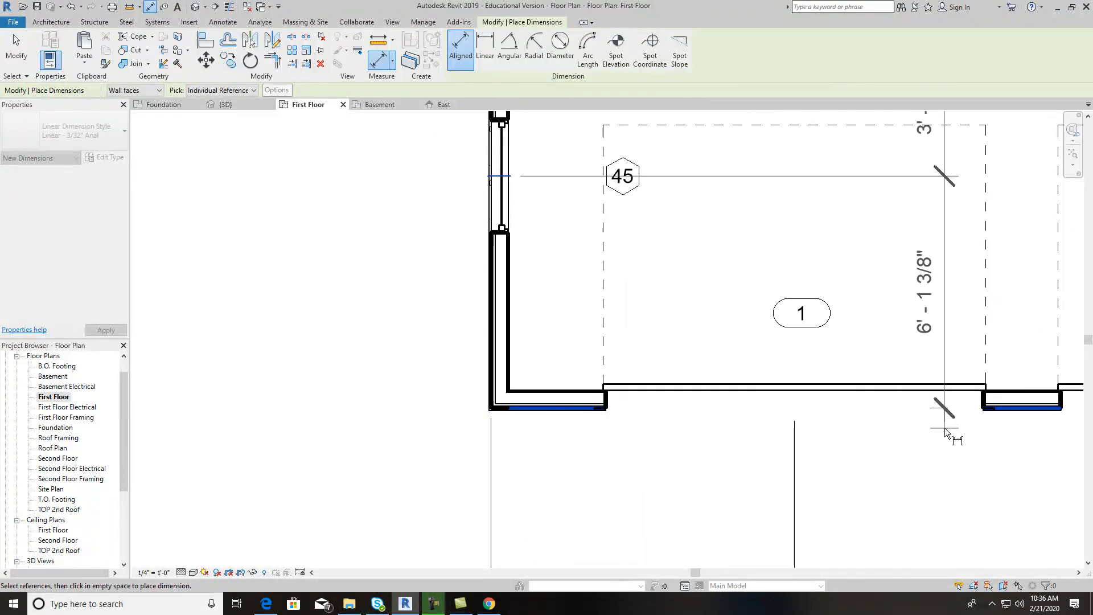
middle_drag(870, 423, 165, 219)
click(676, 322)
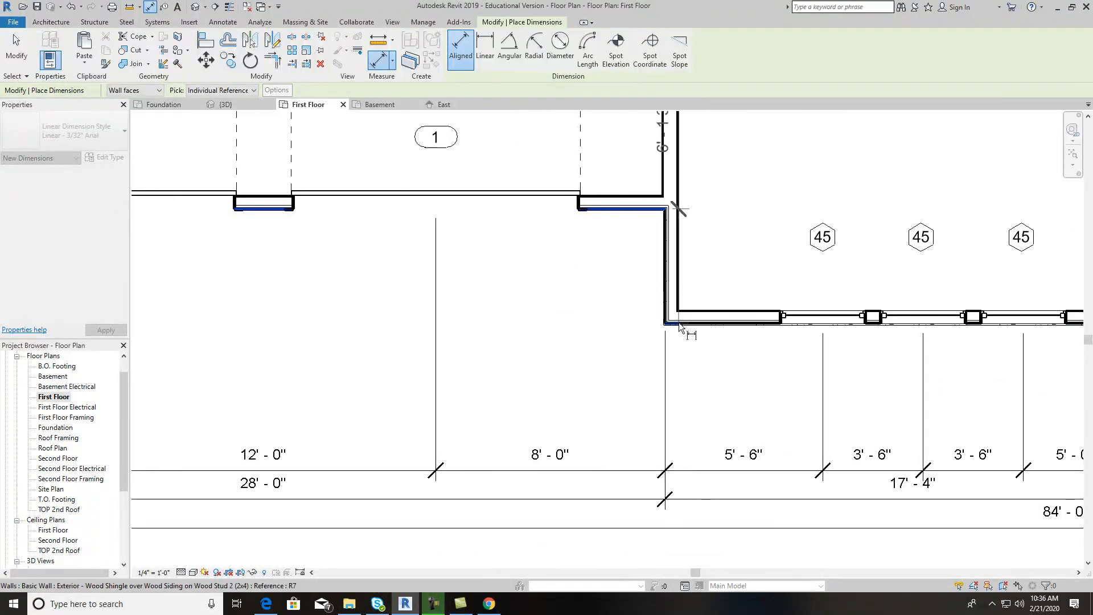
scroll(641, 324, down, 3)
middle_drag(664, 346, 901, 385)
scroll(901, 385, down, 2)
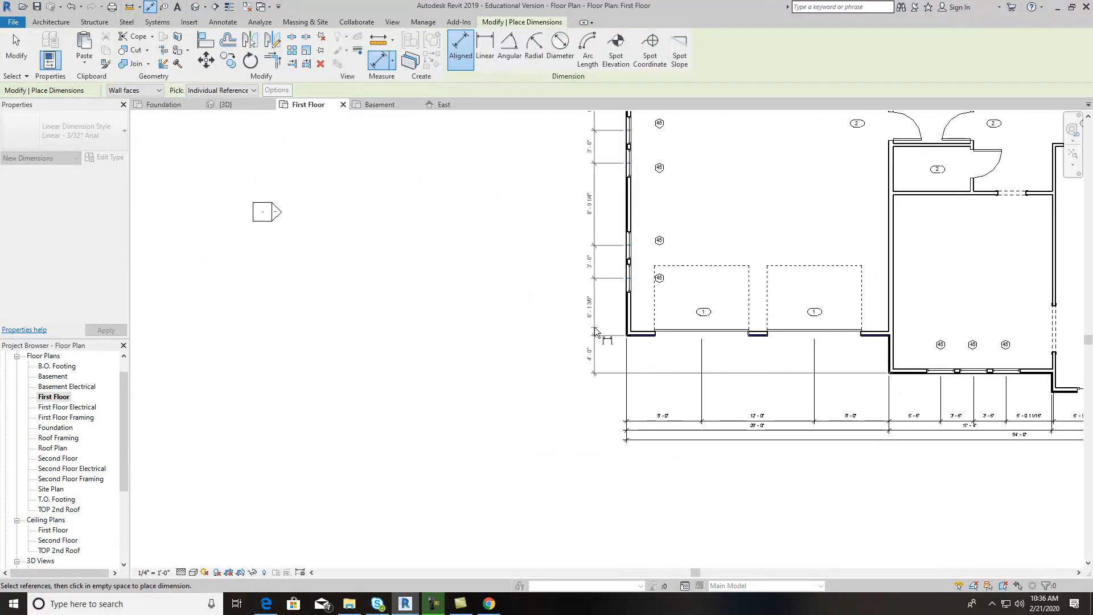
click(590, 327)
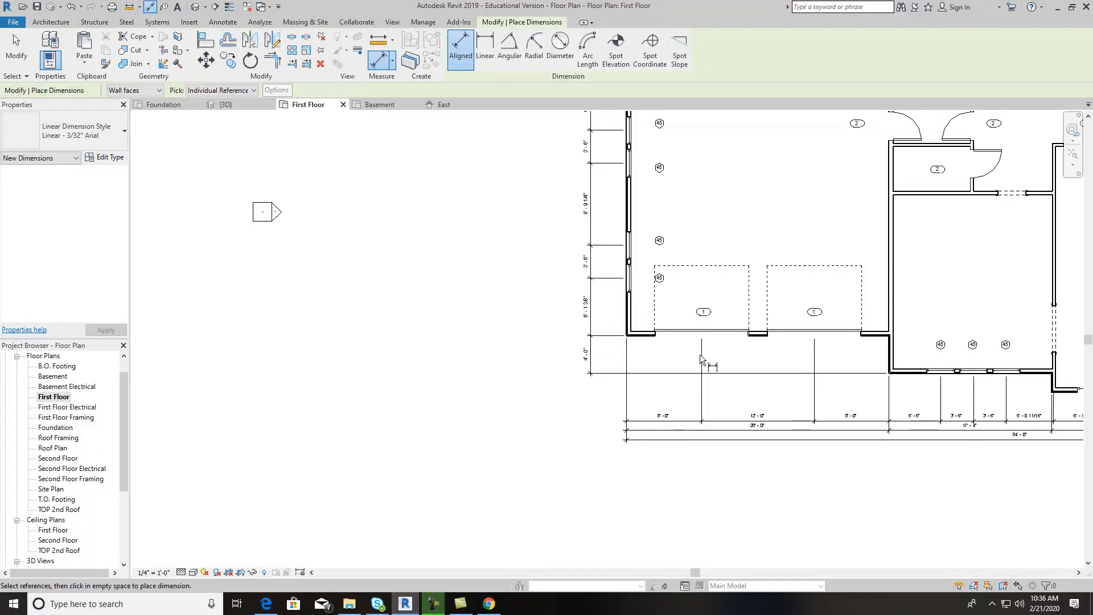
Start a second aligned string with the front wall faces of the entry projection, the main house and the garage
middle_drag(909, 392, 648, 382)
scroll(785, 391, up, 2)
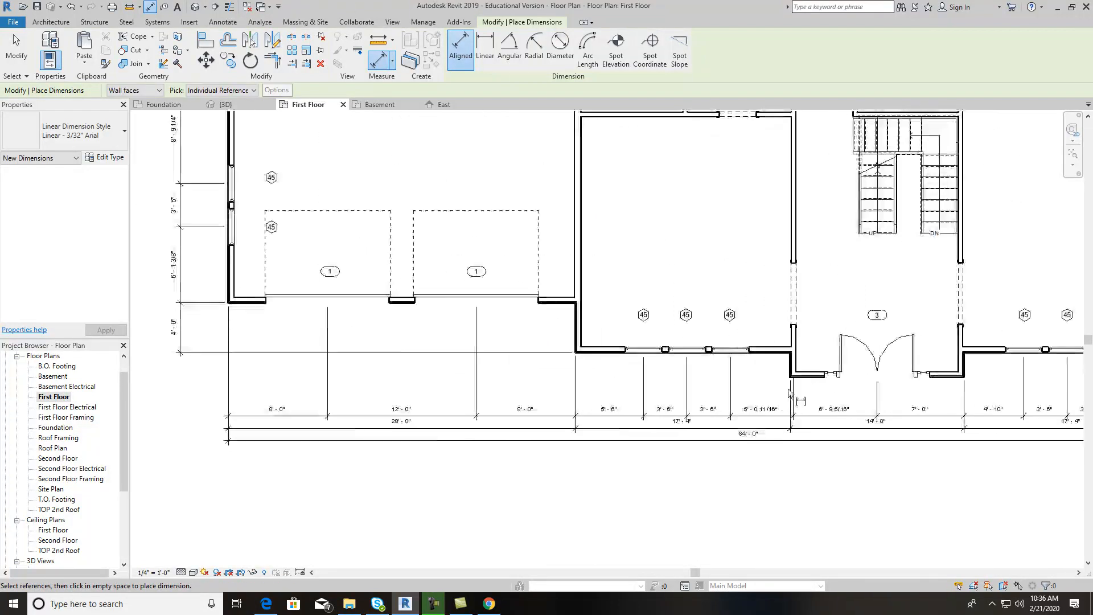
scroll(797, 380, up, 4)
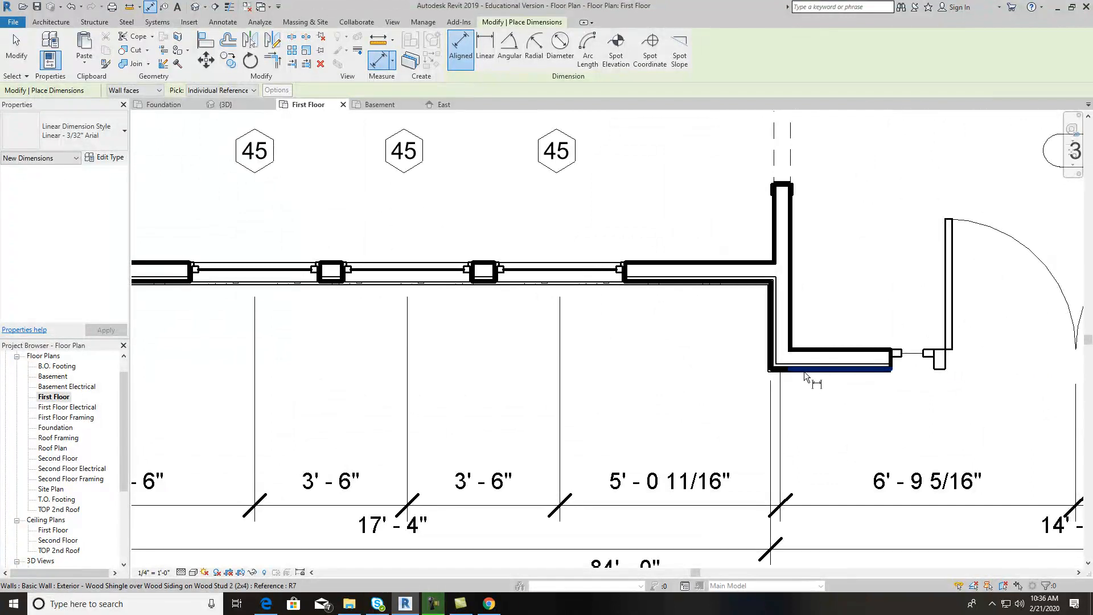
click(804, 372)
scroll(804, 371, down, 3)
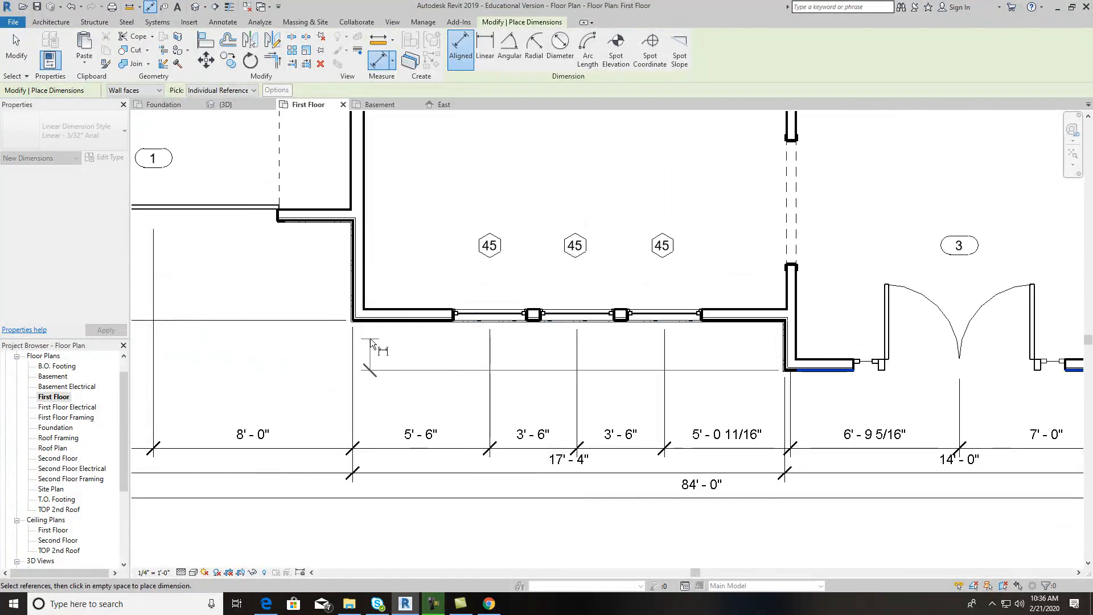
scroll(316, 298, up, 3)
middle_drag(316, 298, 502, 358)
click(498, 272)
scroll(568, 306, down, 2)
scroll(568, 306, down, 3)
middle_drag(539, 322, 616, 353)
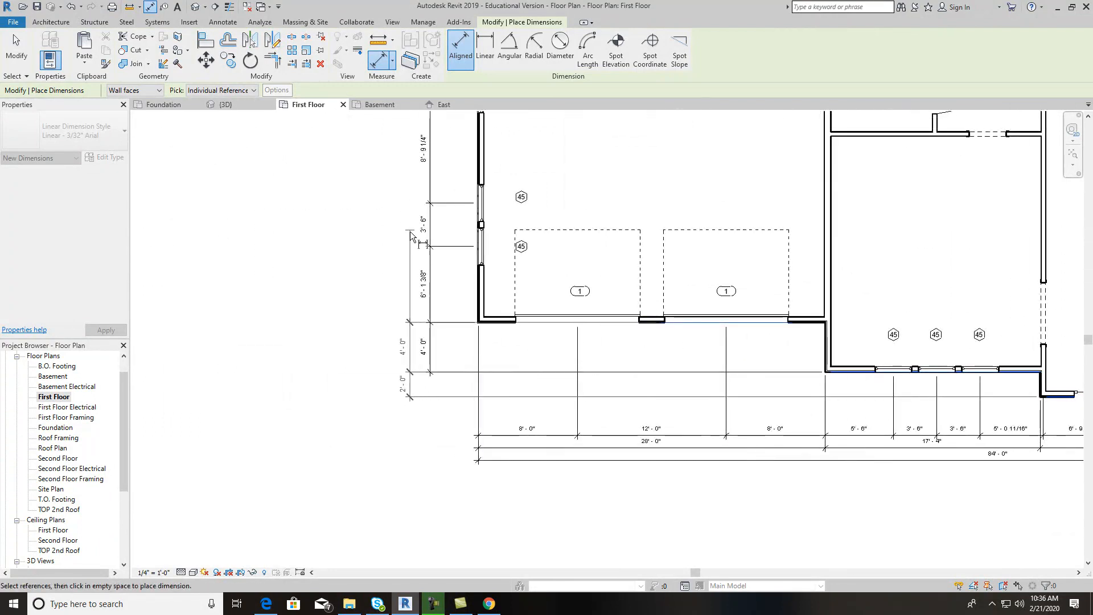
Add the rear wall faces of the garage and main house to the string and place it just outside the detailed window string
middle_drag(411, 230, 419, 464)
scroll(526, 199, up, 2)
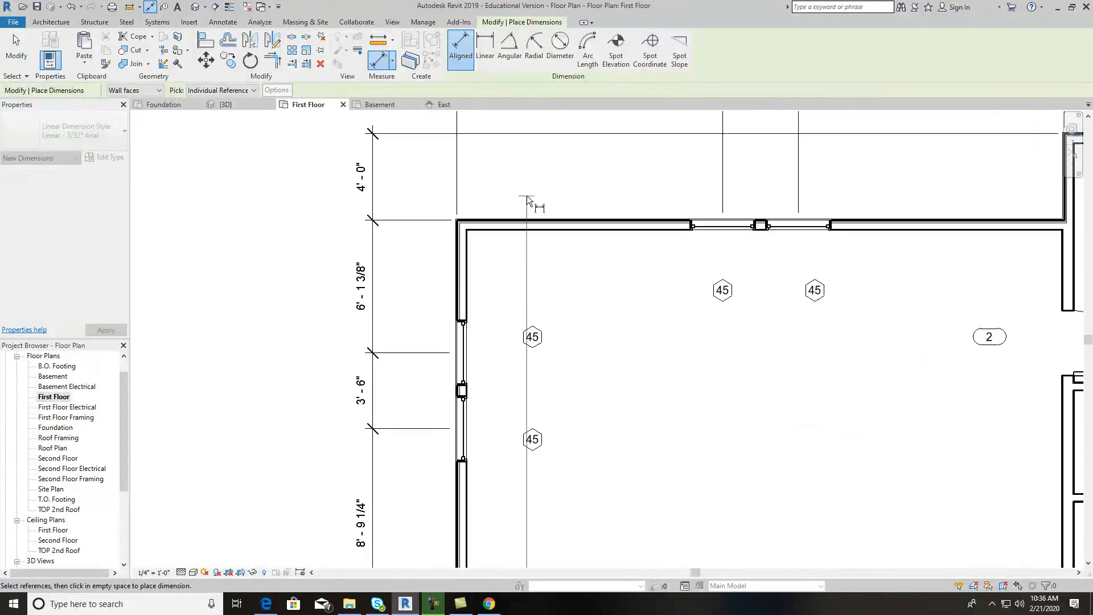
scroll(619, 219, down, 3)
scroll(894, 164, up, 5)
click(869, 183)
scroll(866, 176, down, 4)
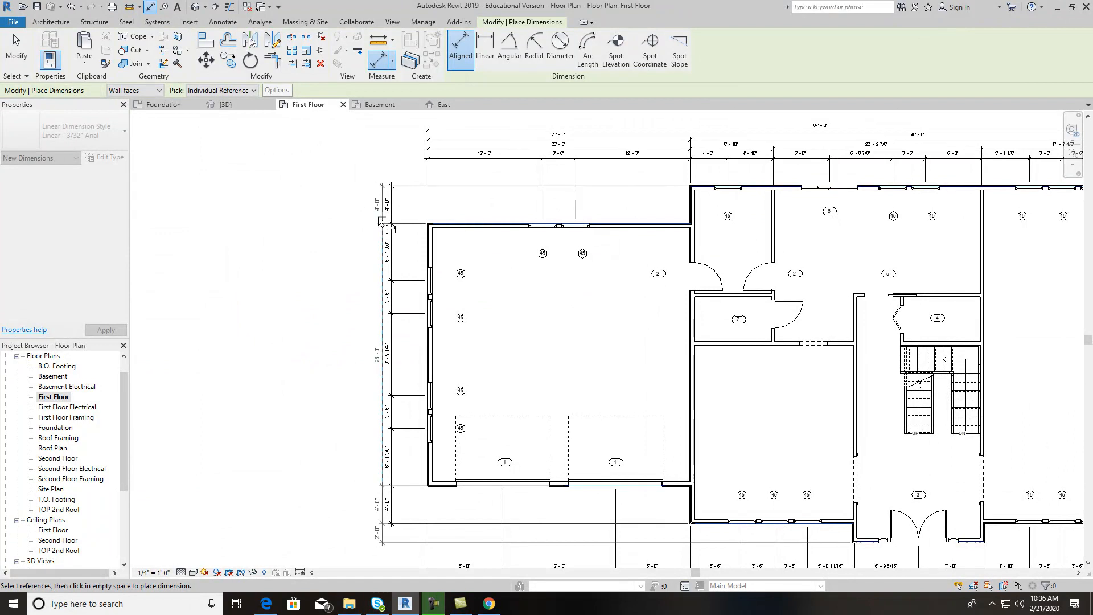
click(382, 222)
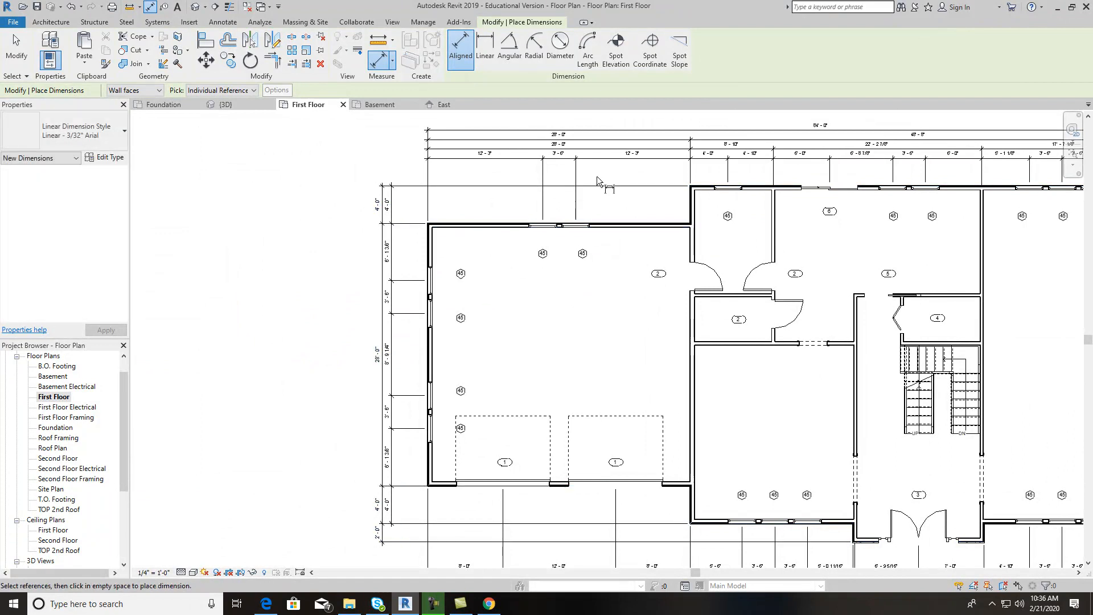
Dimension the overall depth from the main house's rear wall to the entry's front wall, placing it outside the two garage-side strings
scroll(696, 188, up, 4)
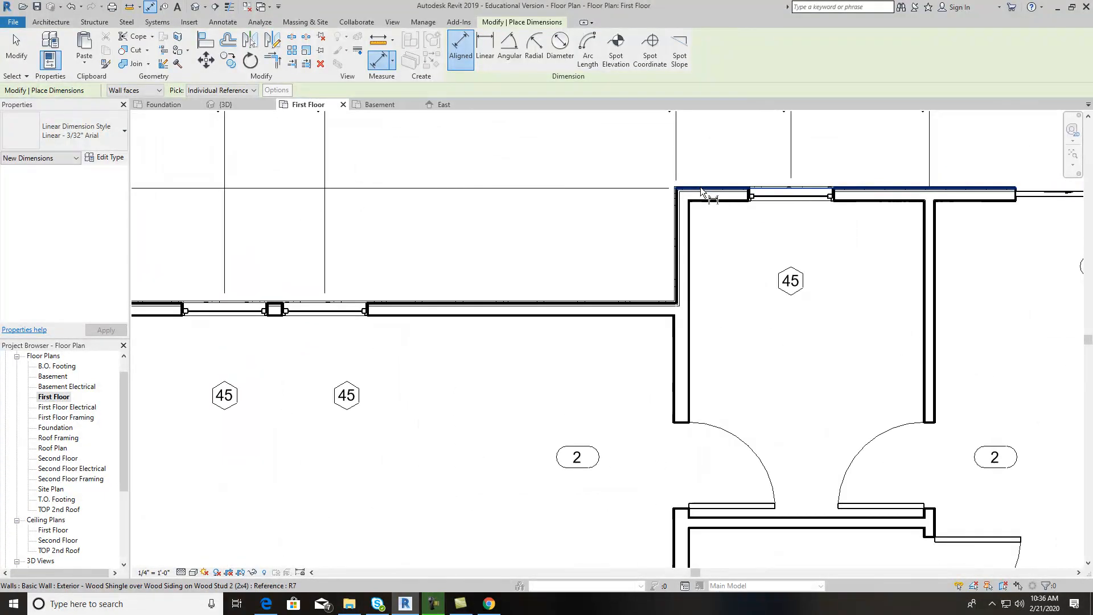
scroll(700, 190, up, 2)
click(701, 189)
scroll(701, 187, down, 6)
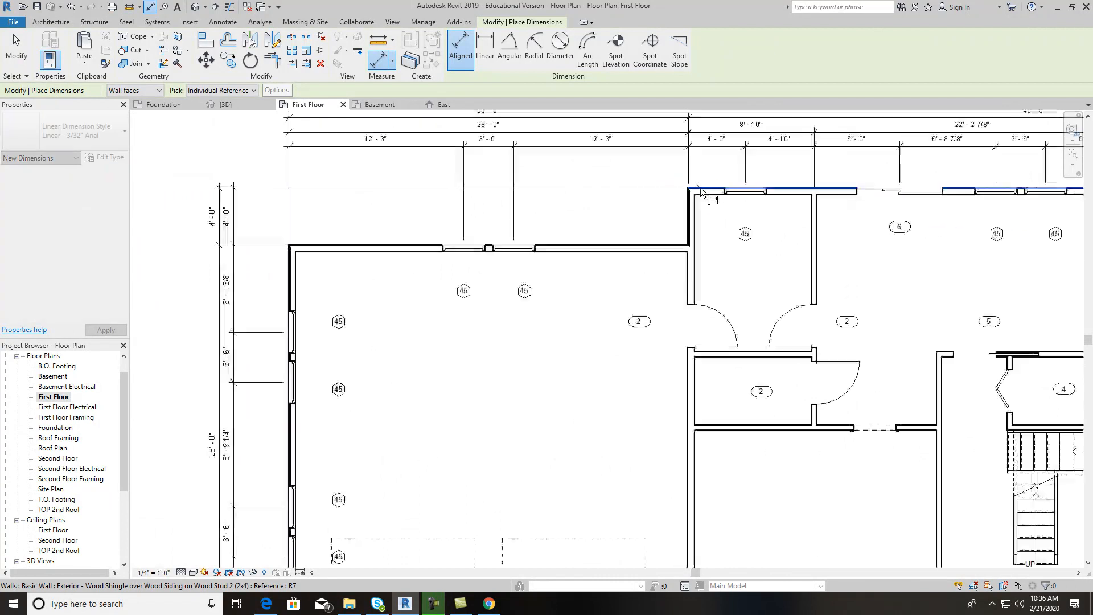
scroll(809, 464, up, 6)
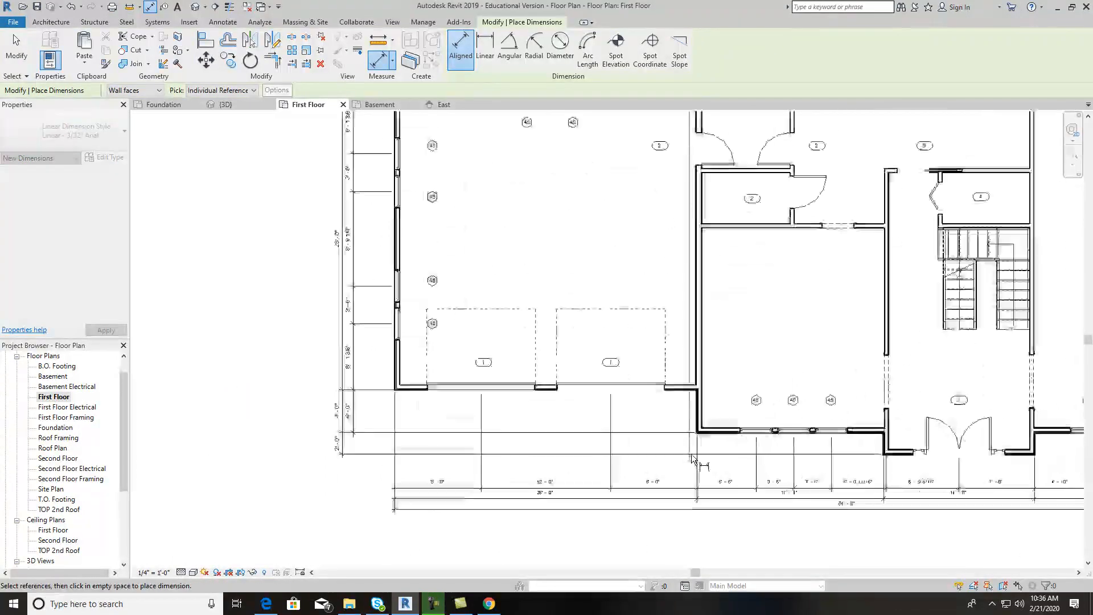
scroll(909, 426, up, 2)
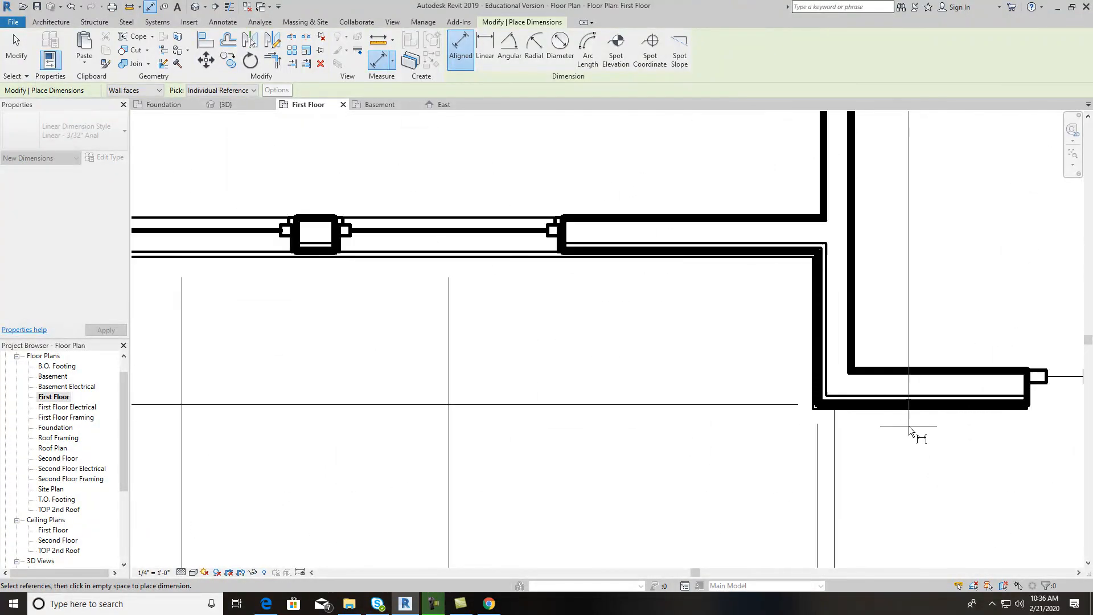
scroll(894, 406, down, 1)
scroll(894, 407, down, 4)
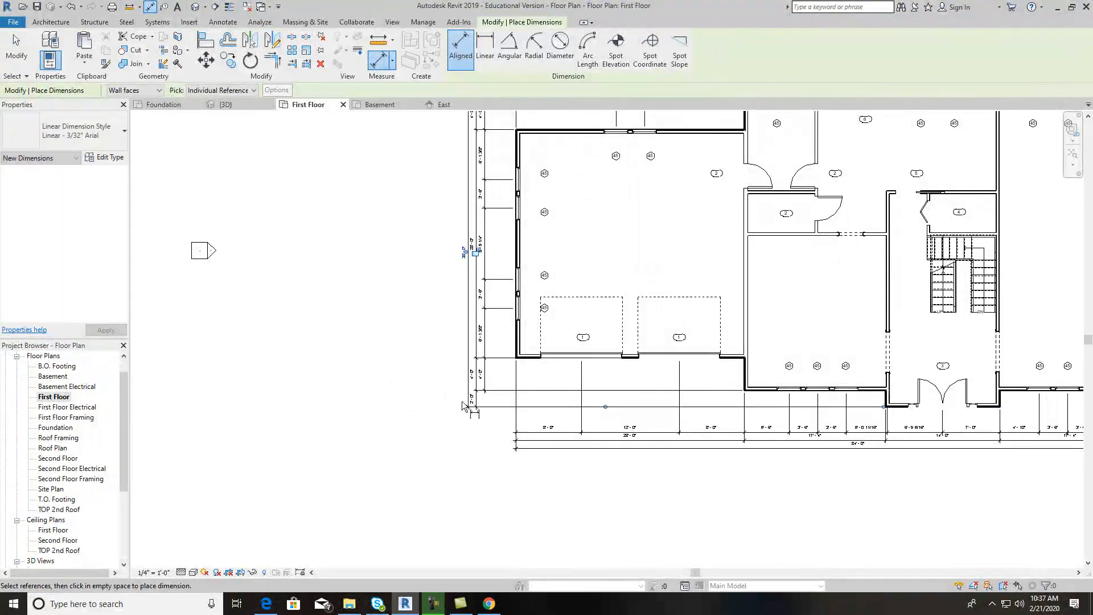
scroll(477, 408, down, 1)
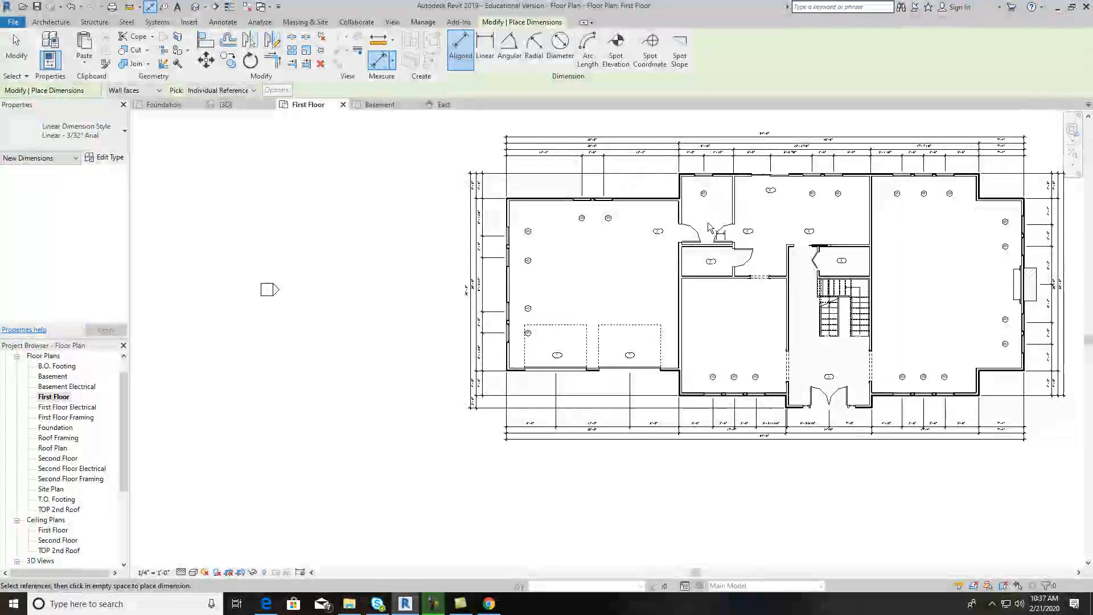
Set the dimension reference to wall centerlines and dimension the garage's interior door center from the closet's rear partition, placing it inside the garage
middle_drag(641, 298, 558, 309)
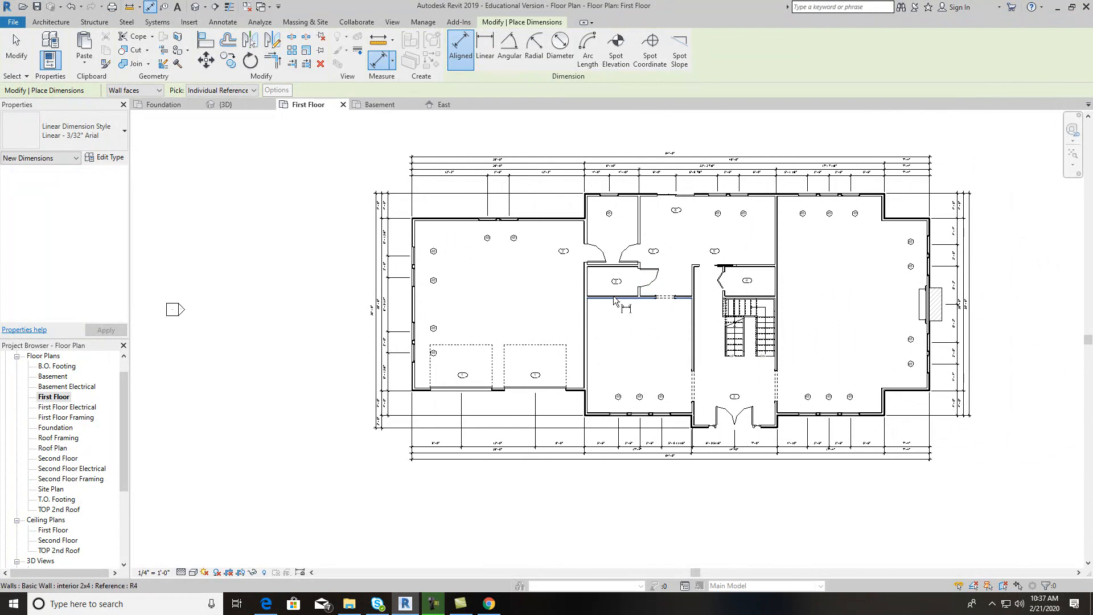
scroll(597, 305, up, 3)
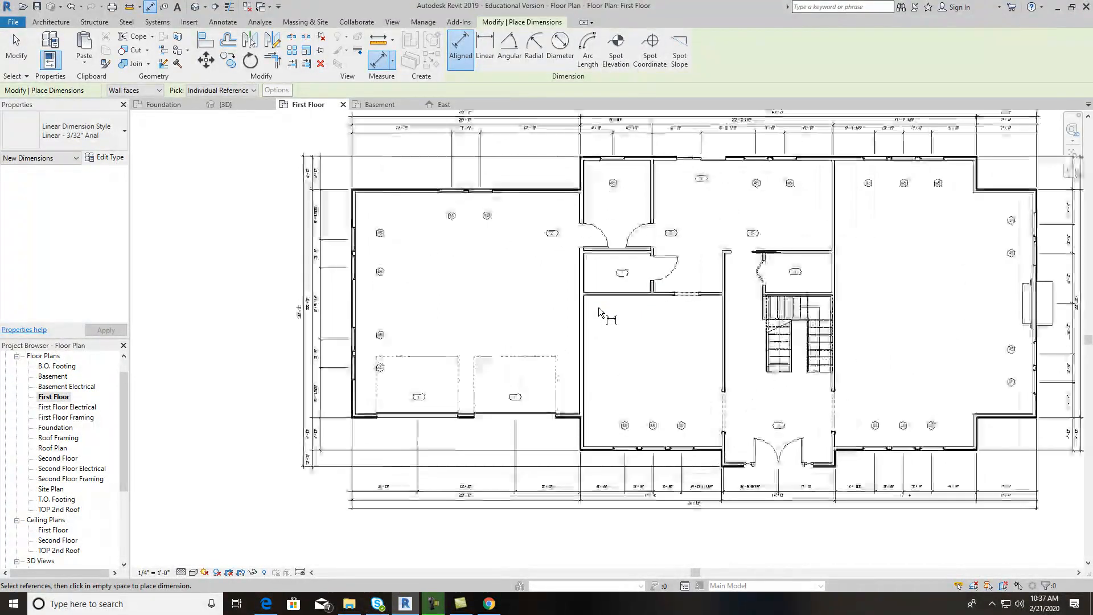
scroll(638, 322, up, 2)
middle_drag(639, 322, 473, 398)
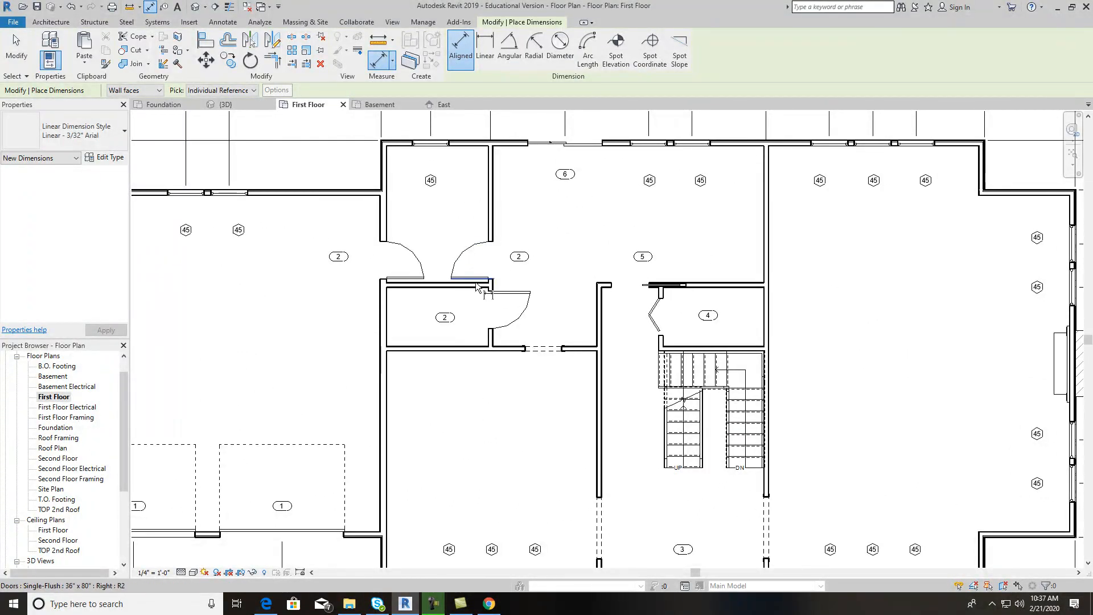
click(132, 92)
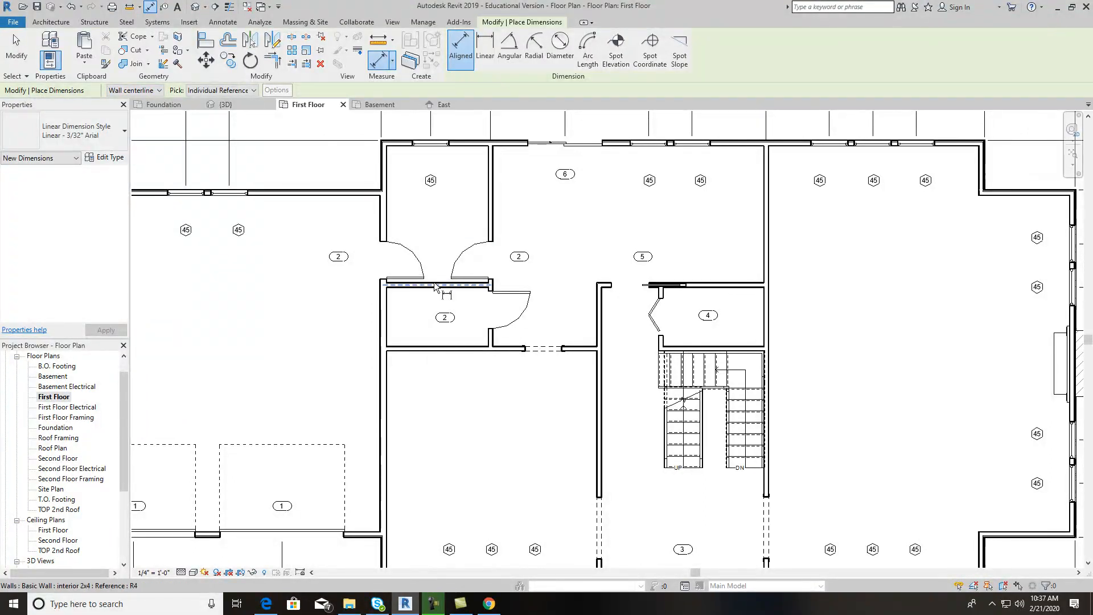
scroll(433, 270, up, 2)
click(405, 282)
click(336, 255)
scroll(467, 259, down, 2)
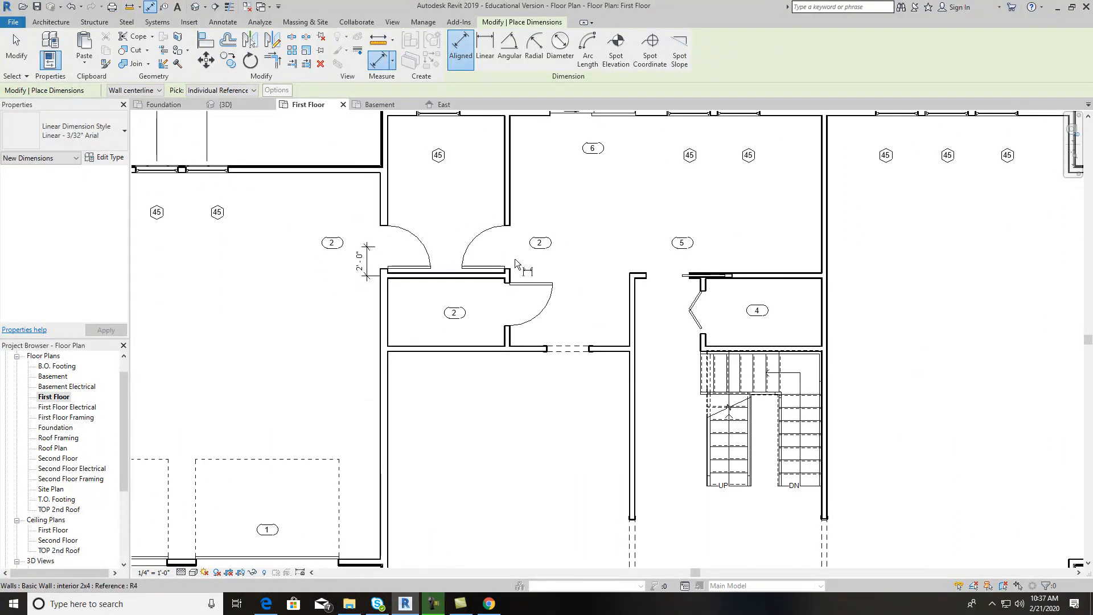
Dimension the small closet's door center from the closet's rear partition centerline, placing it in the hall beside the door swing
middle_drag(542, 389, 540, 358)
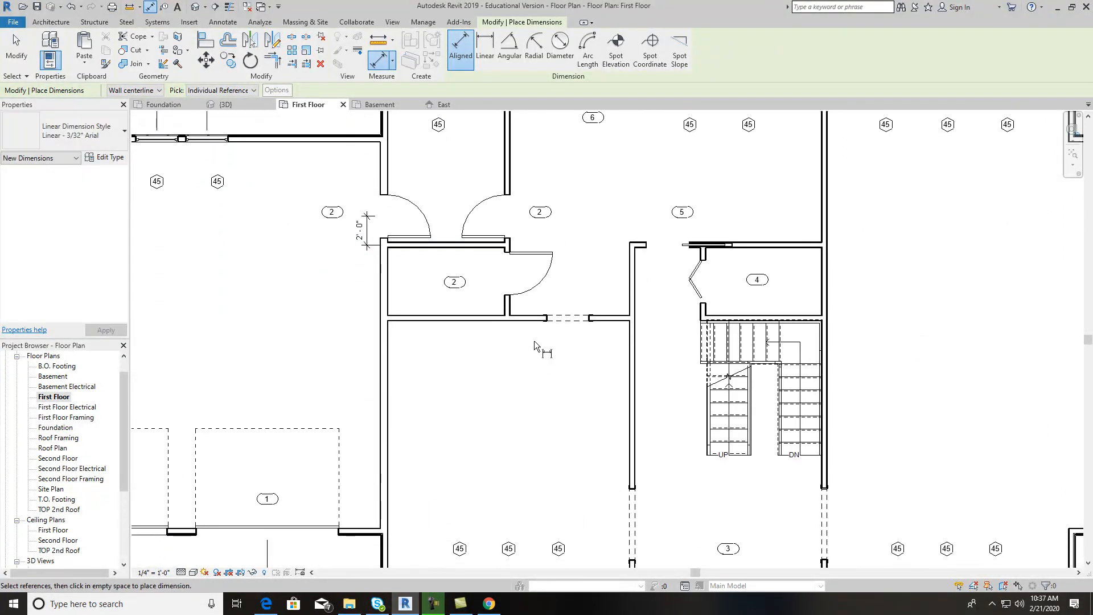
scroll(505, 279, up, 2)
click(484, 220)
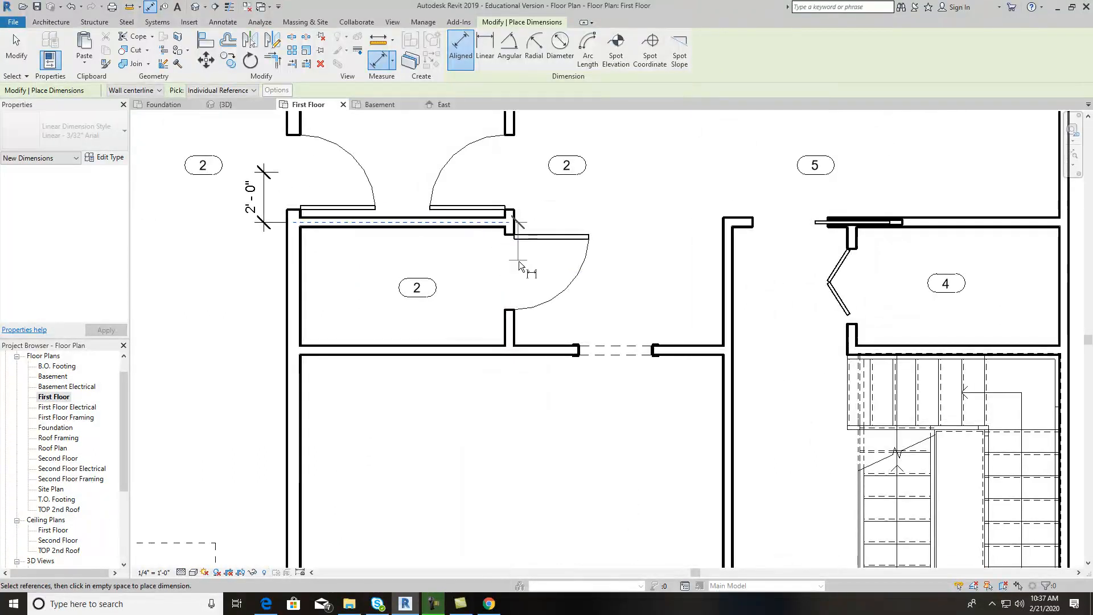
click(520, 271)
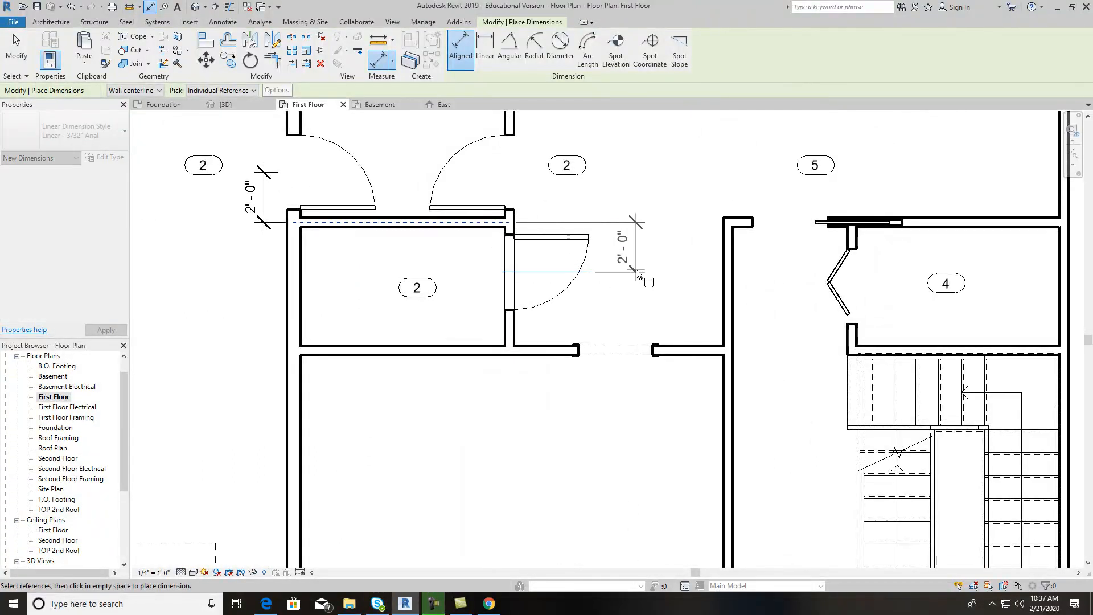
click(637, 270)
scroll(641, 358, down, 3)
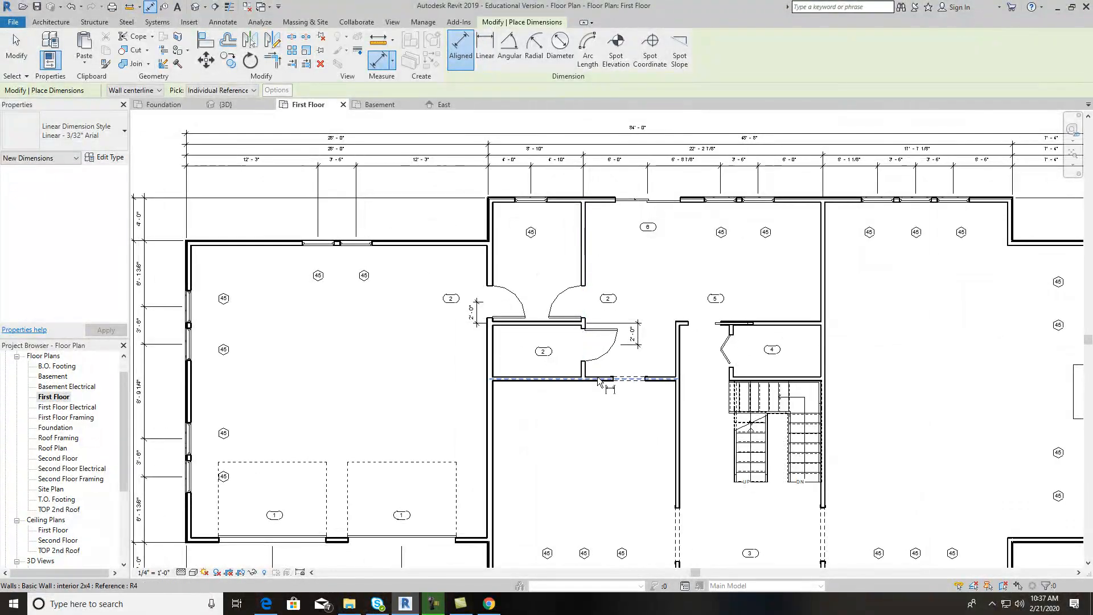
Dimension between the centerlines of the front and rear partitions of the closet behind the stairs, placing it in the adjoining large room
middle_drag(682, 399, 652, 317)
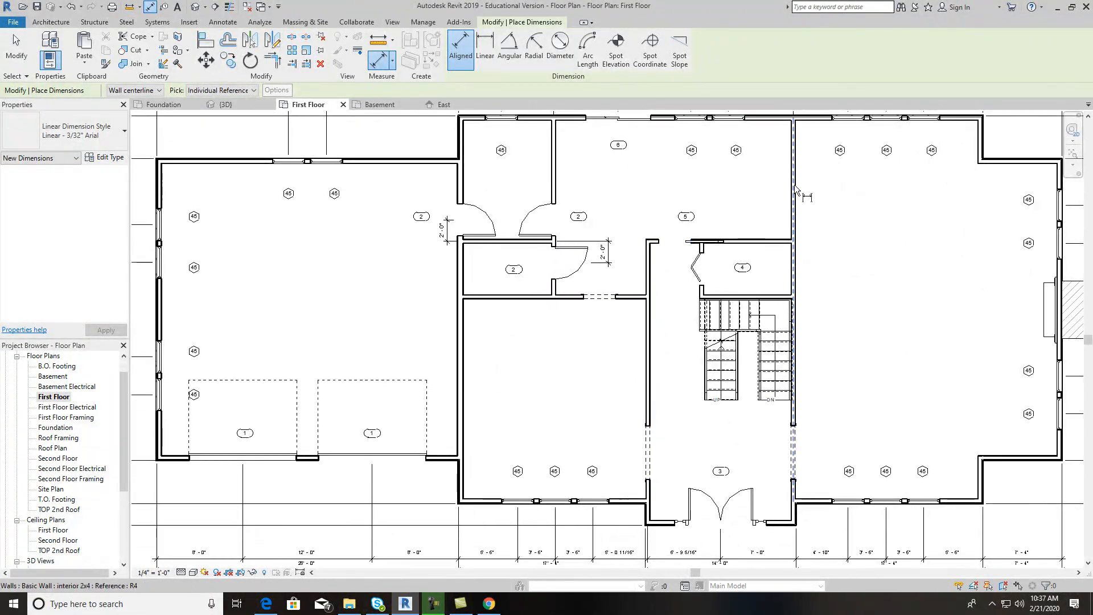
scroll(782, 448, up, 2)
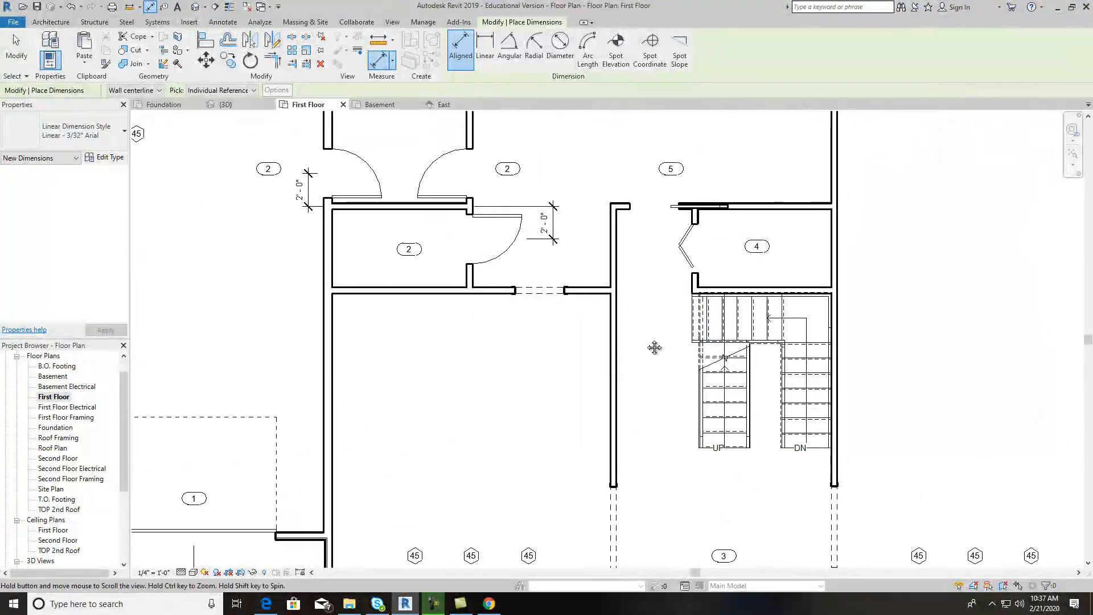
click(716, 264)
click(773, 340)
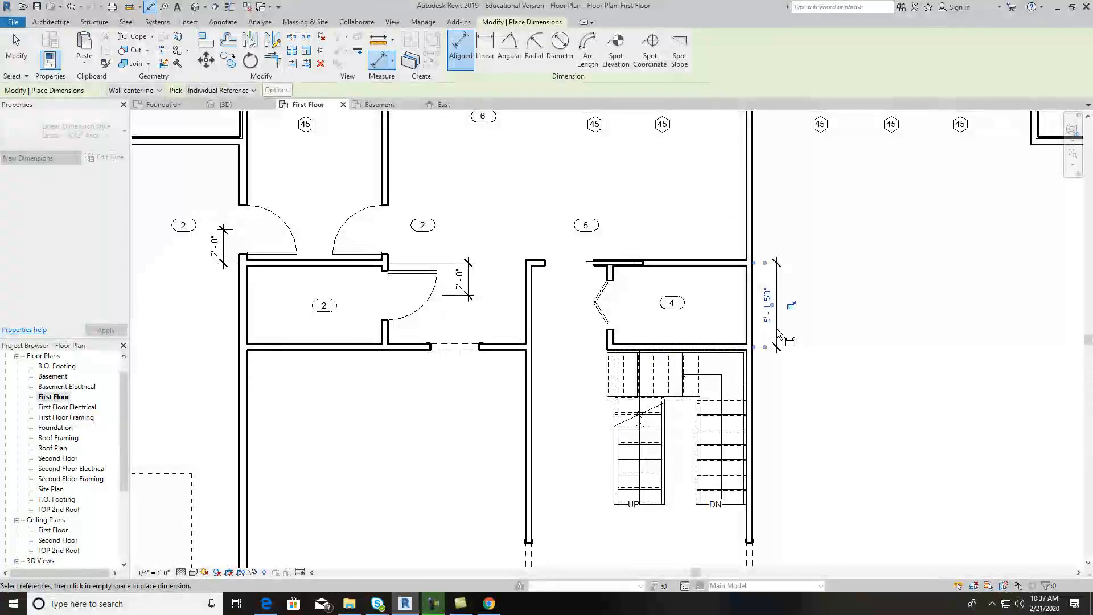
click(777, 330)
Dimension from the stair-side closet partition centerline to the front exterior wall face, switching to wall faces and aligning it with the closet dimension
scroll(741, 363, up, 3)
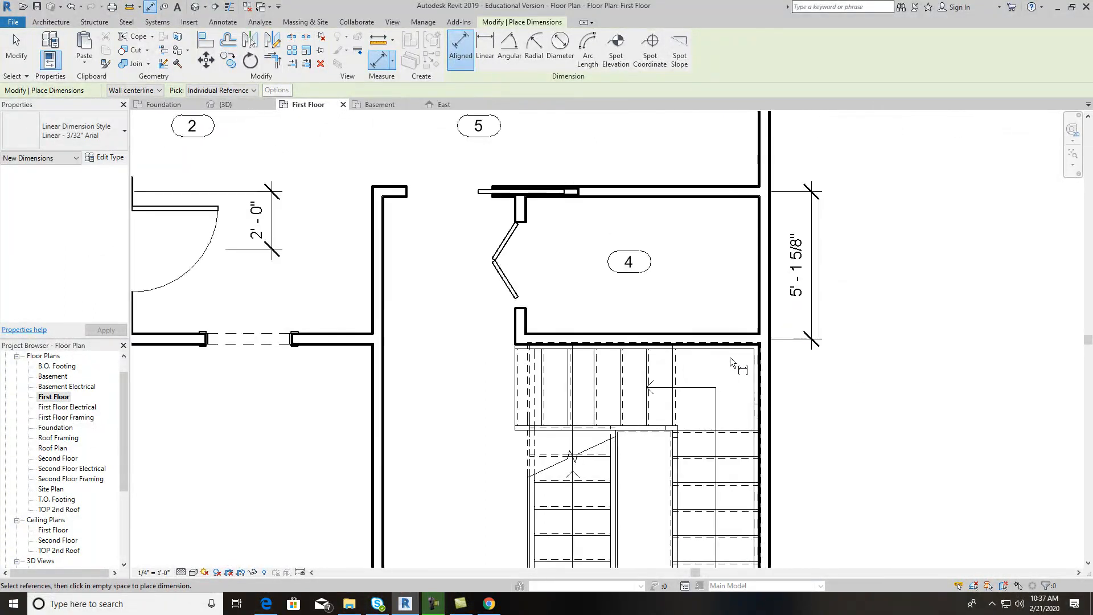
scroll(730, 357, down, 3)
scroll(731, 358, up, 1)
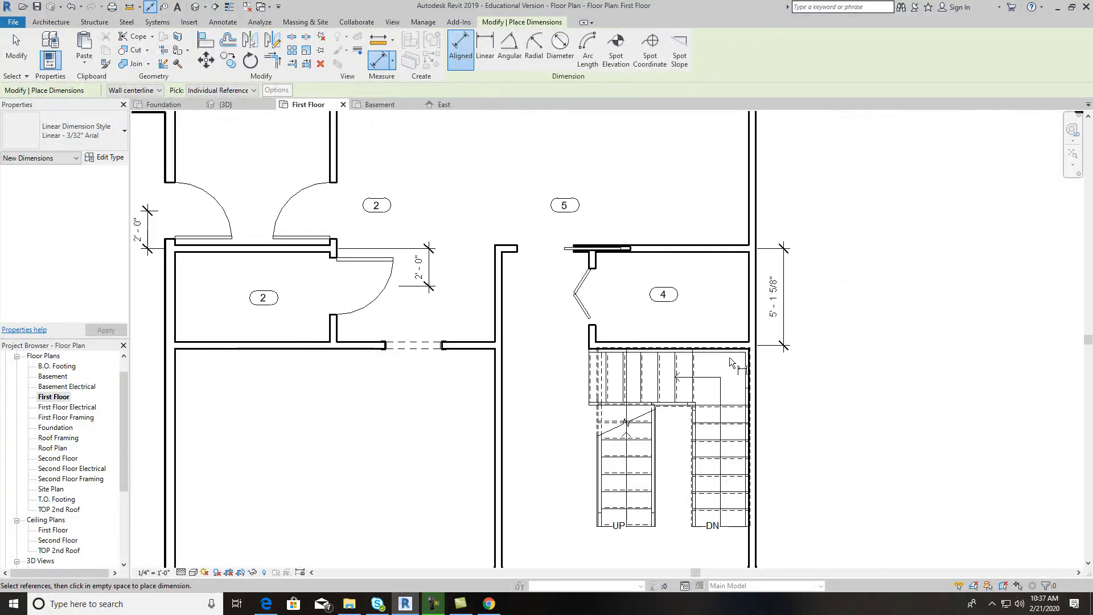
scroll(730, 362, down, 2)
scroll(597, 409, down, 1)
middle_drag(598, 408, 641, 336)
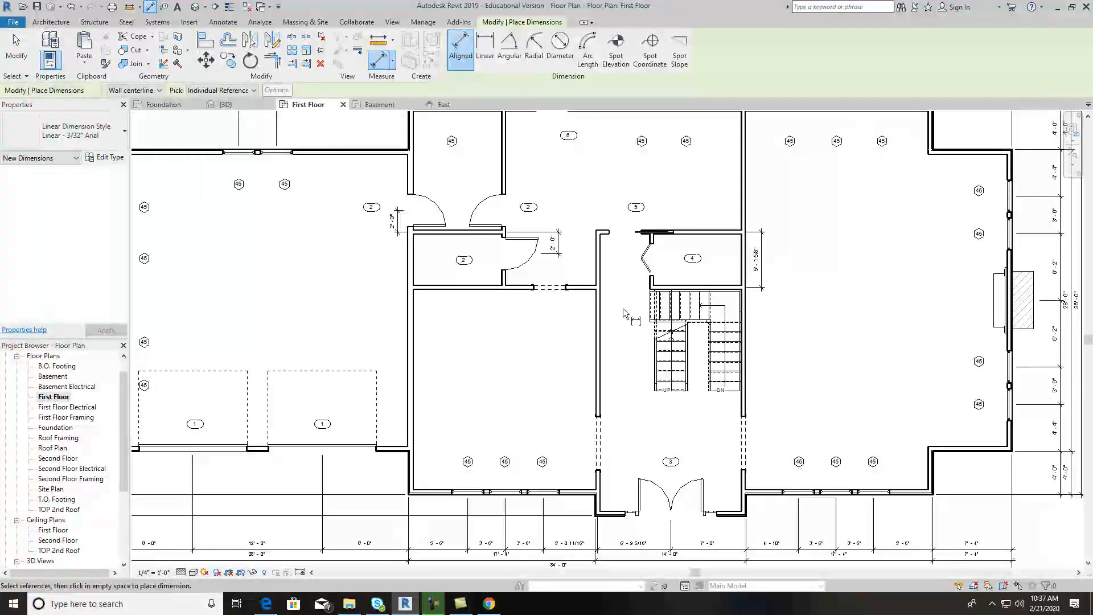
scroll(738, 288, up, 3)
click(739, 284)
scroll(797, 388, down, 3)
middle_drag(835, 465, 767, 293)
scroll(733, 380, up, 3)
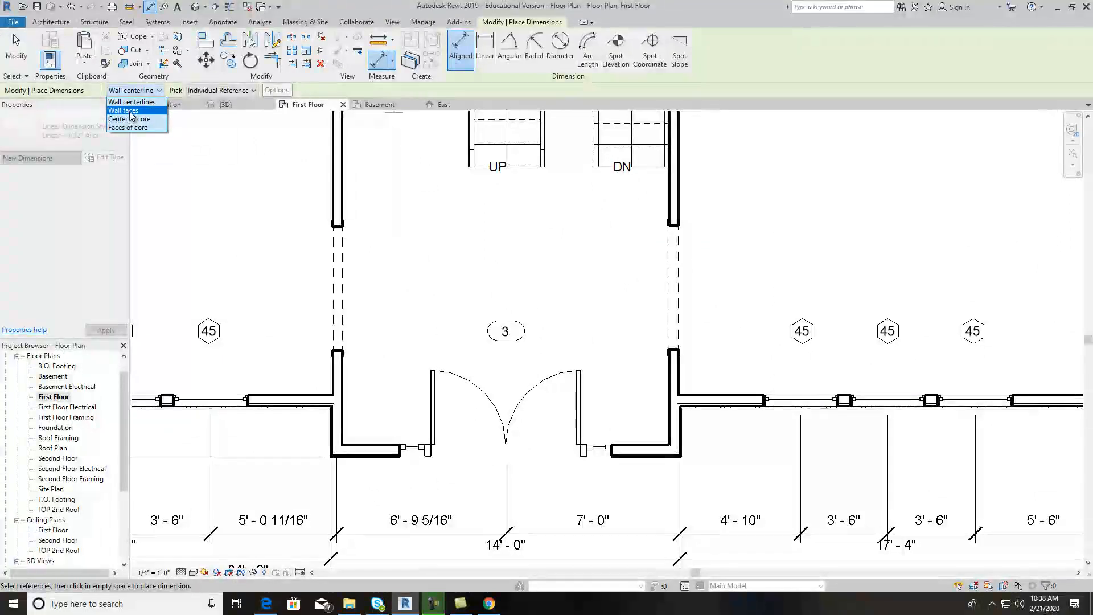
click(123, 110)
scroll(708, 409, up, 3)
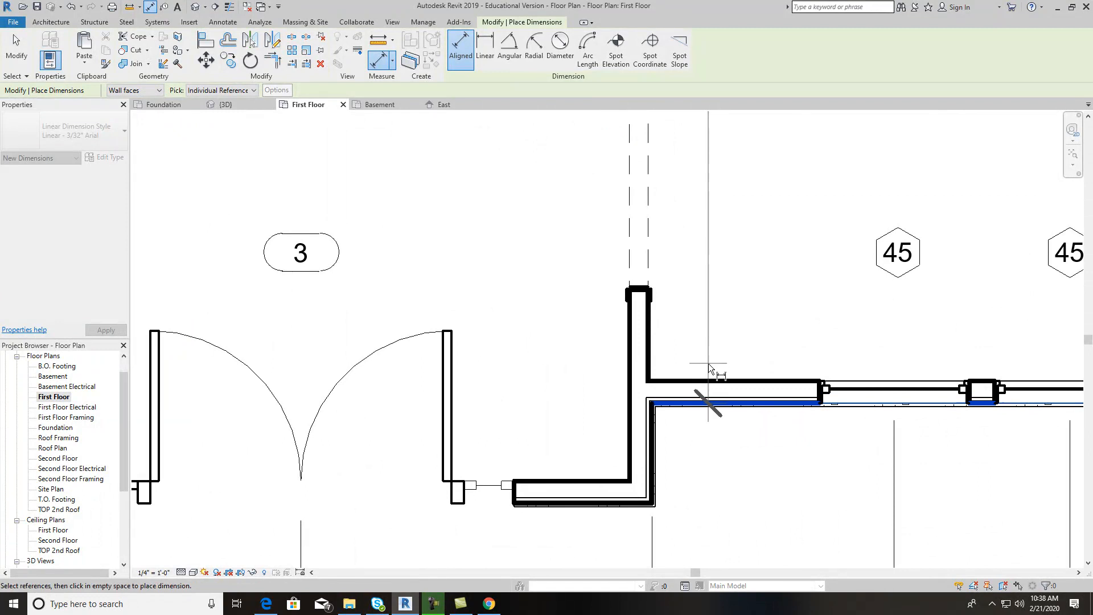
scroll(708, 405, down, 3)
scroll(691, 421, down, 2)
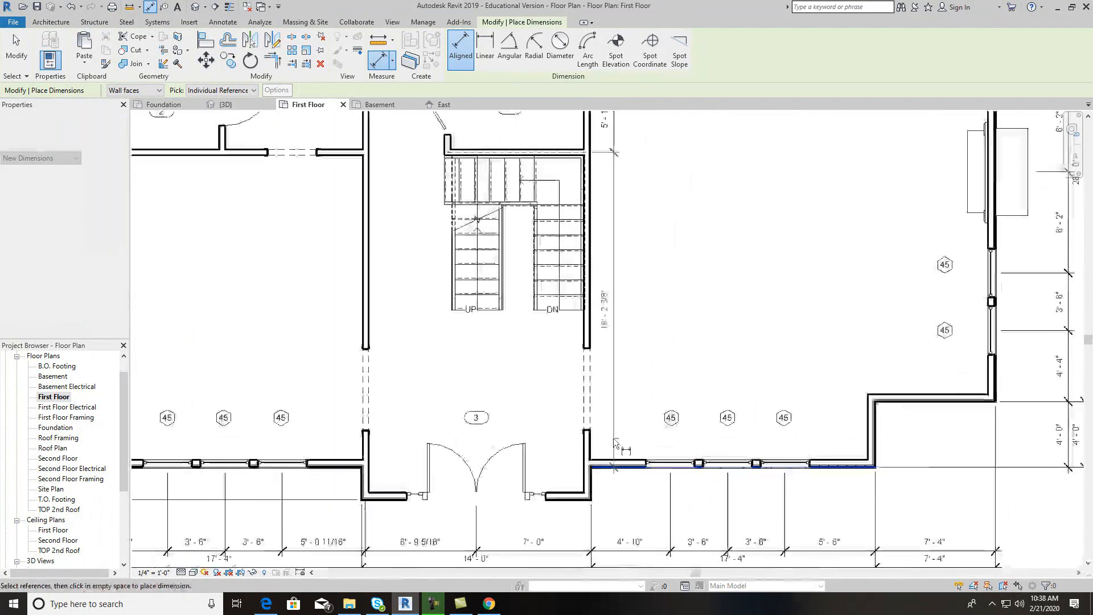
click(620, 415)
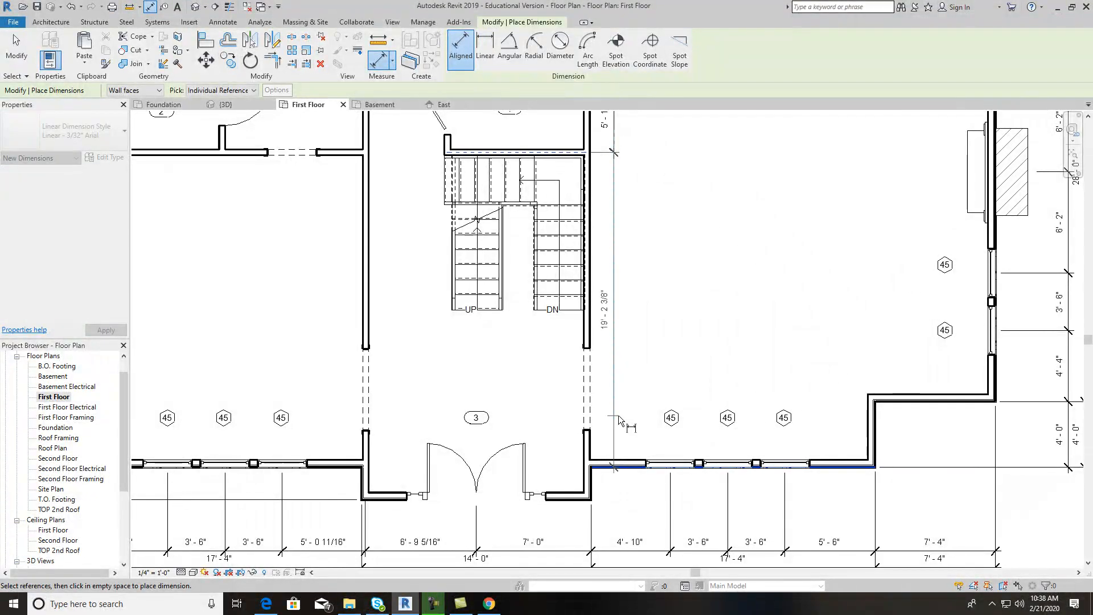
Review the First Floor's interior walls, closets, doors and stair area for missing dimensions, and end the dimension command
scroll(706, 285, down, 2)
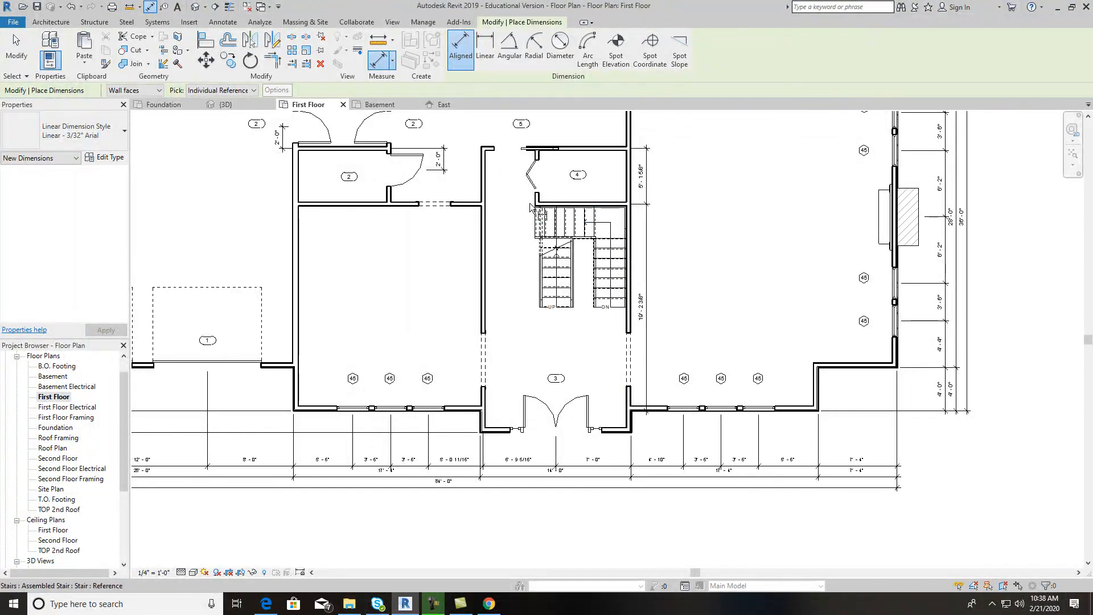
middle_drag(335, 199, 371, 278)
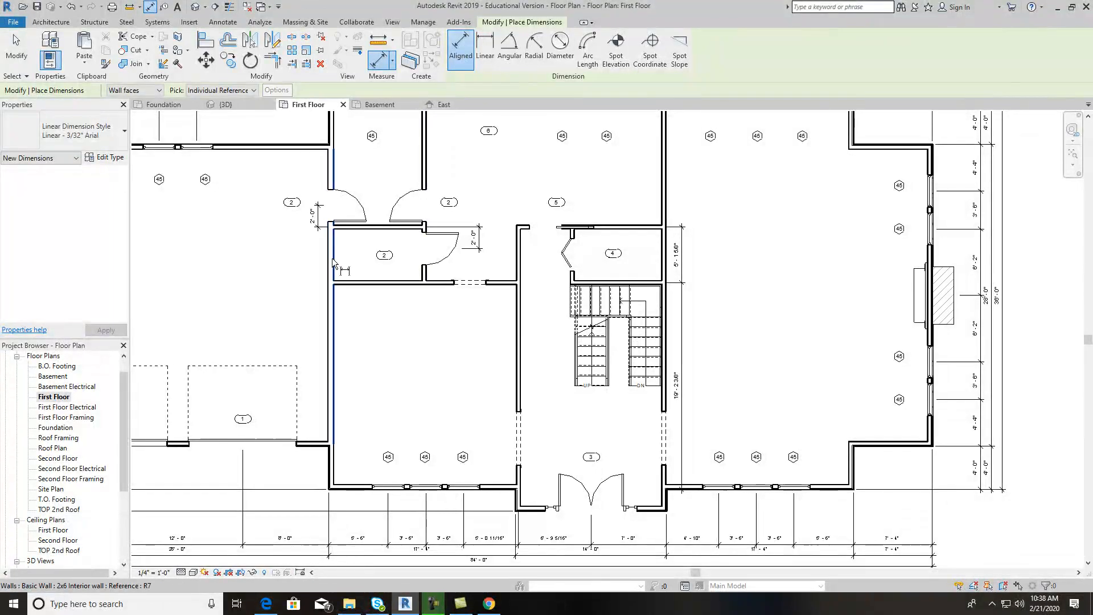
scroll(331, 258, down, 2)
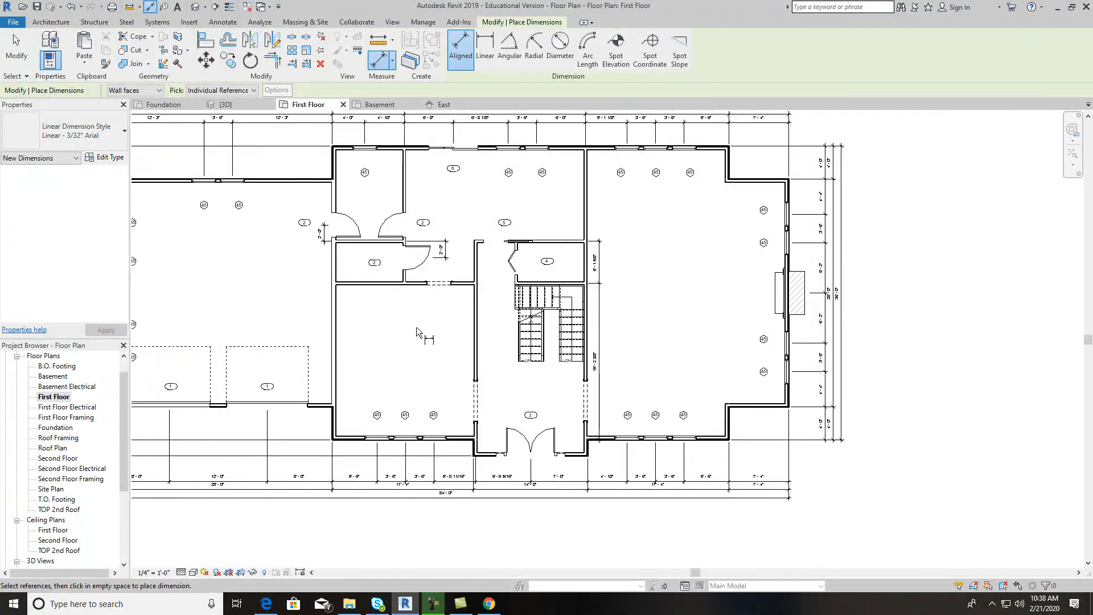
scroll(483, 295, up, 4)
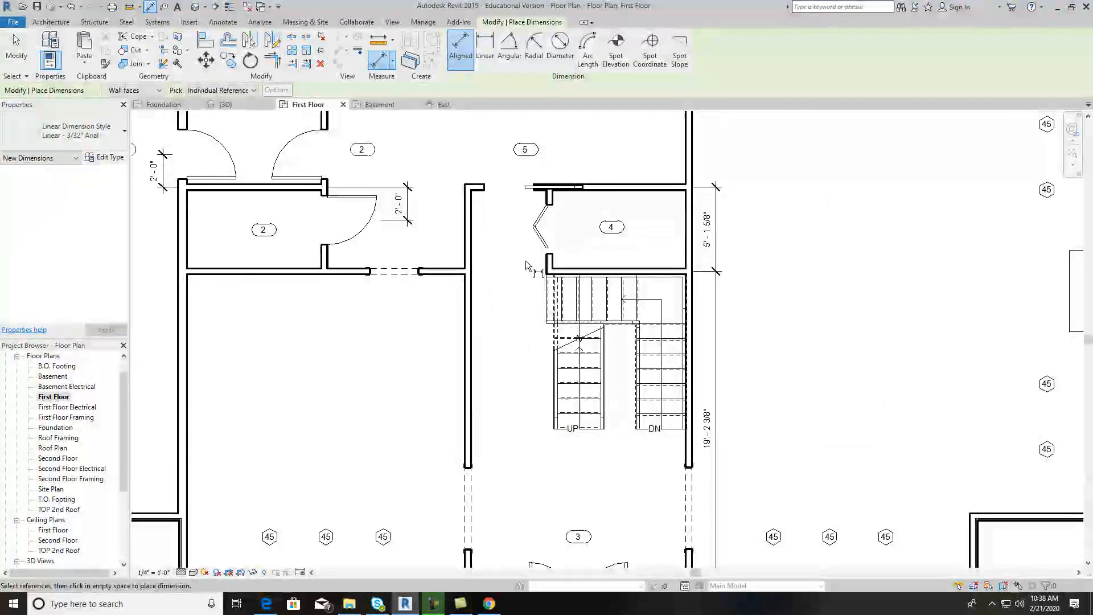
scroll(529, 275, down, 2)
middle_drag(528, 275, 533, 328)
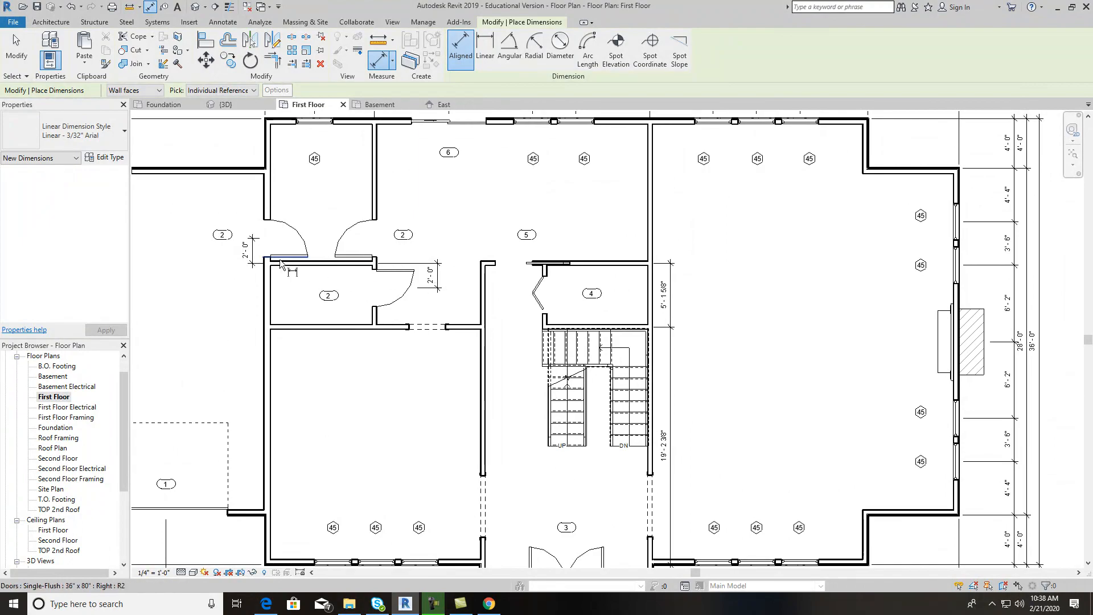
click(242, 255)
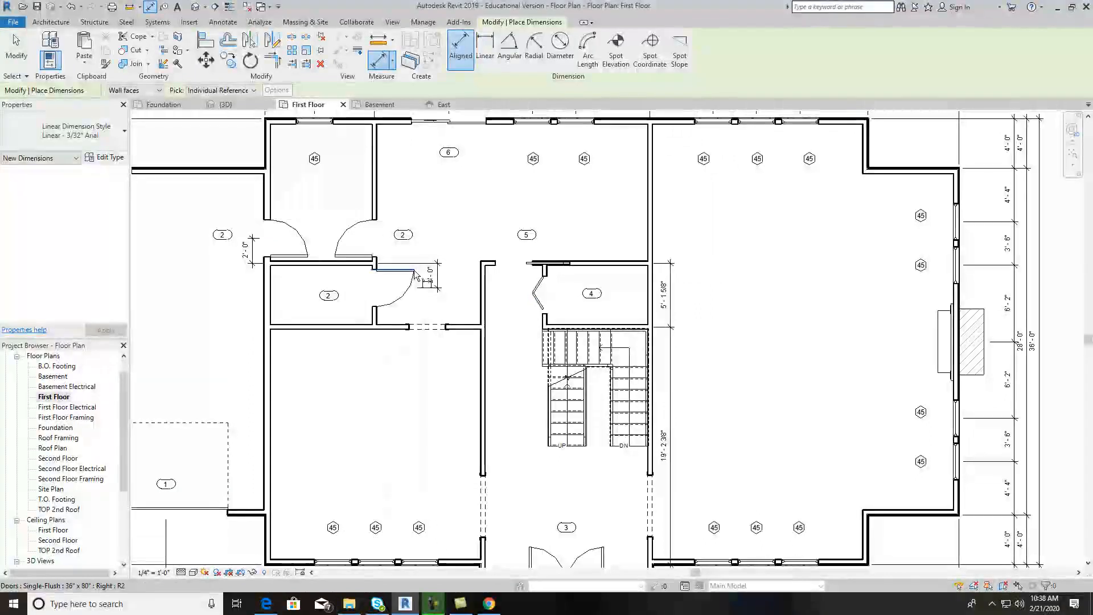
scroll(542, 302, up, 3)
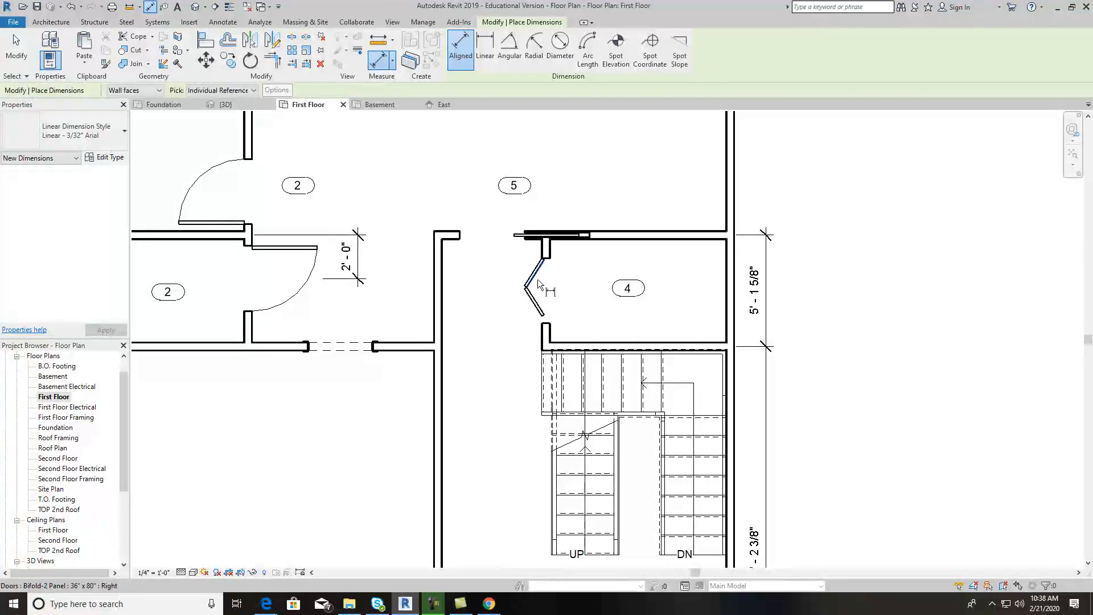
scroll(548, 340, down, 4)
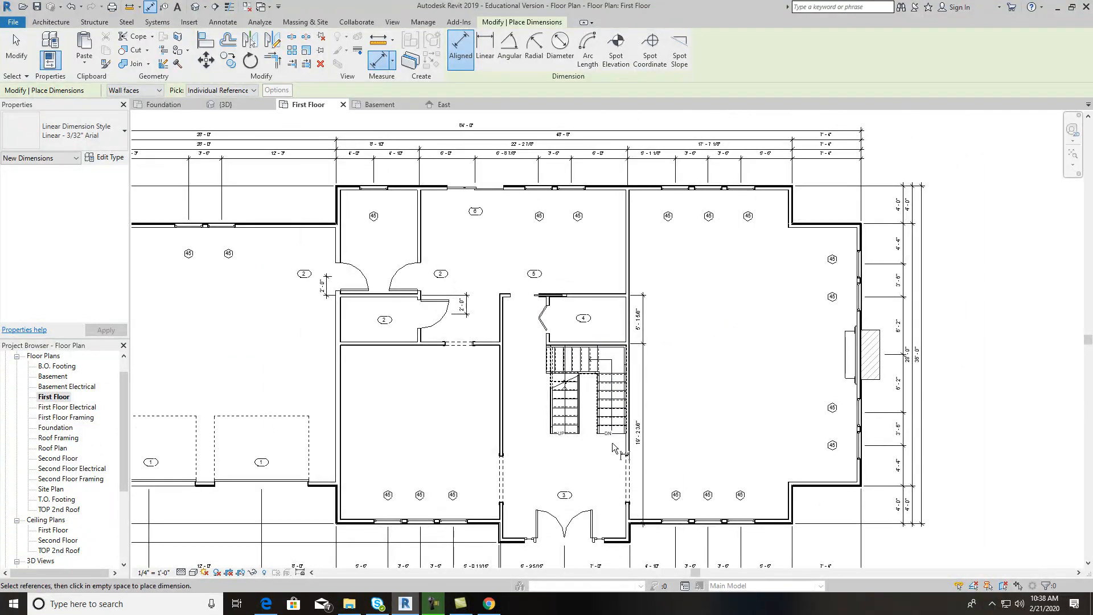
scroll(662, 413, down, 2)
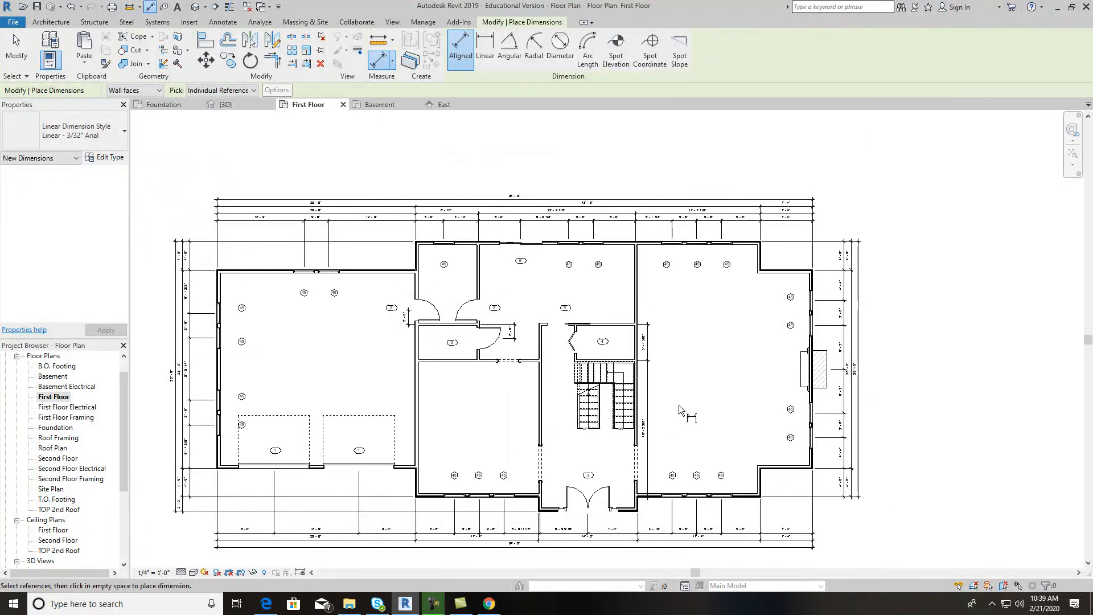
key(Escape)
Open the Second Floor plan and bring its existing dimensions into view
drag(125, 383, 121, 423)
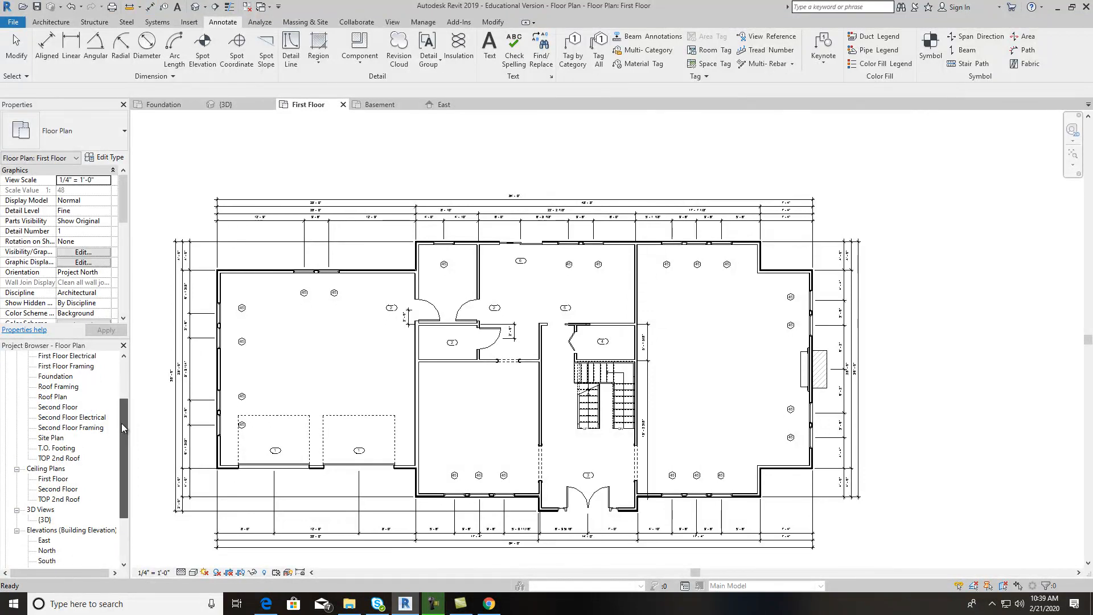
double_click(59, 407)
middle_drag(500, 346, 512, 279)
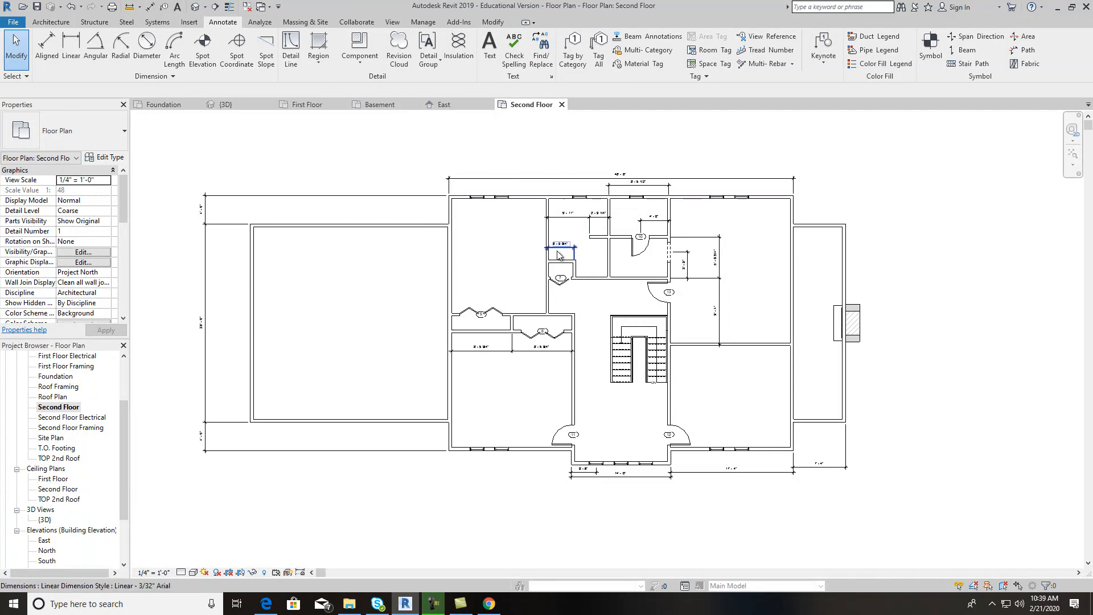
scroll(533, 265, up, 1)
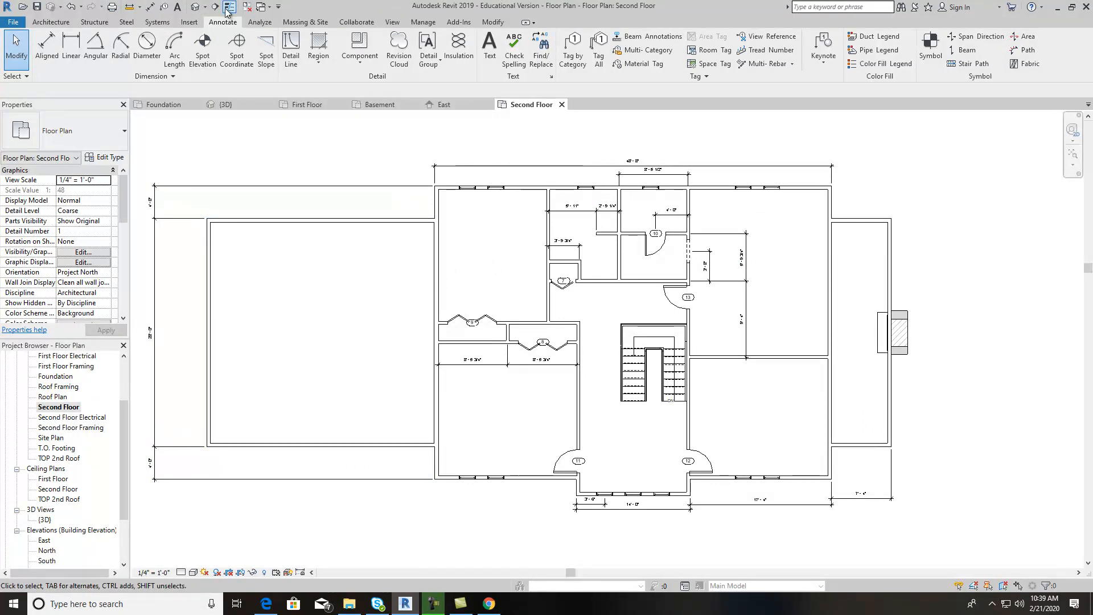
Inspect the house's front and upper floor in the 3D view and return to the Second Floor plan
click(196, 8)
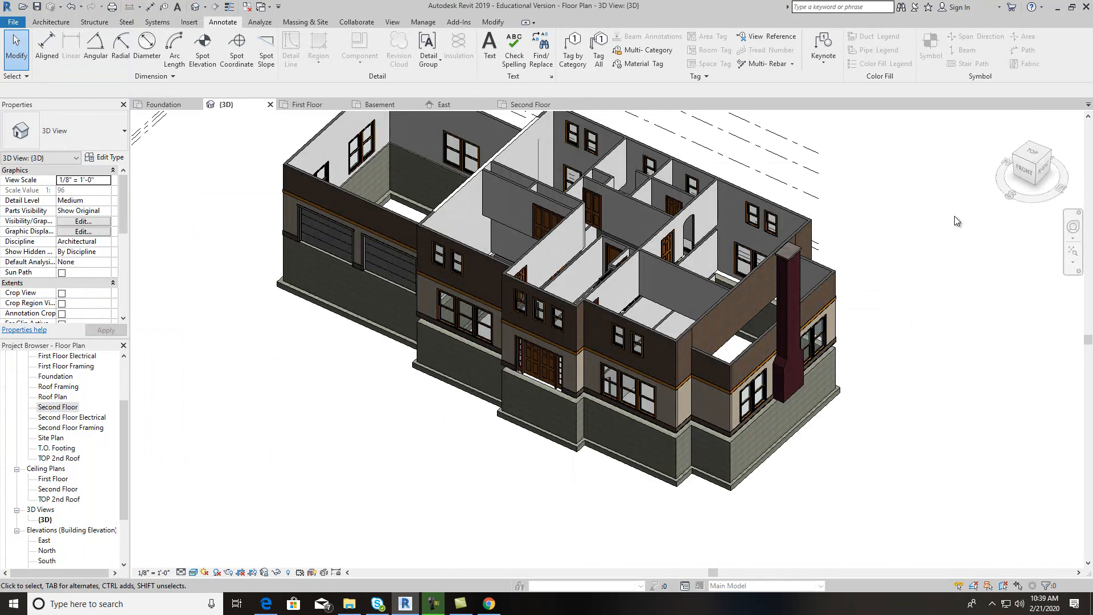
click(1028, 171)
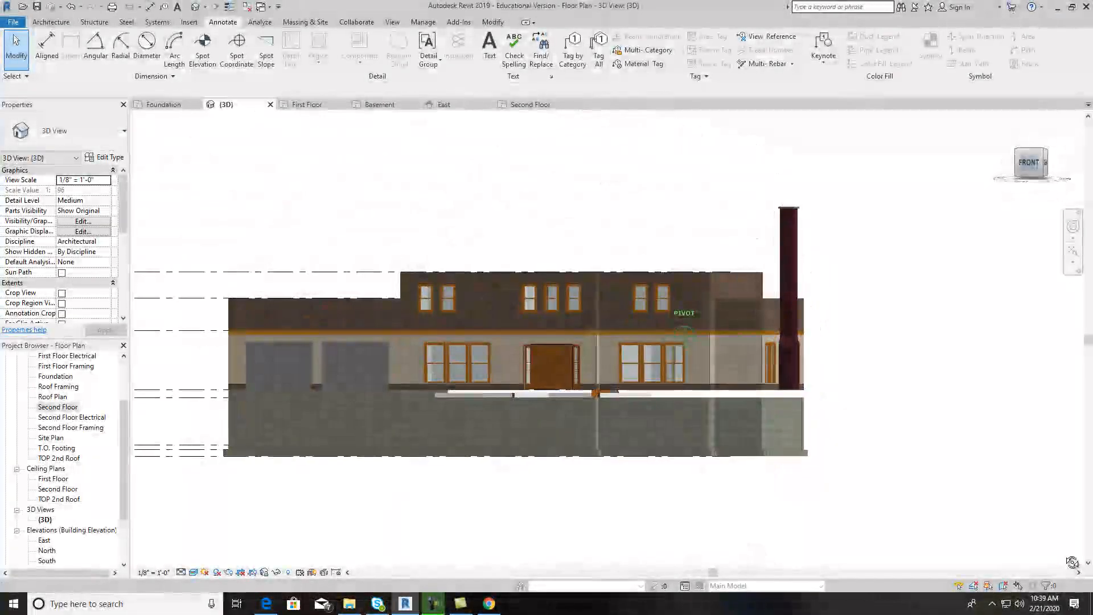
shift+middle_drag(147, 118, 139, 178)
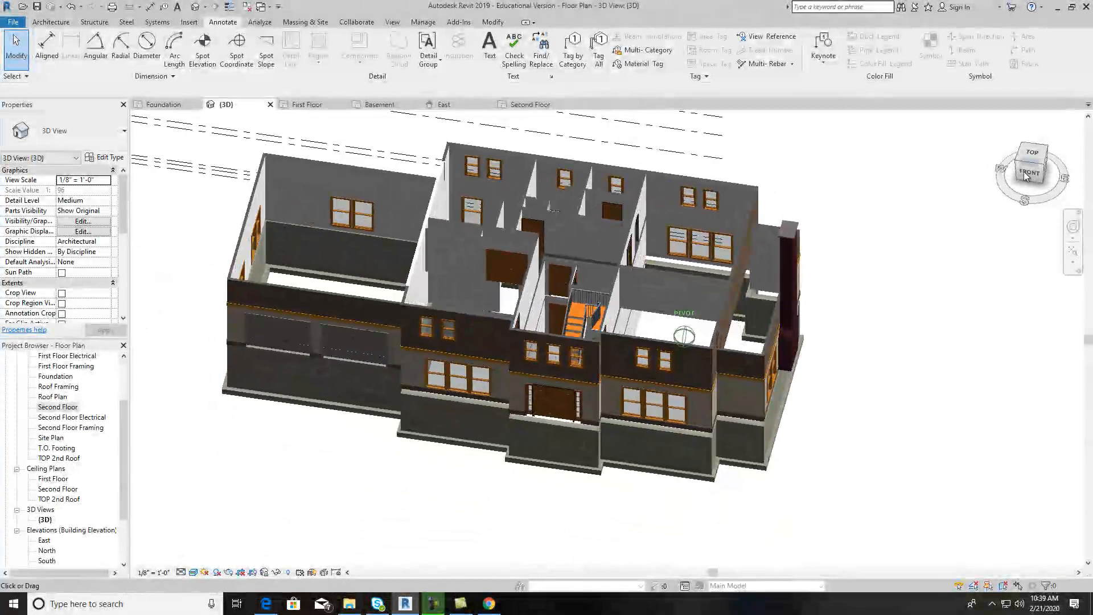
double_click(50, 408)
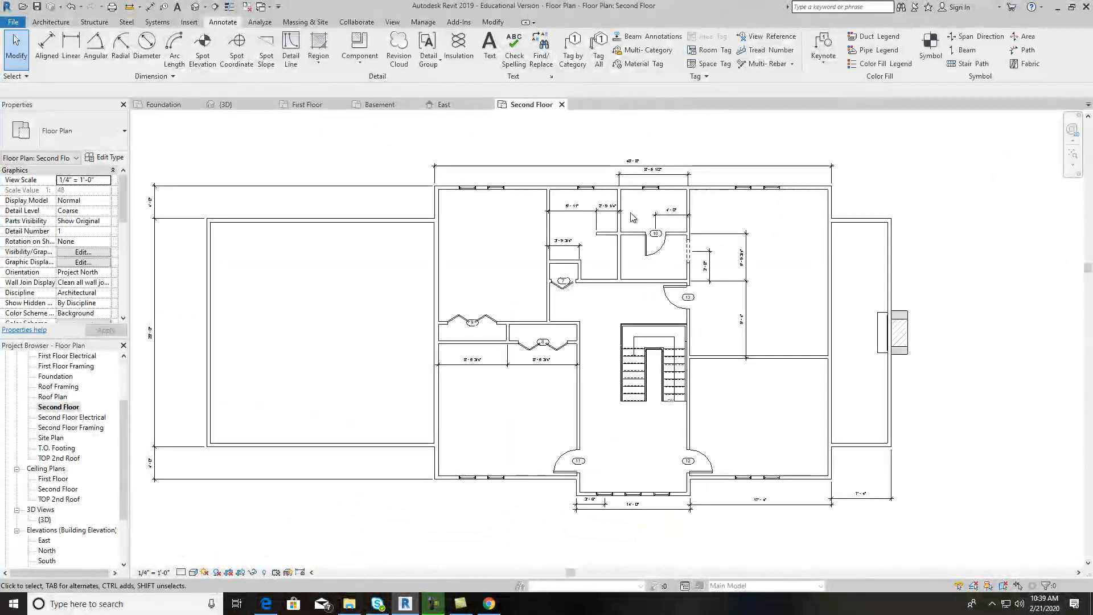
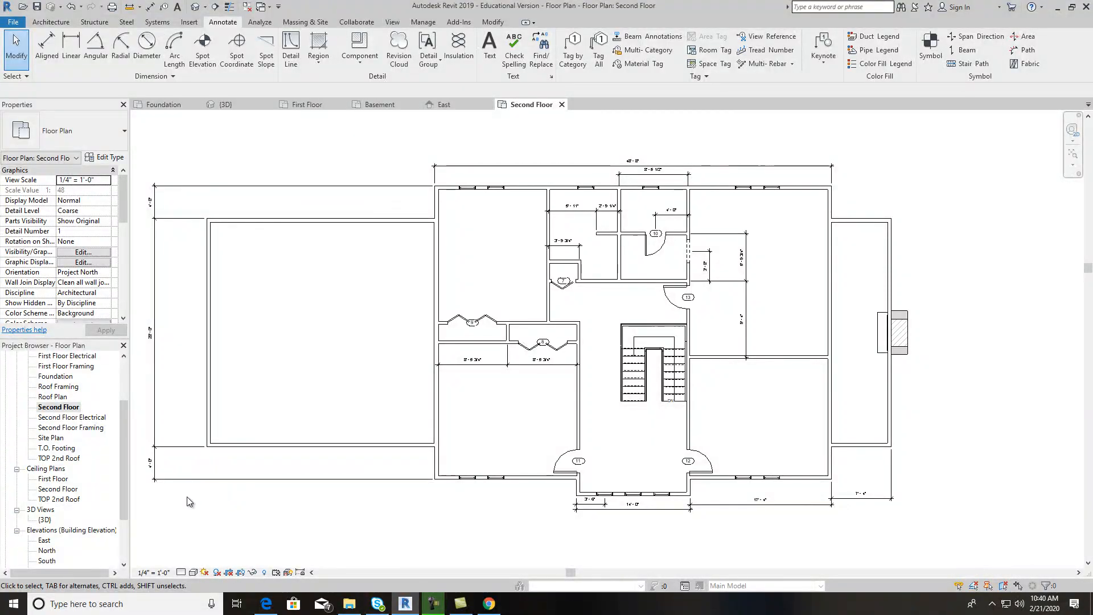
Delete the existing exterior dimensions at the garage side, rear and front of the Second Floor plan, keeping the interior ones
click(150, 405)
key(Delete)
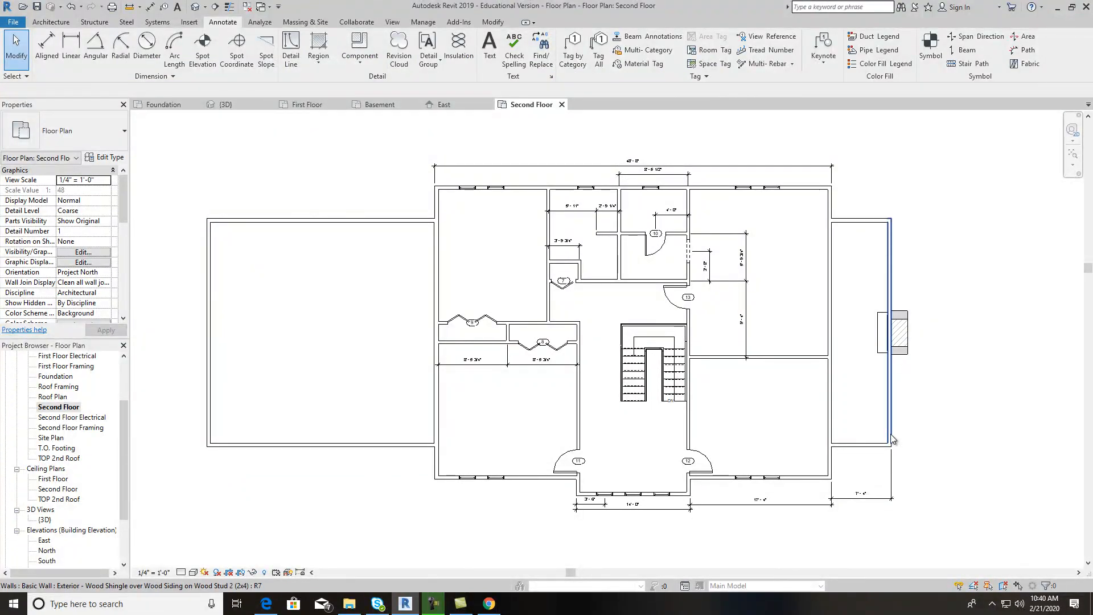
drag(713, 183, 655, 158)
key(Delete)
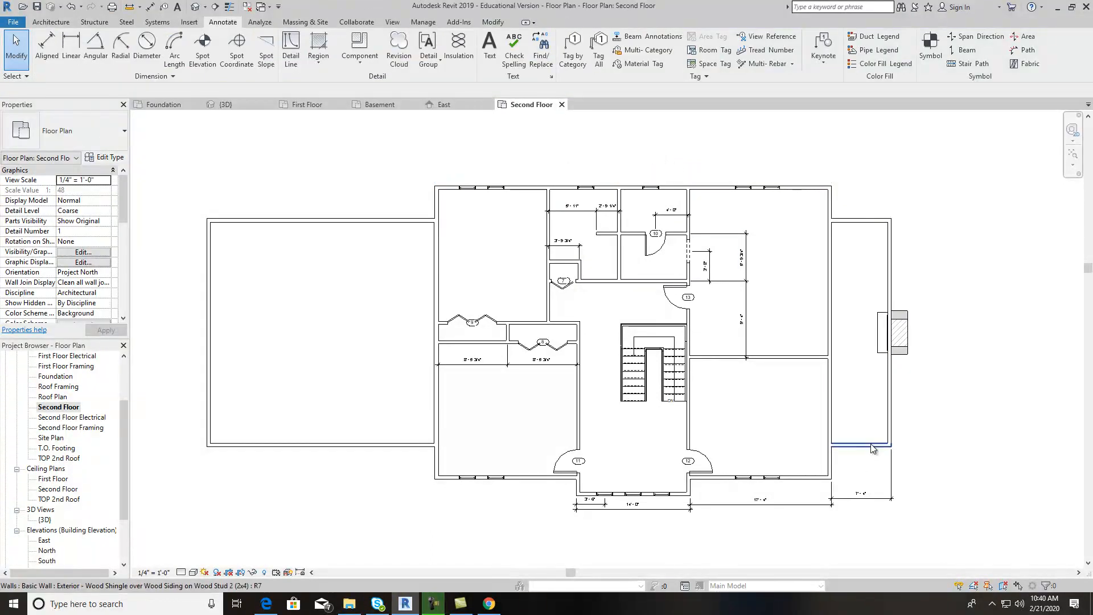
drag(892, 528, 760, 491)
key(Delete)
drag(703, 536, 665, 510)
key(Delete)
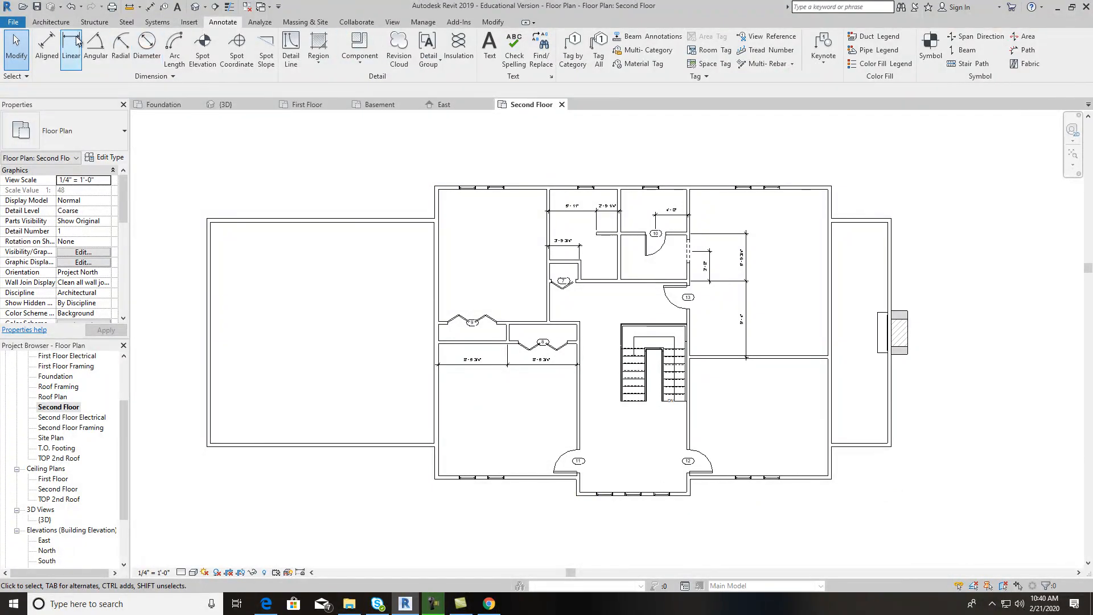
Place an overall aligned dimension along the rear of the main house between the outer faces of its two side walls
click(46, 46)
scroll(447, 202, up, 3)
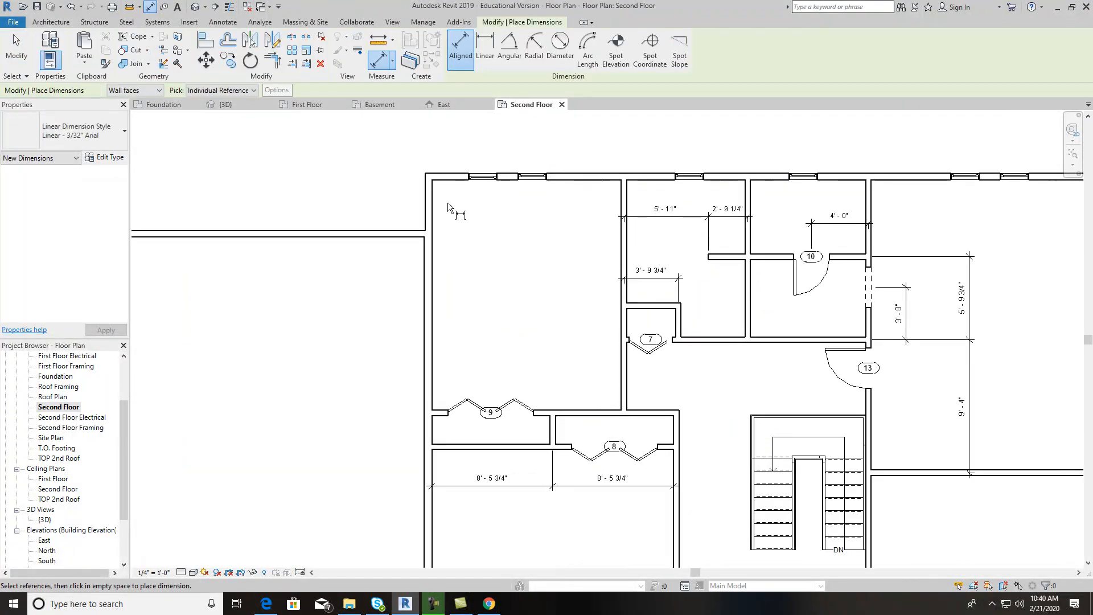
click(425, 197)
scroll(426, 197, down, 2)
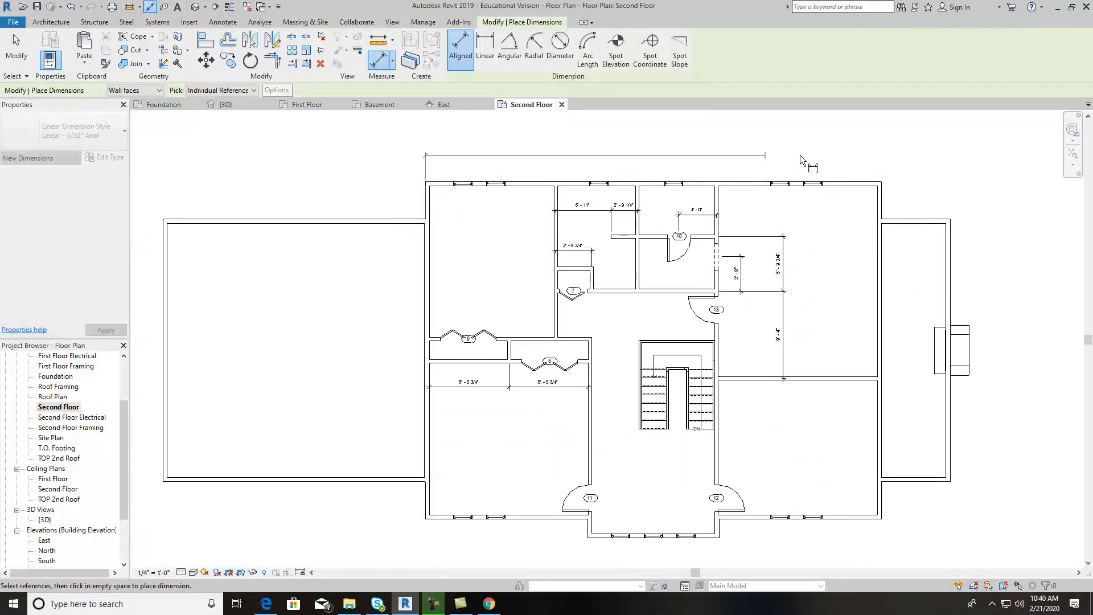
click(883, 194)
middle_drag(813, 122, 771, 193)
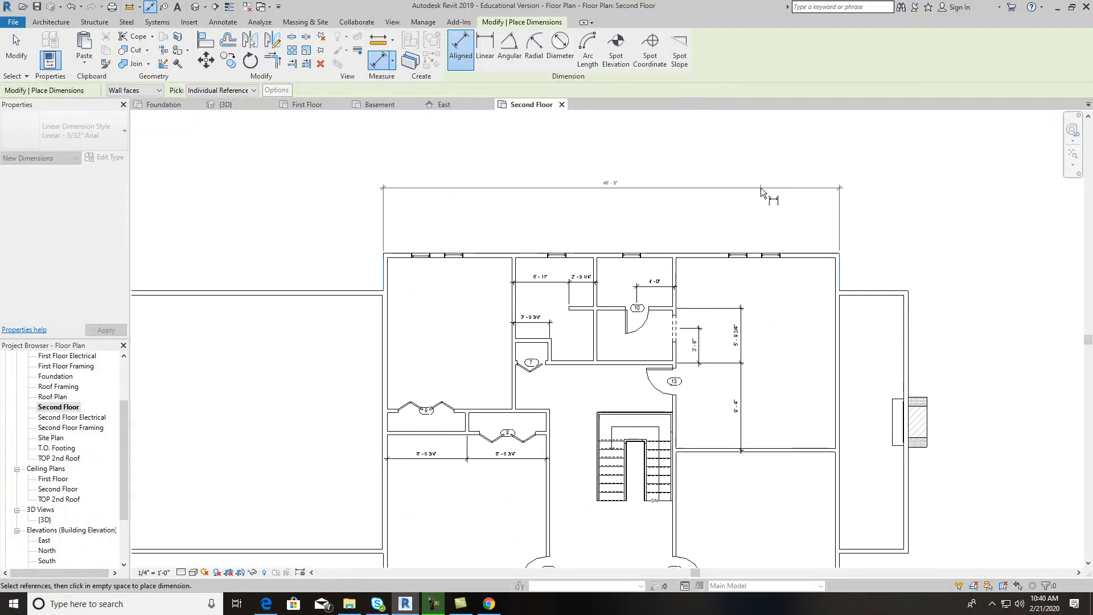
click(719, 197)
Start a rear aligned string at the garage-side wall's outer face, switch to wall centerlines, and pick the first window pair's centers
scroll(513, 289, down, 2)
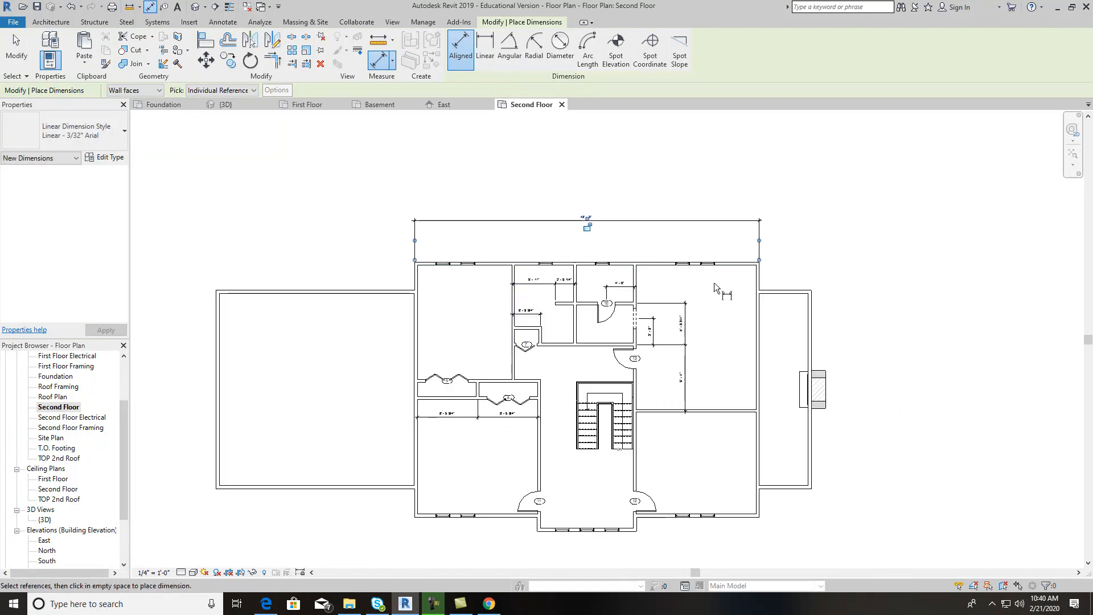
middle_drag(753, 317, 709, 308)
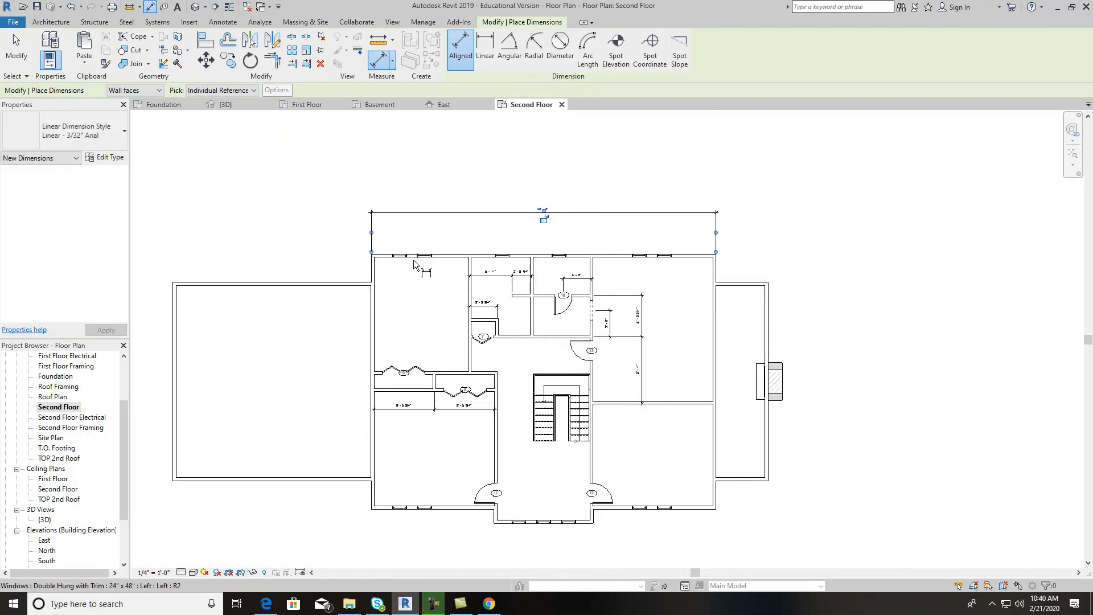
scroll(422, 247, up, 2)
click(344, 264)
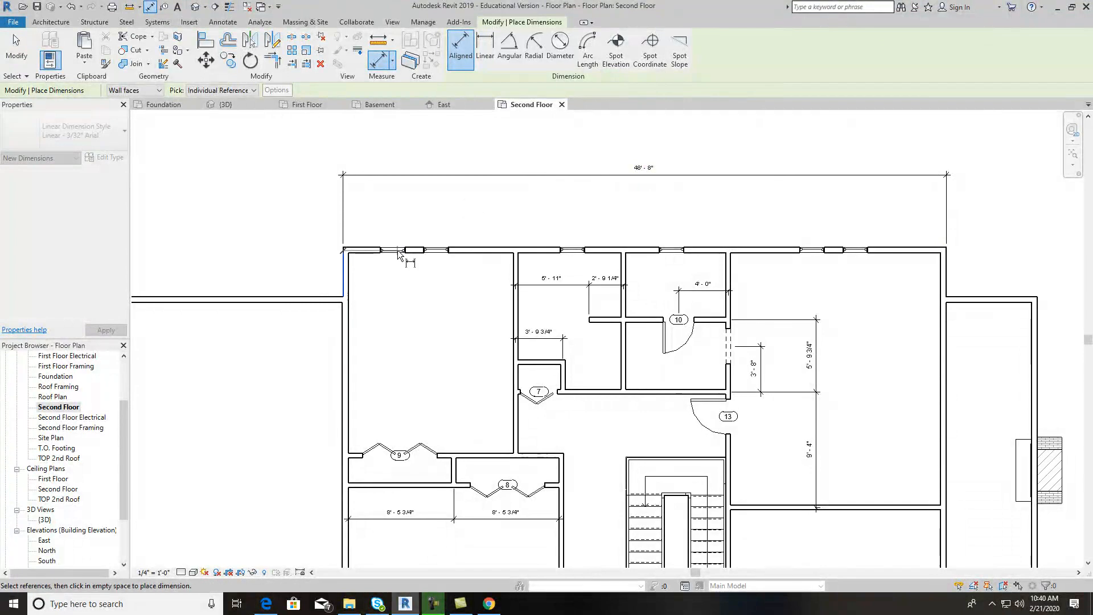
click(146, 90)
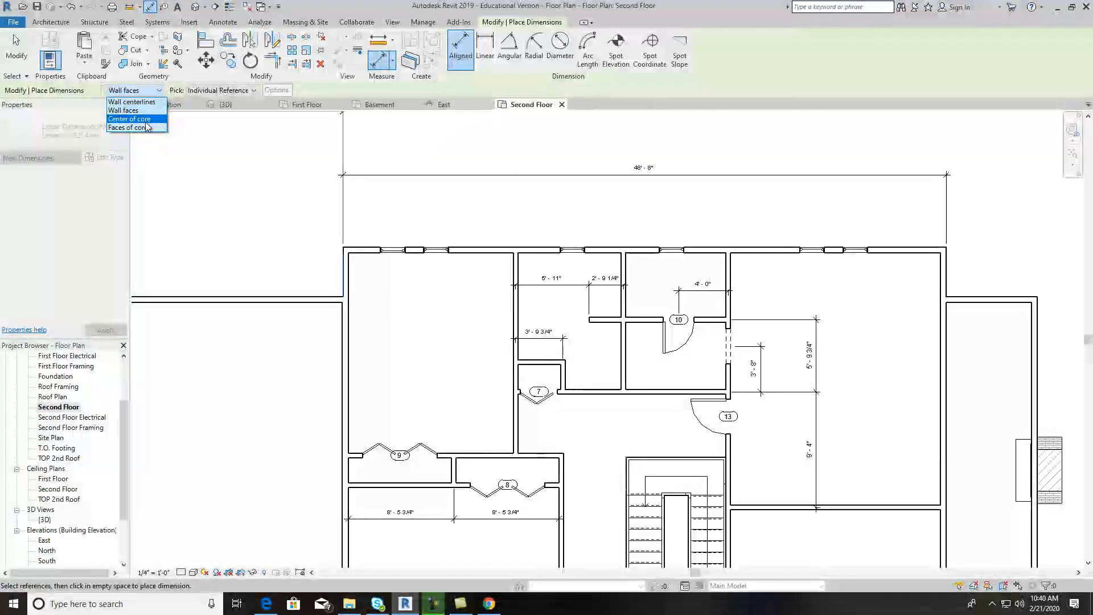
click(132, 101)
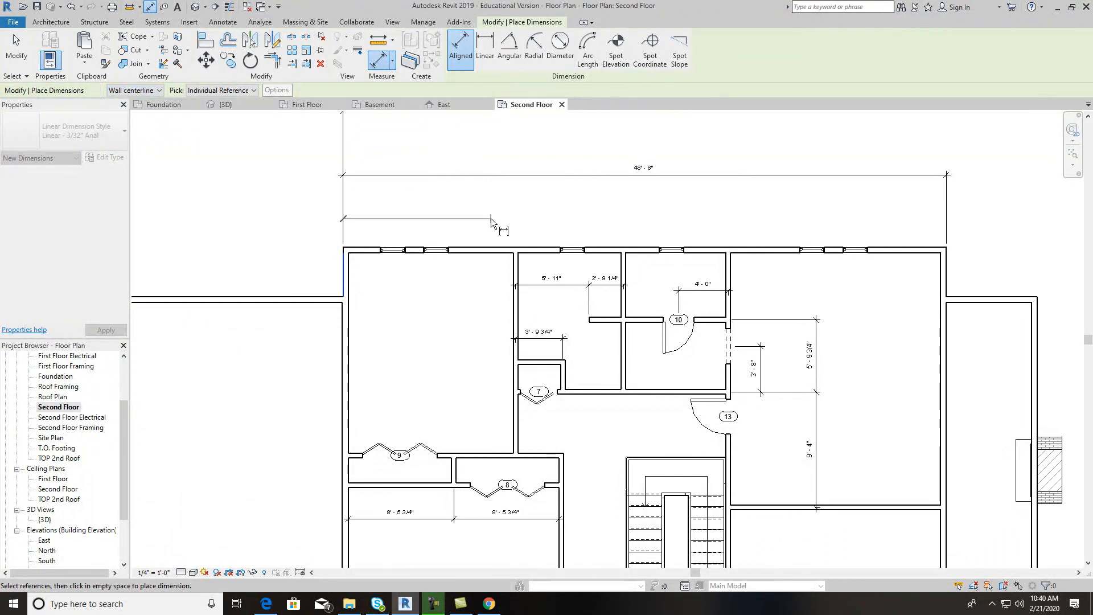
click(432, 250)
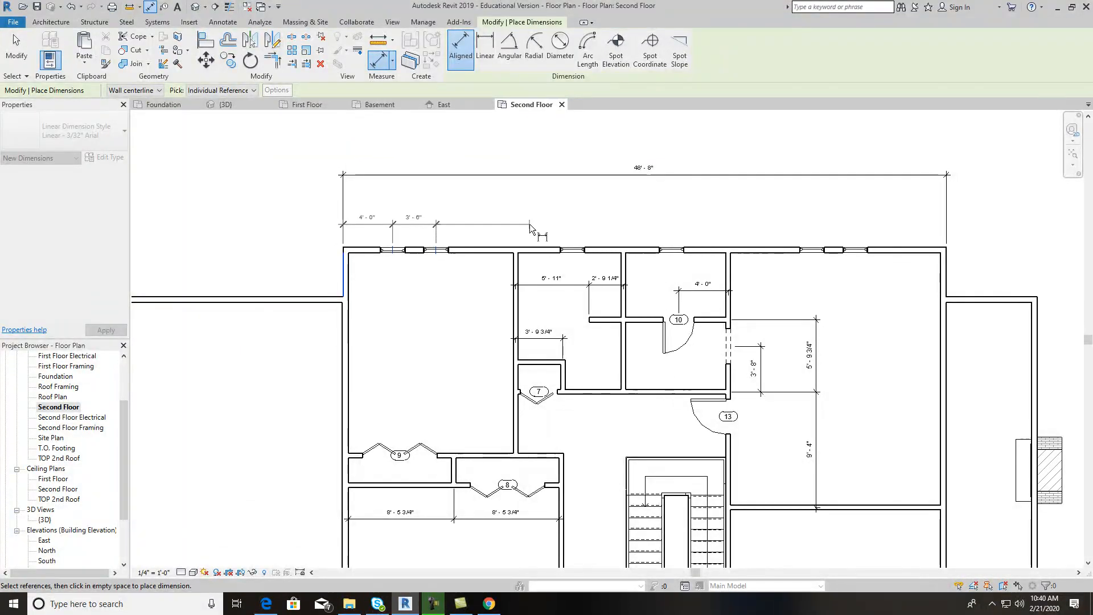
Continue the rear string through the three interior partition centerlines and the remaining window centers
click(516, 250)
click(572, 248)
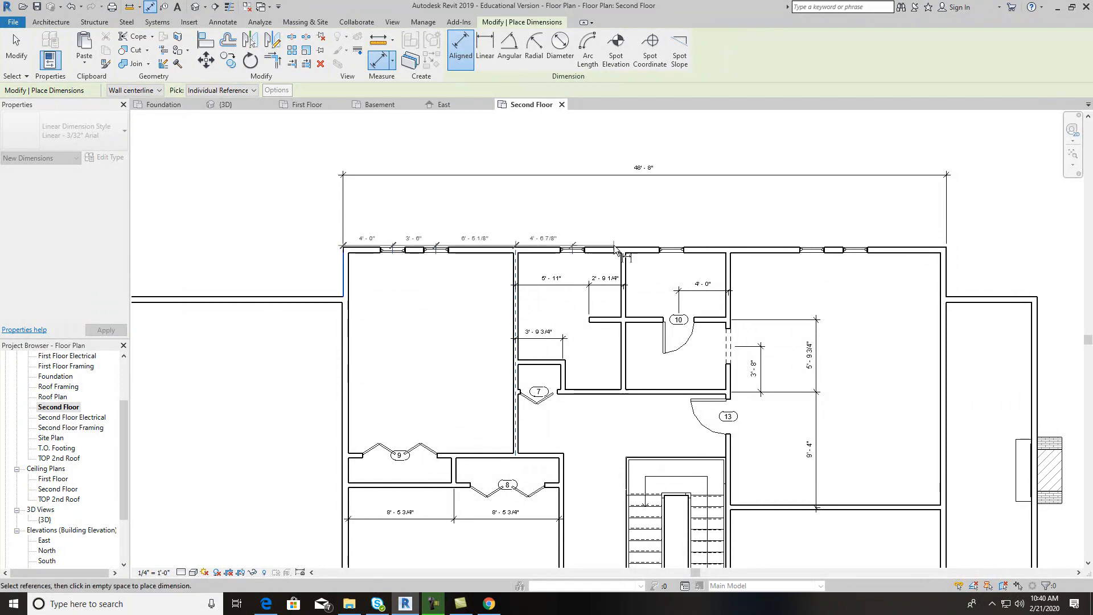
click(623, 251)
click(672, 251)
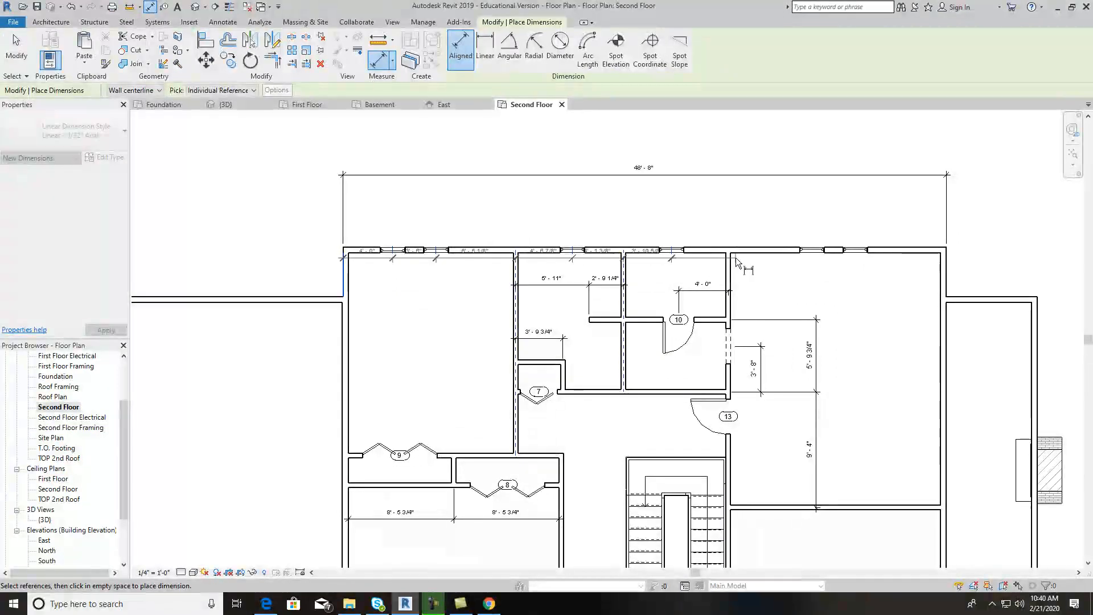
click(730, 251)
click(813, 249)
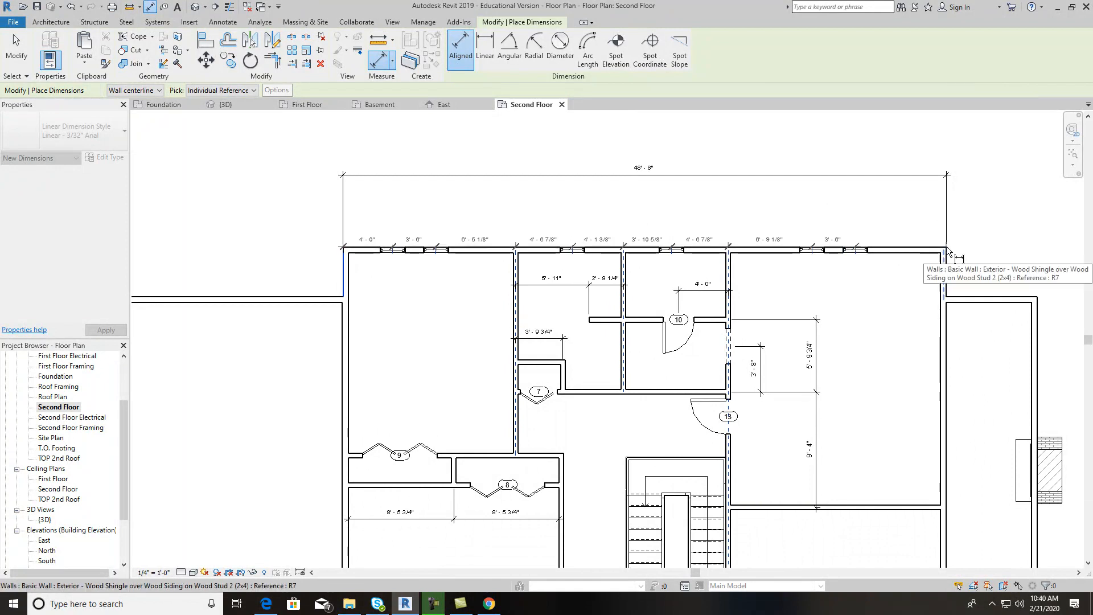
Switch to wall faces, end the string on the chimney-side outer wall face, and place it between the rear wall and overall dimension
click(428, 115)
click(159, 91)
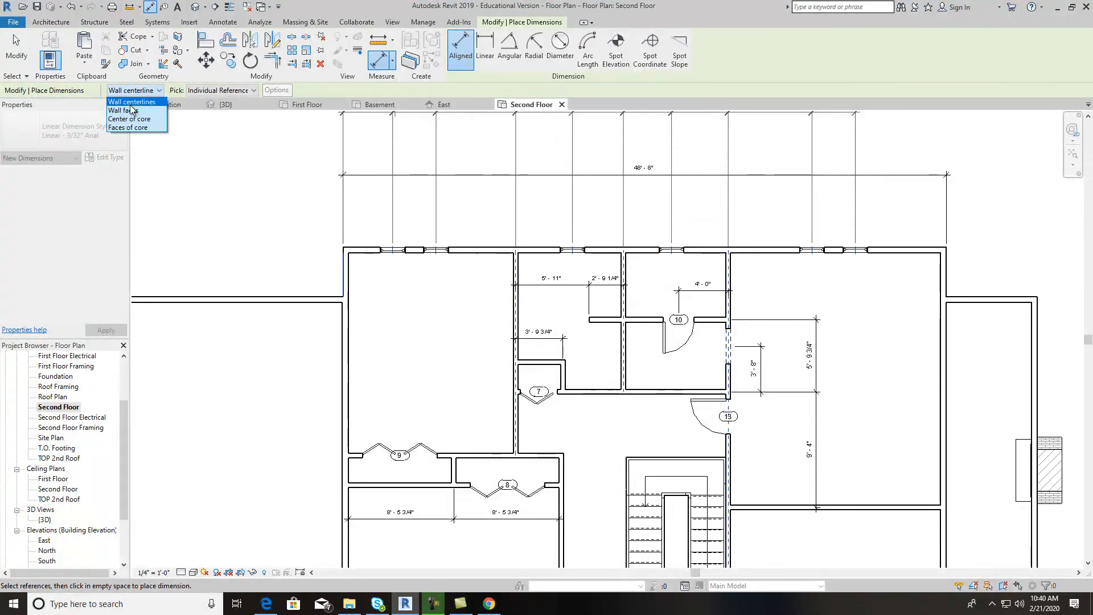
click(135, 112)
click(948, 251)
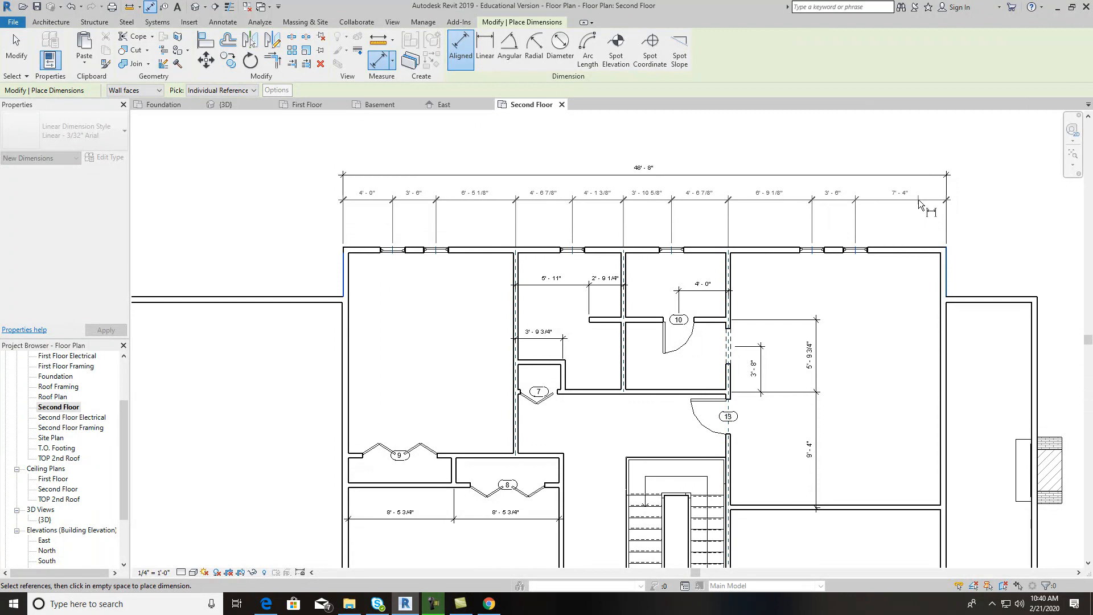
click(920, 204)
key(Escape)
key(Escape)
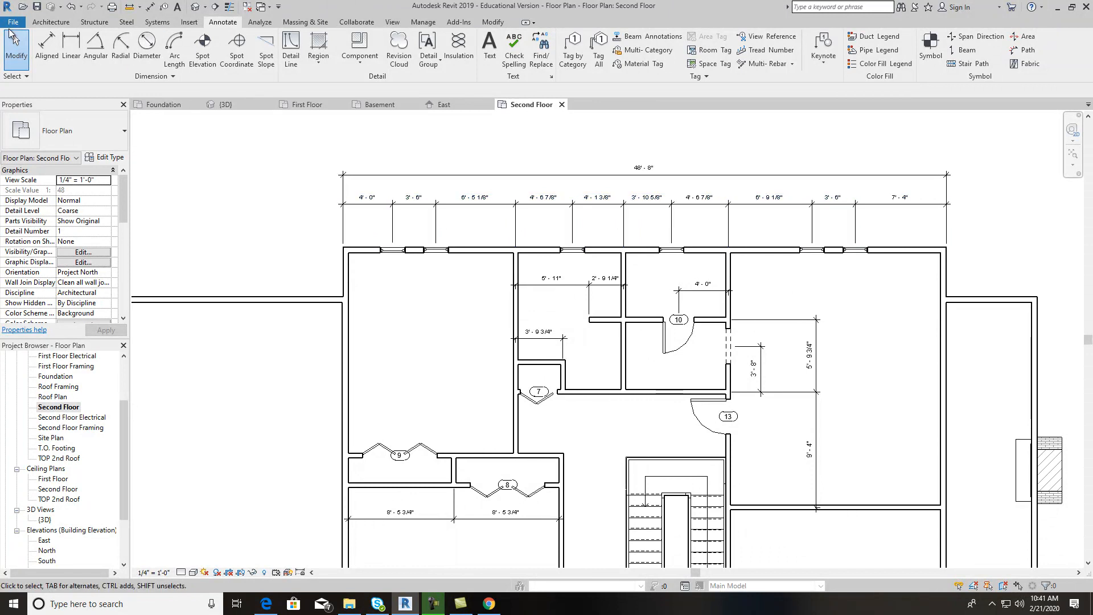
Start a second rear string at the garage-side wall's outer face and add the three interior partitions by wall centerline
click(46, 48)
click(347, 265)
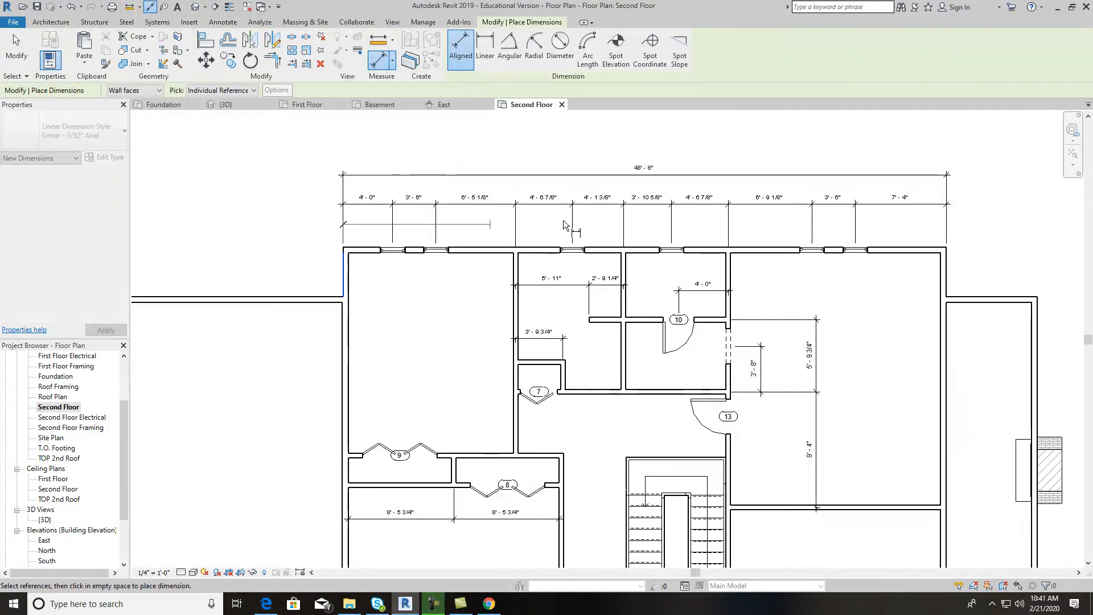
click(142, 90)
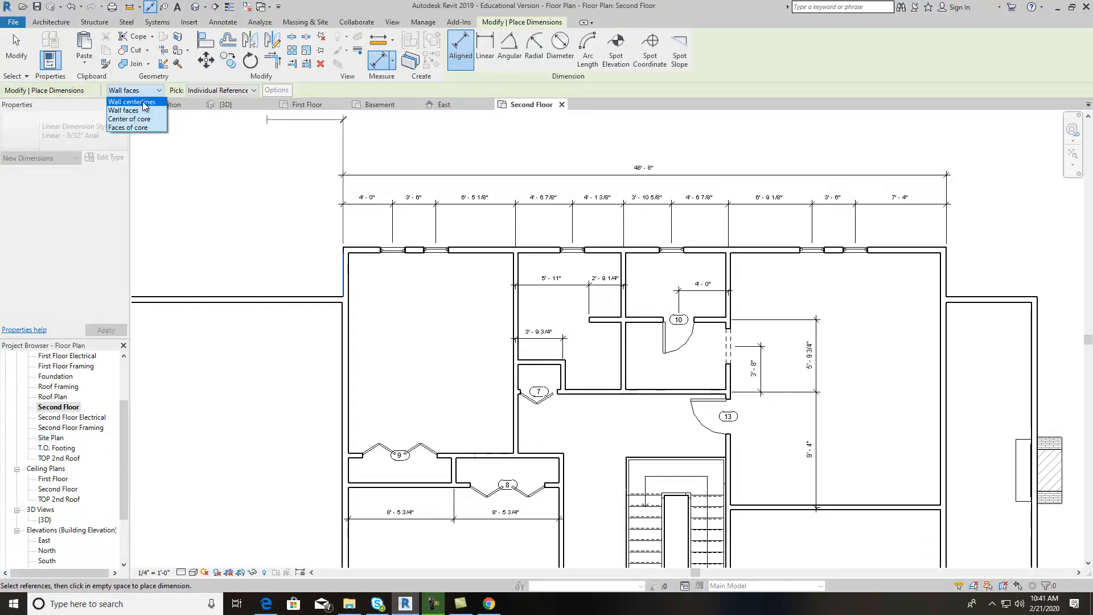
click(132, 102)
click(625, 261)
click(727, 254)
click(683, 134)
Switch to wall faces, finish the partition string on the chimney-side outer face, and place it between the overall and window strings
click(142, 90)
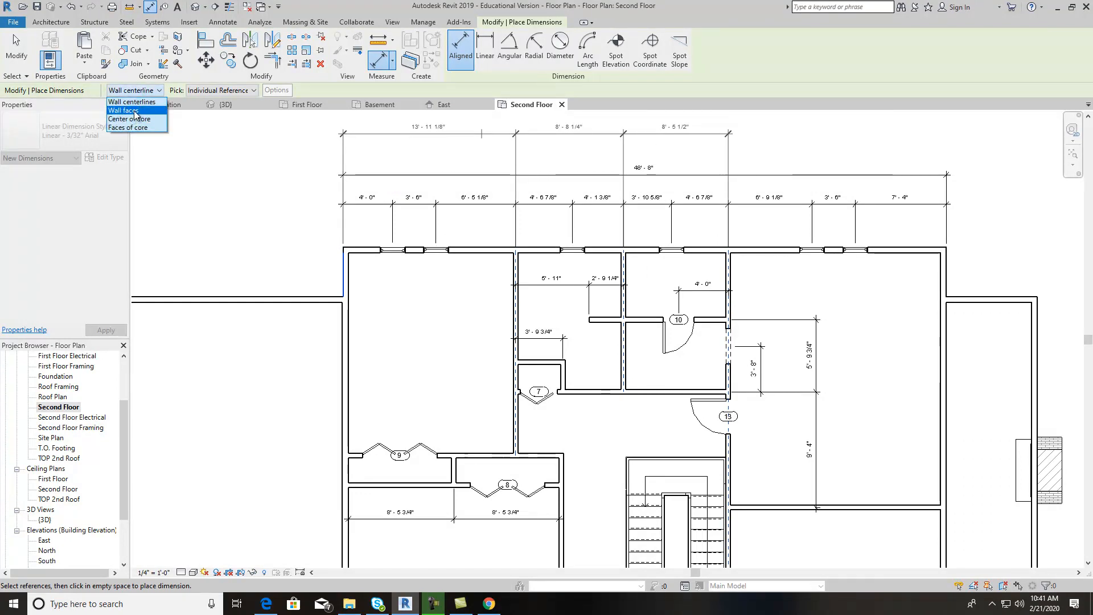
click(134, 110)
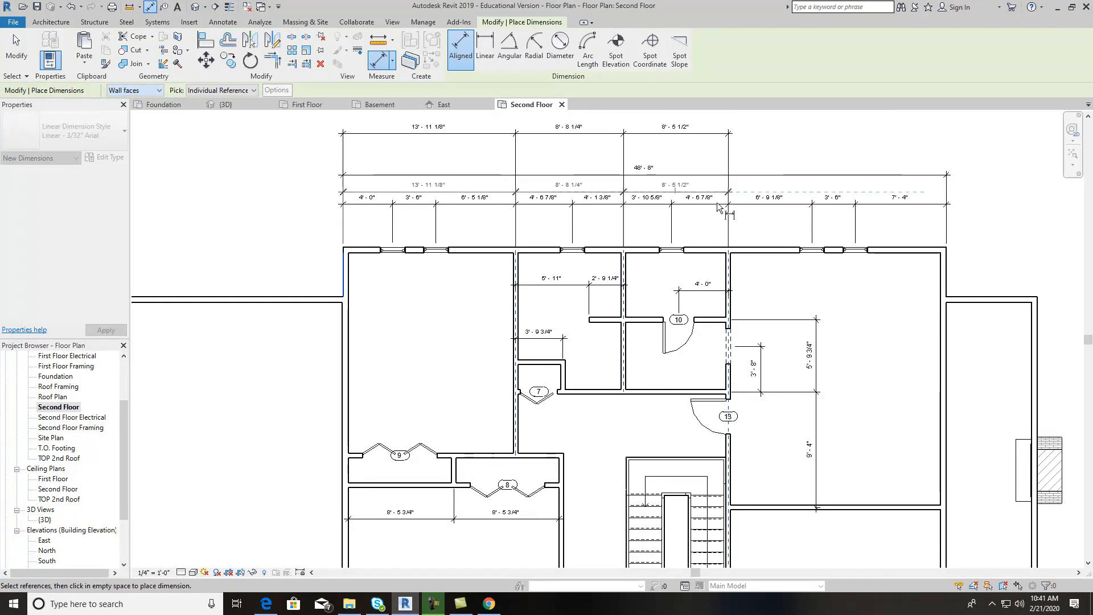
click(946, 257)
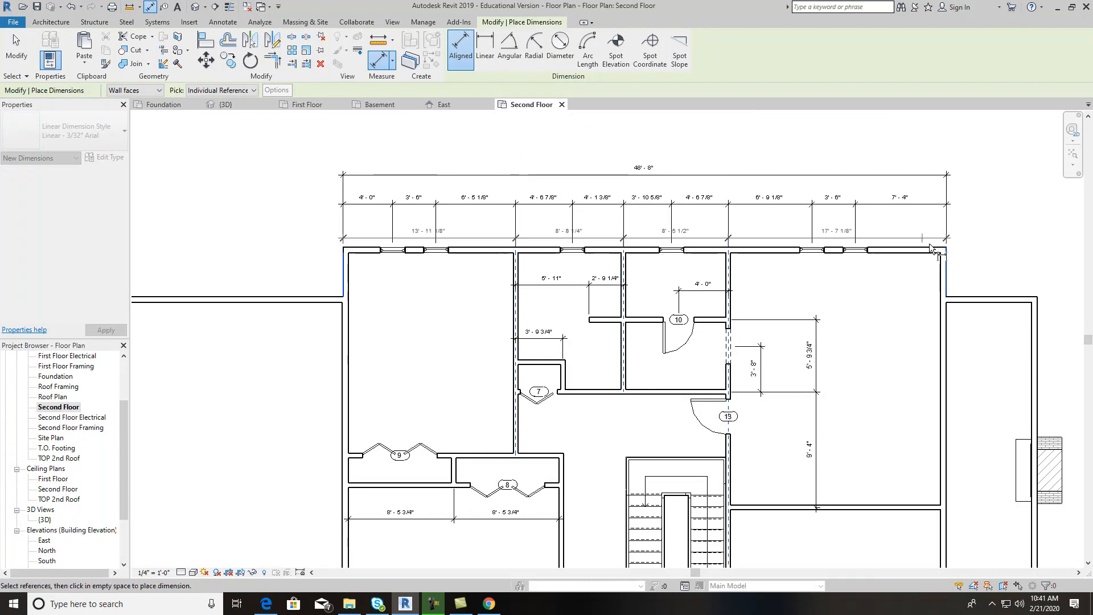
click(853, 185)
key(Escape)
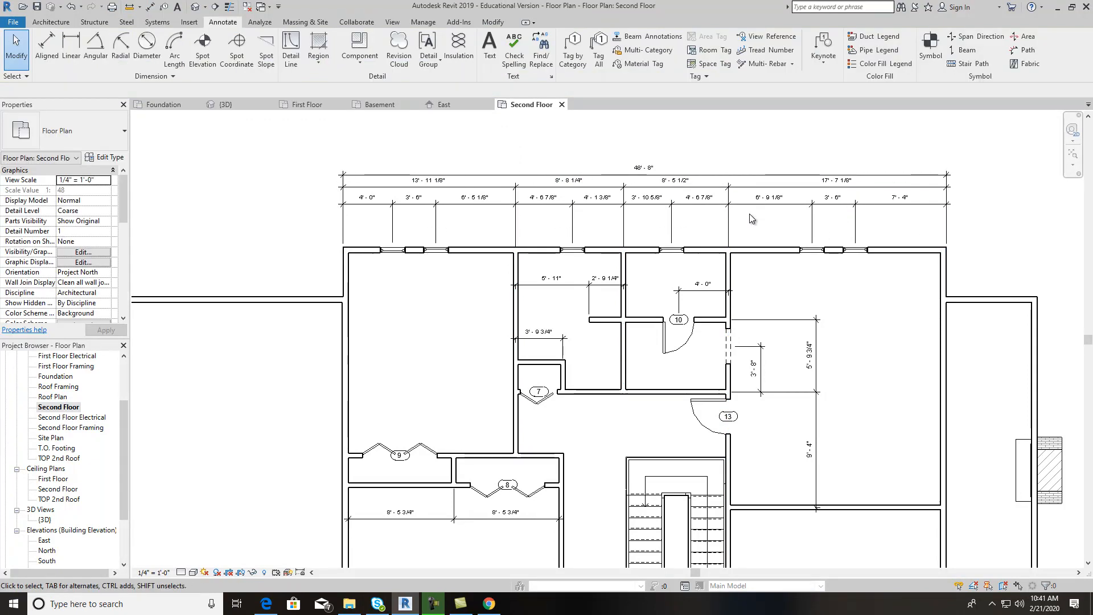
Place an overall aligned dimension between the outer faces of the main house's rear and front walls, outside the chimney
scroll(753, 223, down, 2)
scroll(761, 225, down, 1)
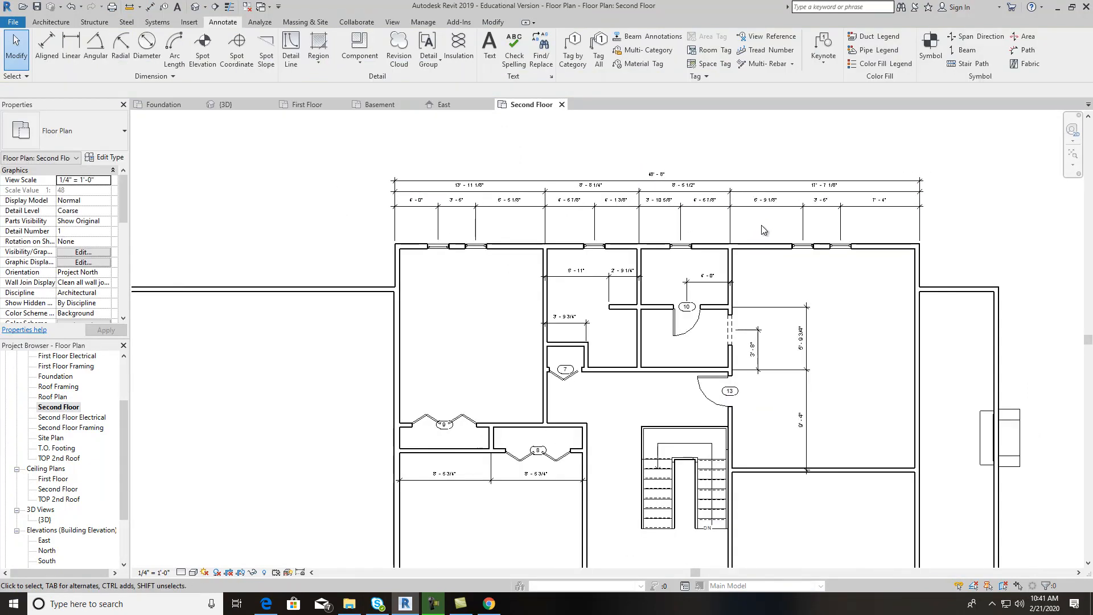
middle_drag(885, 323, 799, 269)
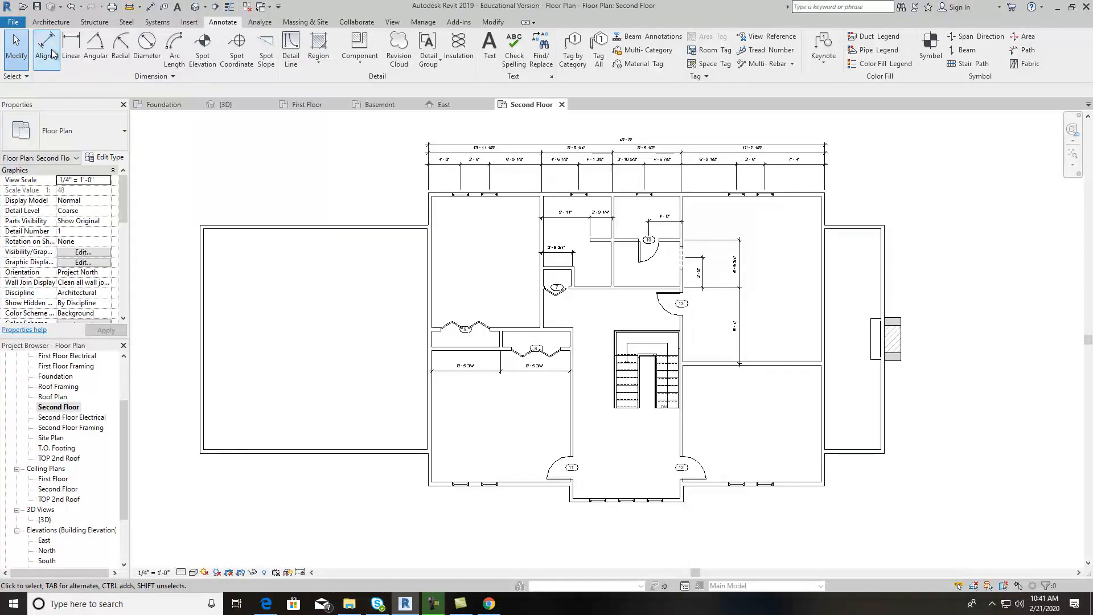
key(d)
key(i)
scroll(798, 214, up, 2)
scroll(734, 268, up, 2)
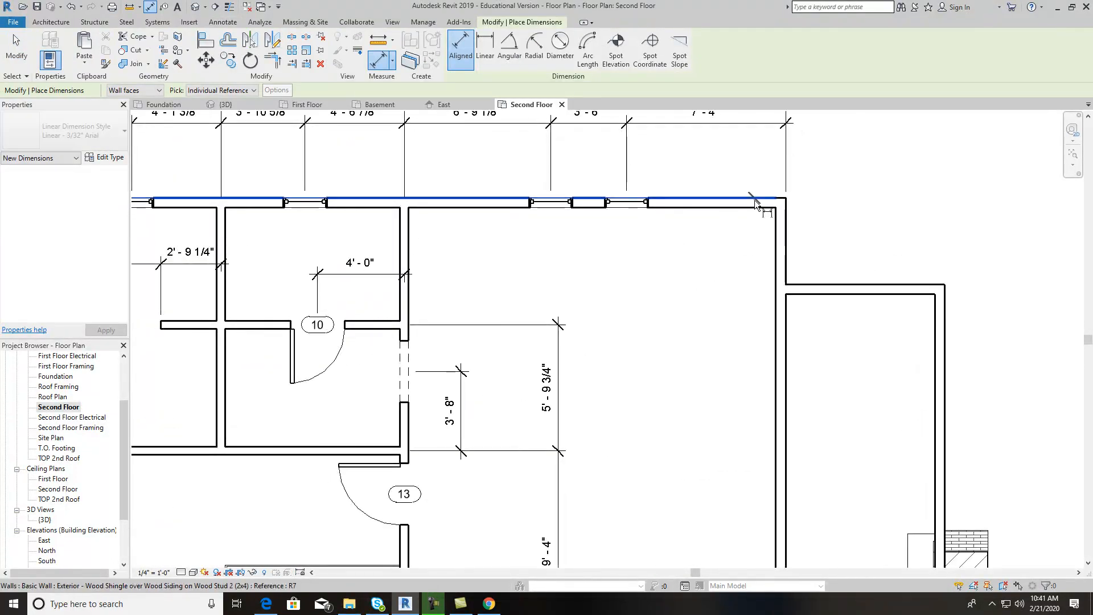
scroll(754, 199, down, 3)
middle_drag(769, 237, 791, 351)
scroll(773, 463, up, 3)
click(772, 454)
scroll(780, 450, down, 4)
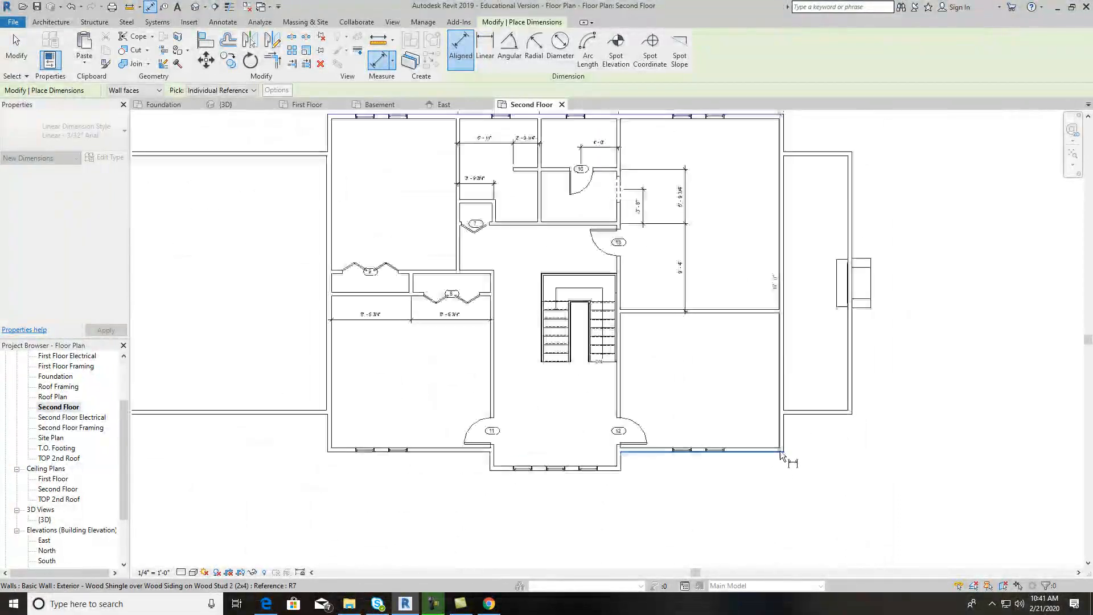
scroll(744, 456, up, 2)
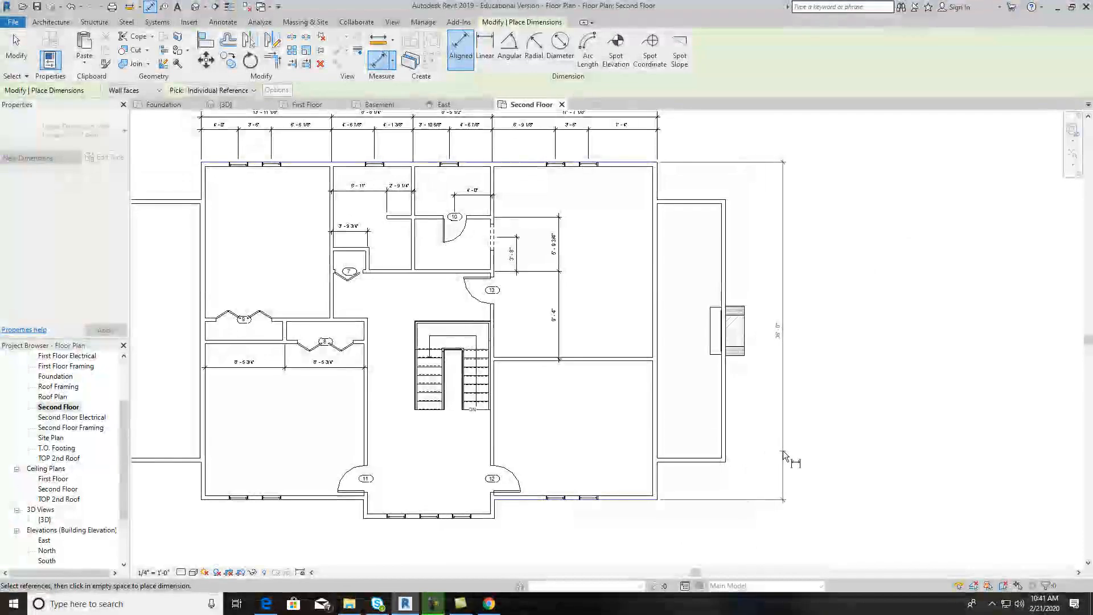
click(781, 431)
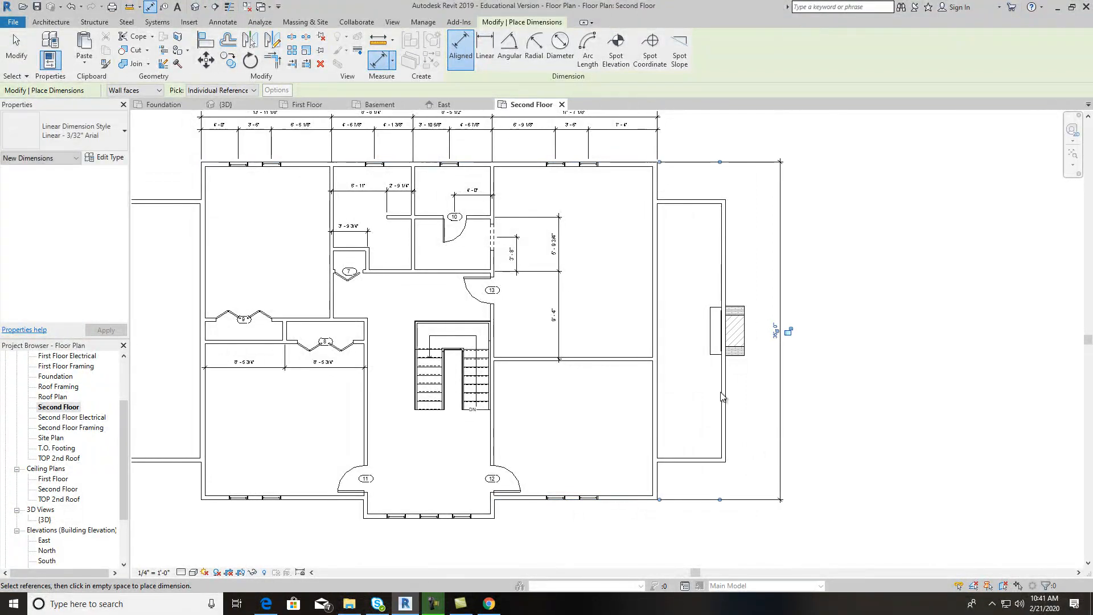
scroll(703, 319, down, 2)
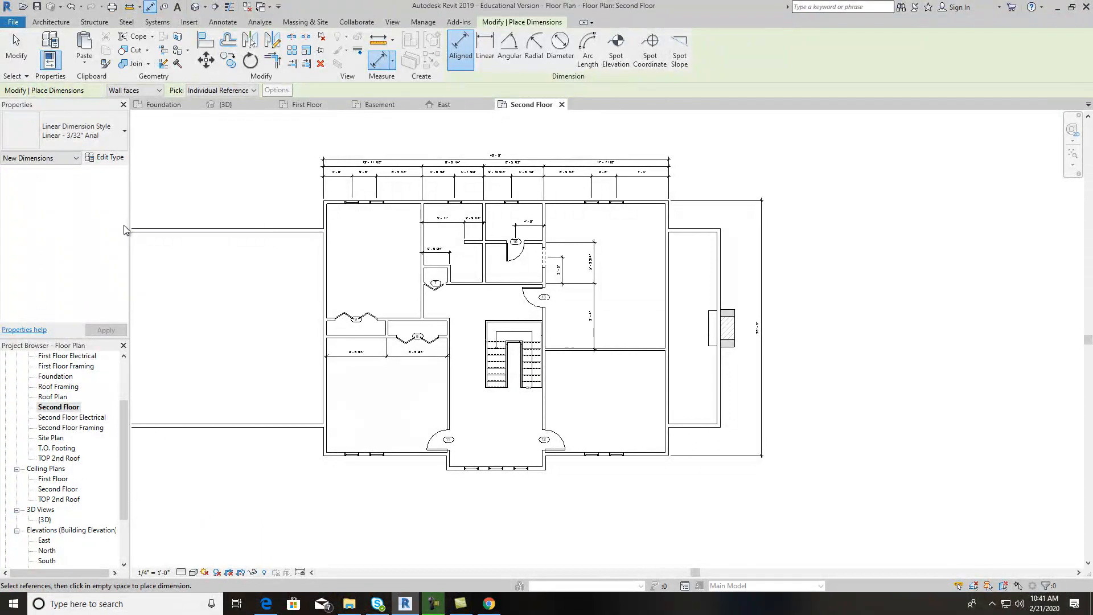
key(Escape)
Examine the top, bottom and view depth level choices in the Second Floor plan's view range, and leave without changes
drag(122, 193, 127, 248)
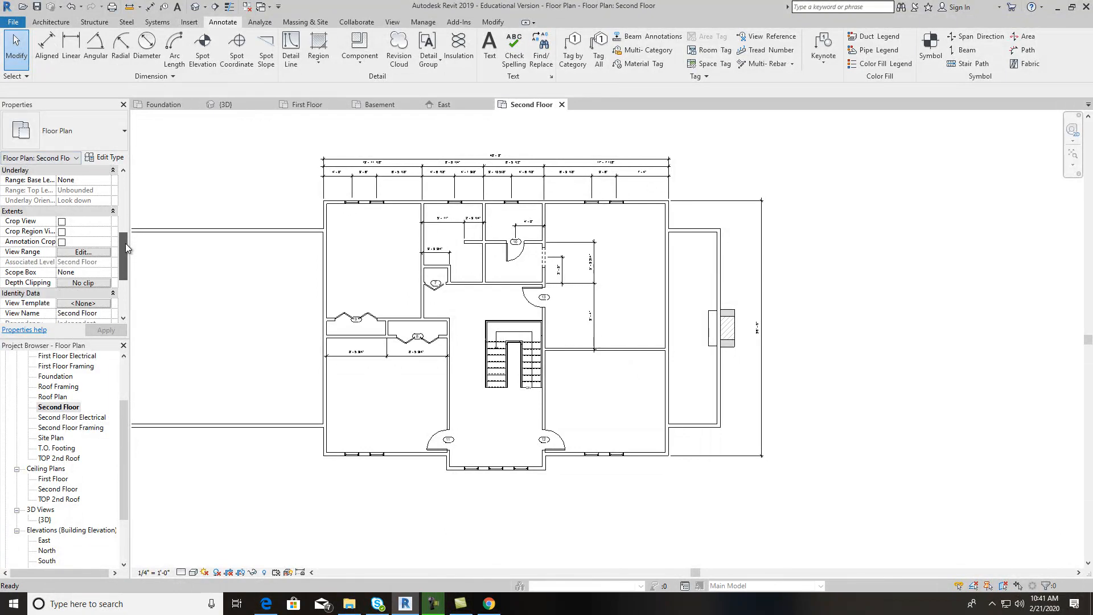
click(83, 252)
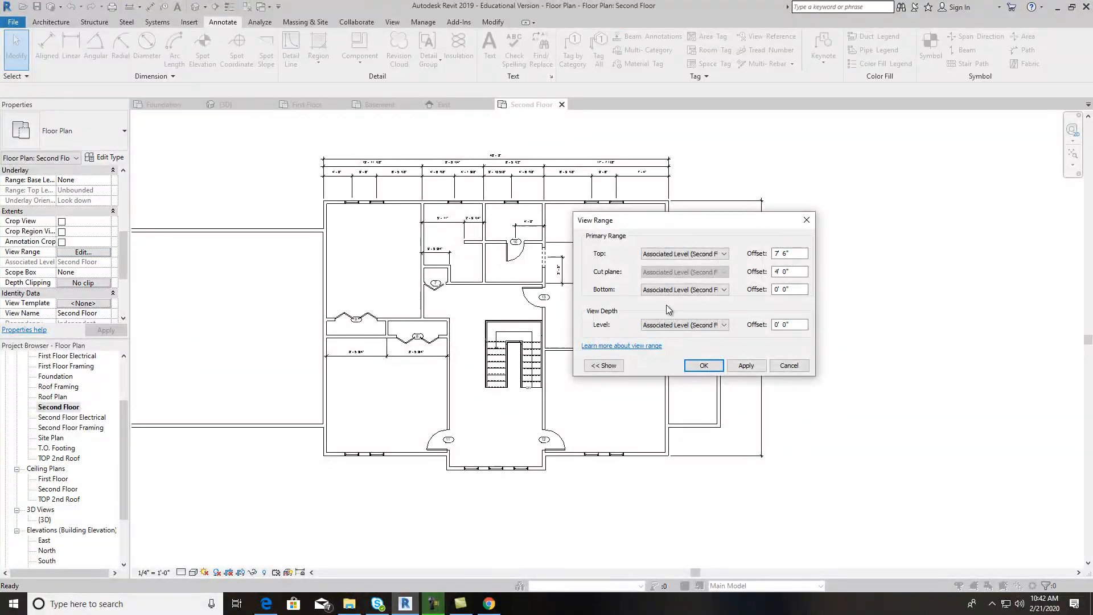
click(724, 290)
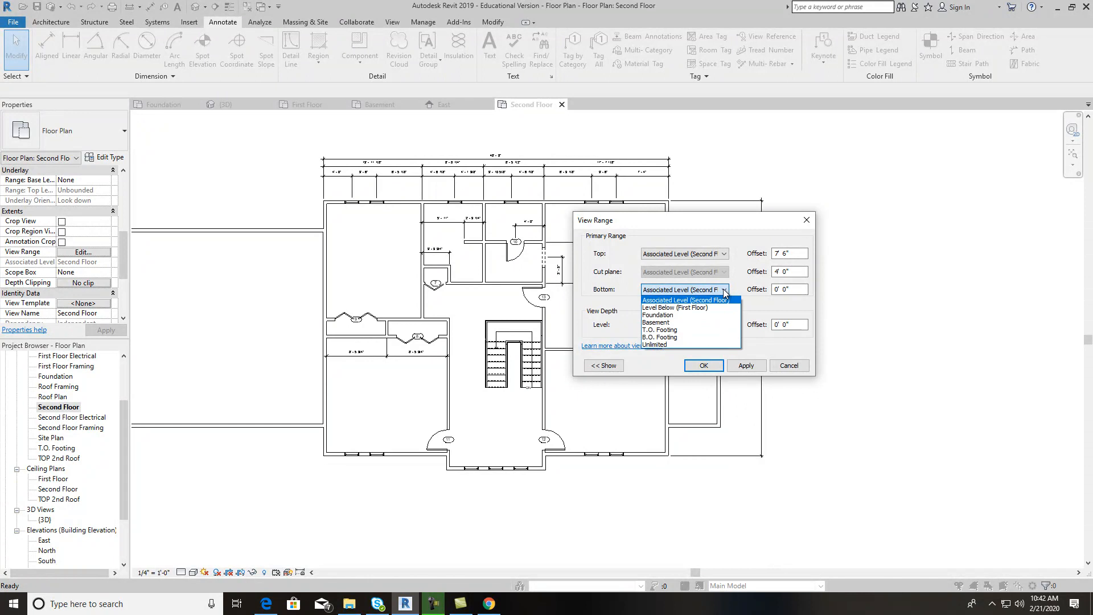
click(724, 290)
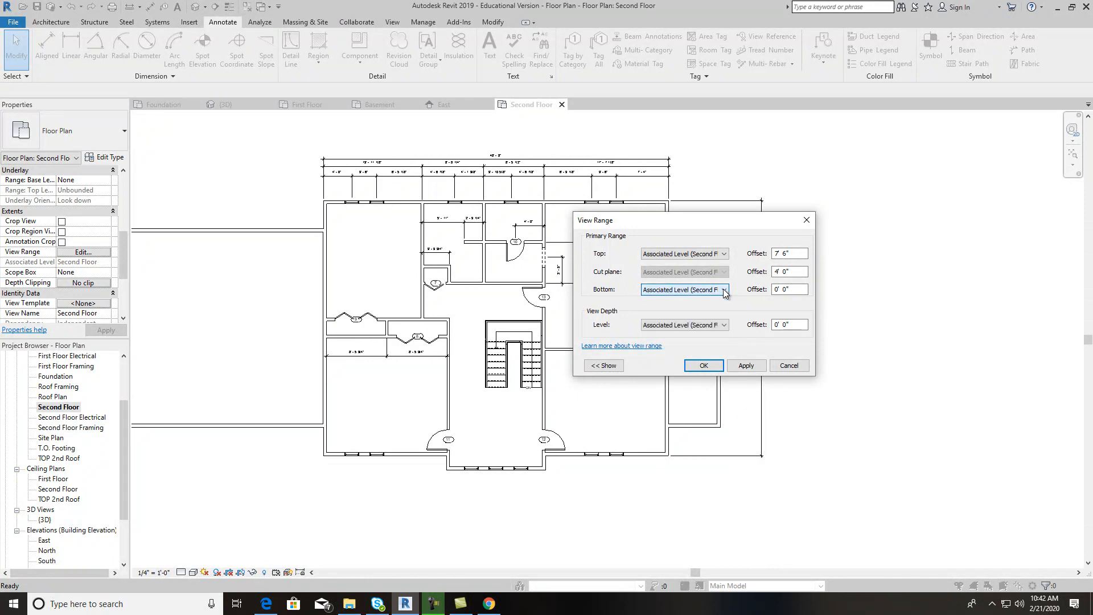
click(721, 257)
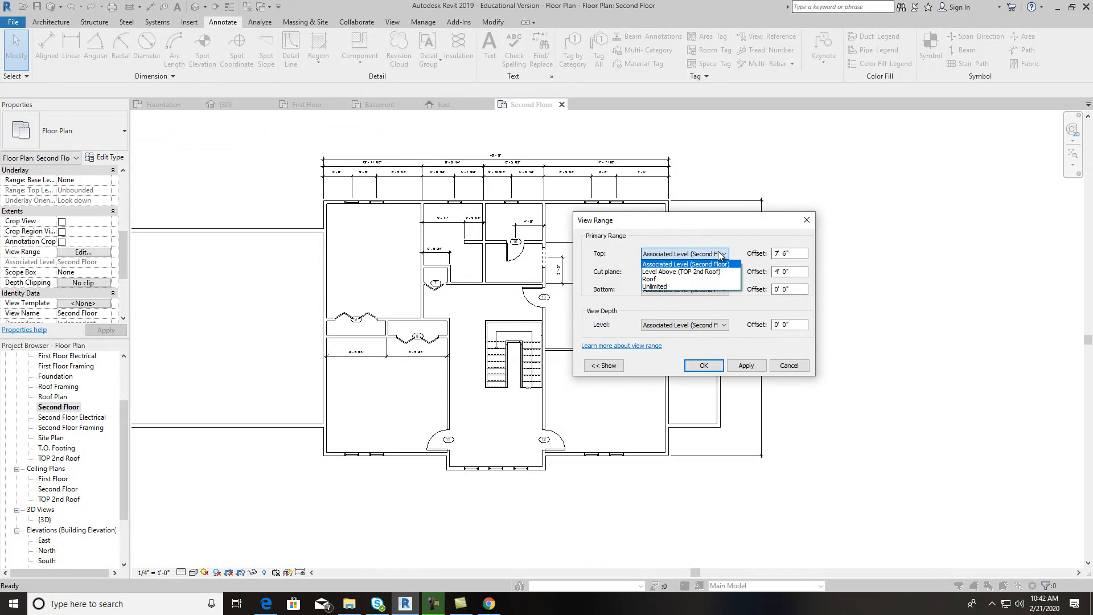
click(721, 257)
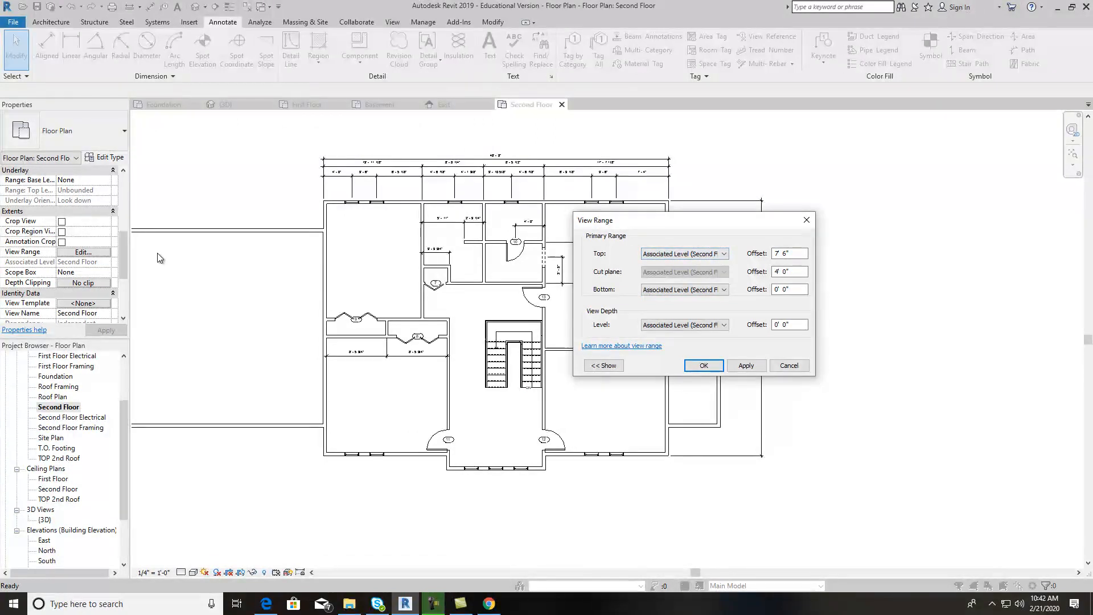
click(725, 326)
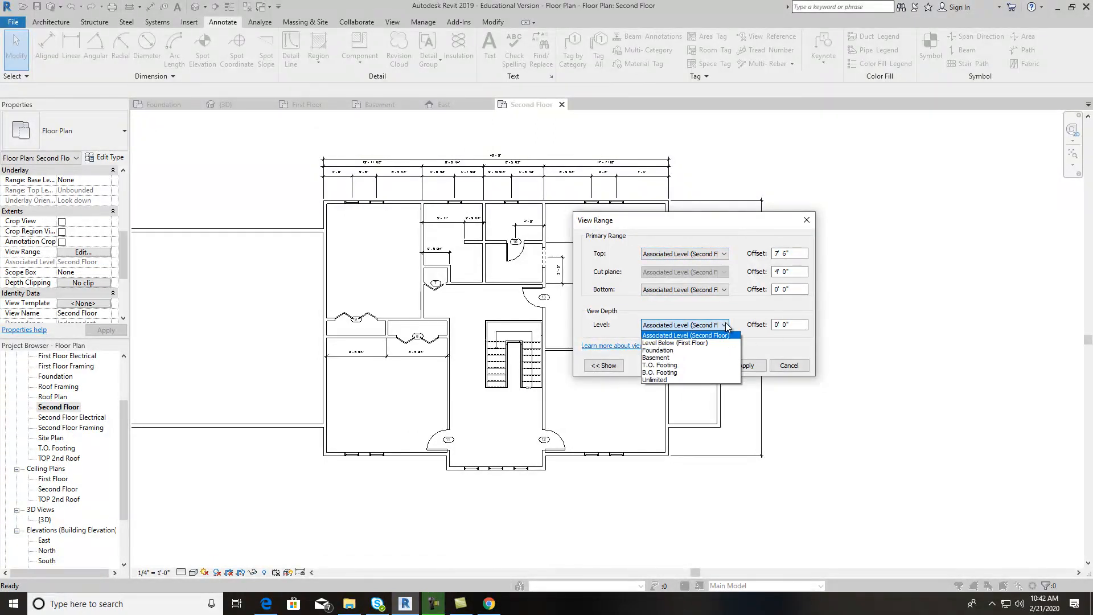
click(724, 325)
click(725, 325)
click(725, 325)
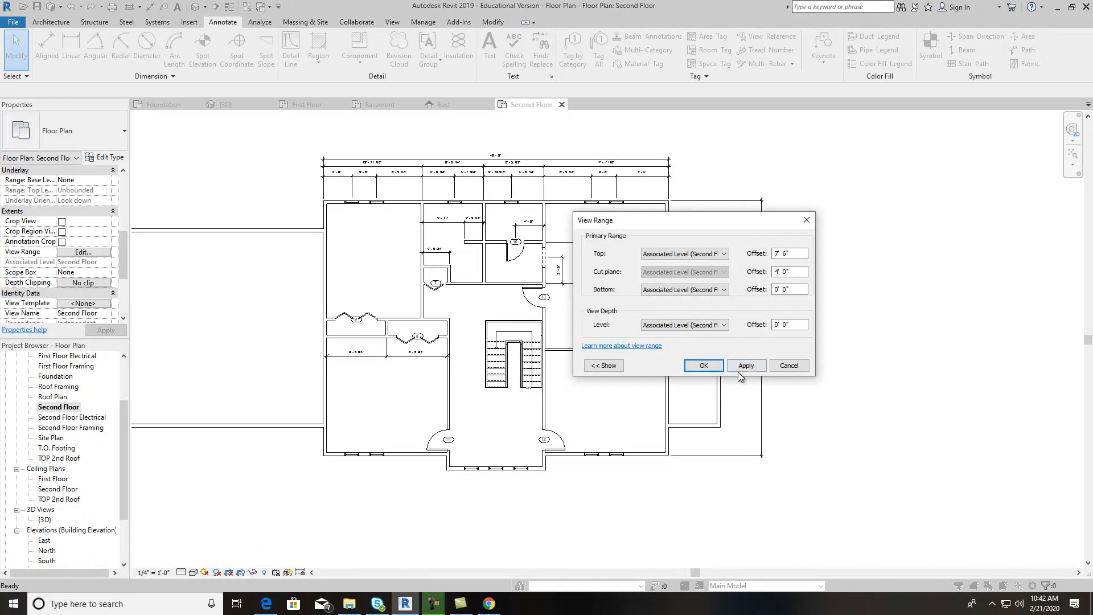
click(789, 366)
Open the East elevation to examine how the walls relate to the floor and roof levels
mouse_move(126, 251)
mouse_down()
mouse_move(124, 287)
mouse_move(125, 243)
mouse_up()
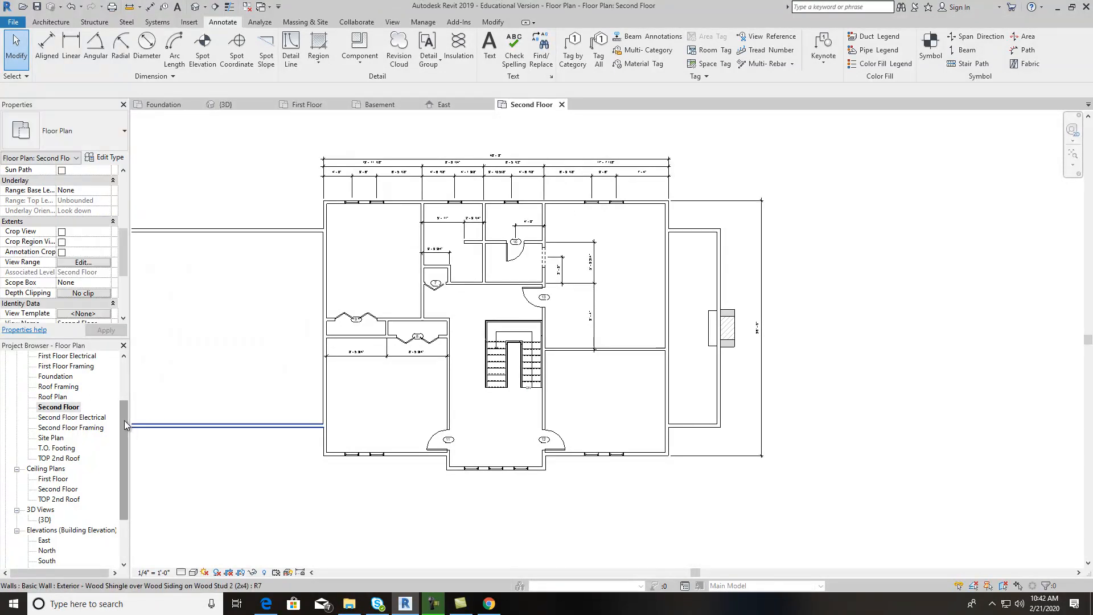
scroll(115, 464, down, 3)
double_click(48, 469)
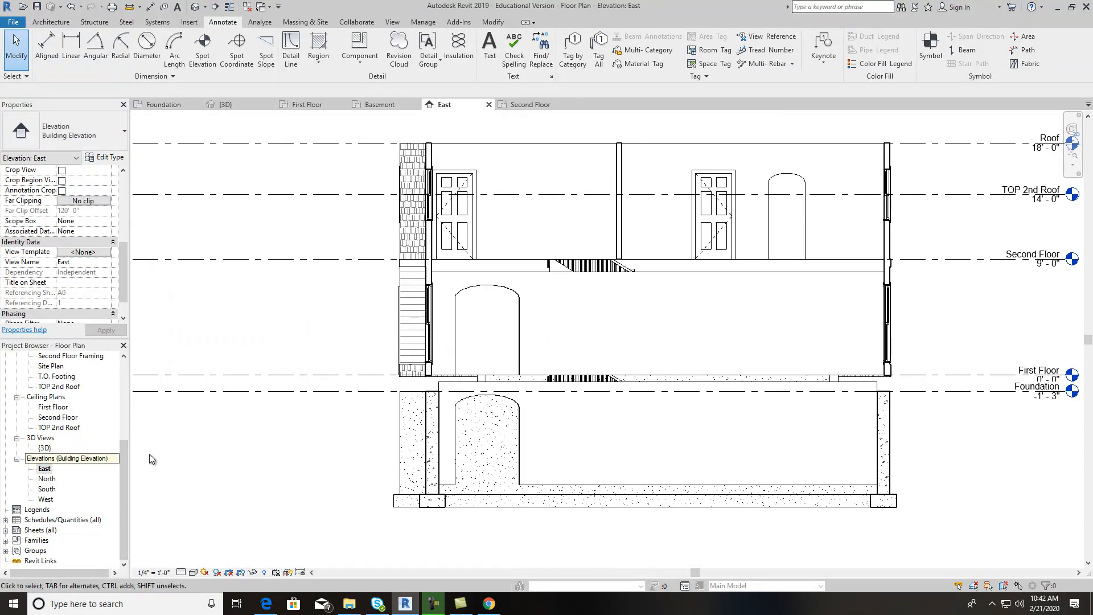
scroll(860, 347, down, 3)
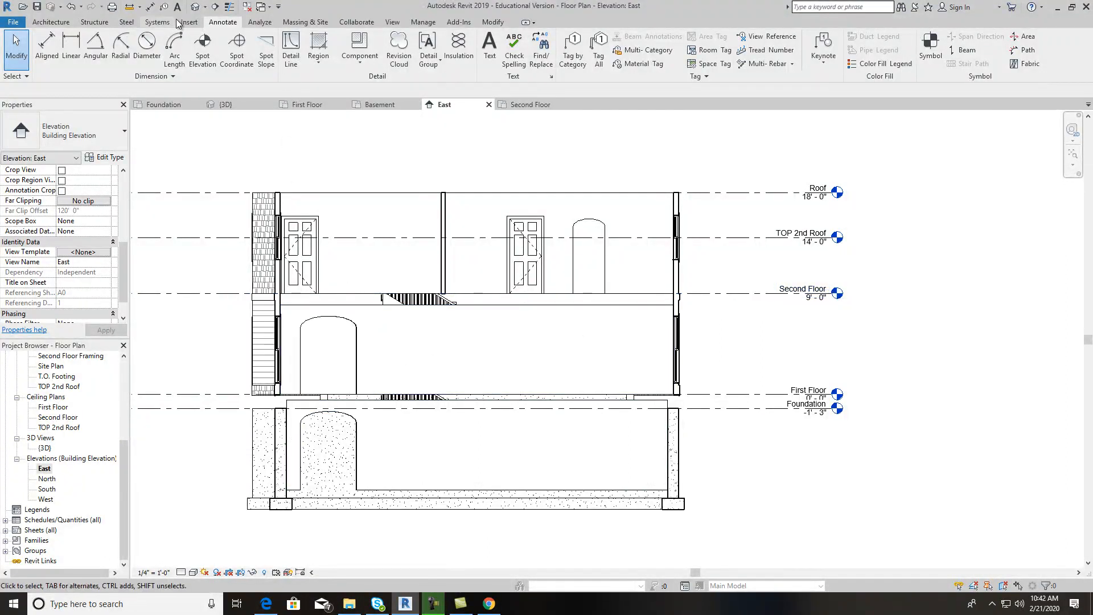
Open the 3D view and orient it to Front to examine the garage and chimney-side wall heights against the levels
click(196, 10)
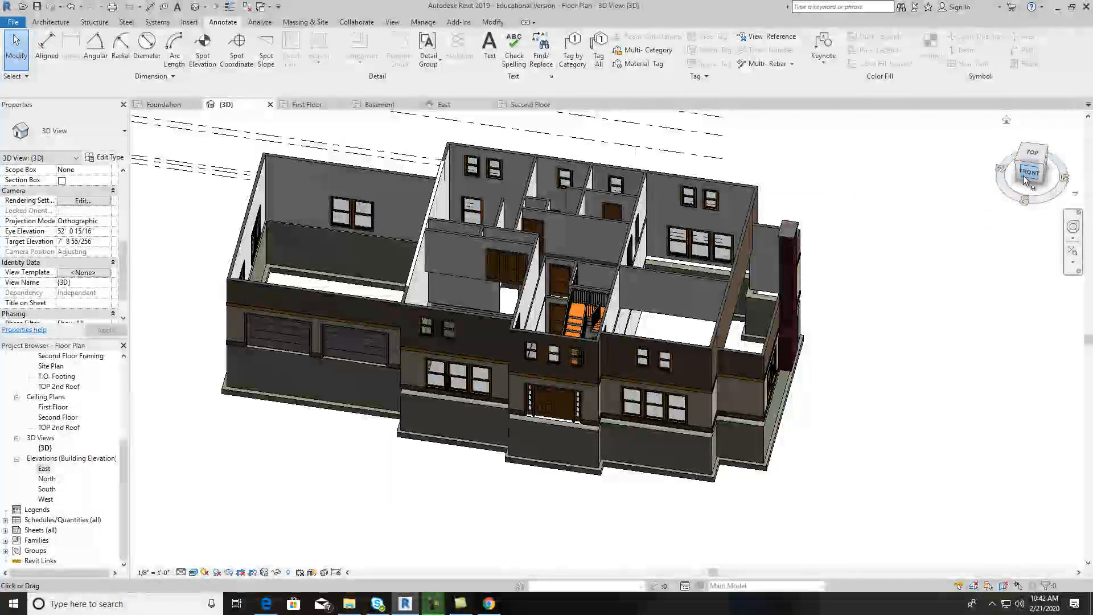
click(1026, 176)
scroll(585, 370, up, 2)
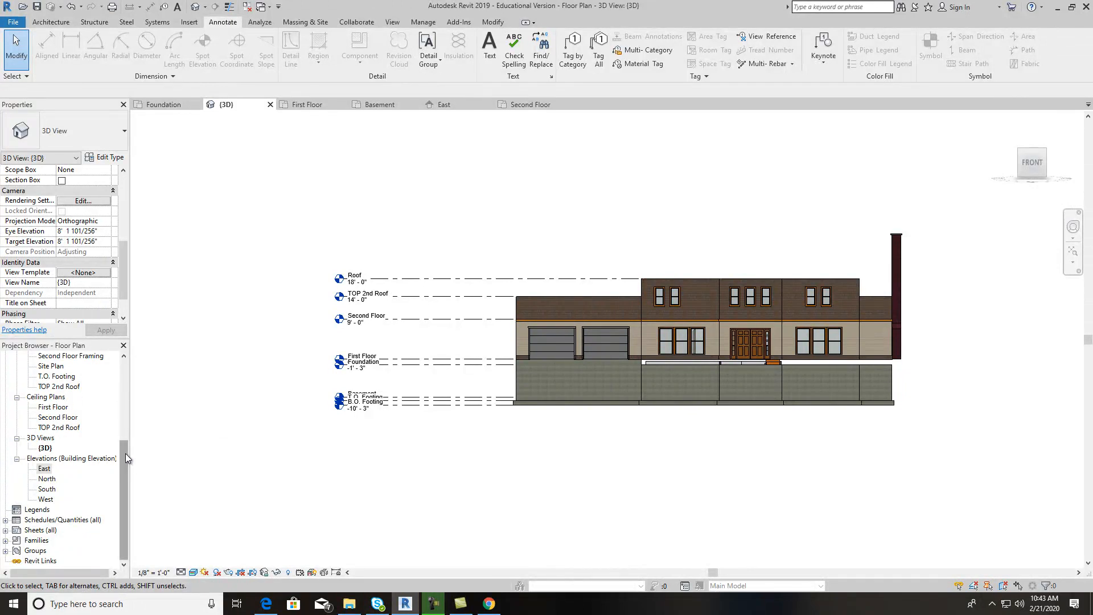
Return to the Second Floor plan and start an aligned dimension at the rear wall's outer face
click(45, 468)
scroll(78, 457, up, 5)
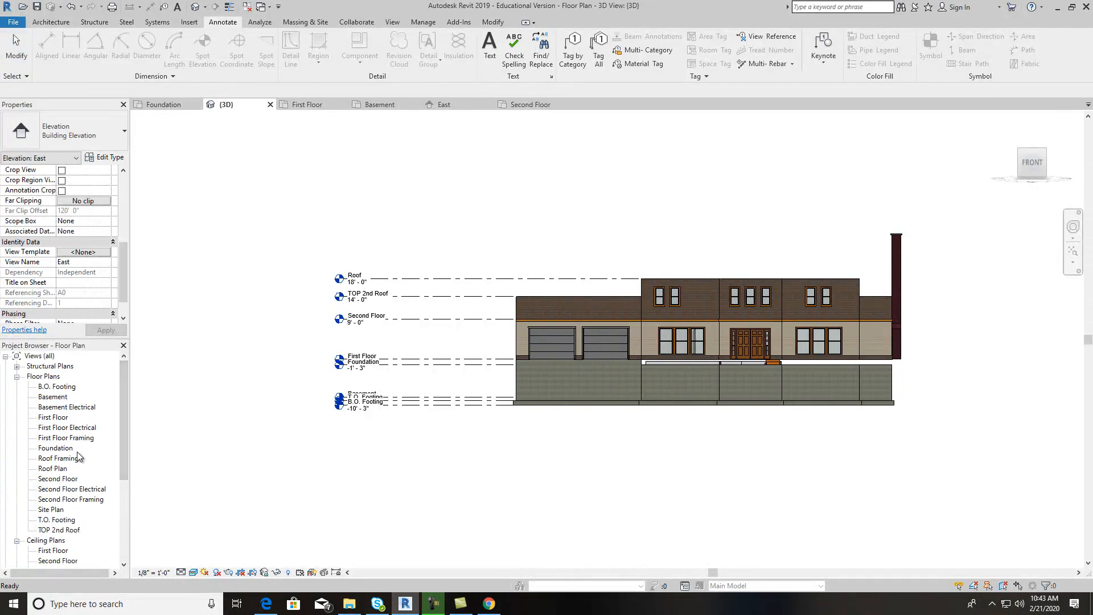
double_click(57, 479)
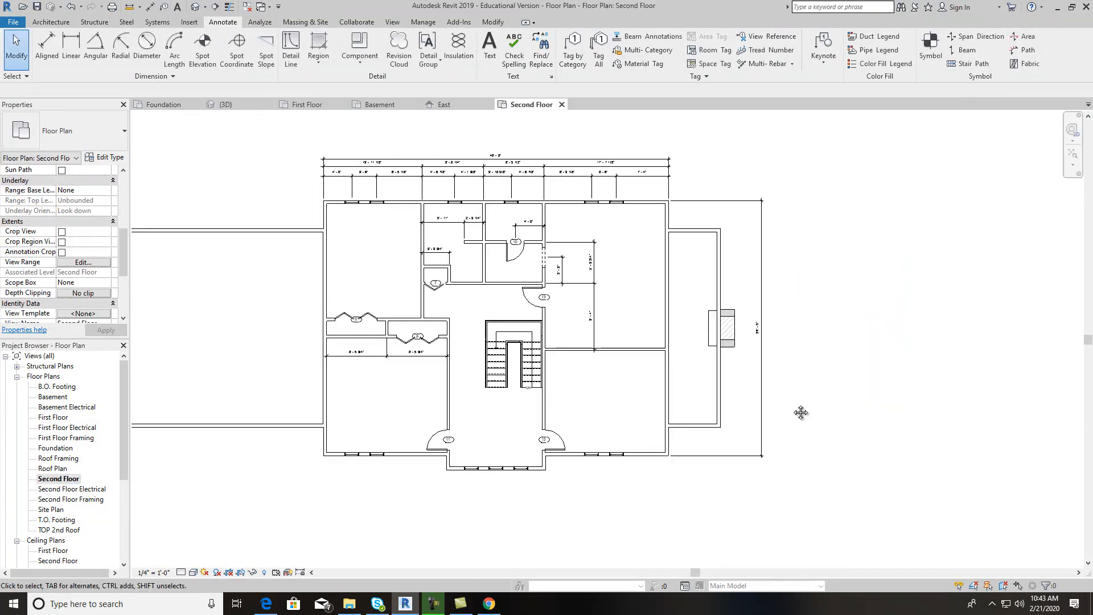
middle_drag(791, 409, 830, 392)
click(47, 48)
scroll(678, 163, up, 5)
click(705, 202)
scroll(753, 317, down, 2)
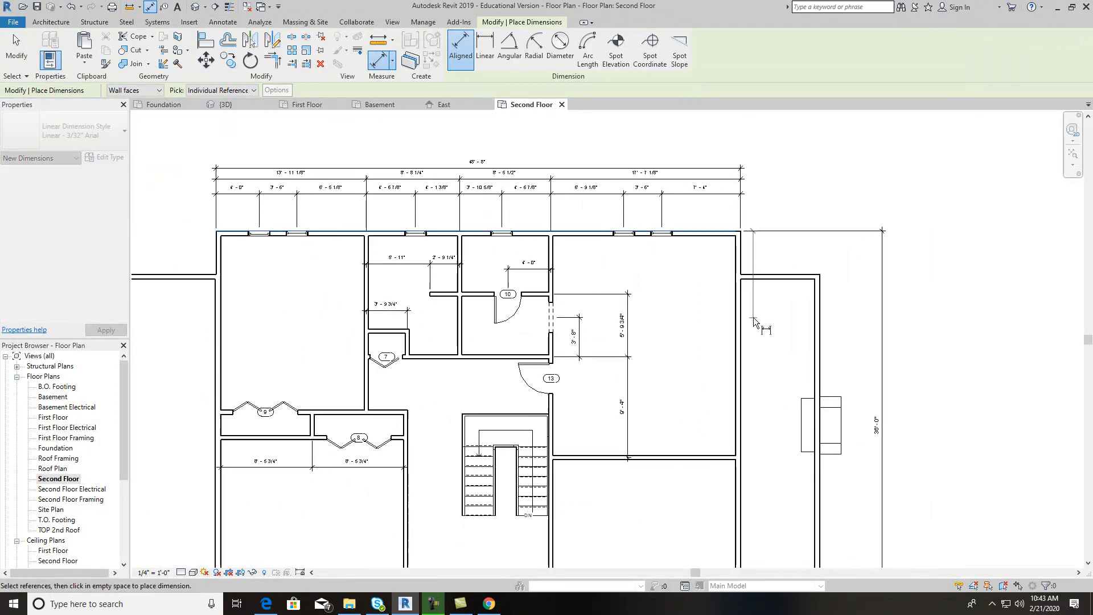
Add the chimney-side partition by wall centerline, finish on the front wall's outer face by wall faces, and place the string inside the overall dimension
scroll(756, 317, down, 1)
middle_drag(729, 441, 705, 274)
scroll(703, 275, up, 1)
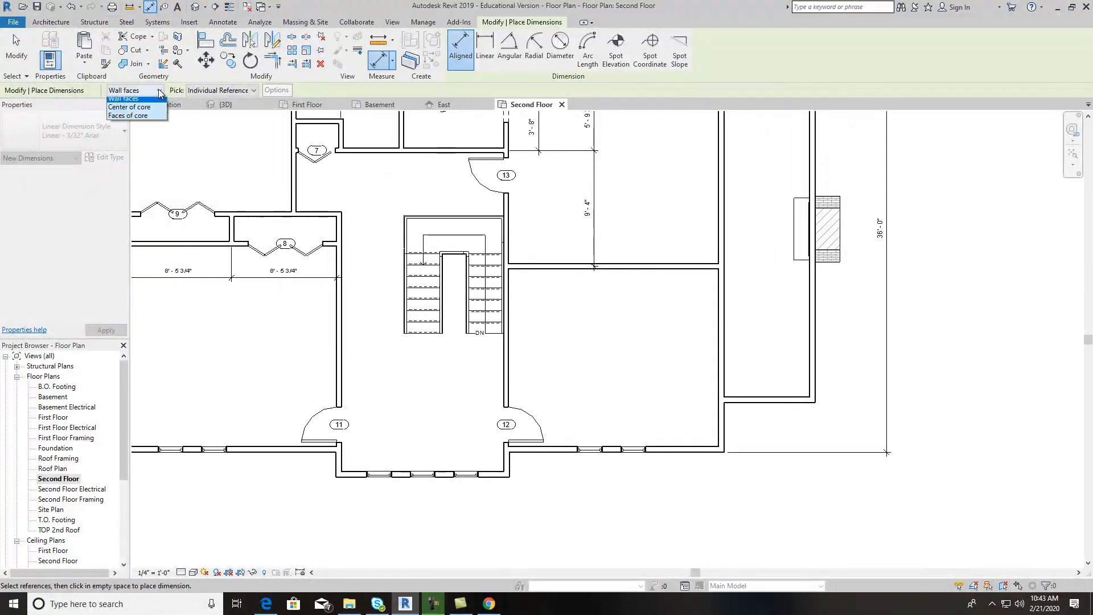
click(657, 266)
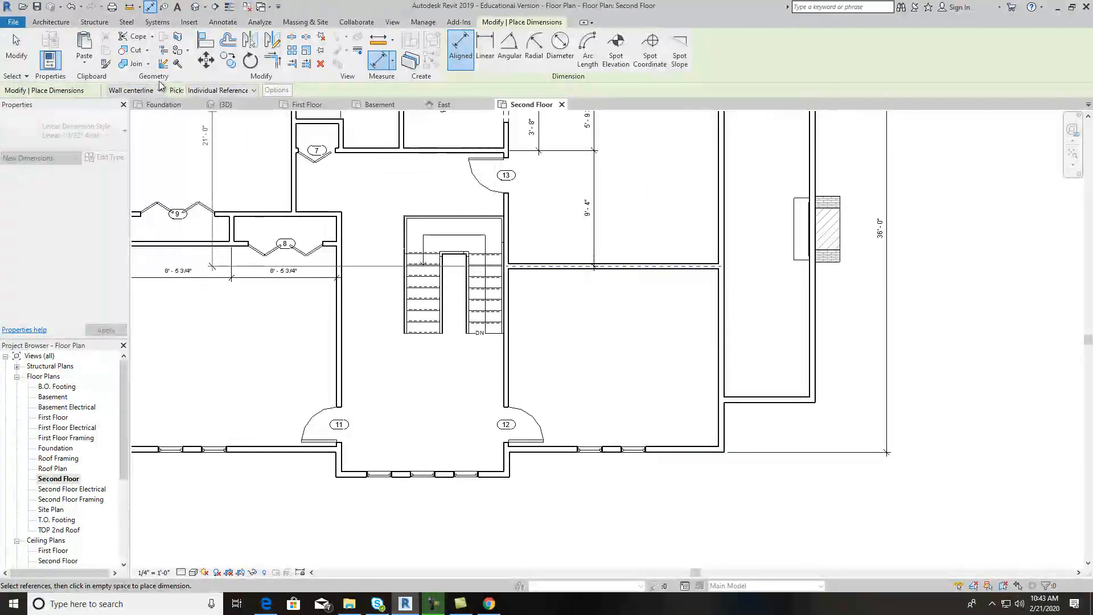
click(139, 110)
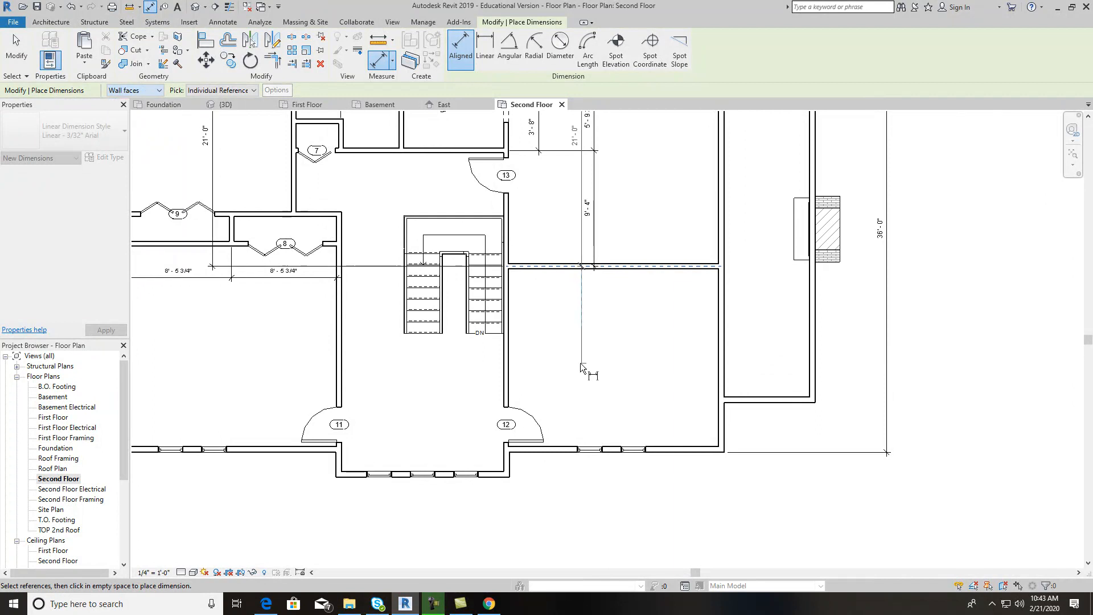
click(702, 453)
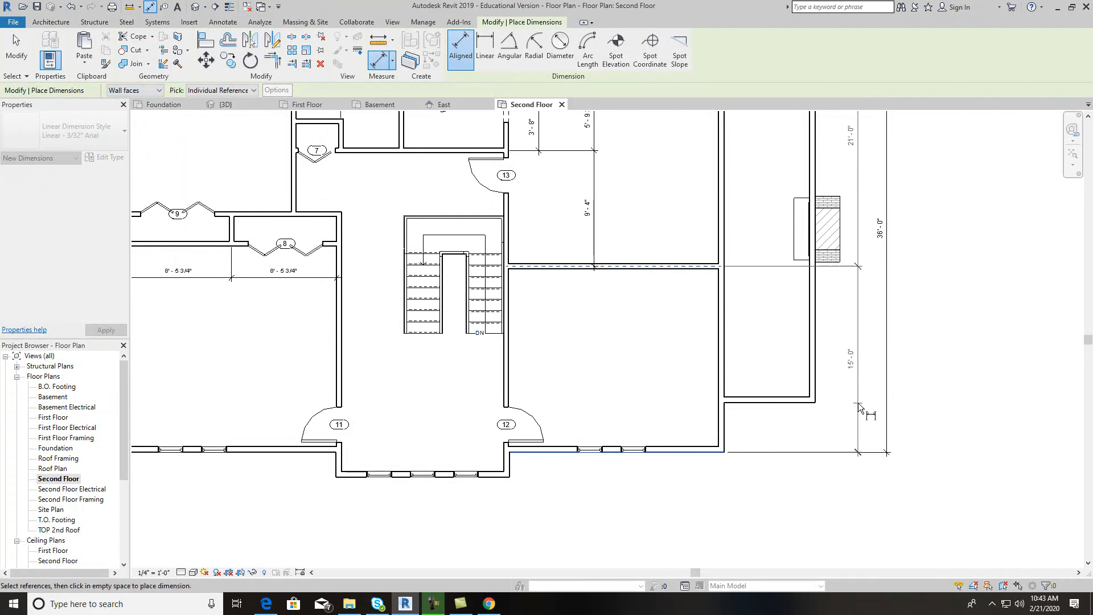
click(872, 402)
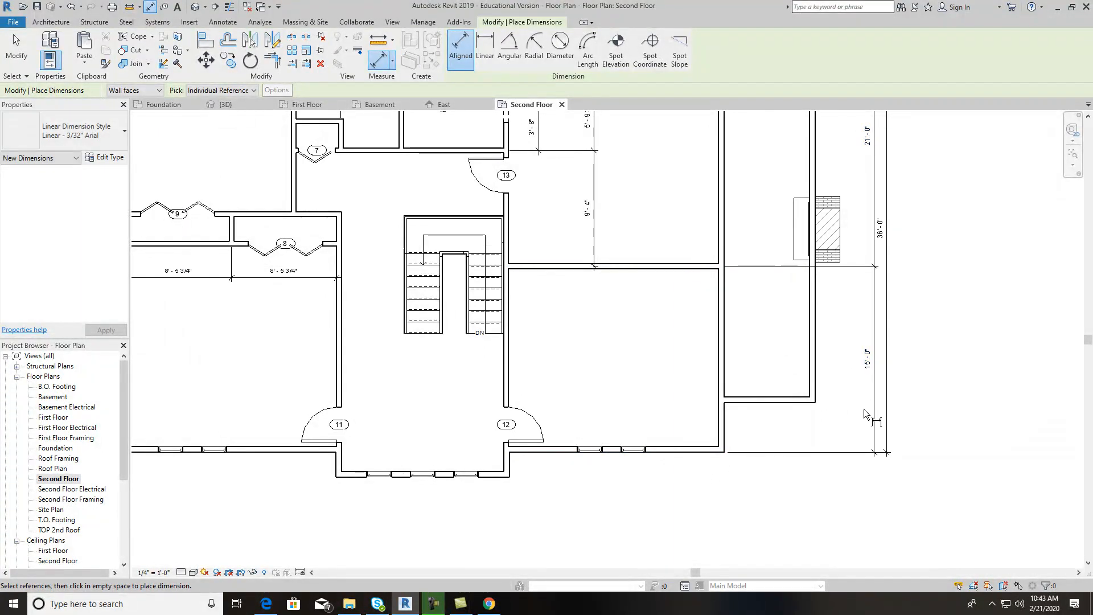
Place an overall aligned dimension between the main house's rear and front outer wall faces, outside the garage, and end the command
scroll(842, 467, down, 3)
middle_drag(786, 472, 876, 483)
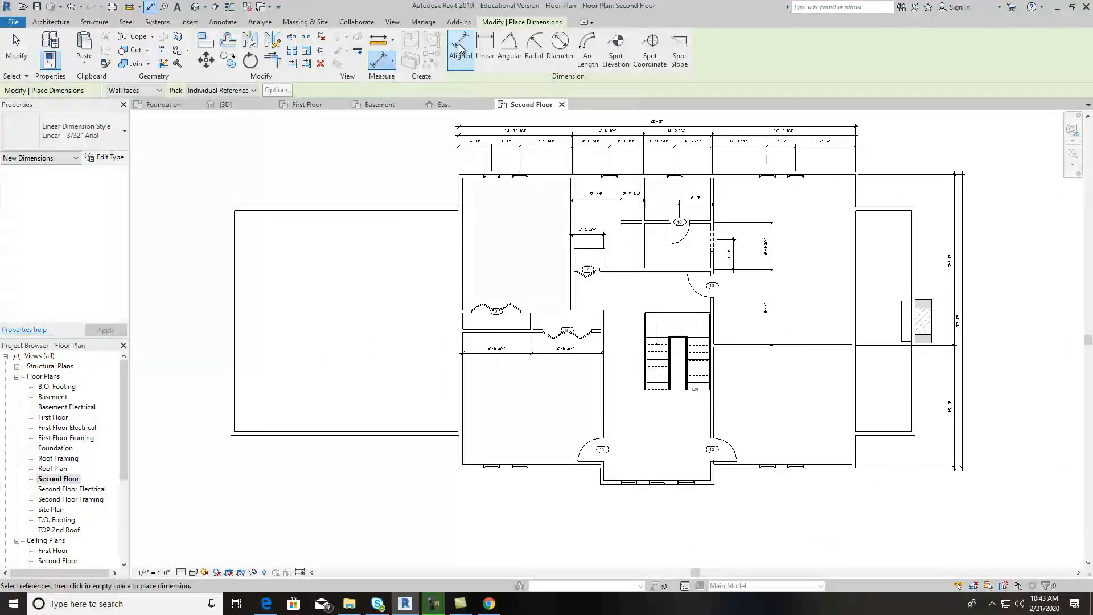
scroll(480, 146, up, 2)
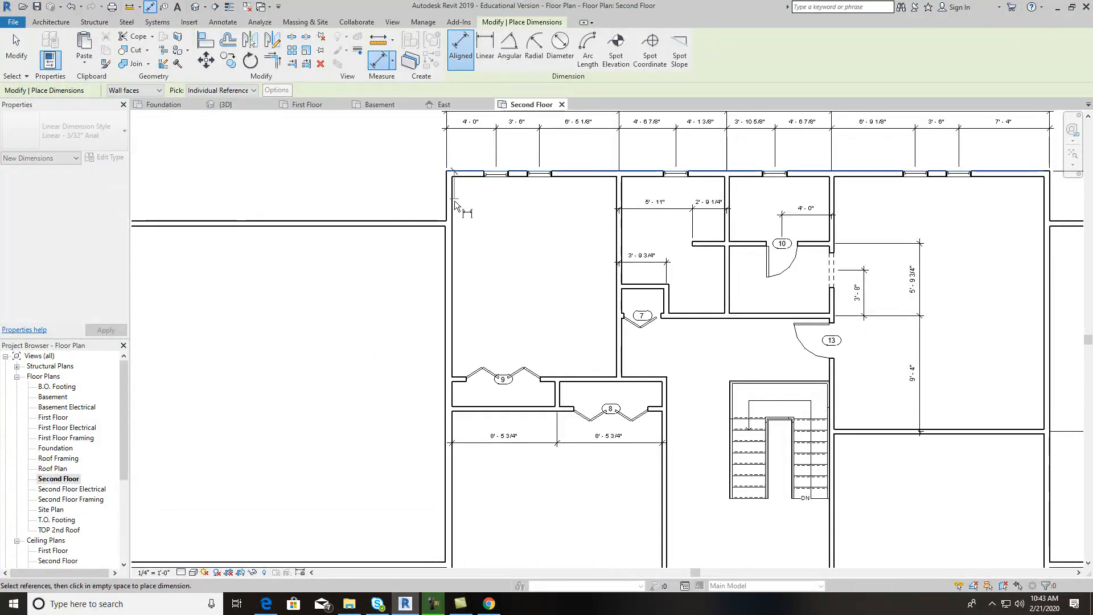
scroll(464, 254, down, 2)
click(457, 492)
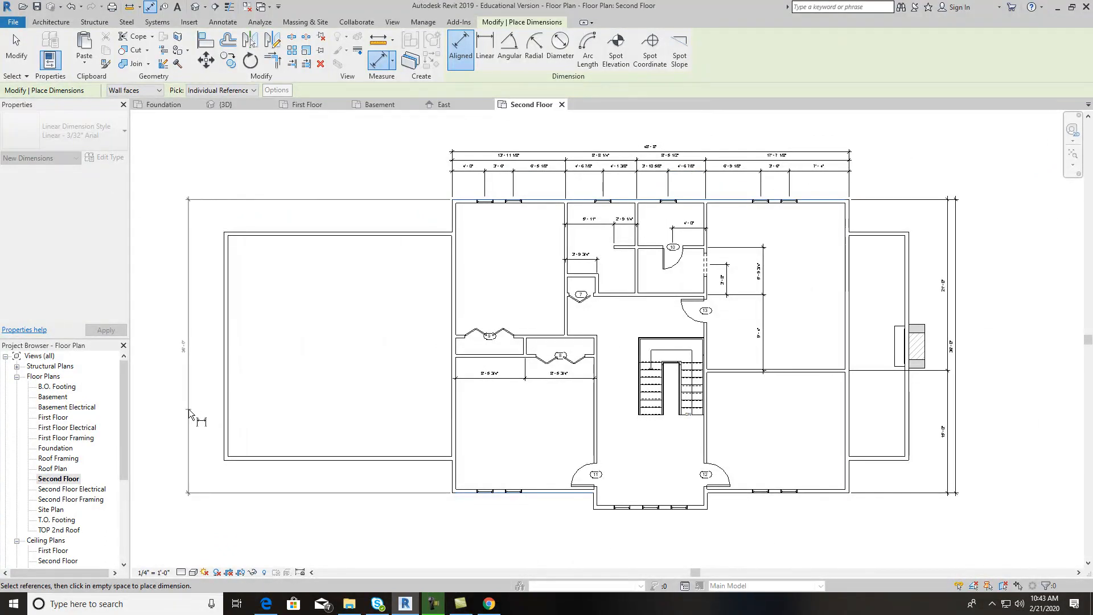
click(189, 409)
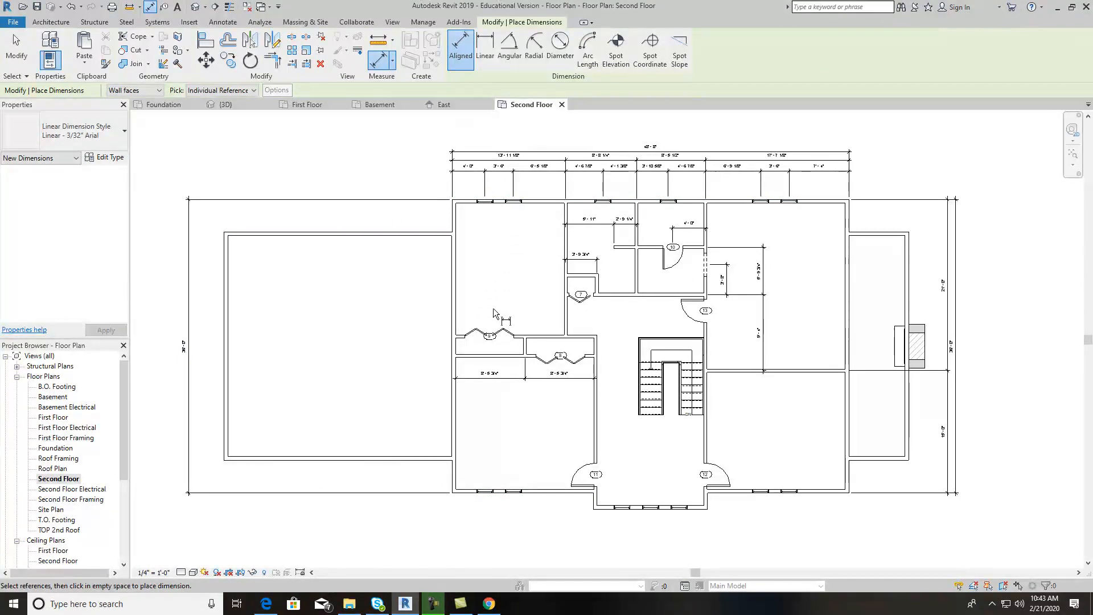
key(Escape)
key(Escape)
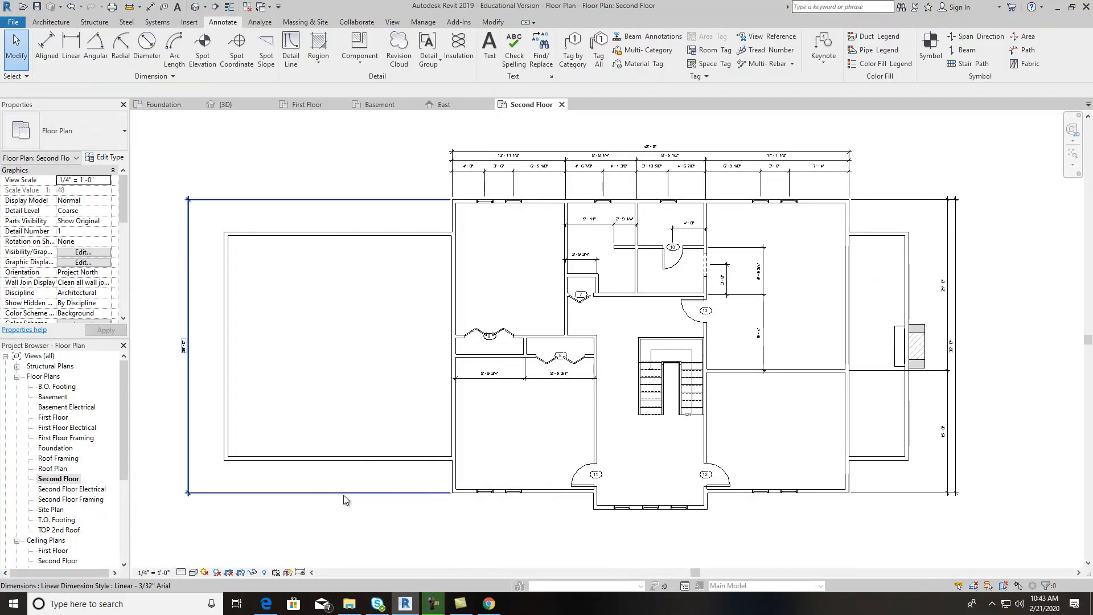
Select the chain of three garage walls and temporarily hide these elements in the Second Floor plan
key(Tab)
click(225, 228)
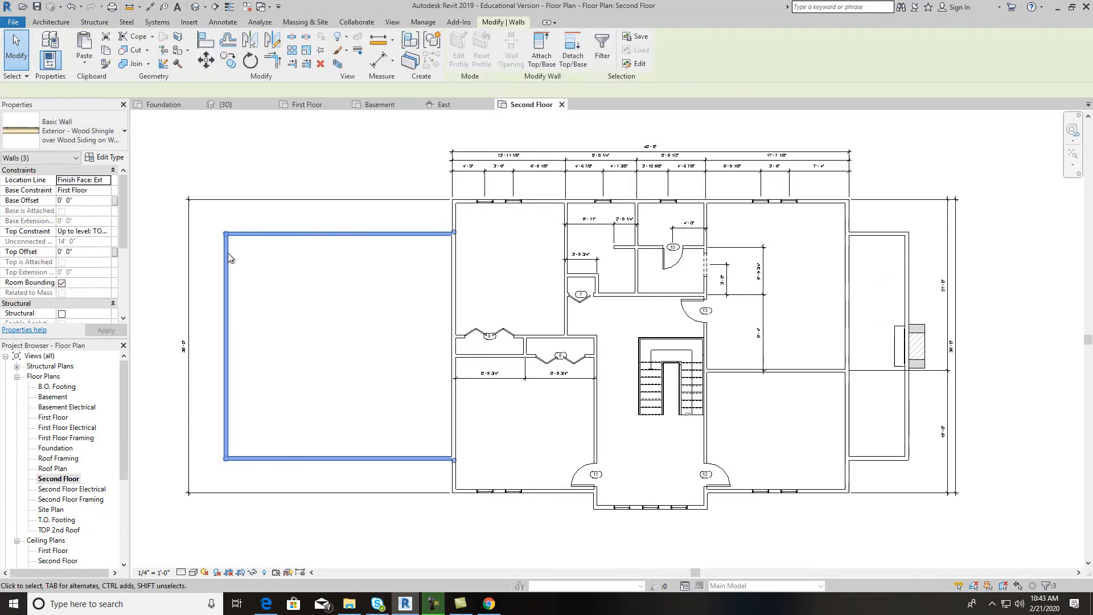
click(252, 572)
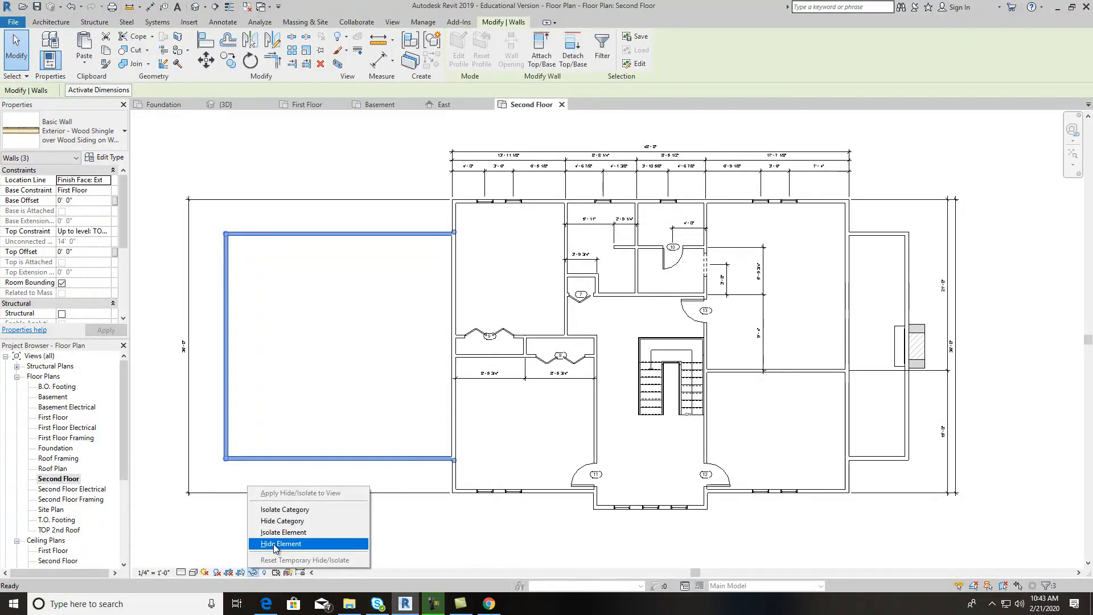
click(299, 543)
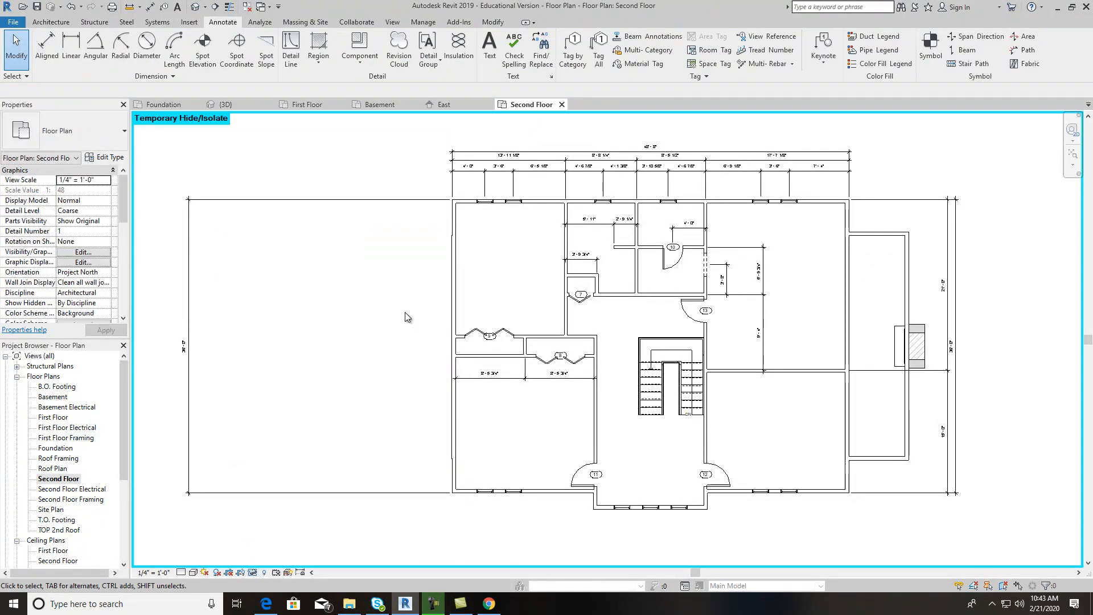
Move the garage-side overall dimension line inward, close to the main house's outer wall
scroll(469, 282, up, 2)
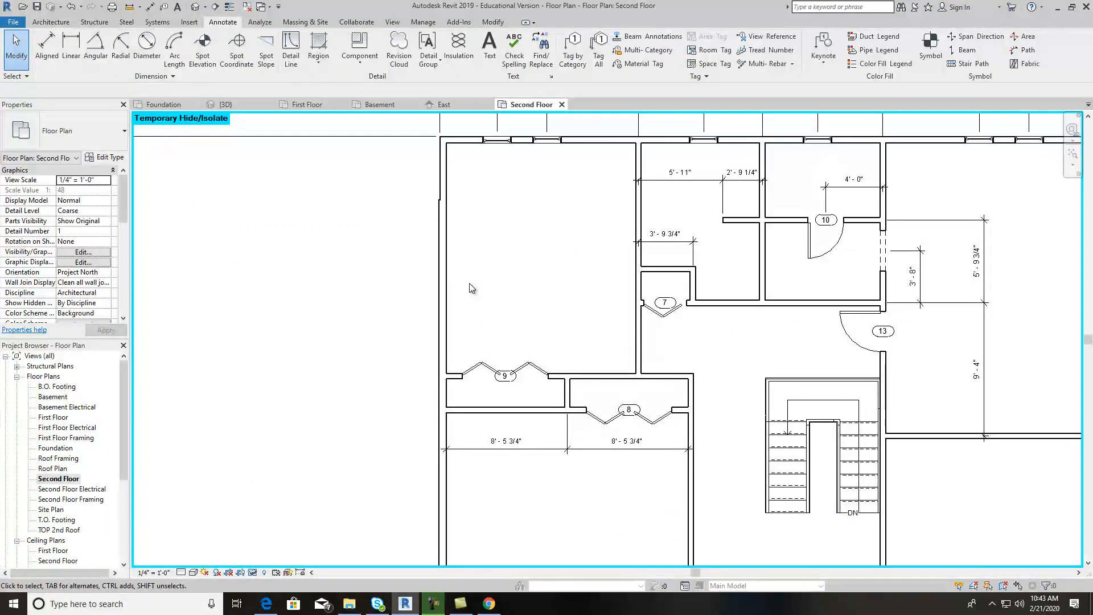
scroll(469, 282, down, 3)
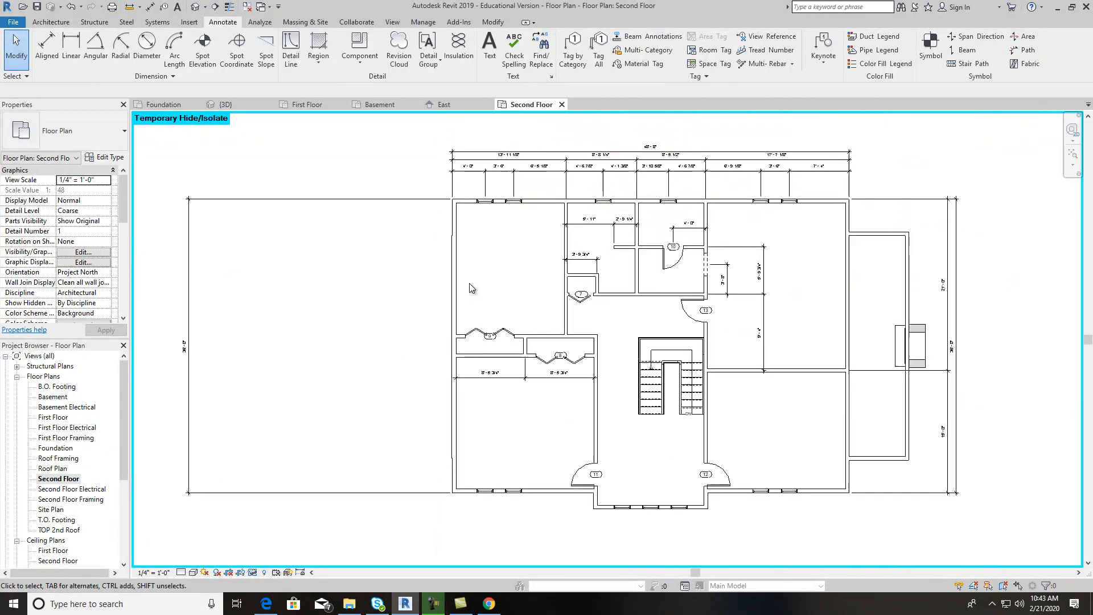
drag(190, 402, 405, 394)
key(Escape)
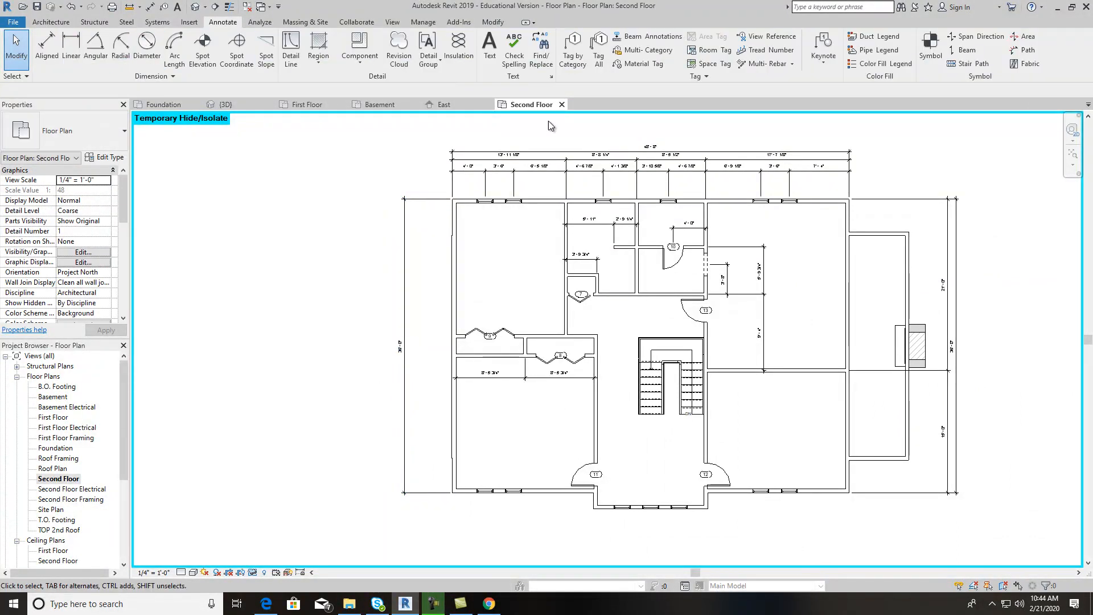
Select the chimney-side extension's walls together with the chimney and fireplace, and temporarily hide these elements in the plan
middle_drag(926, 303, 780, 279)
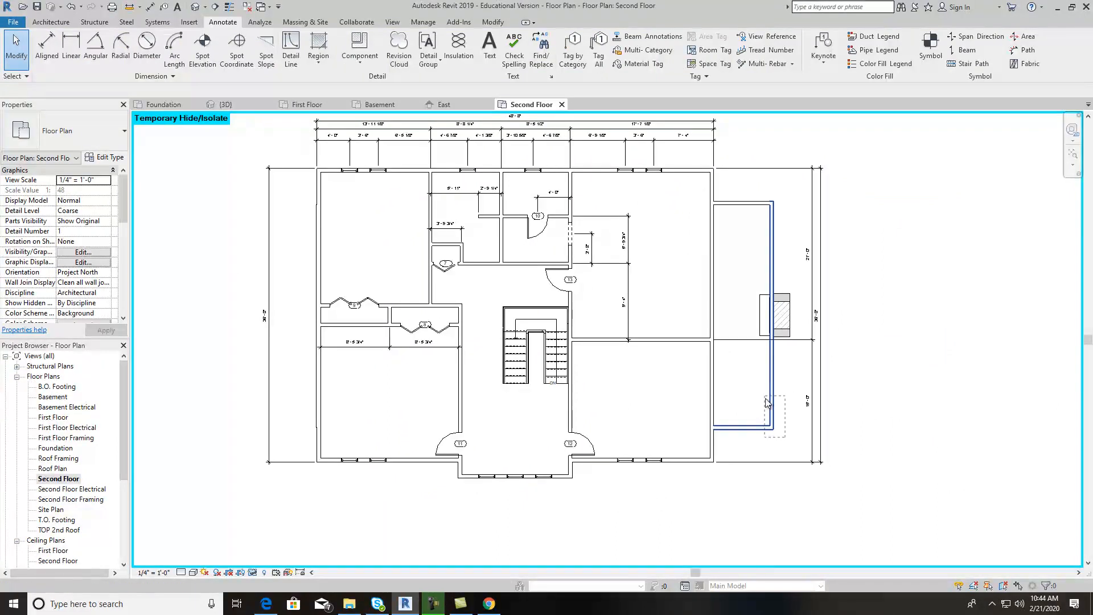
click(763, 356)
drag(797, 324, 749, 192)
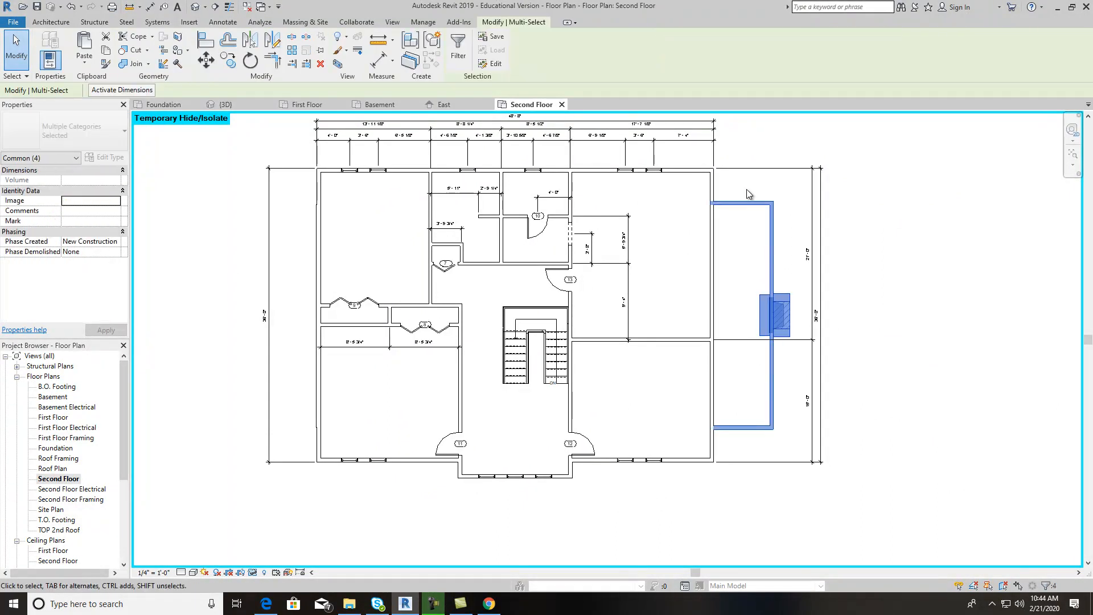
click(254, 573)
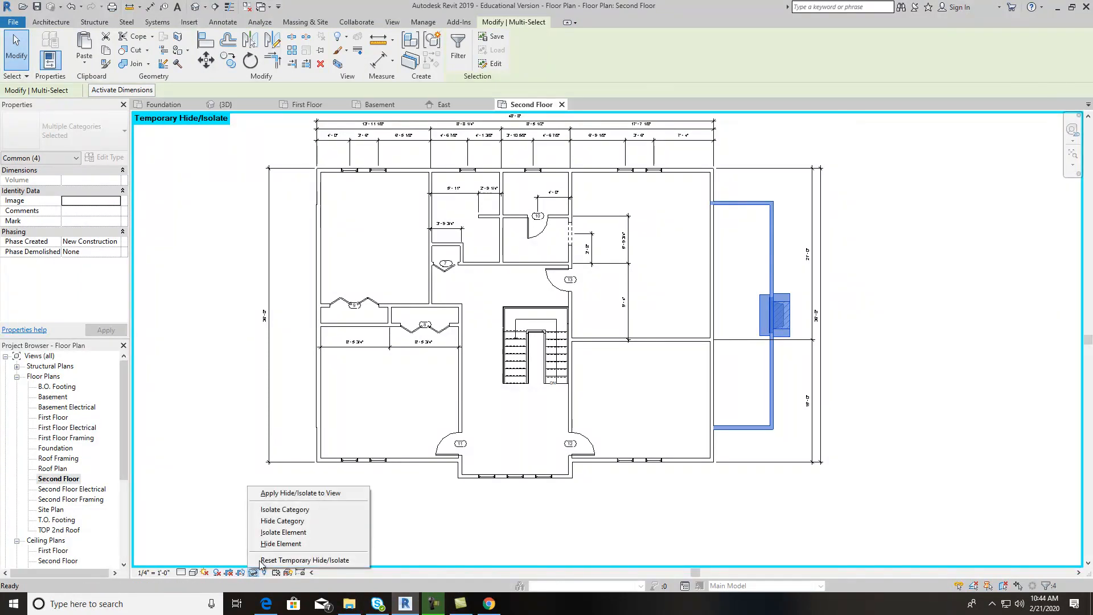
click(279, 545)
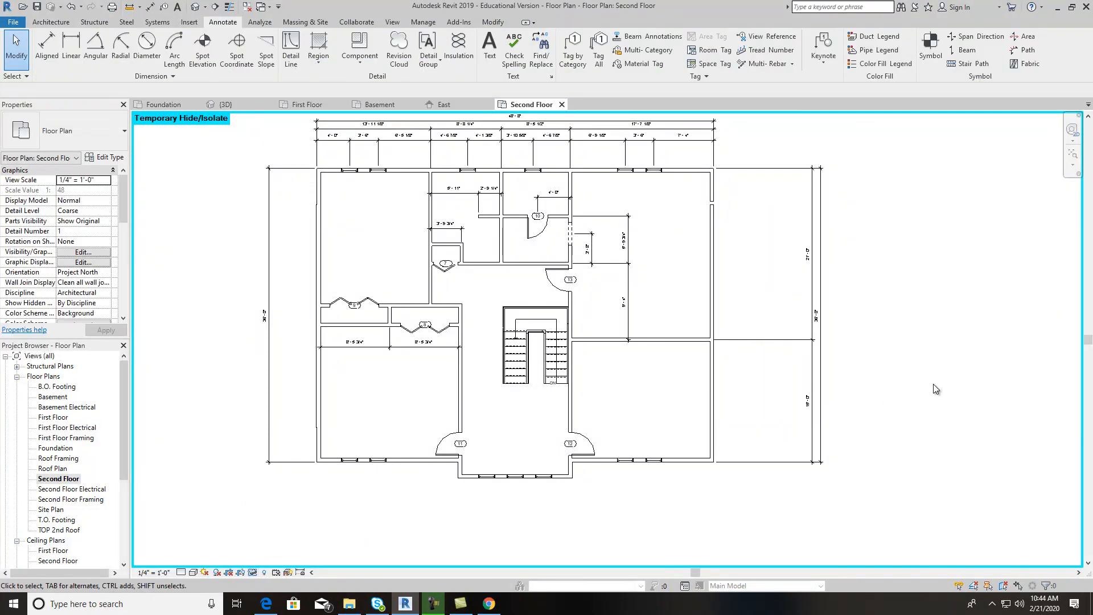
Move the chimney-side dimension string inward near the main house's outer wall, and bring the overall dimension in just outside it
drag(811, 385, 732, 369)
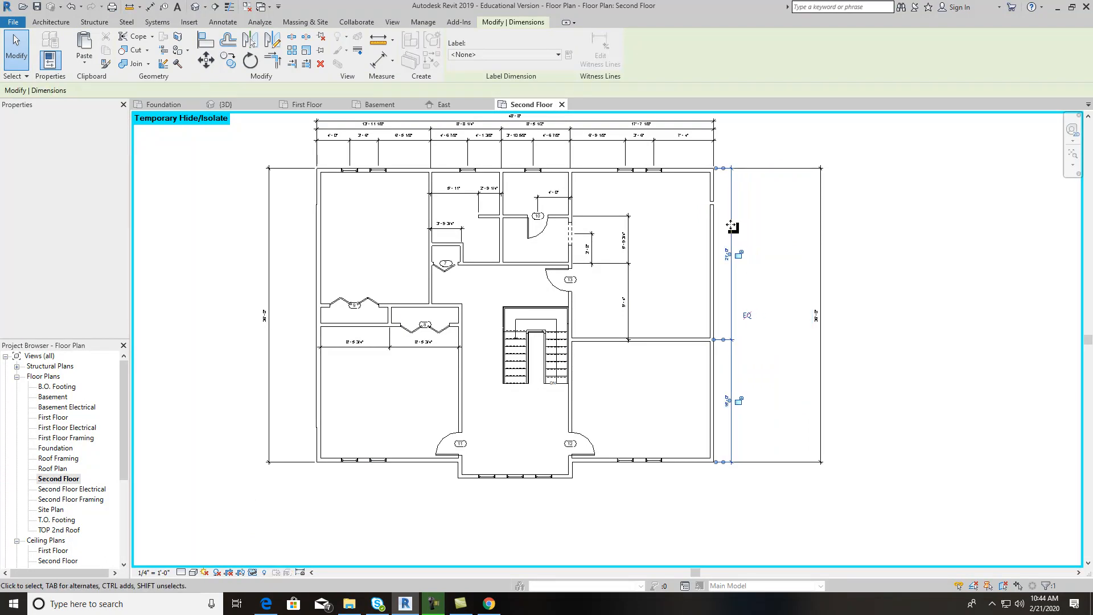
scroll(720, 215, up, 2)
click(714, 212)
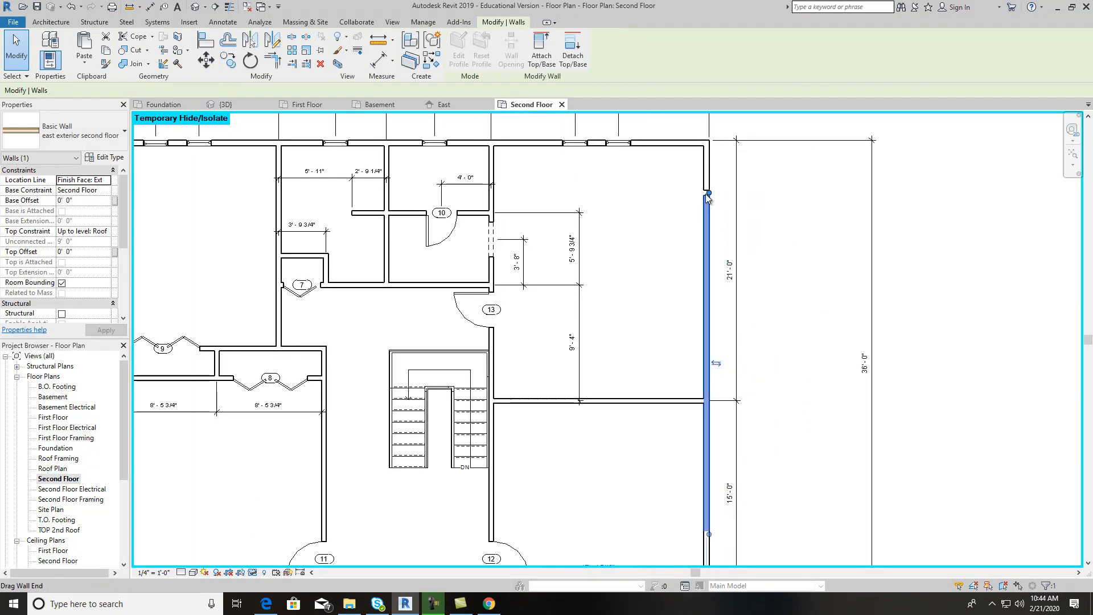
key(Escape)
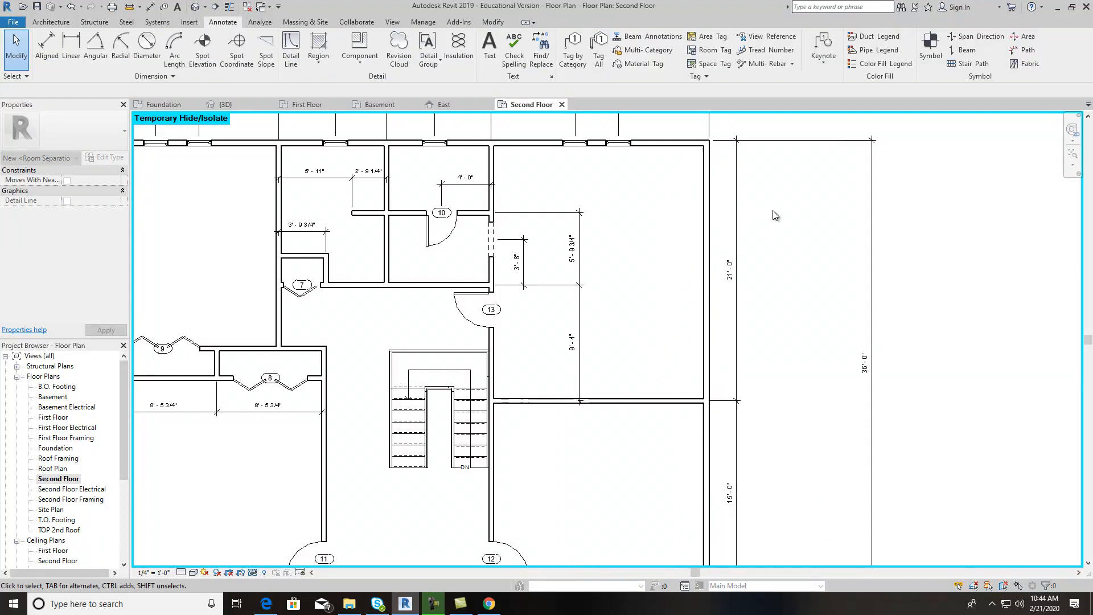
scroll(785, 274, down, 2)
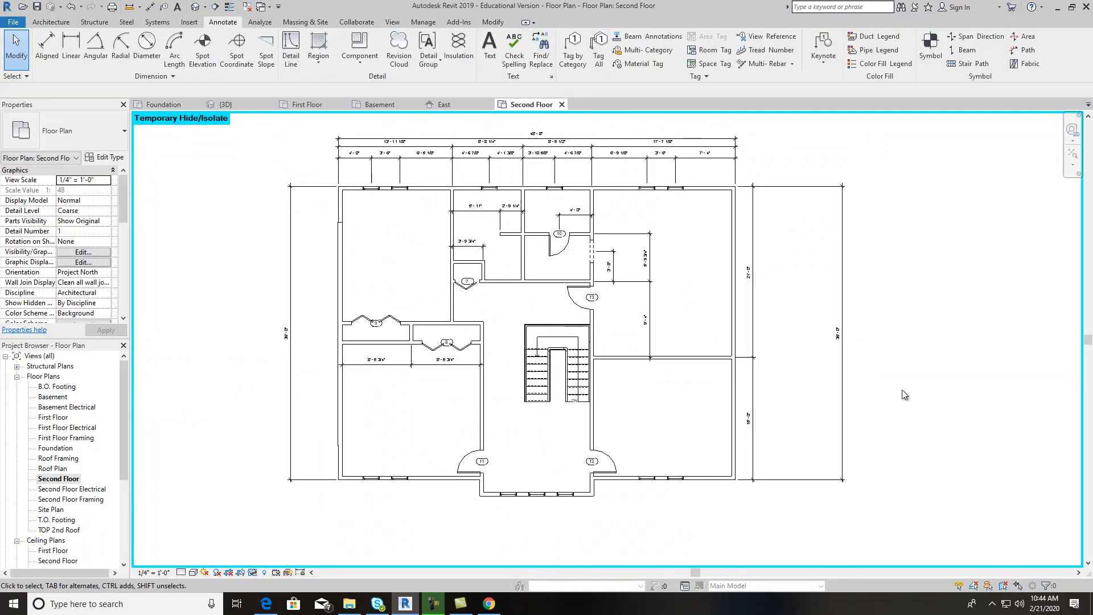
drag(843, 393, 765, 380)
click(846, 377)
middle_drag(864, 473, 902, 433)
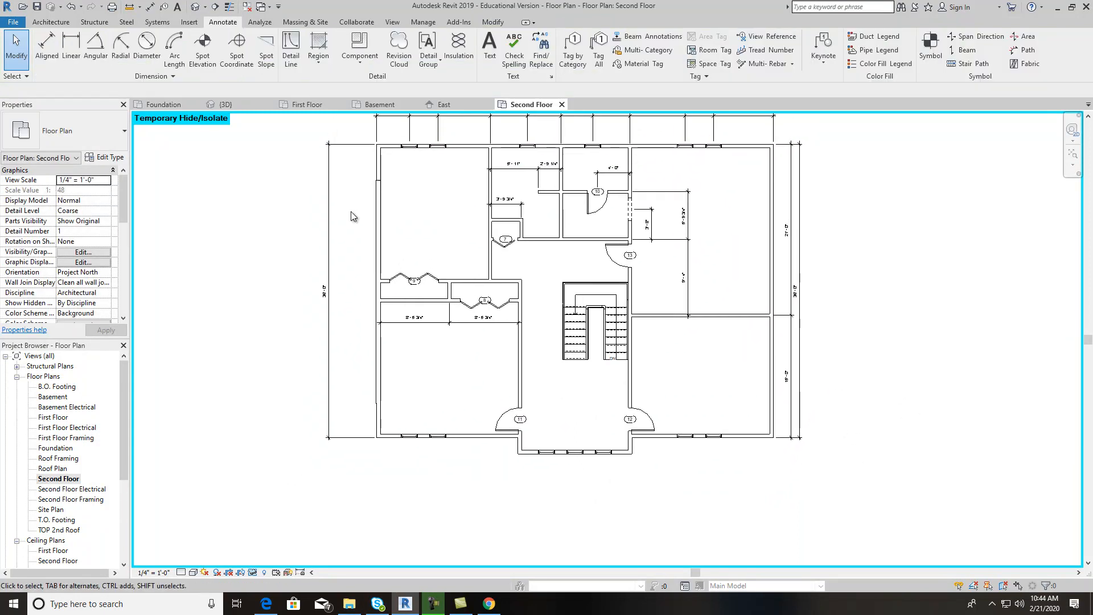
Start a garage-side aligned dimension string on the rear wall's outer face by wall faces, and add both closet partitions by wall centerline
mouse_move(330, 210)
mouse_down()
mouse_move(357, 215)
mouse_move(333, 230)
mouse_up()
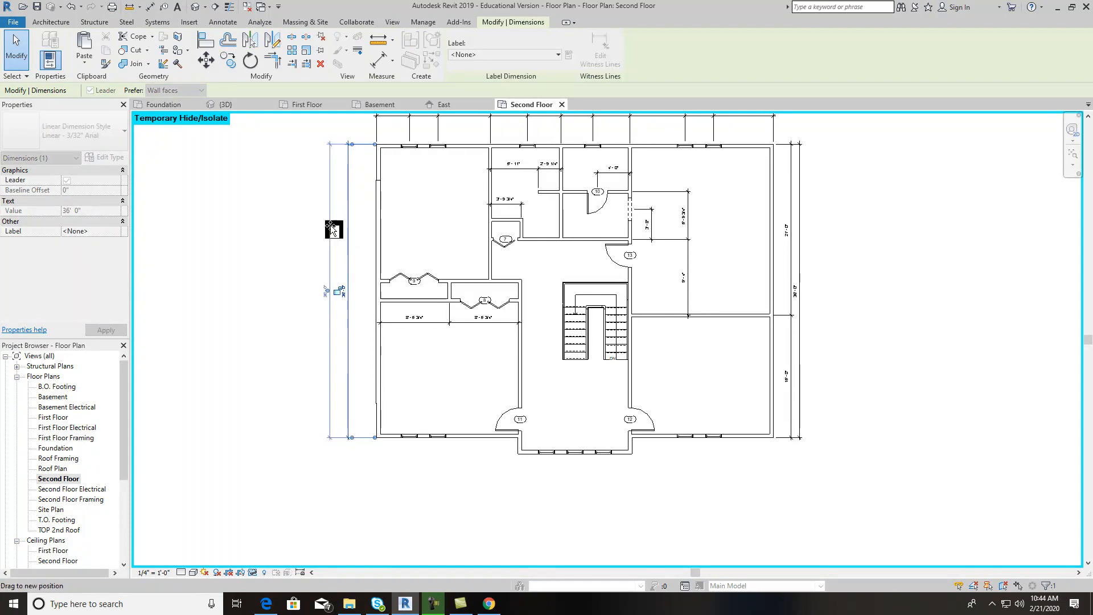
click(223, 22)
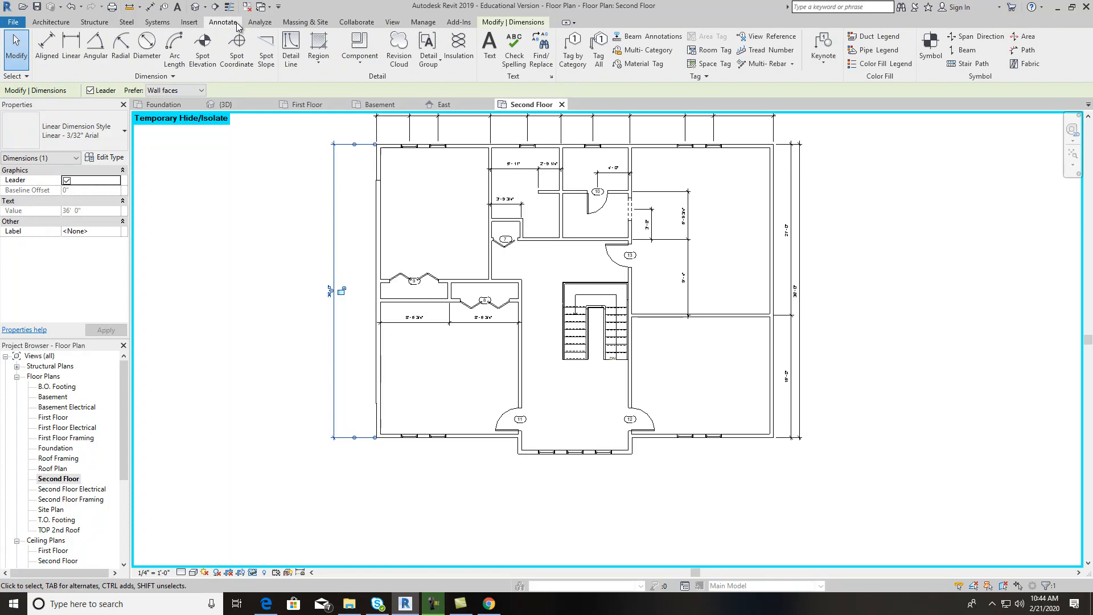
click(52, 44)
scroll(387, 146, up, 3)
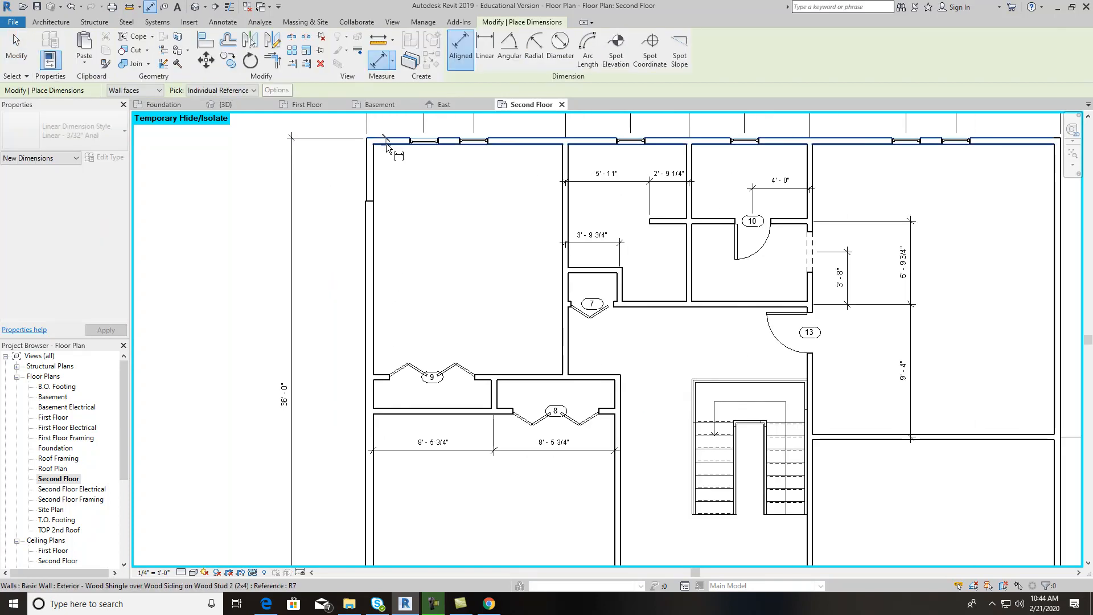
scroll(378, 208, down, 3)
scroll(371, 167, up, 3)
scroll(371, 197, down, 2)
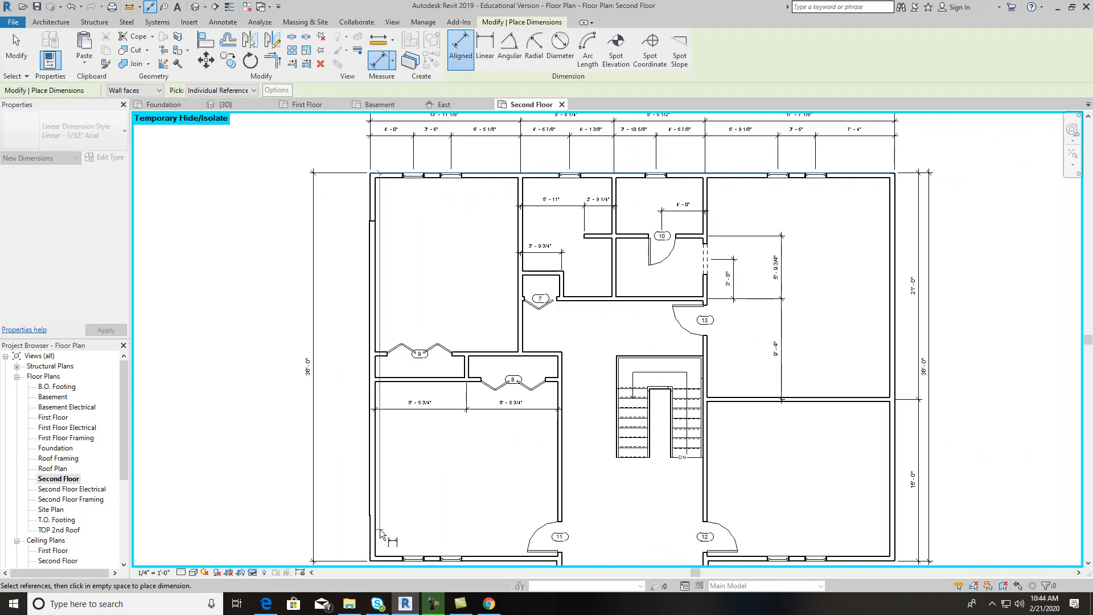
middle_drag(426, 309, 439, 331)
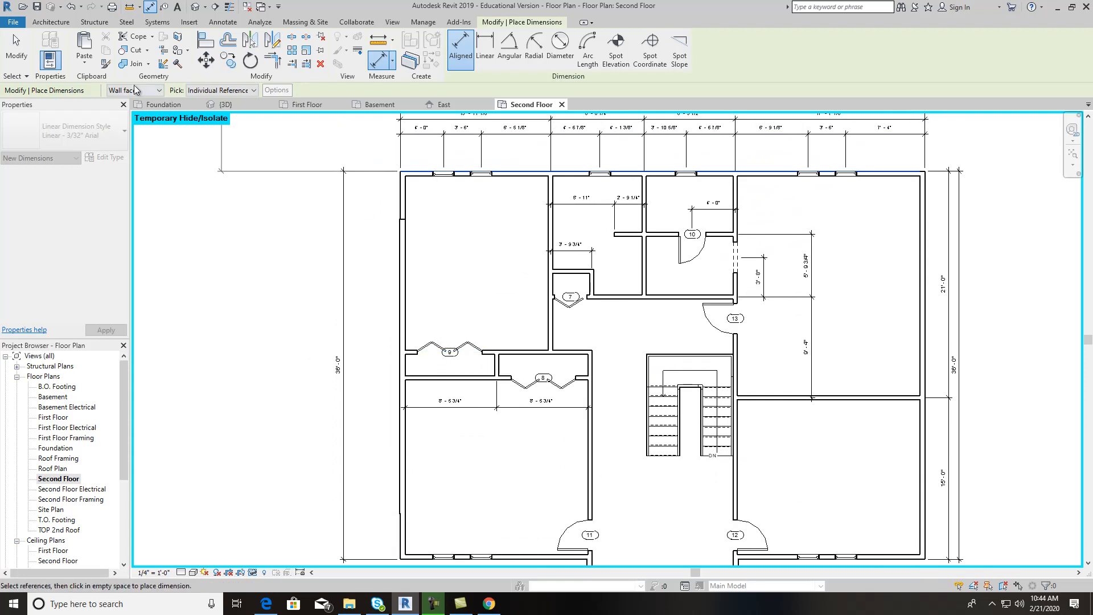
click(142, 102)
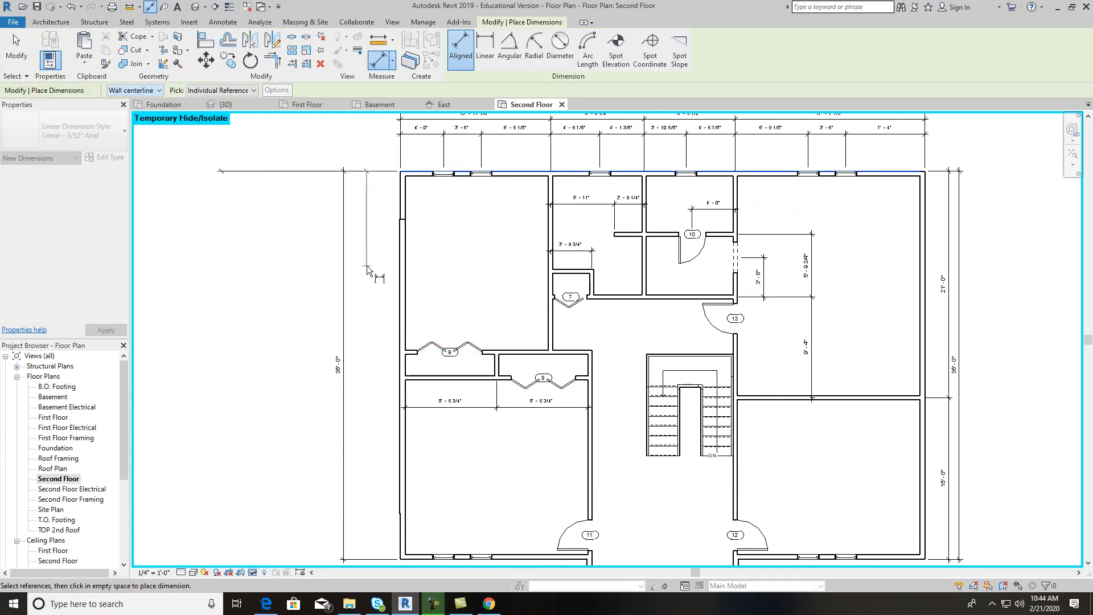
scroll(421, 379, up, 2)
click(406, 339)
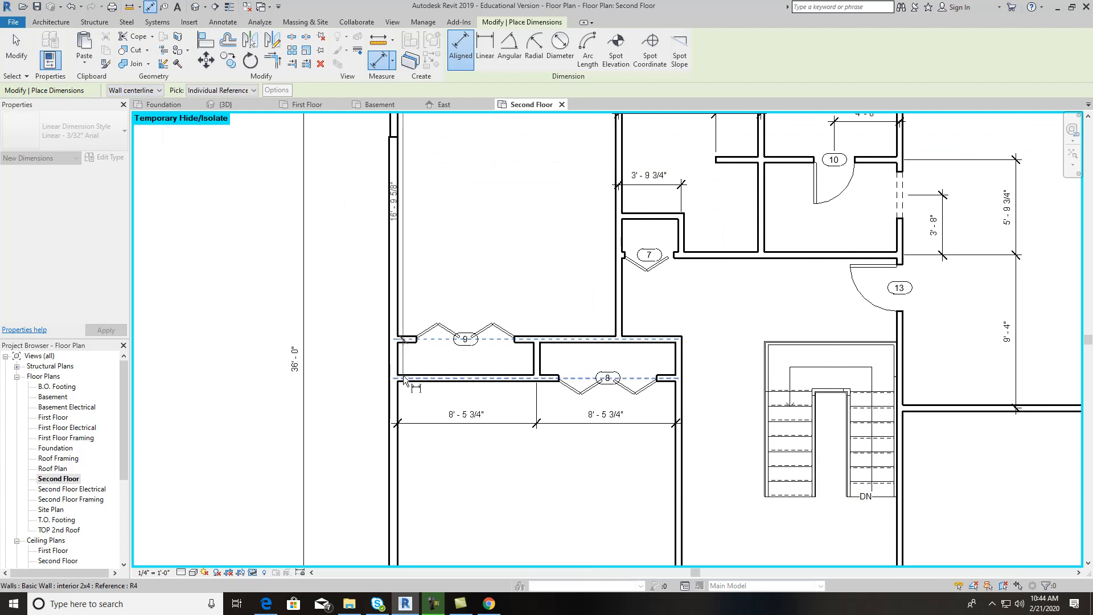
scroll(416, 376, down, 2)
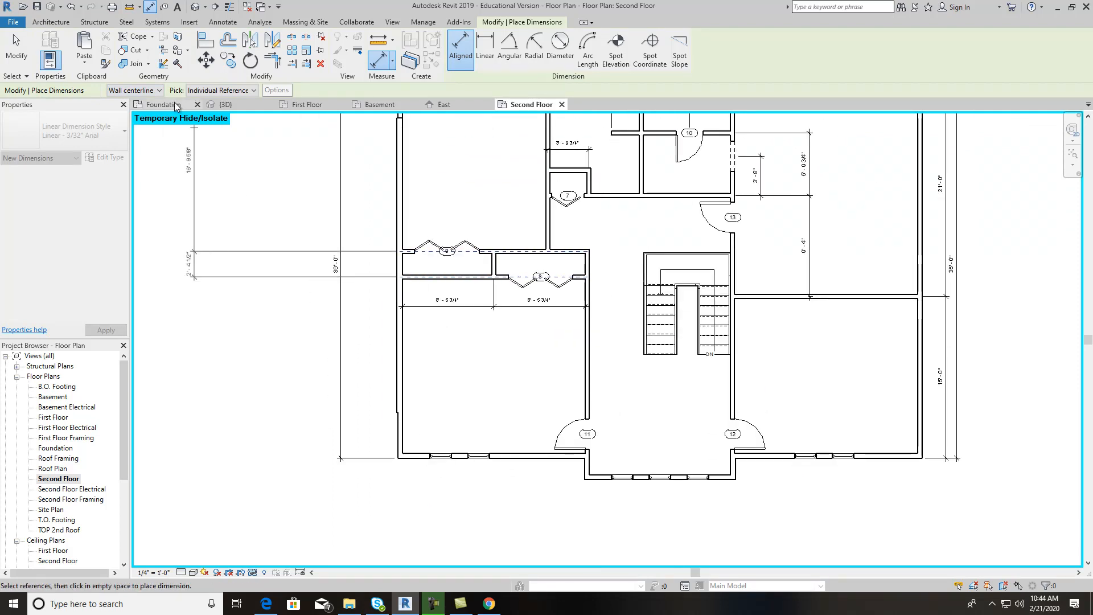
Finish the garage-side string on the front wall's outer face by wall faces, place it inside the overall dimension, and end the command
click(155, 90)
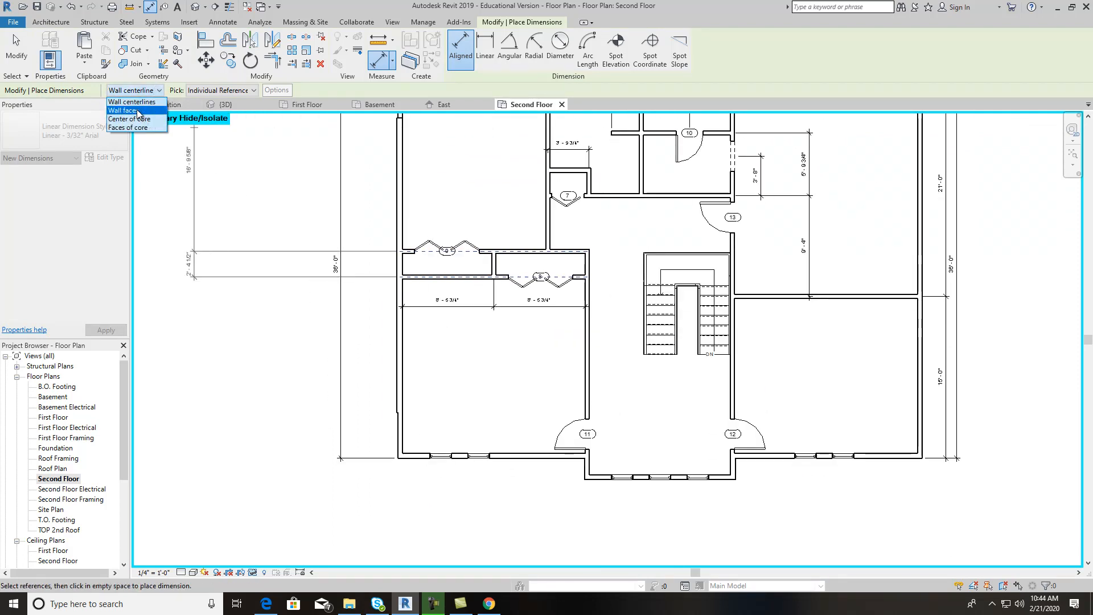
click(137, 111)
click(411, 459)
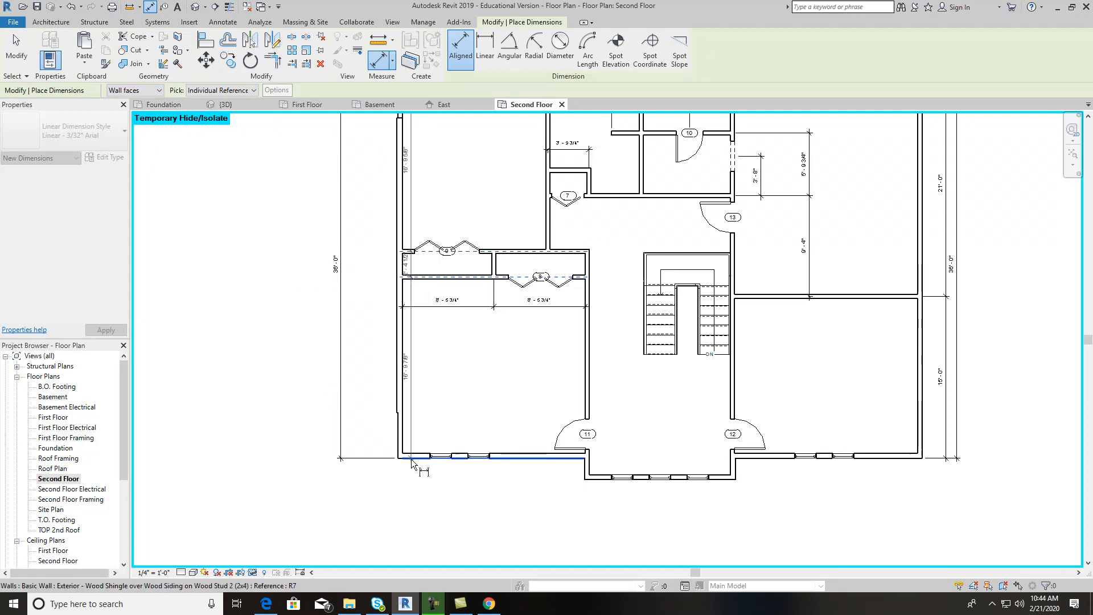
click(370, 424)
key(Escape)
key(Escape)
Move the garage-side overall dimension inward to sit just outside the new dimension string
click(344, 360)
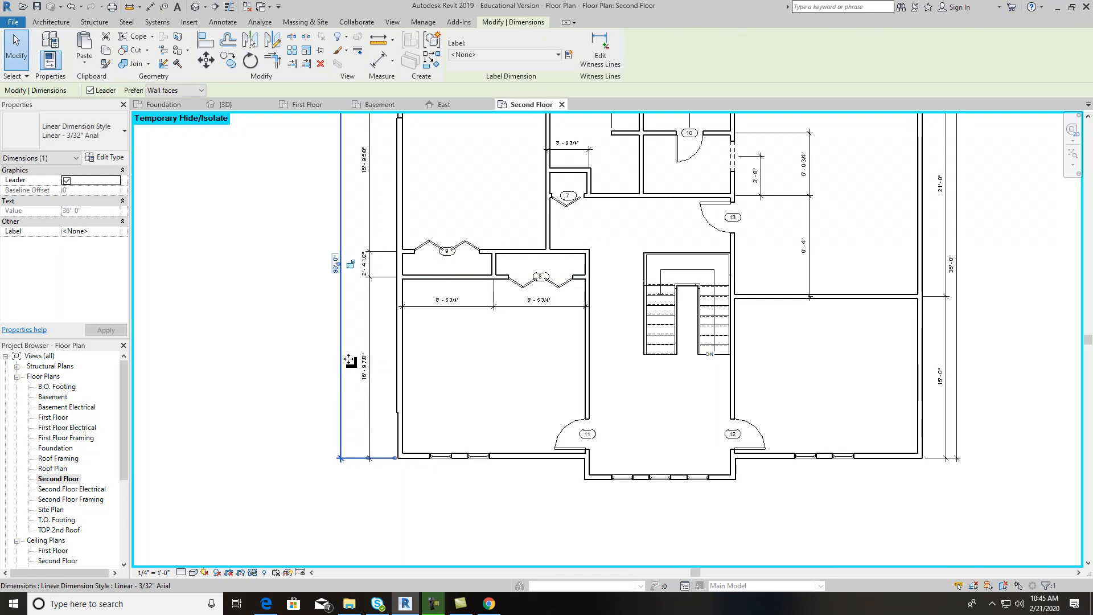
drag(348, 360, 366, 360)
click(384, 358)
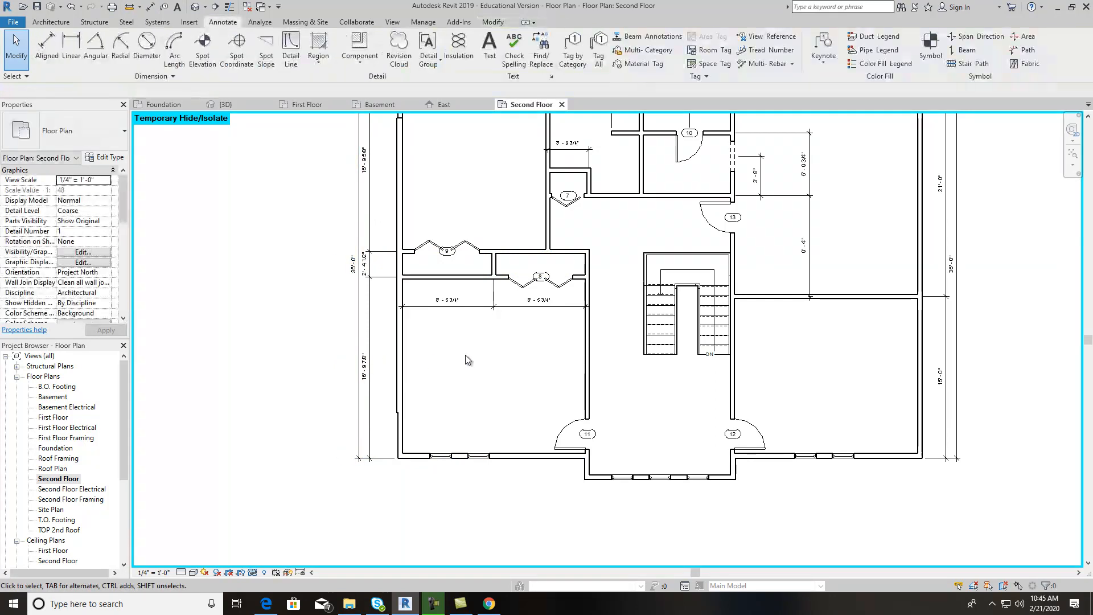
Start a front aligned dimension string at the garage-side outer wall face, through both window centers, to the bay's near side face
scroll(434, 363, down, 1)
scroll(503, 383, down, 2)
middle_drag(504, 383, 394, 363)
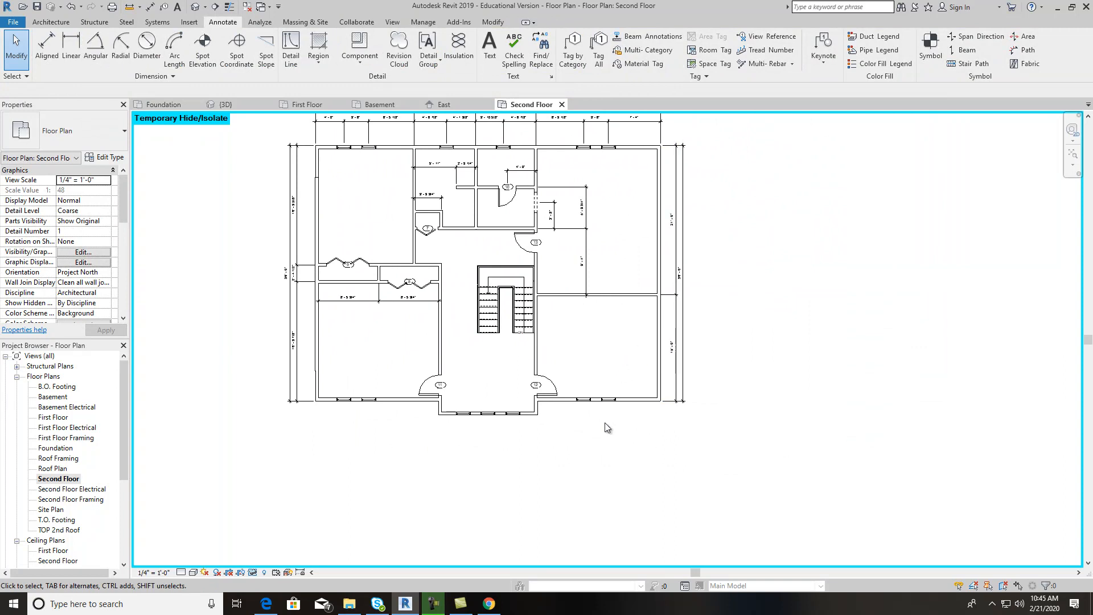
scroll(656, 298, up, 2)
scroll(656, 298, down, 2)
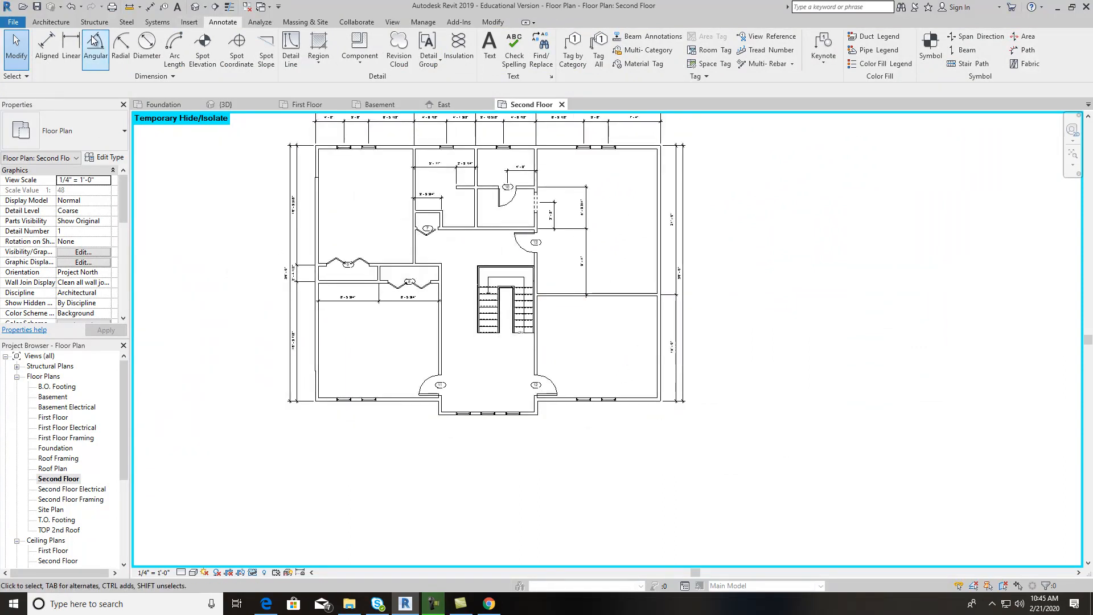
click(47, 46)
scroll(317, 394, up, 5)
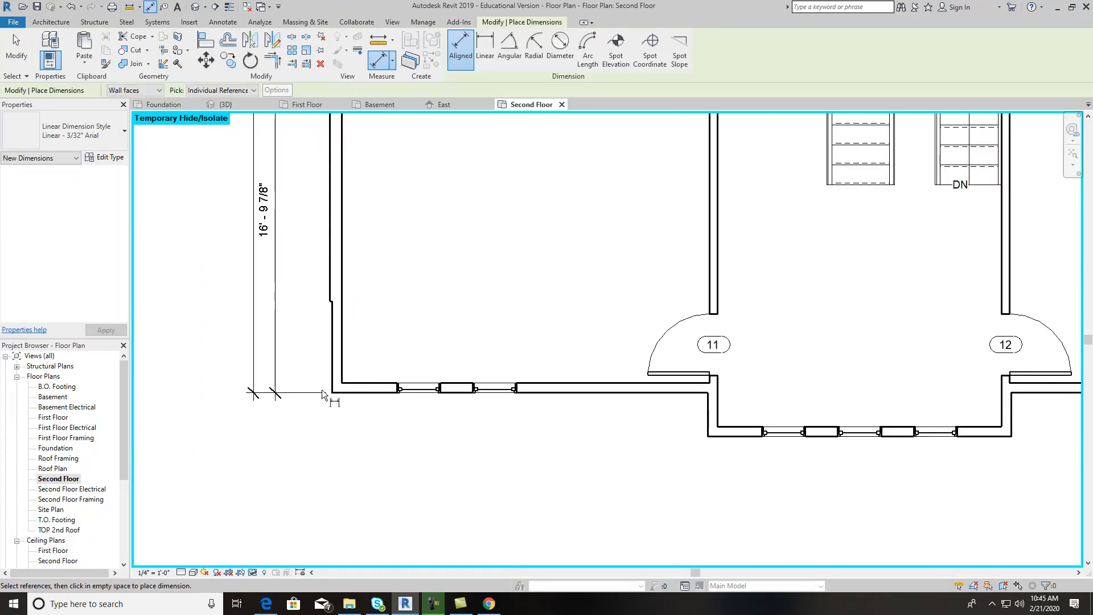
scroll(334, 368, down, 2)
scroll(335, 369, down, 3)
scroll(335, 367, up, 2)
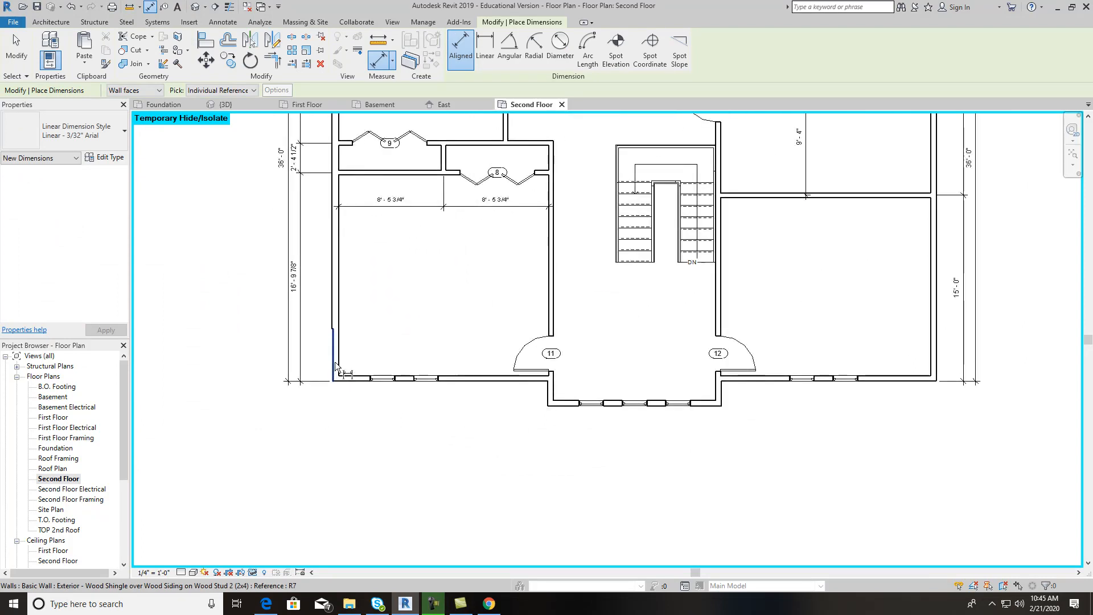
click(336, 364)
click(427, 383)
click(547, 399)
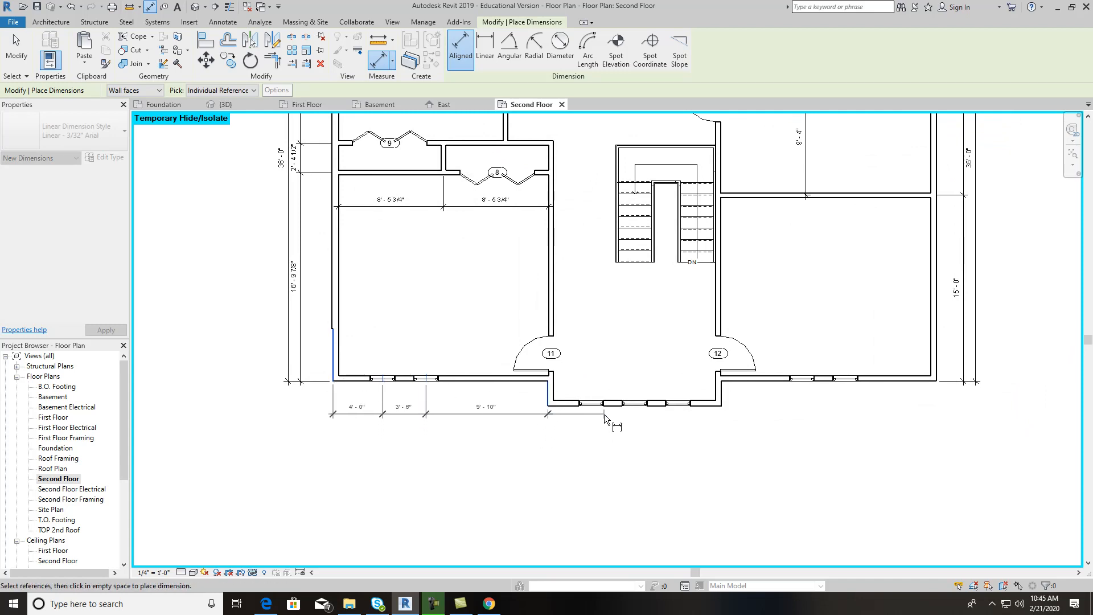
Continue the string through the bay windows, the bay's far side face and the remaining windows to the chimney-side outer face, and place it
click(592, 406)
click(634, 406)
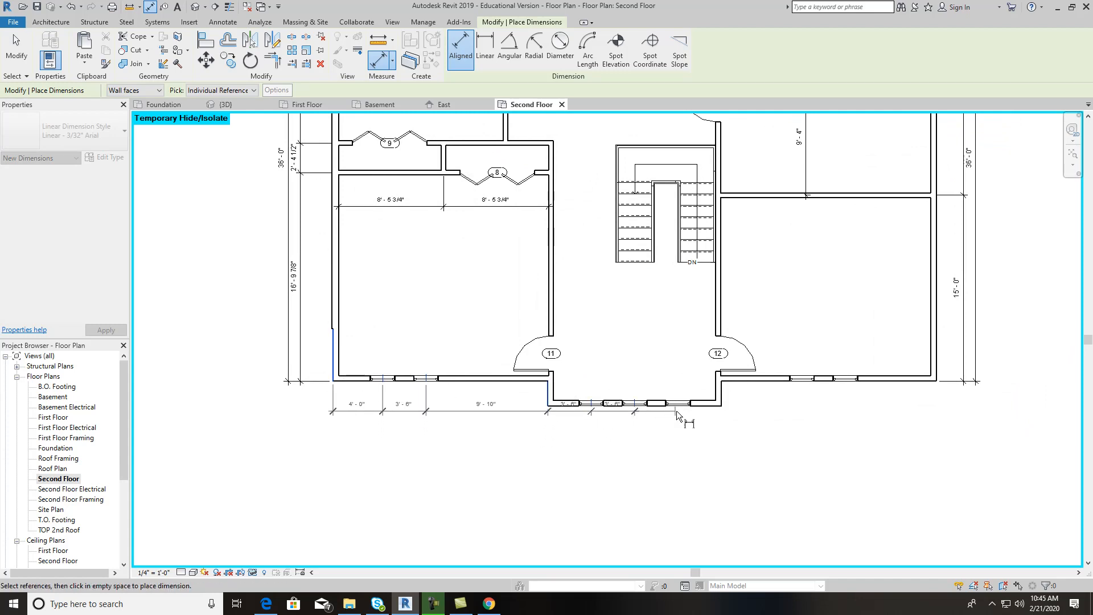
click(722, 394)
click(802, 380)
click(860, 383)
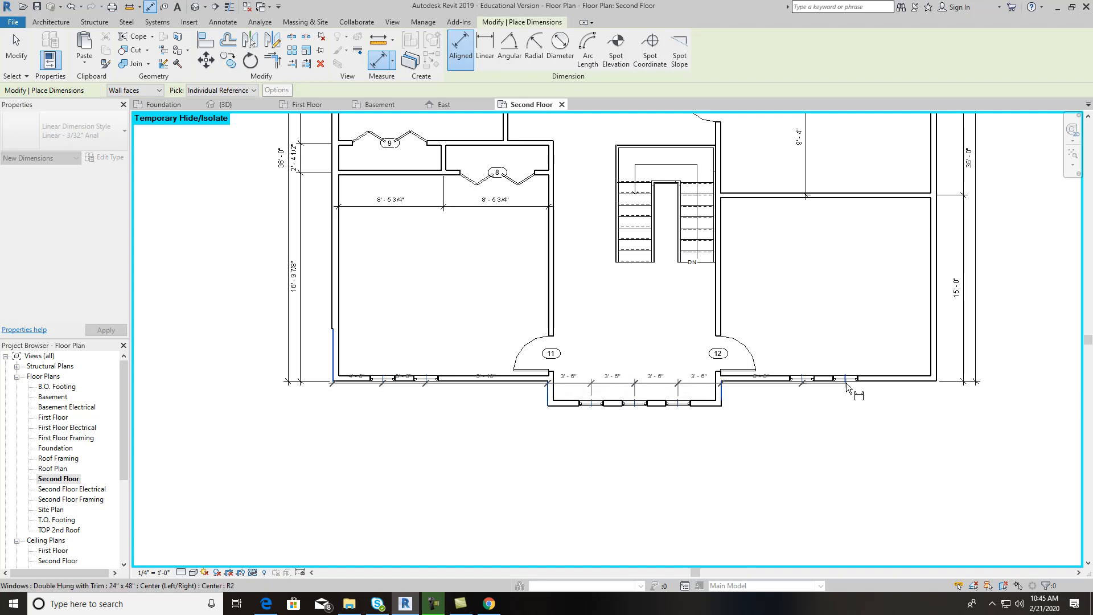
click(939, 375)
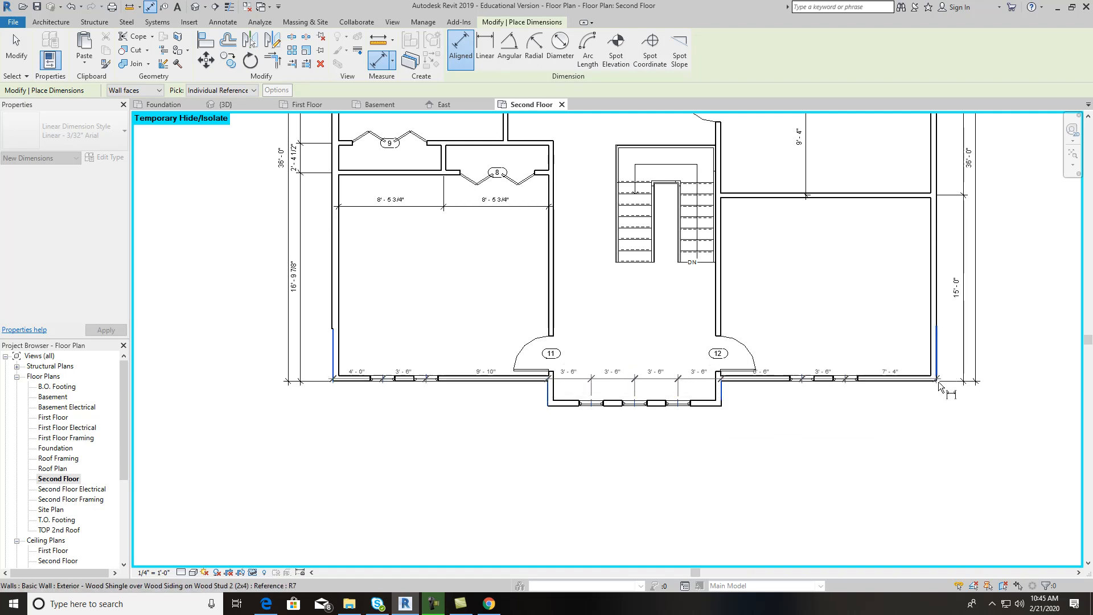
click(939, 433)
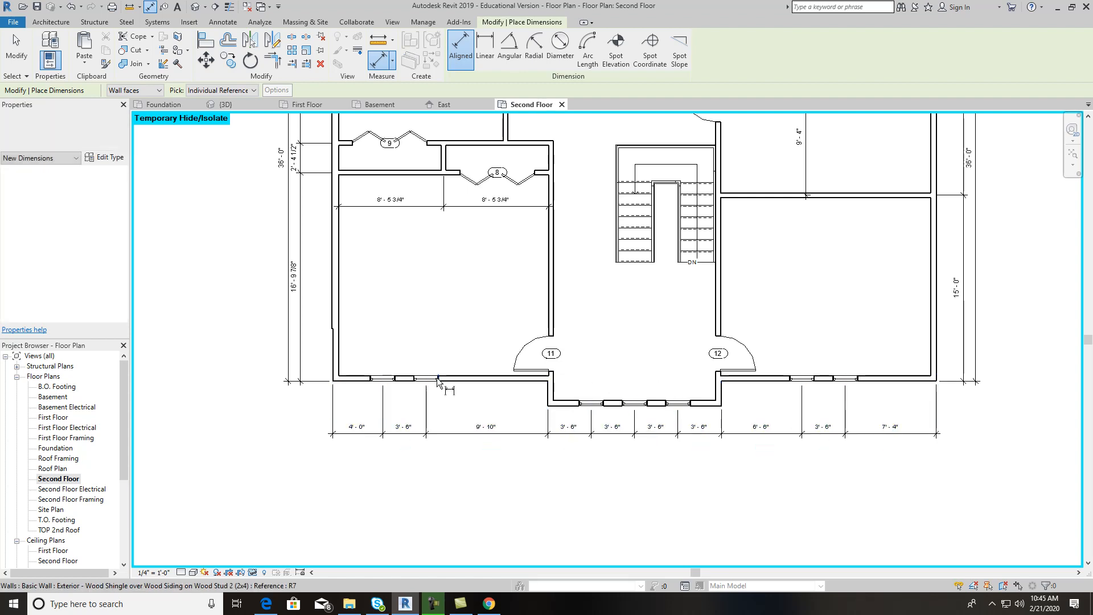
Add a second front dimension string between the house's outer side faces and both bay side faces, placed just outside the window string
click(331, 358)
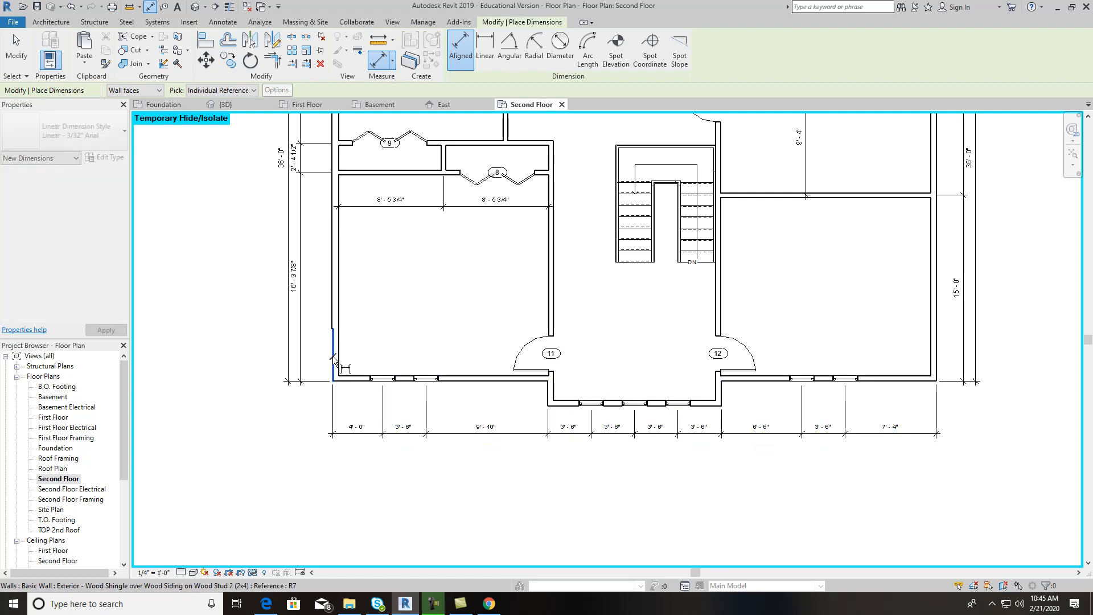
click(549, 400)
click(723, 394)
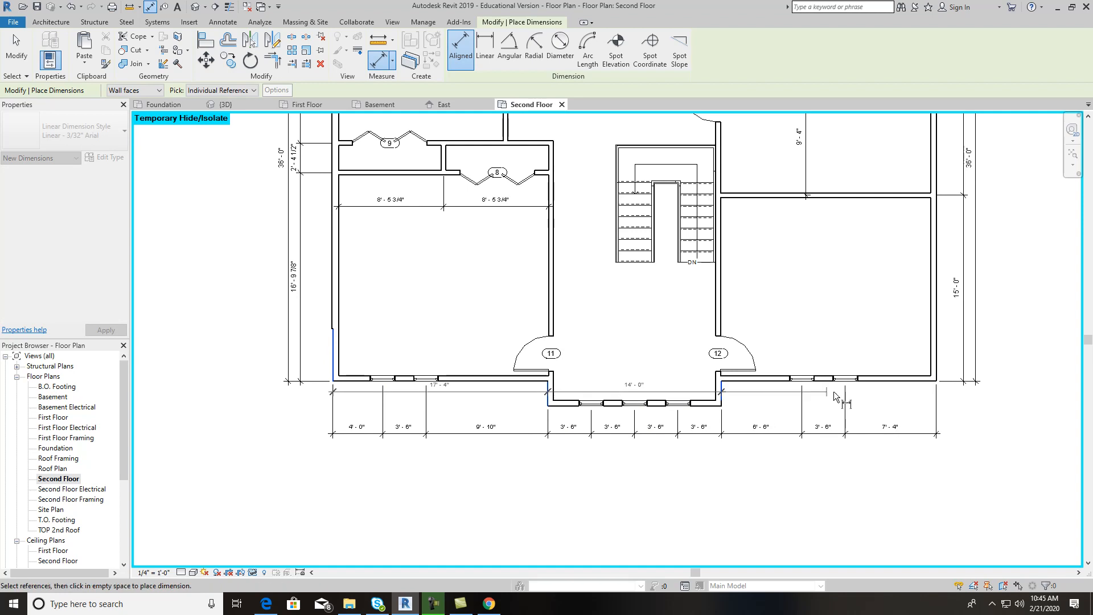
click(935, 376)
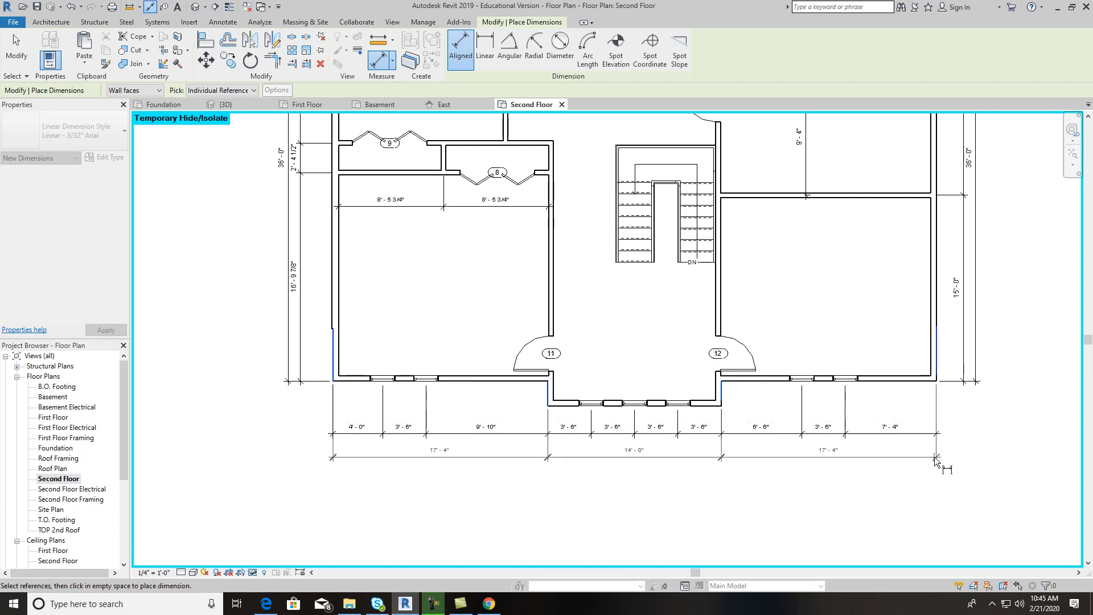
click(936, 447)
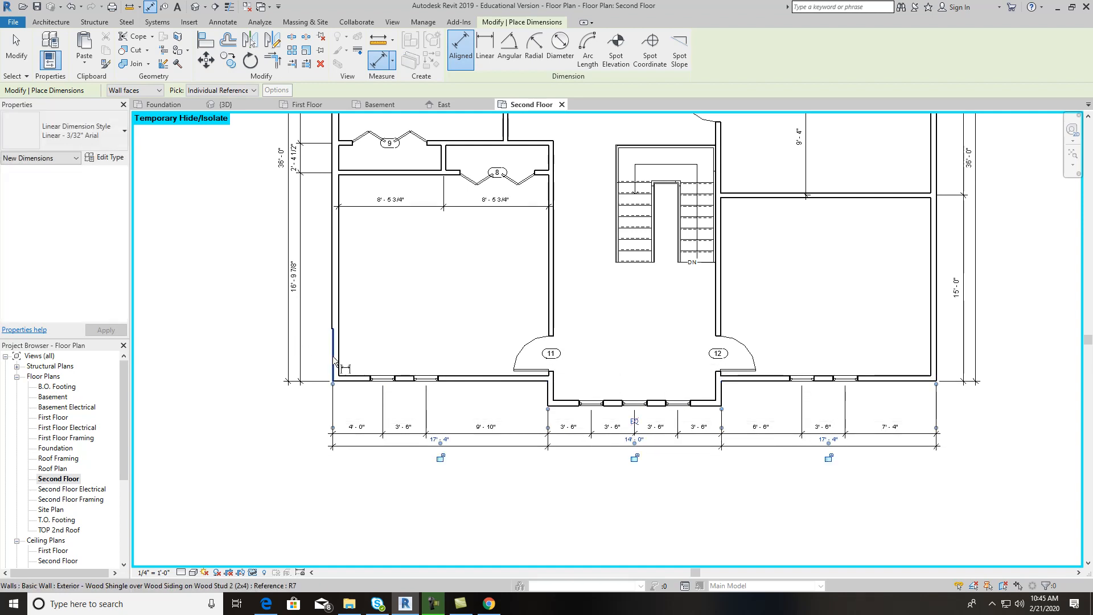
Finish the front overall dimension at the chimney-side outer wall face and place it outside the two existing front strings
click(939, 358)
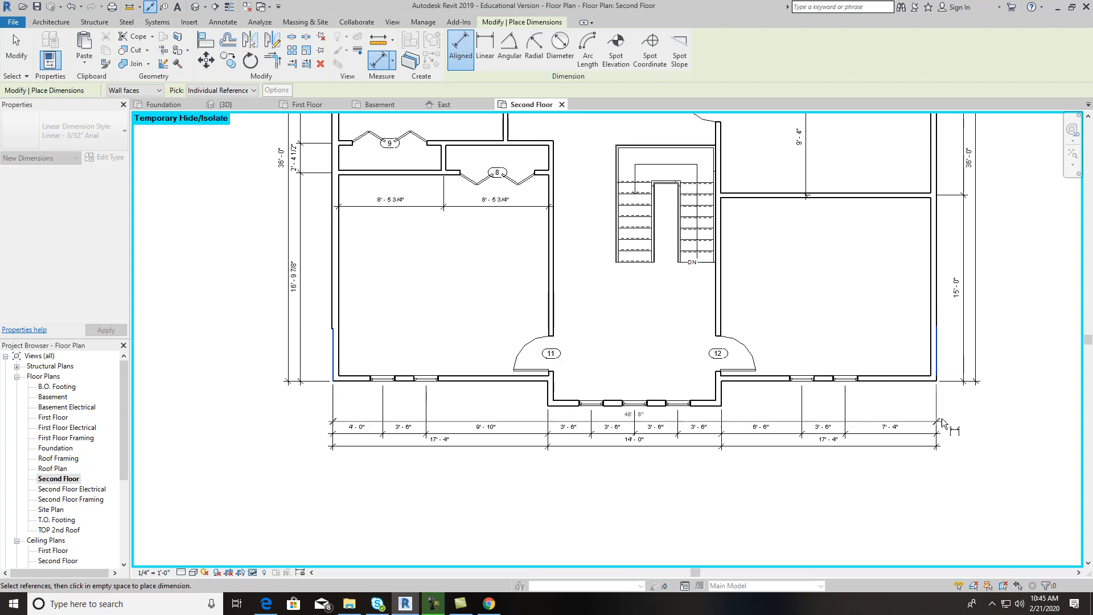
click(935, 457)
scroll(866, 480, down, 1)
scroll(866, 480, down, 1)
middle_drag(774, 373, 739, 398)
Look over the interior walls, closets, doors and stair area to check which parts of the plan still lack dimensions
scroll(499, 336, up, 1)
scroll(499, 336, up, 2)
middle_drag(566, 330, 586, 430)
middle_drag(627, 398, 564, 448)
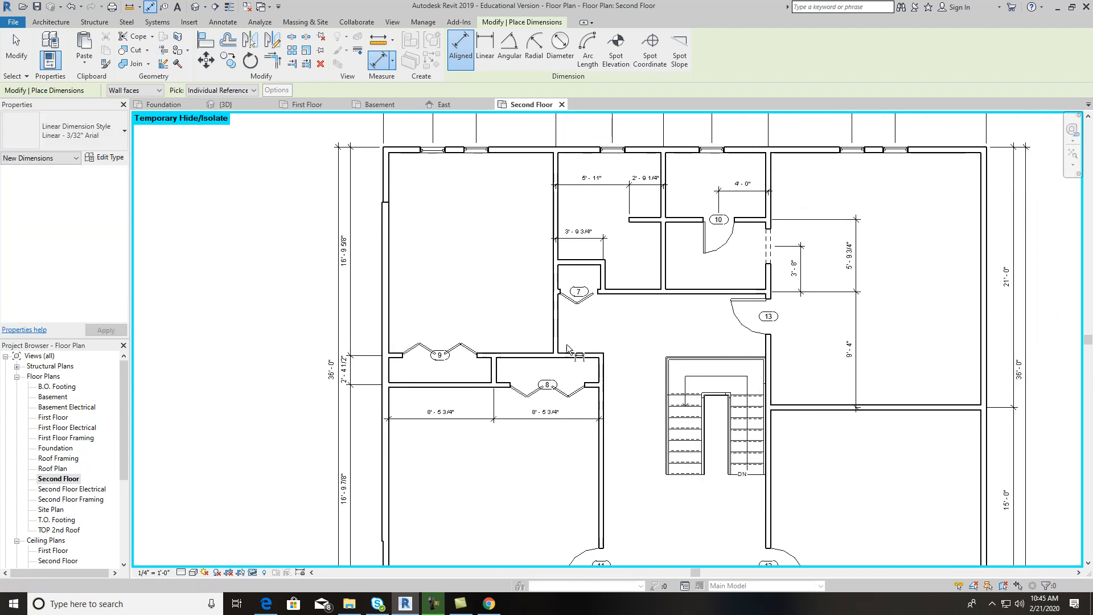
scroll(598, 274, up, 2)
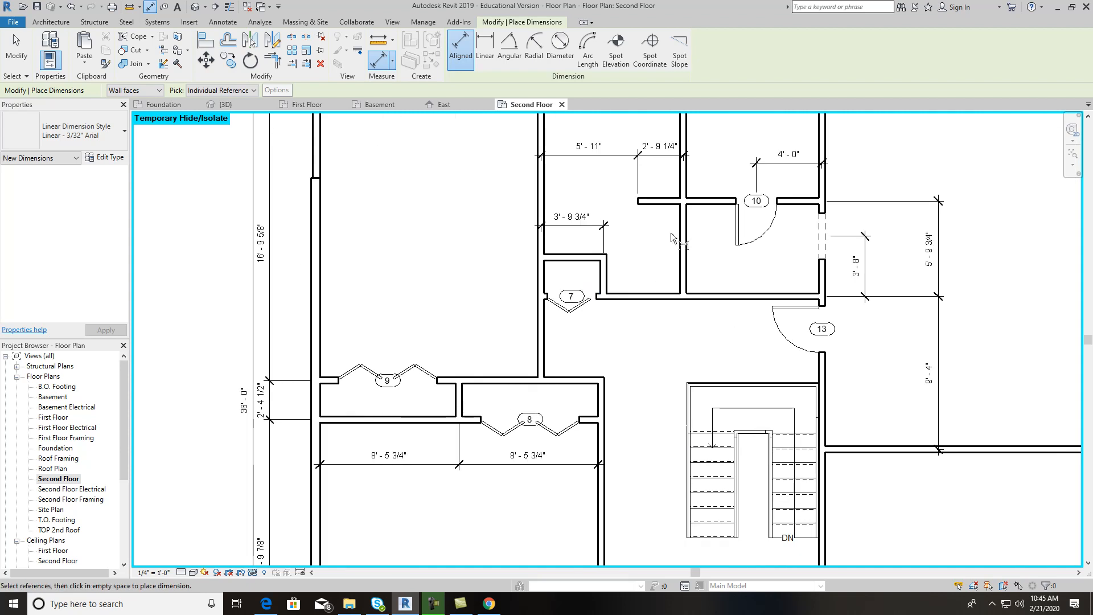
scroll(668, 231, down, 1)
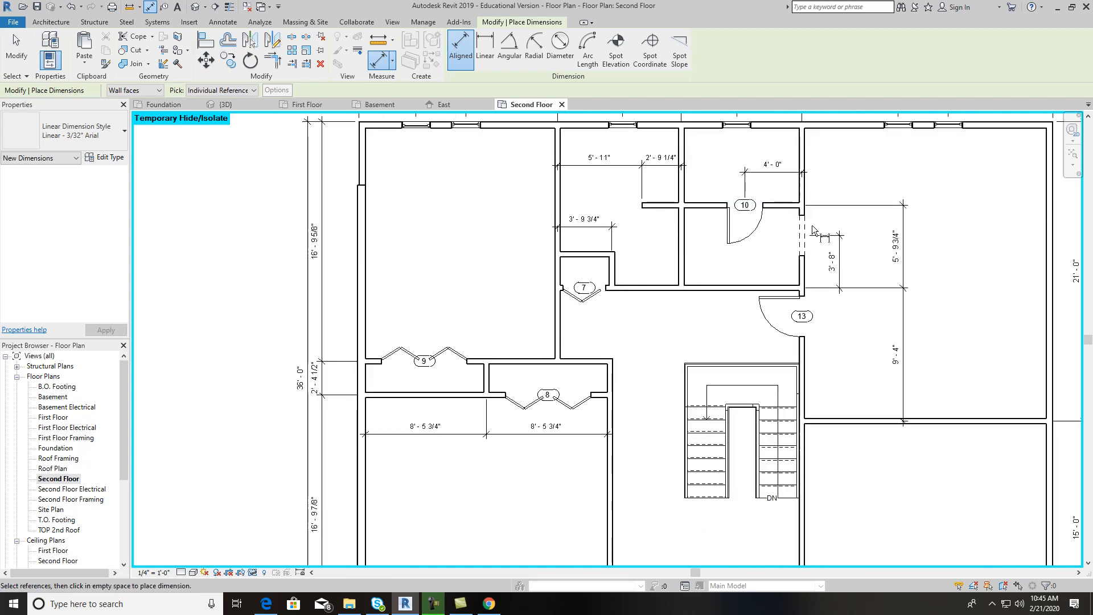
middle_drag(927, 381, 845, 254)
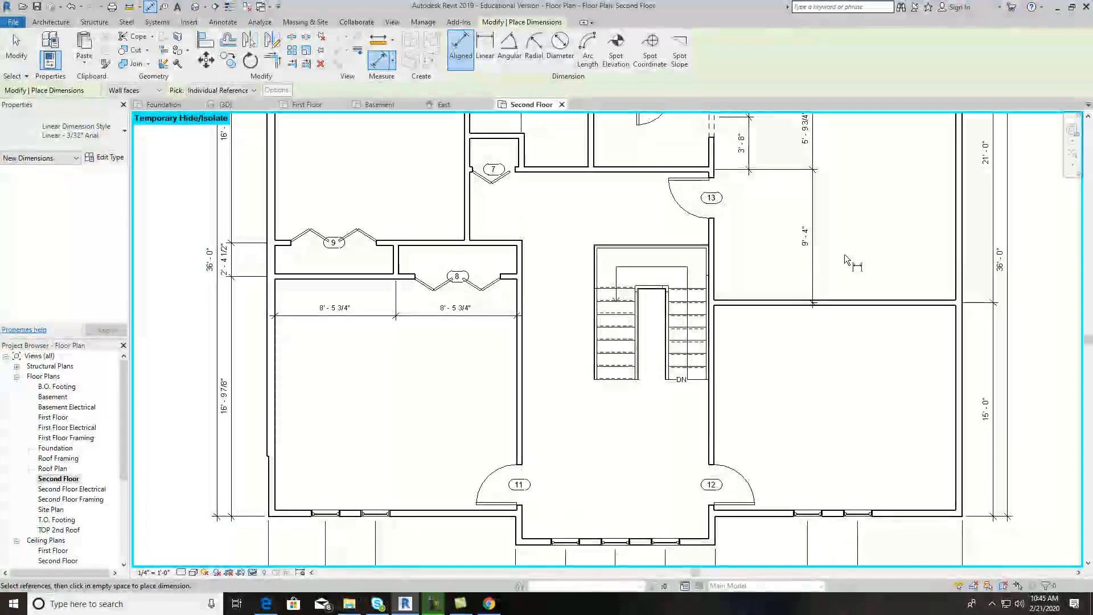
scroll(842, 256, down, 1)
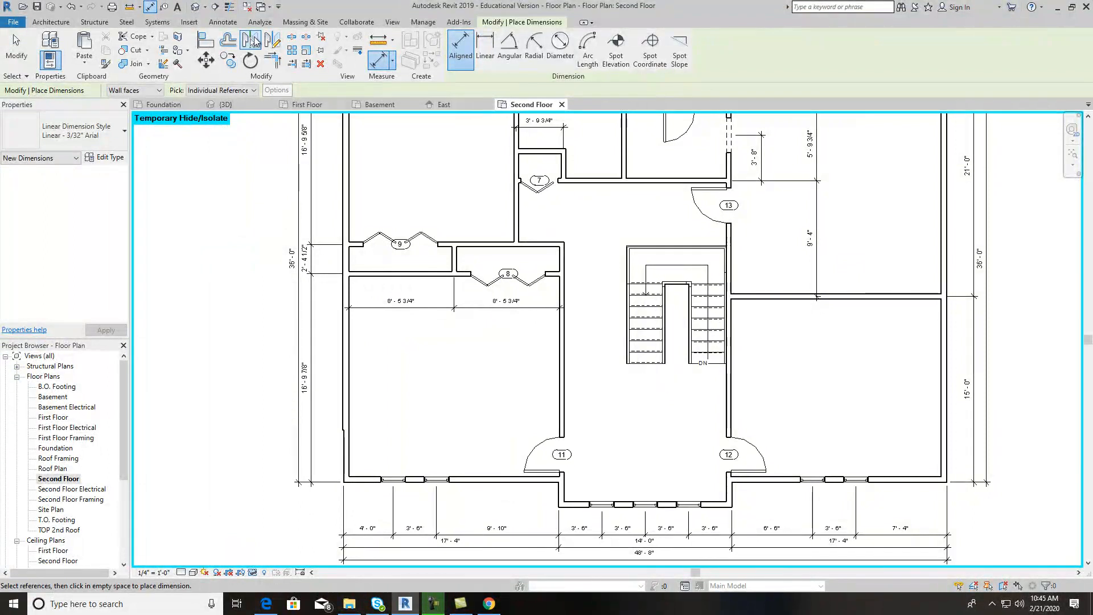
scroll(646, 237, up, 2)
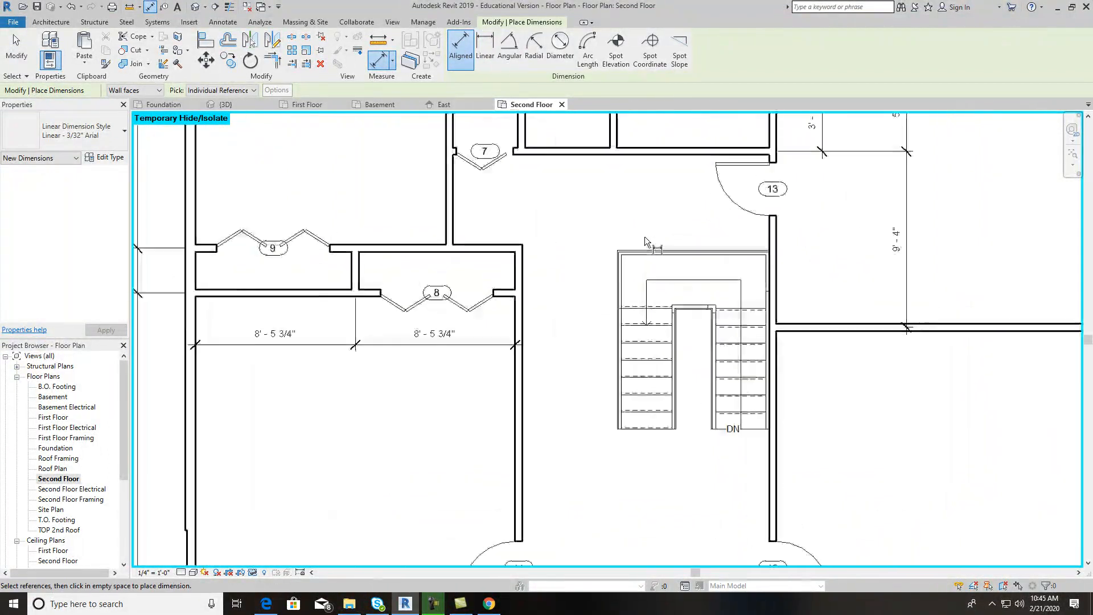
scroll(616, 264, down, 3)
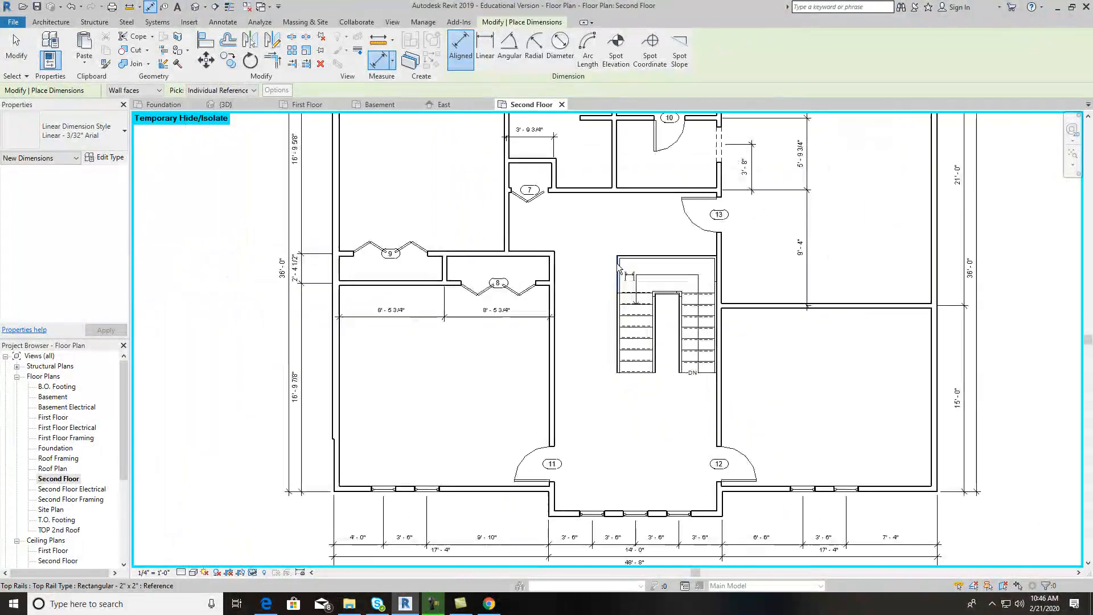
Dimension the stair's overall width from the open-side rail to the adjoining wall face, placing it just beyond the landing
scroll(633, 262, up, 2)
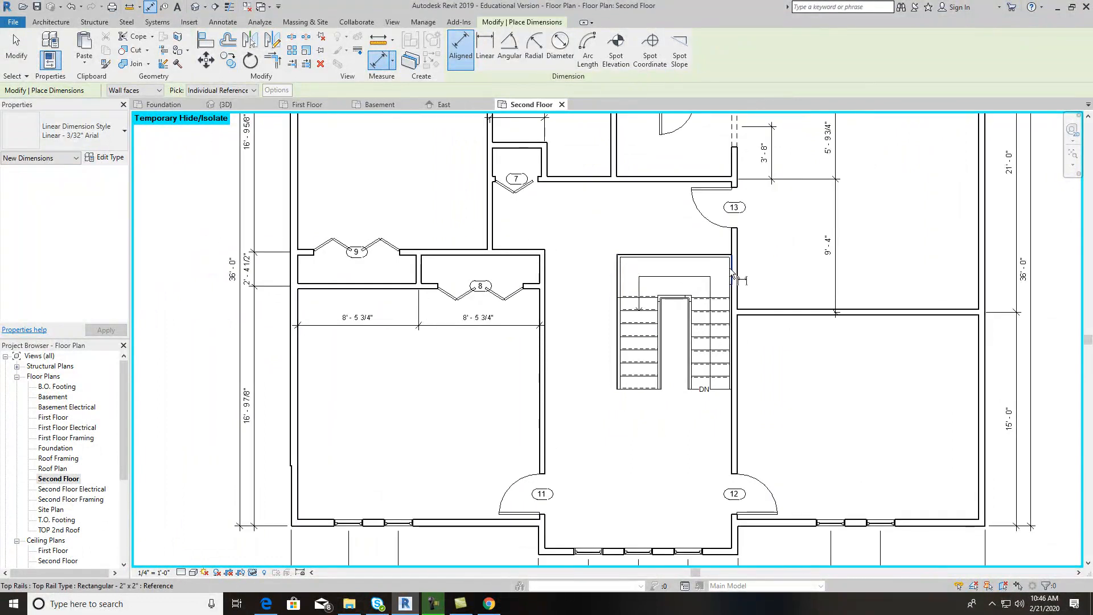
scroll(729, 268, down, 2)
scroll(730, 267, up, 1)
scroll(730, 267, up, 1)
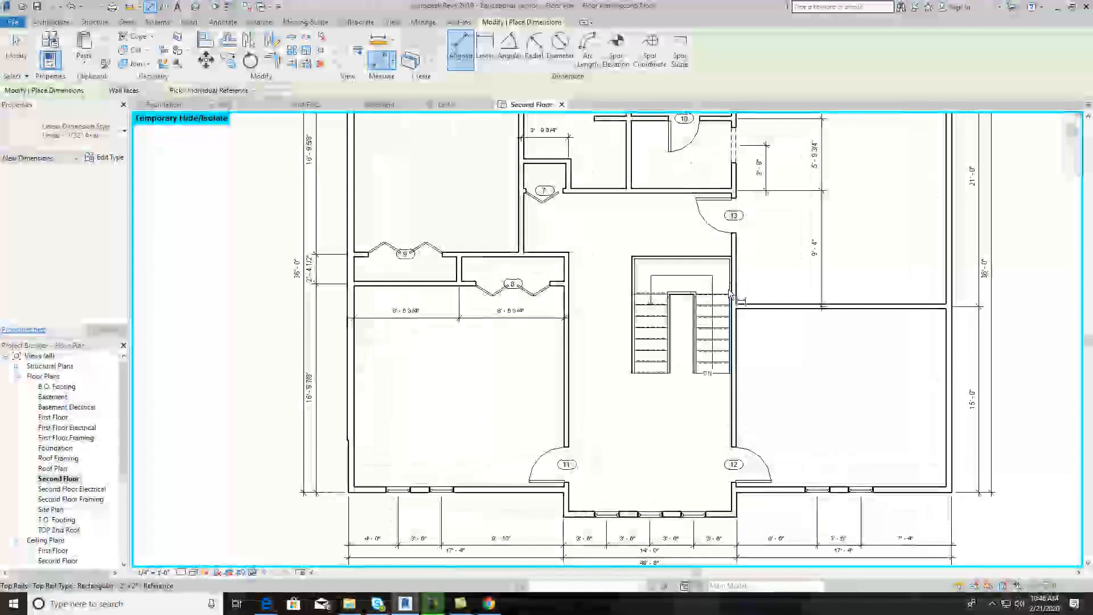
click(629, 277)
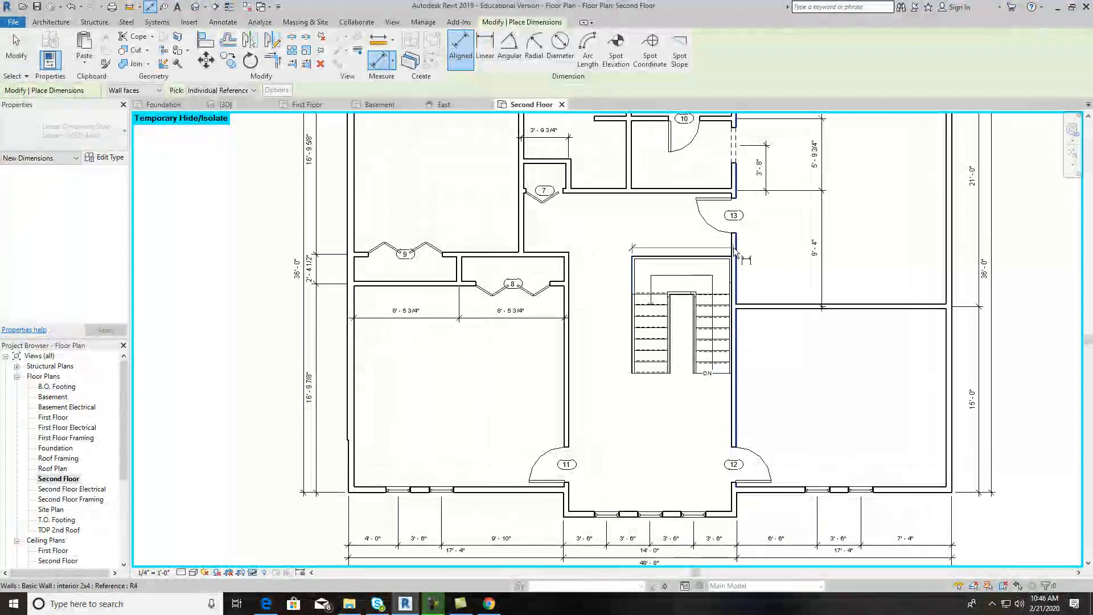
click(731, 248)
click(707, 250)
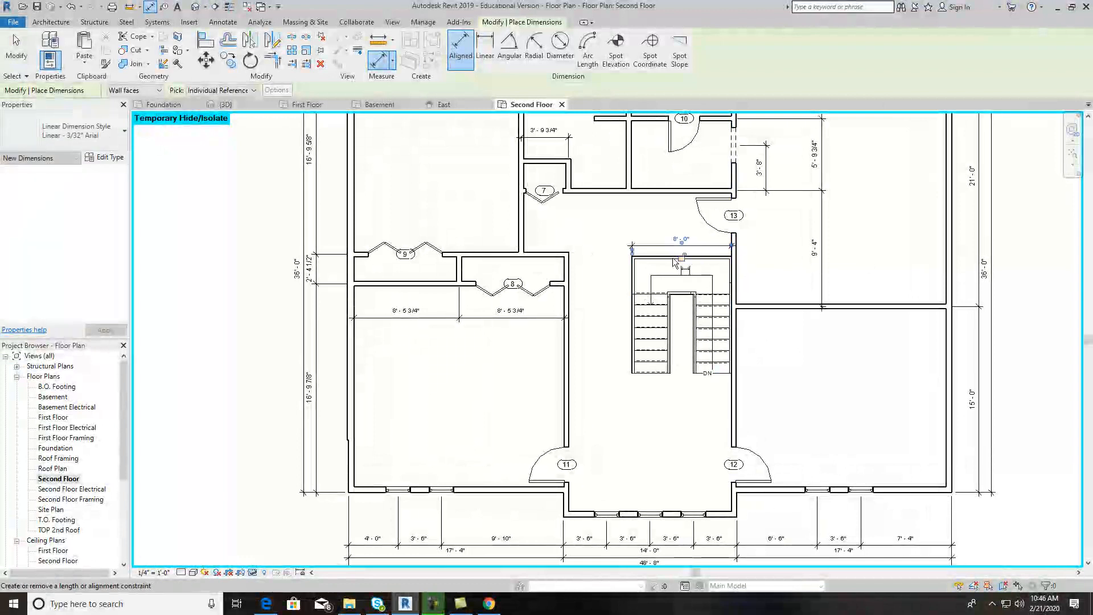
Dimension the stair's overall length from the end of the run to the landing's outer edge, placed beside the open-side rail
click(641, 374)
click(622, 365)
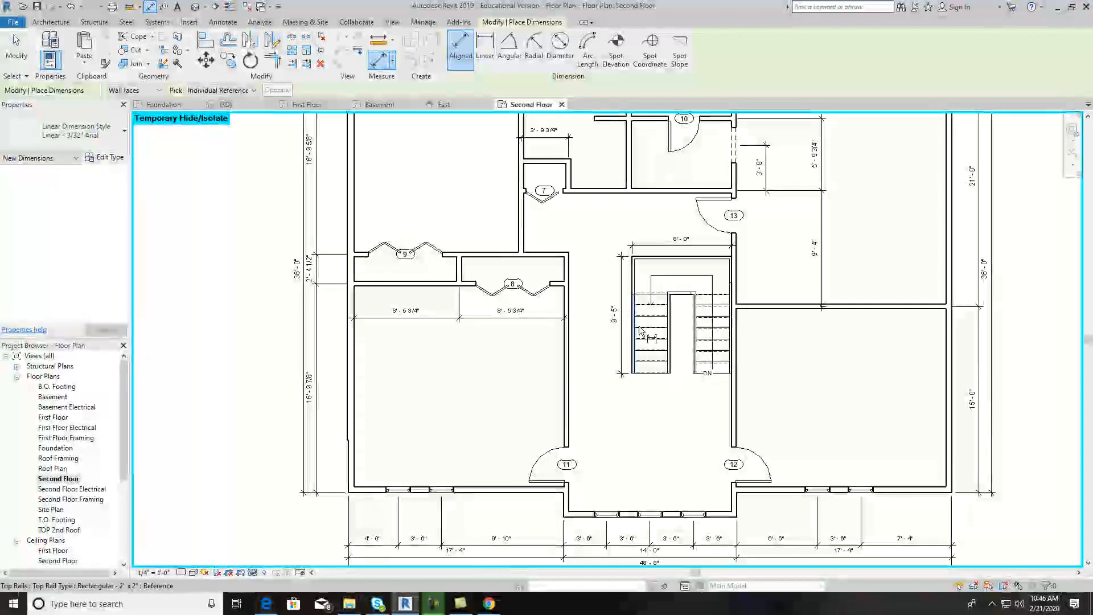
scroll(643, 312, up, 5)
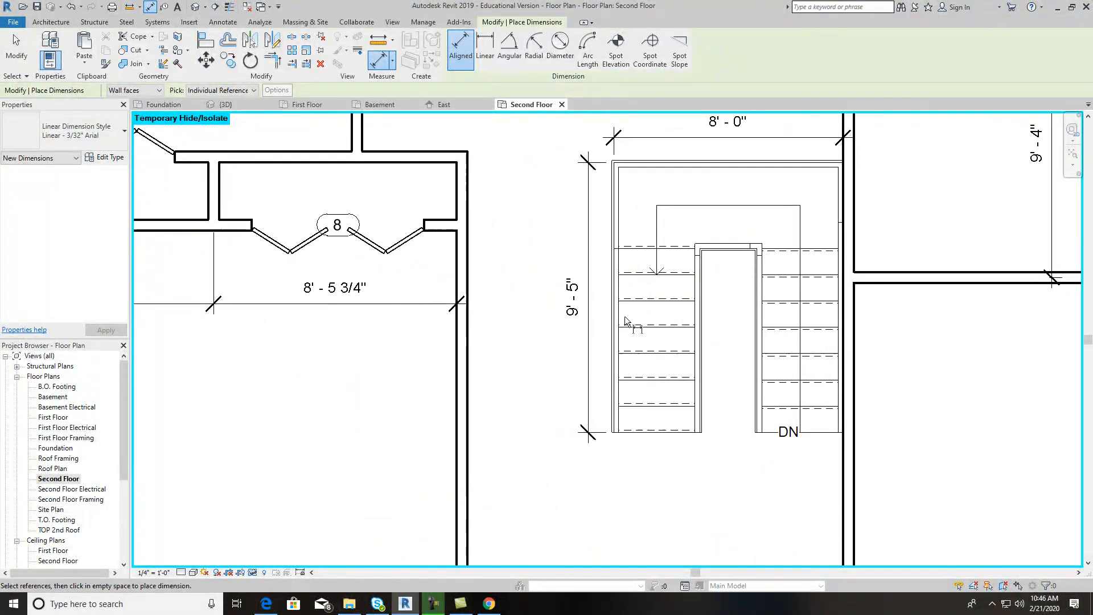
scroll(659, 306, down, 5)
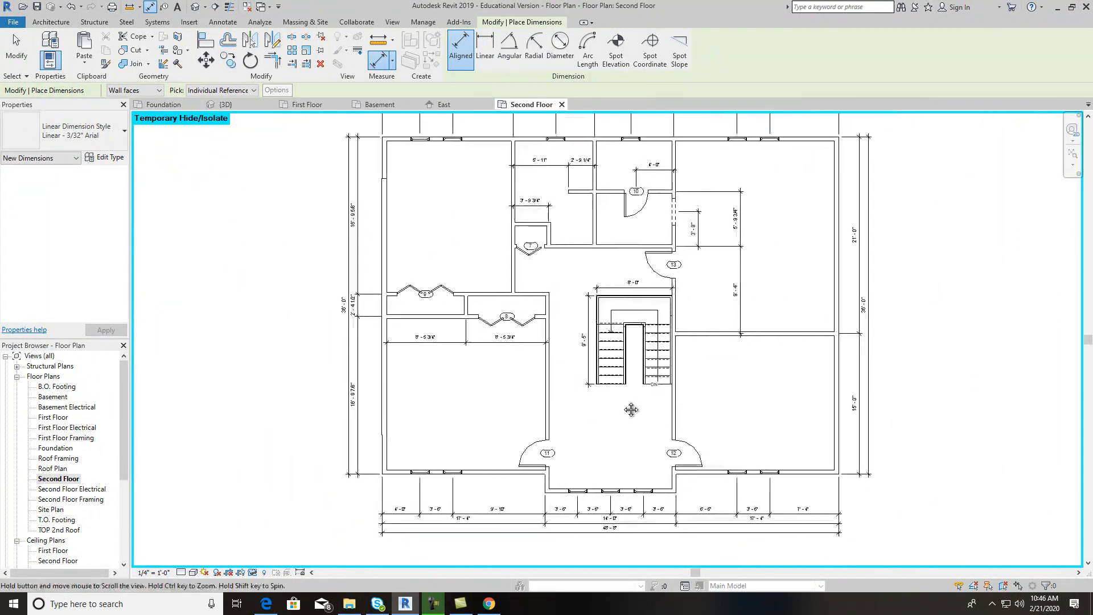
key(Escape)
key(Escape)
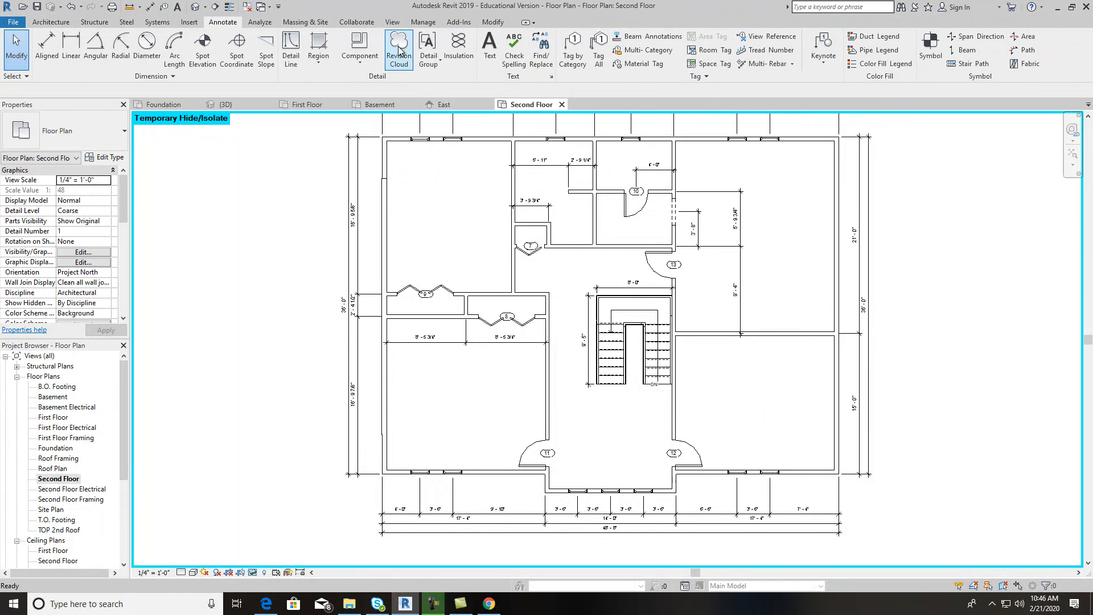
Add a 1/8" Arial text note with a two-segment leader pointing to the end of the stair's open-side run, reading 3' WIDE
click(488, 57)
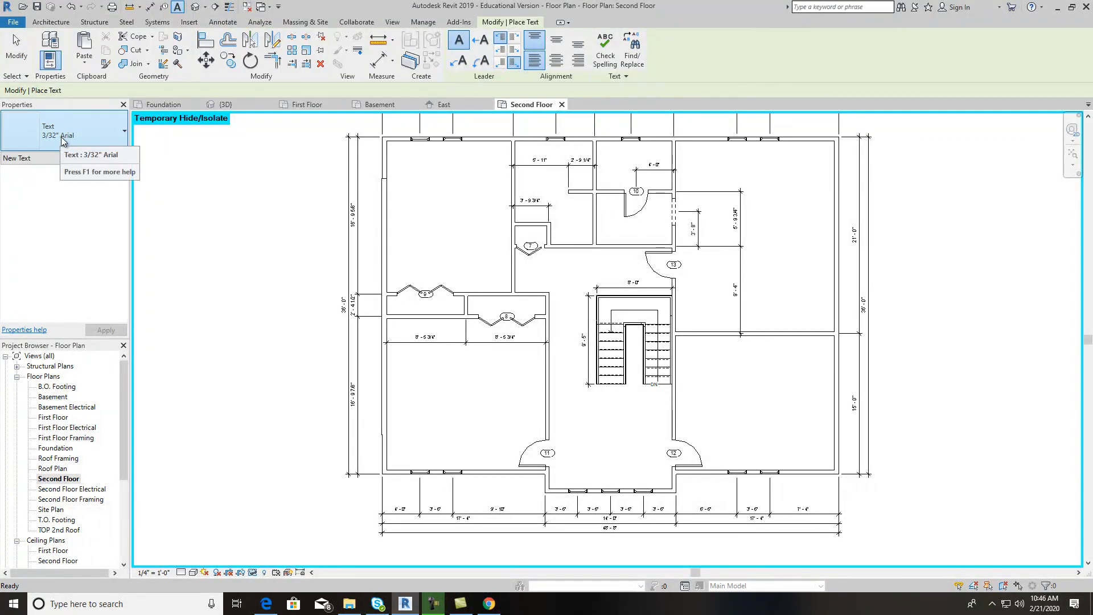
click(121, 135)
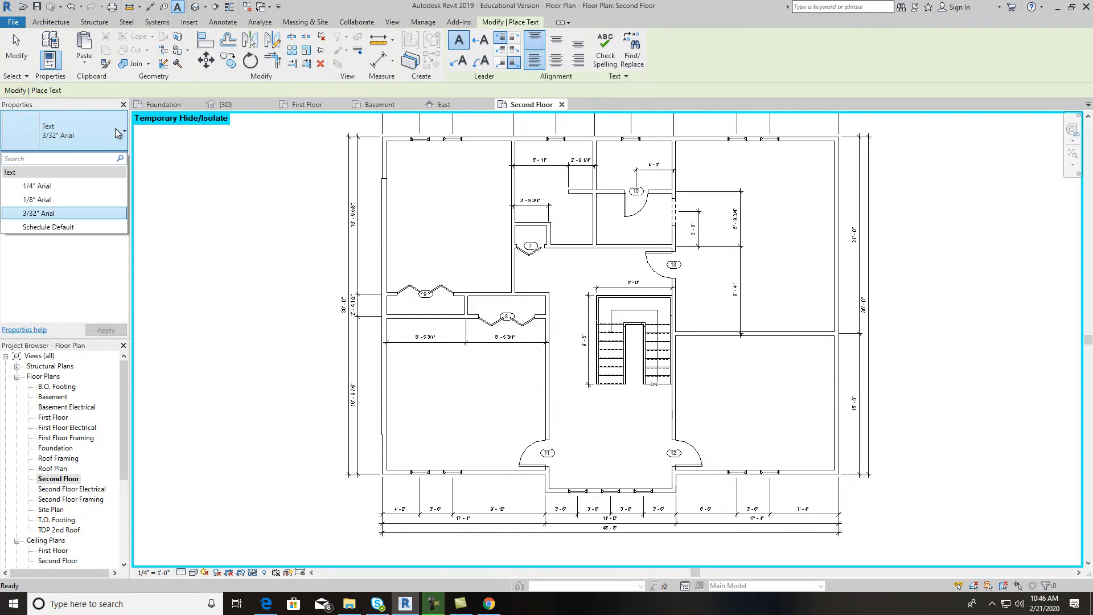
click(61, 199)
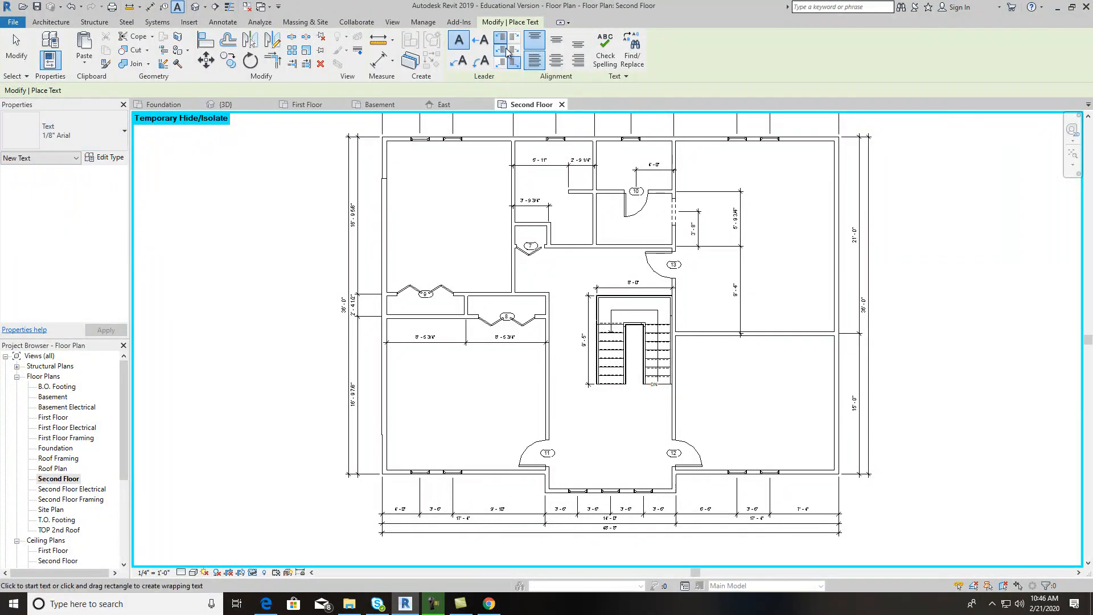
click(459, 62)
scroll(617, 404, up, 2)
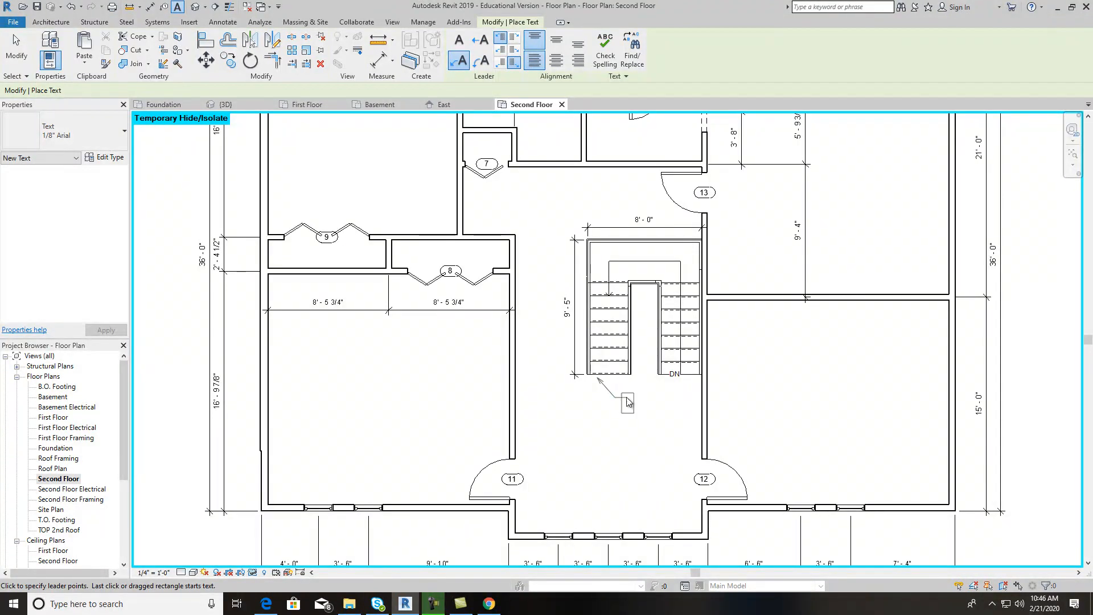
click(626, 400)
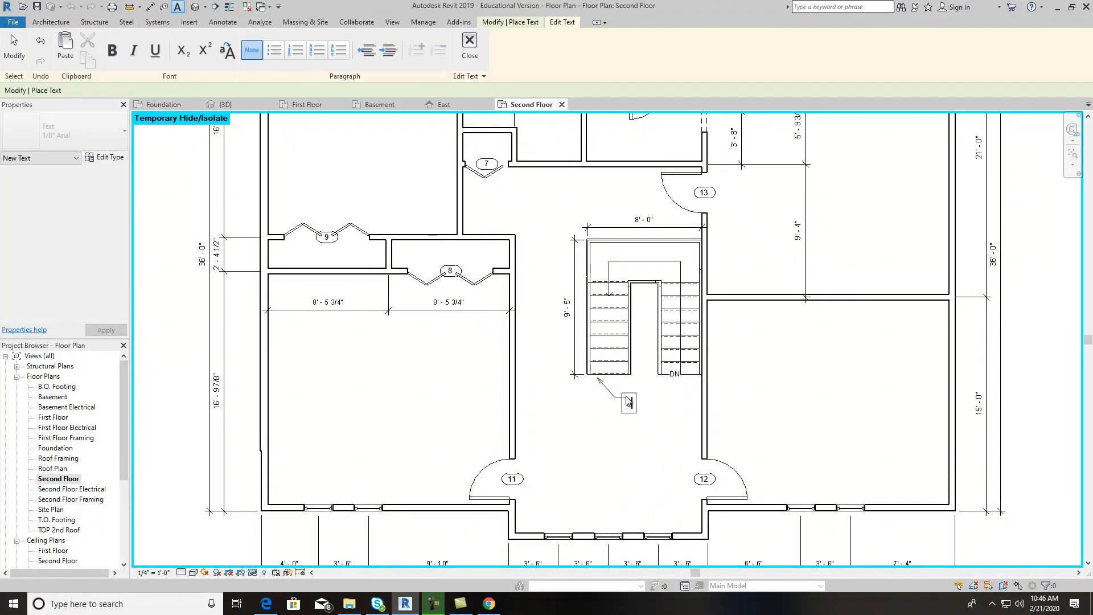
text(wide)
text( WIDE)
key(Return)
click(671, 477)
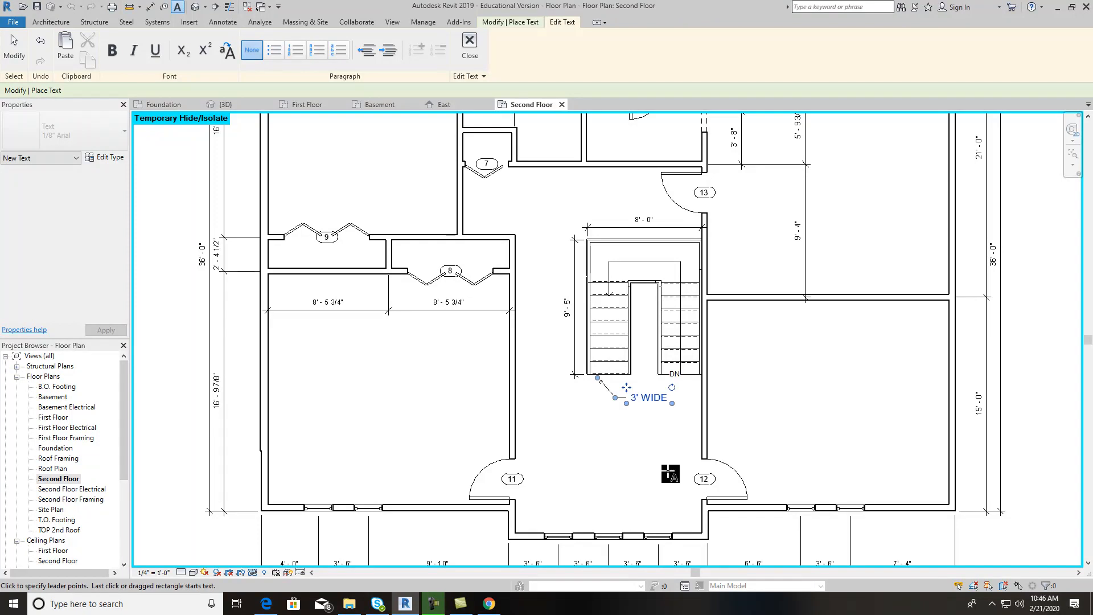
key(Escape)
Check the stair's riser and tread properties, and add the lines RISER 6 3/4" and TREAD 11" to the stair note
click(677, 341)
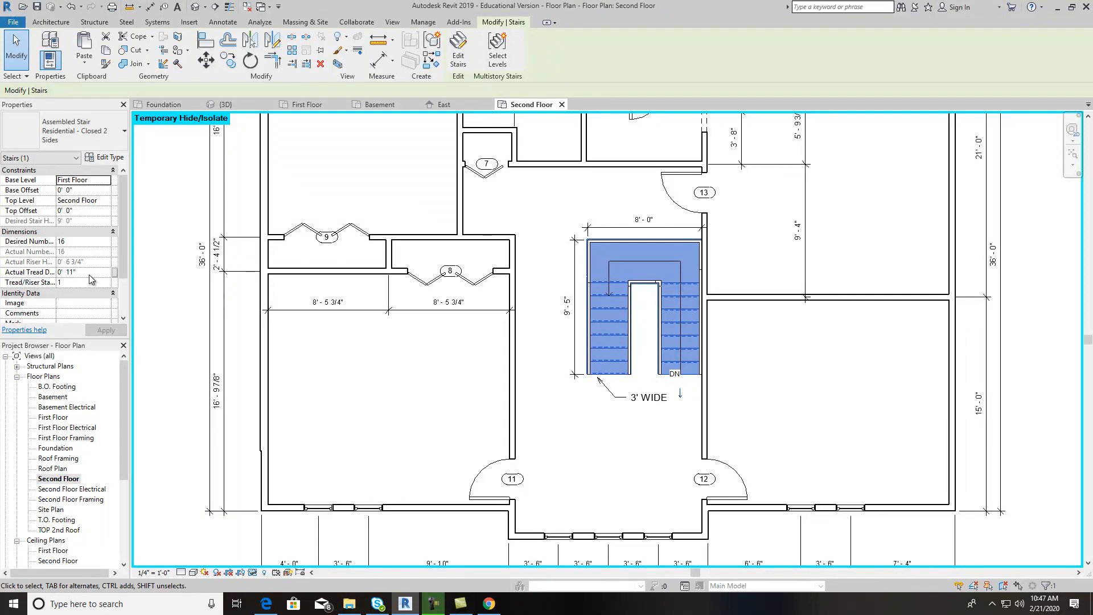
click(649, 399)
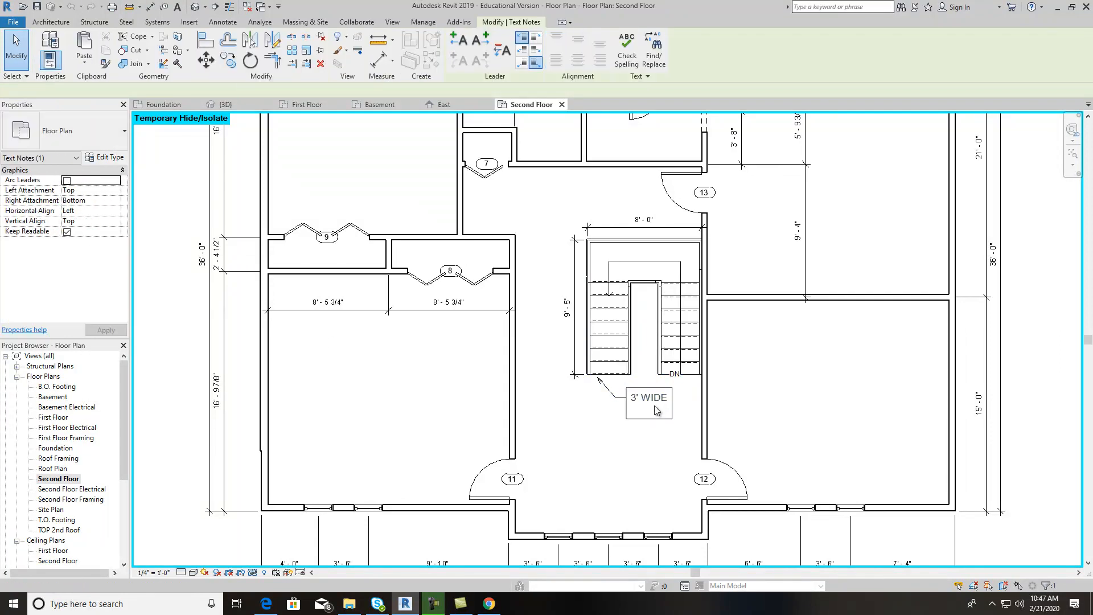
click(654, 401)
key(Return)
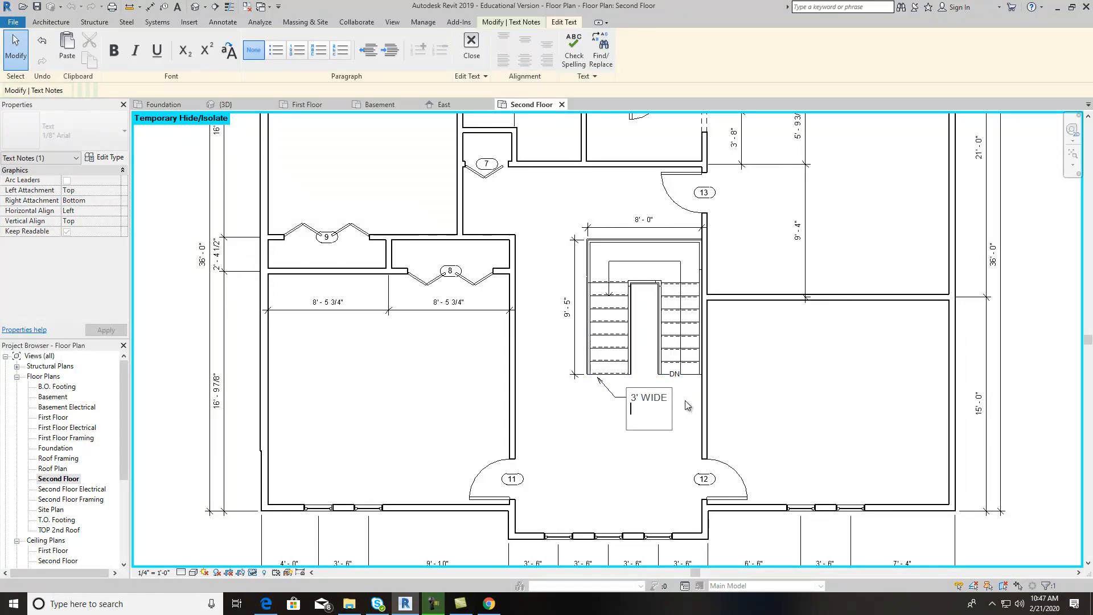
text(RISER)
text(6 3/4)
key(Return)
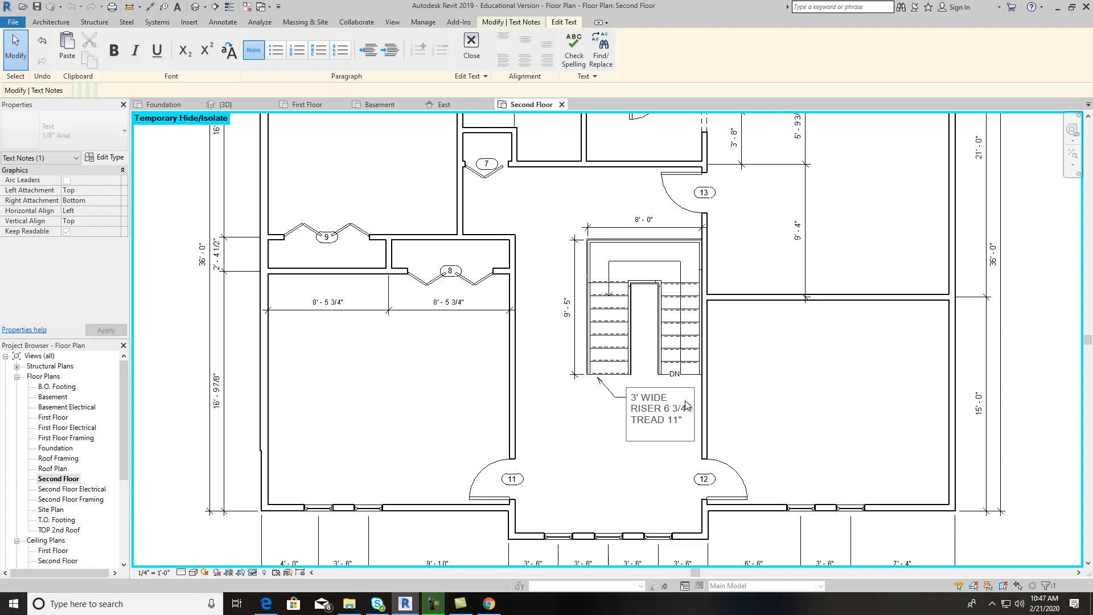
click(656, 478)
click(581, 458)
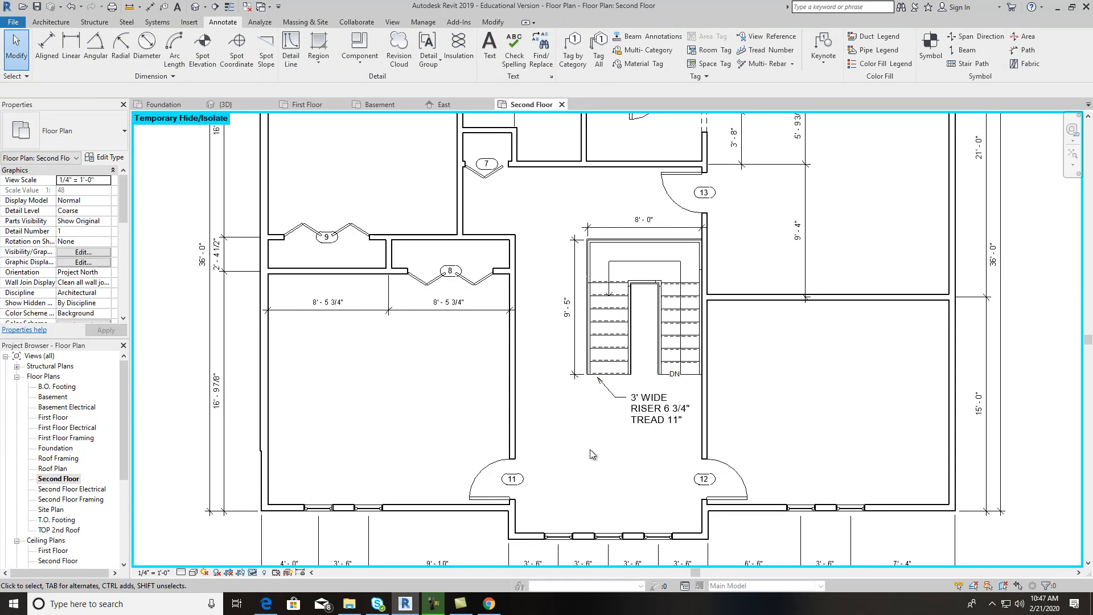
Activate aligned dimensioning with a close view of the stair landing
scroll(590, 449, down, 1)
scroll(590, 450, down, 1)
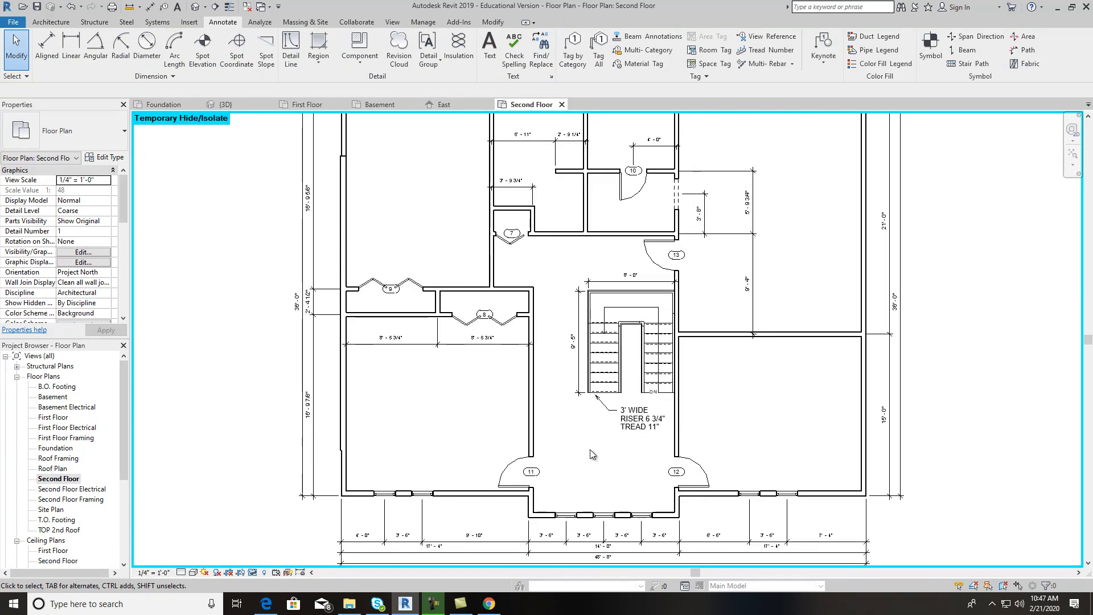
scroll(615, 343, up, 2)
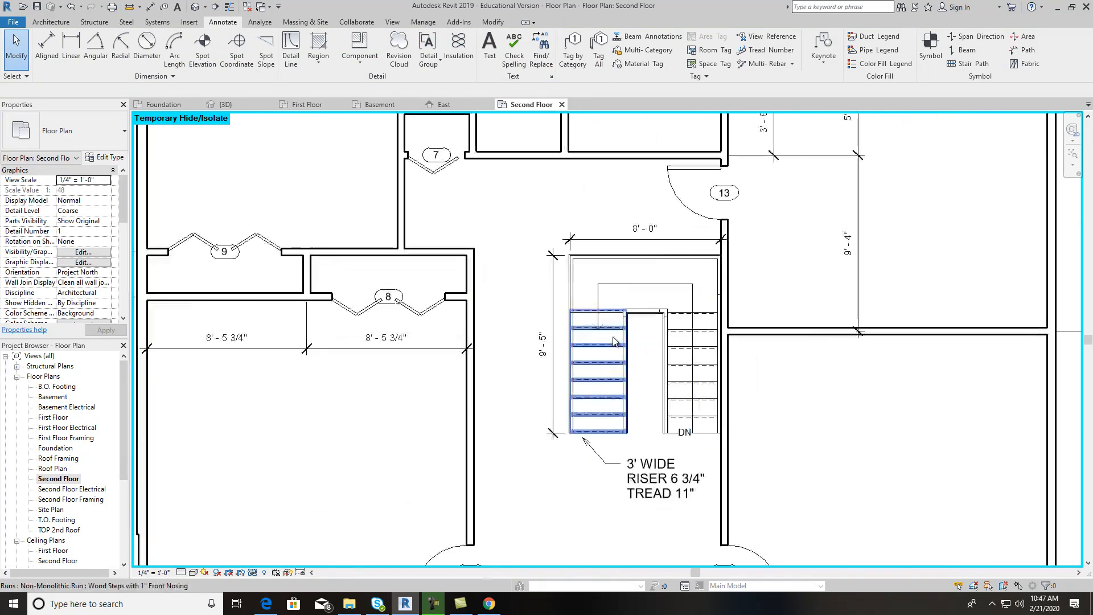
click(47, 46)
scroll(561, 274, up, 2)
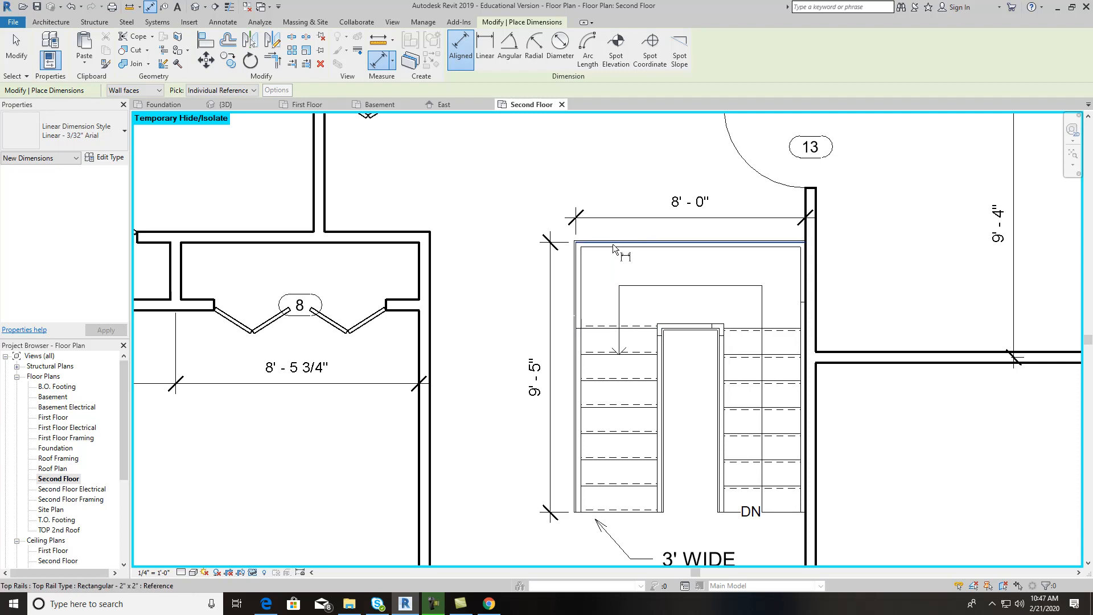
click(606, 328)
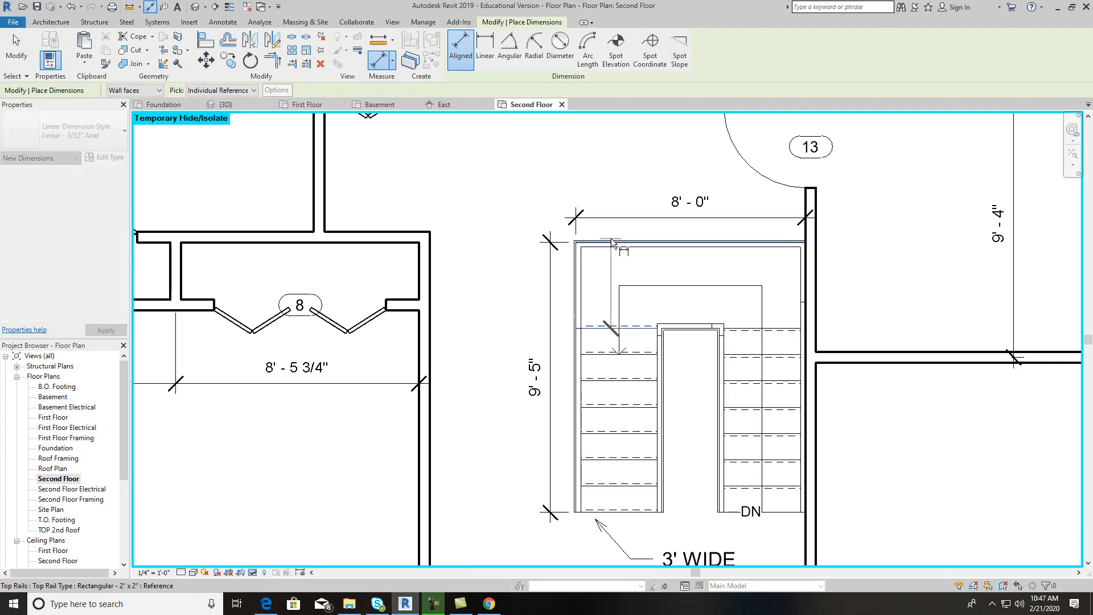
click(611, 238)
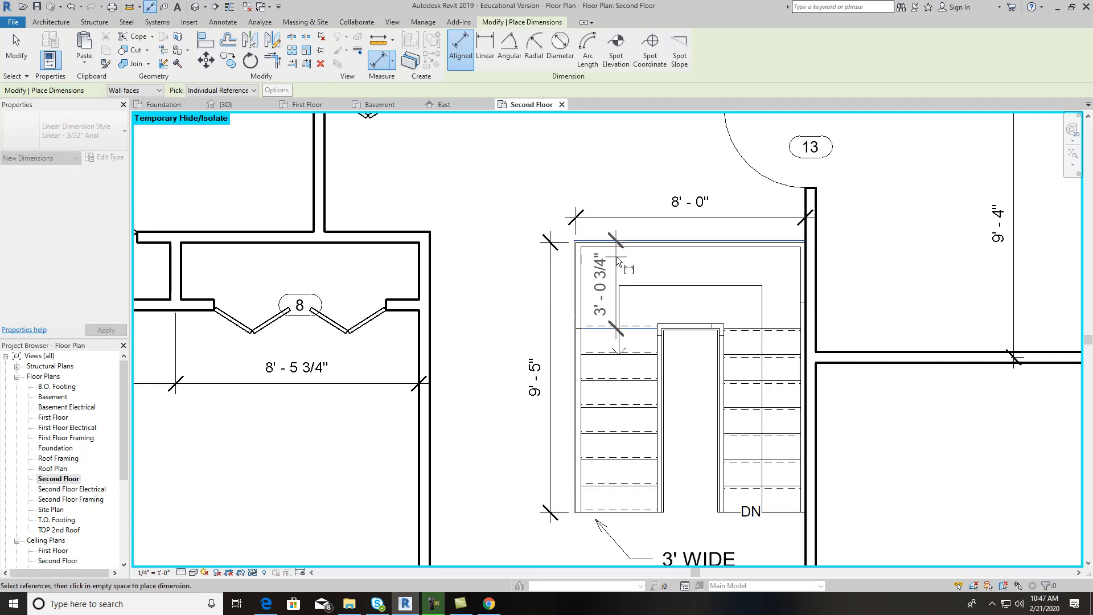
key(Escape)
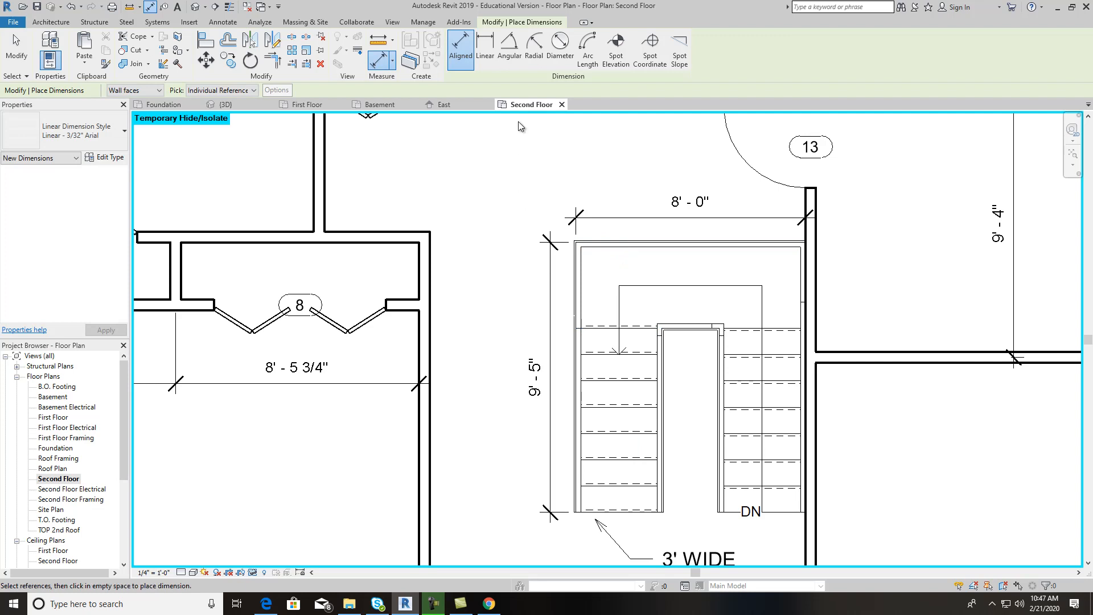
Dimension the landing's depth from the outermost rail edge to the first riser line, placed beside the stair's open side
scroll(624, 322, up, 2)
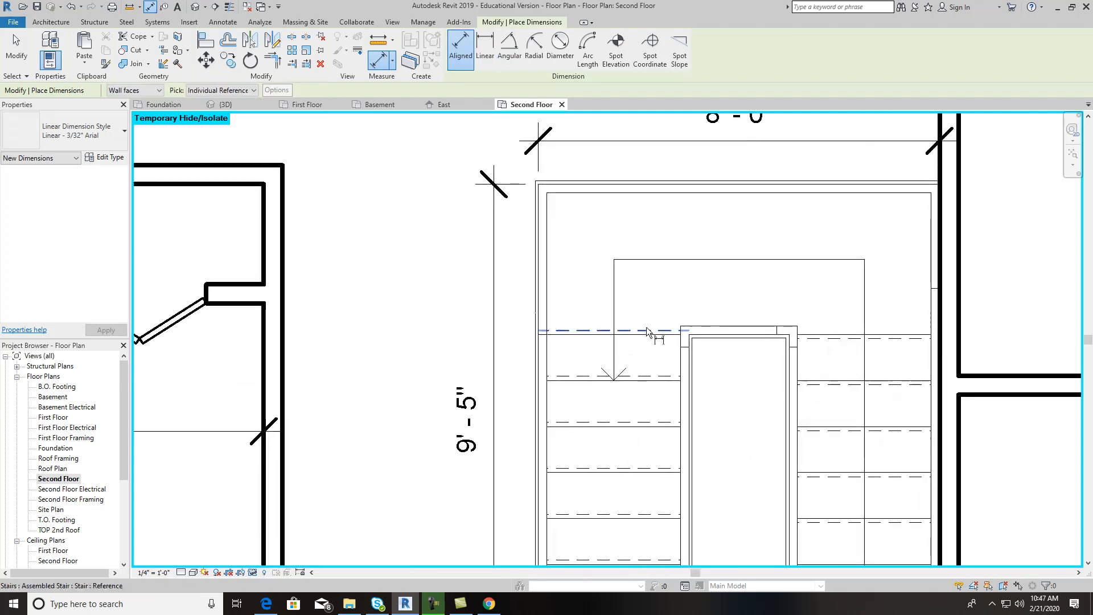
click(636, 182)
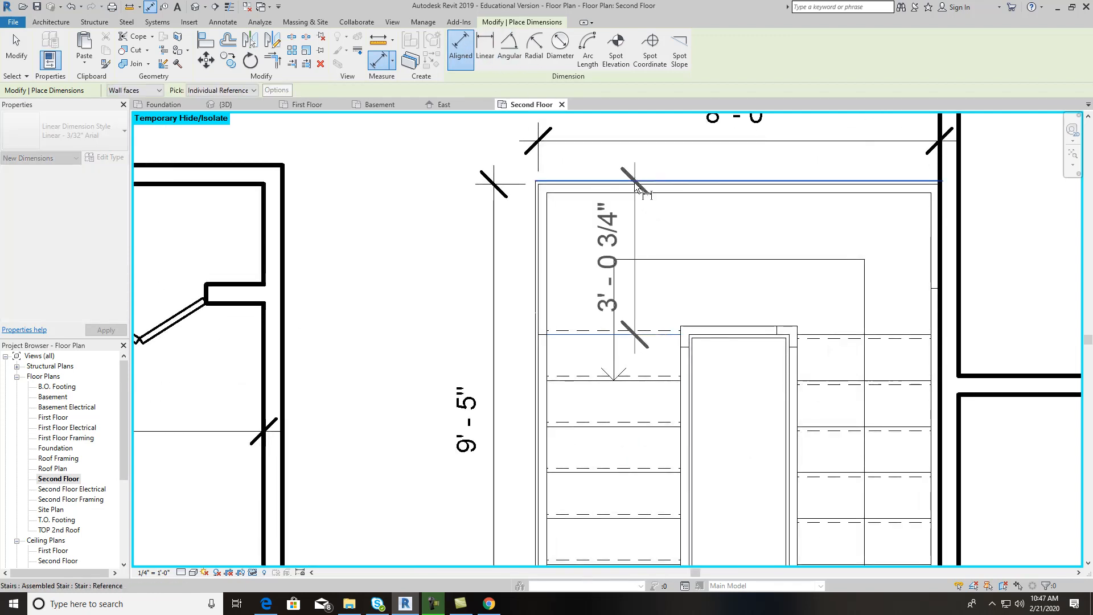
click(472, 231)
key(Escape)
Move the stair's overall length dimension farther out from the stair, clear of the landing depth dimension
mouse_move(490, 245)
mouse_down()
mouse_move(417, 244)
mouse_move(501, 252)
mouse_move(491, 251)
mouse_up()
drag(422, 261, 442, 263)
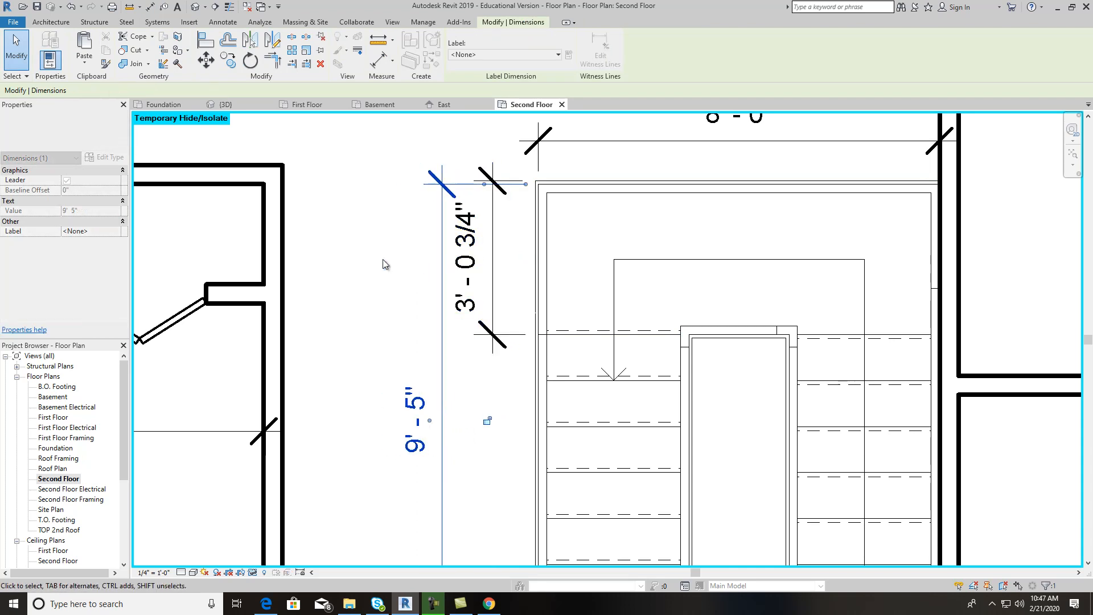
click(382, 259)
Try to shift the landing depth dimension's witness line off the outer rail edge, and delete the dimension
scroll(572, 310, down, 2)
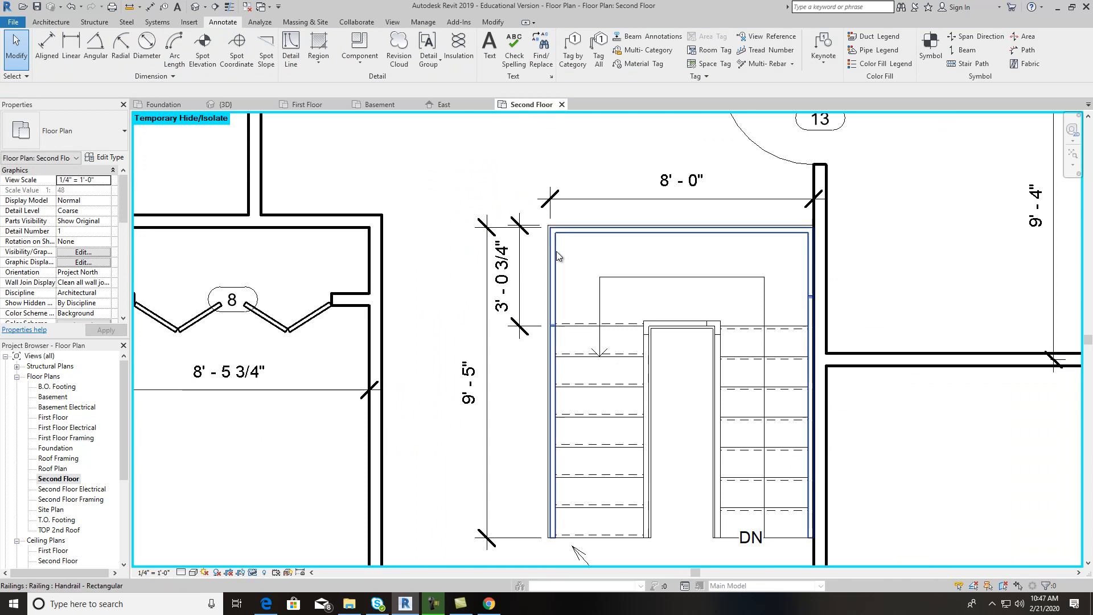
click(522, 228)
scroll(575, 235, up, 2)
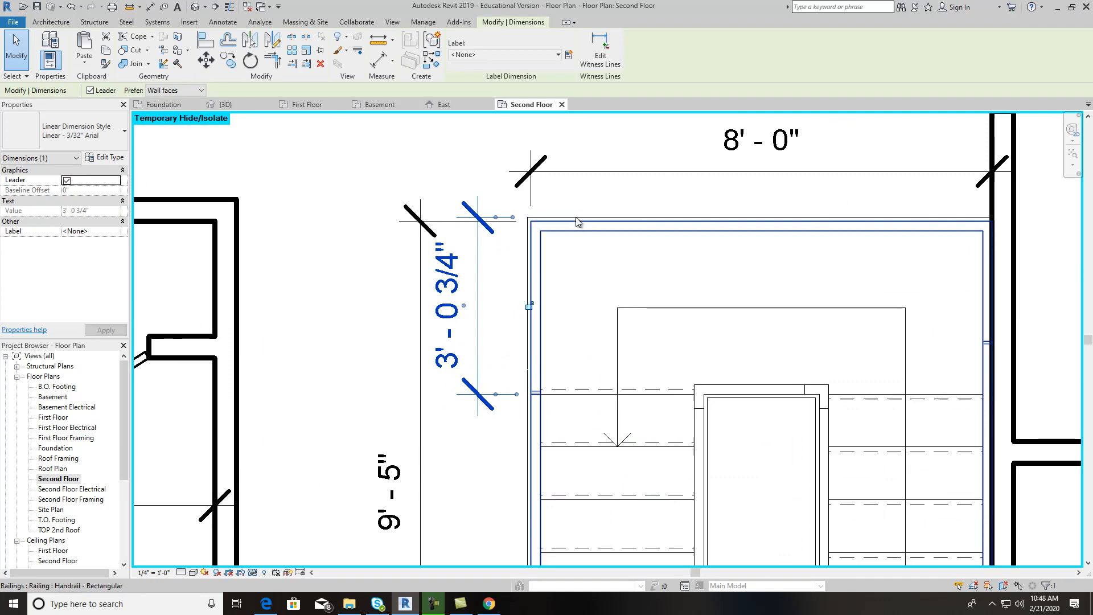
drag(496, 217, 514, 224)
click(593, 244)
scroll(592, 247, down, 2)
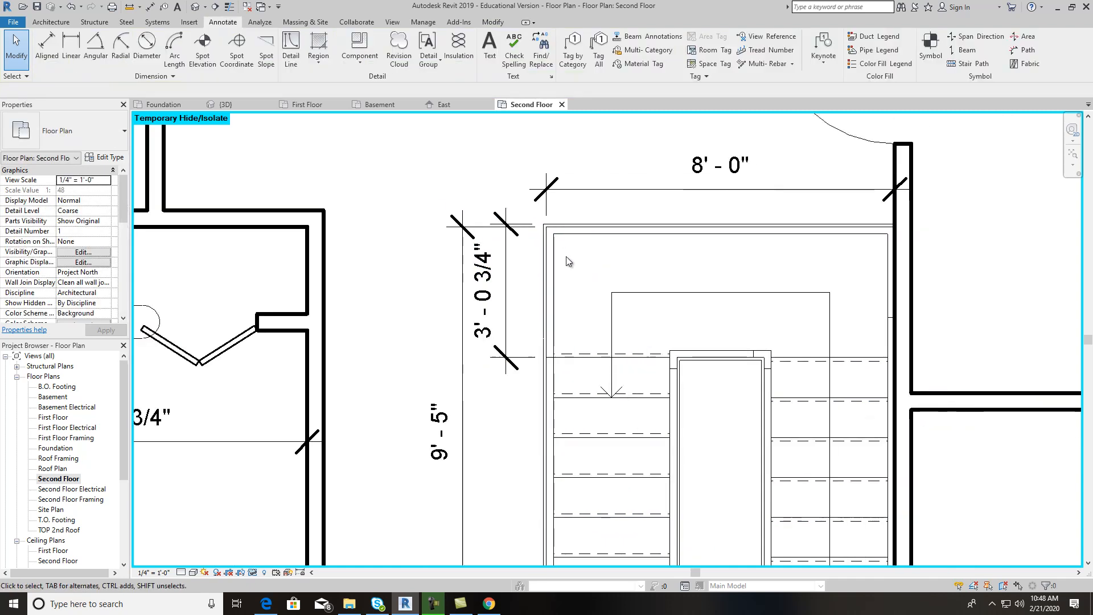
click(495, 271)
key(Delete)
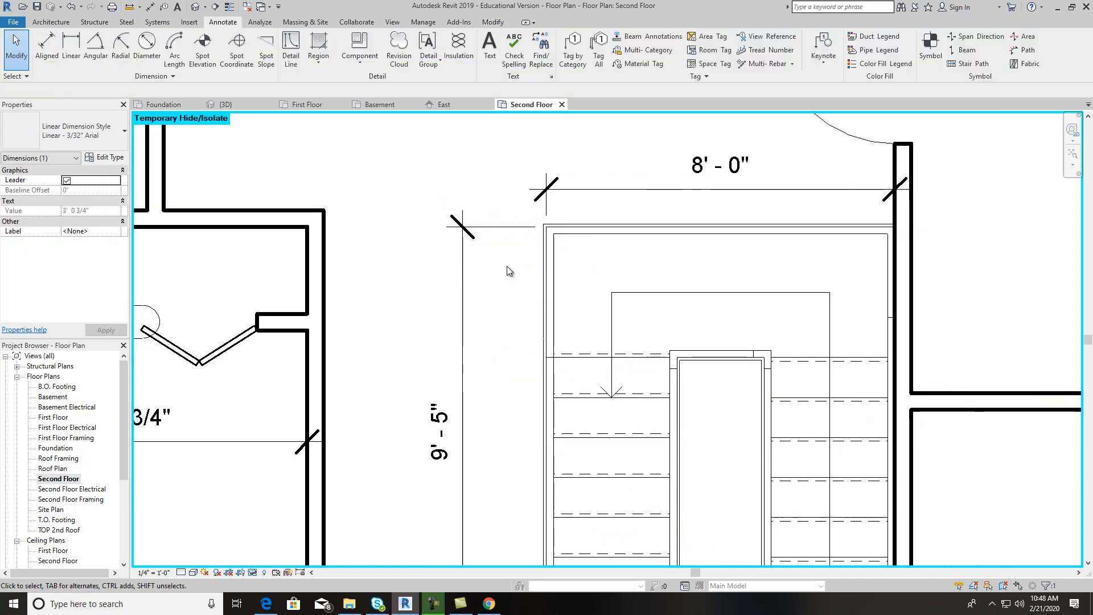
Dimension the landing's depth from the edge used by the overall length dimension to the first riser line, placed between that dimension and the stair
click(46, 46)
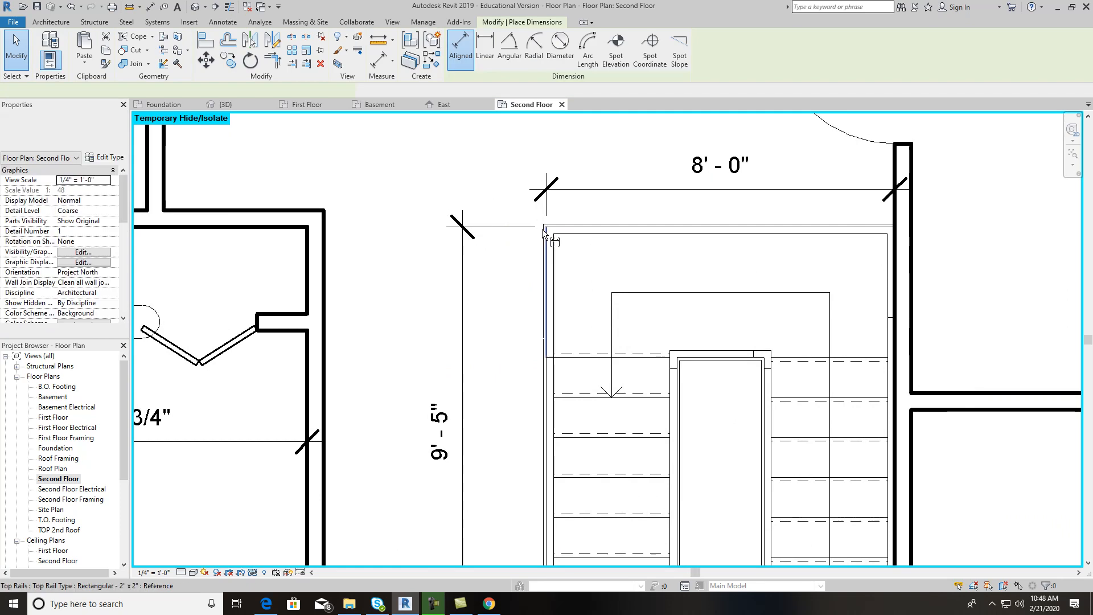
click(575, 227)
click(604, 358)
click(511, 331)
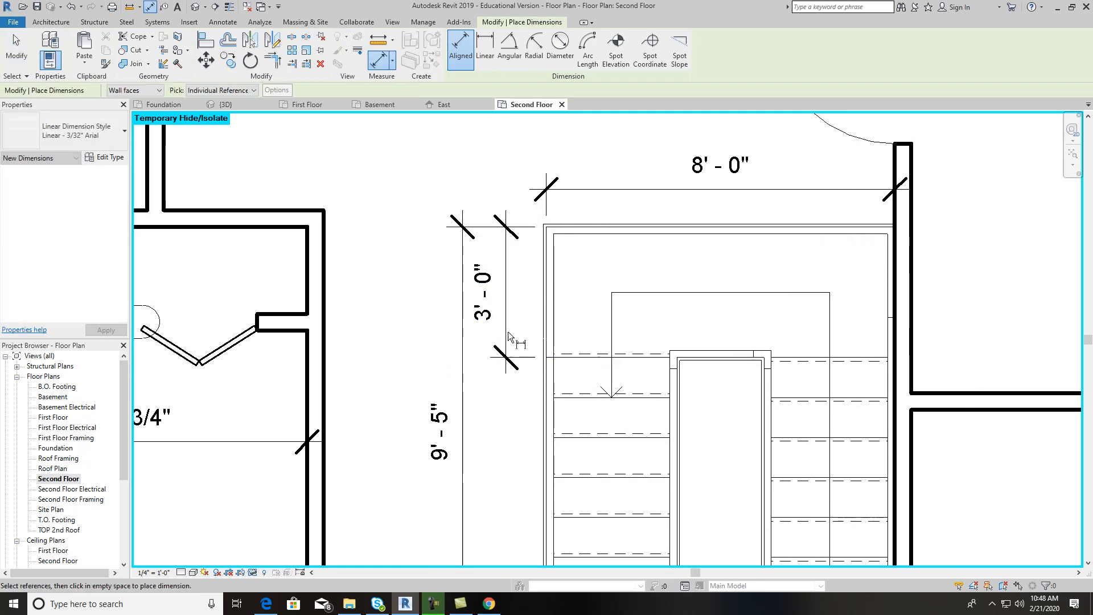
Open the Basement floor plan with the whole building outline shown
scroll(418, 295, down, 2)
scroll(465, 315, down, 2)
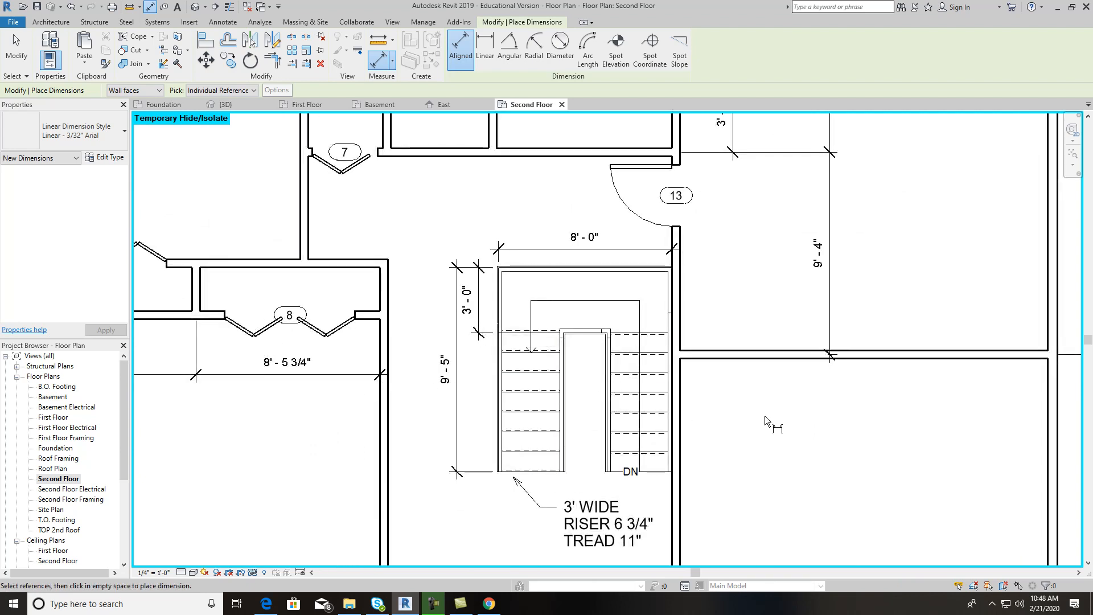
middle_drag(797, 442, 769, 398)
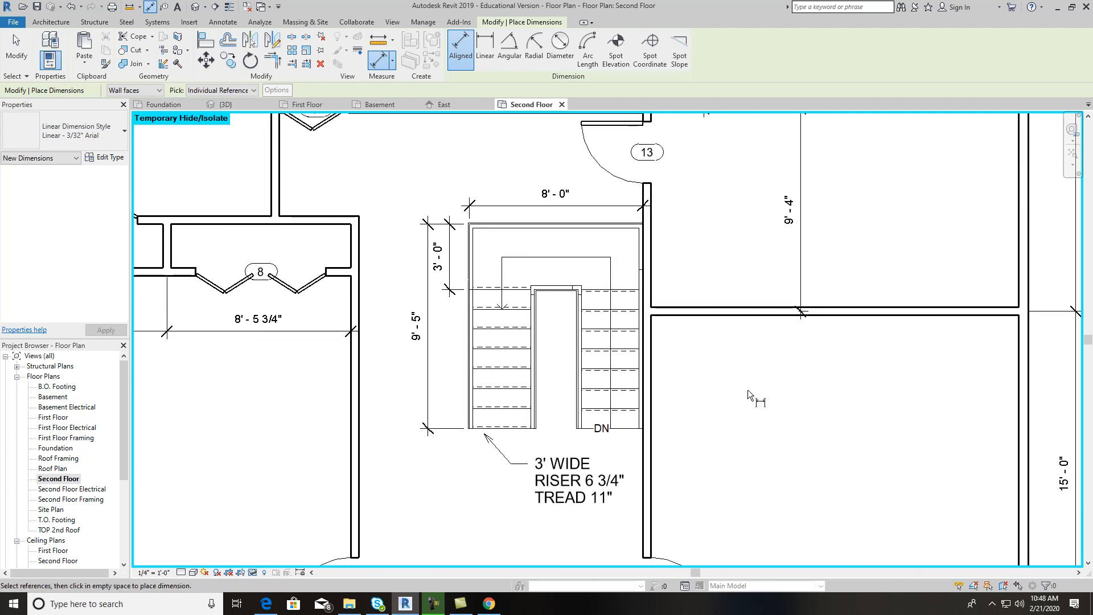
scroll(747, 389, down, 2)
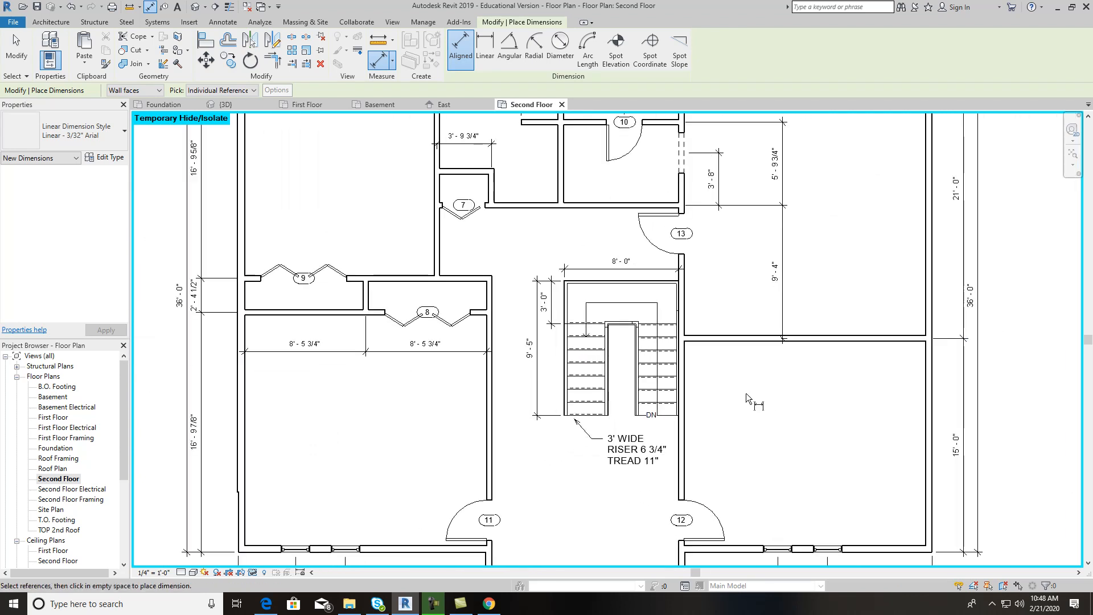
scroll(746, 394, down, 3)
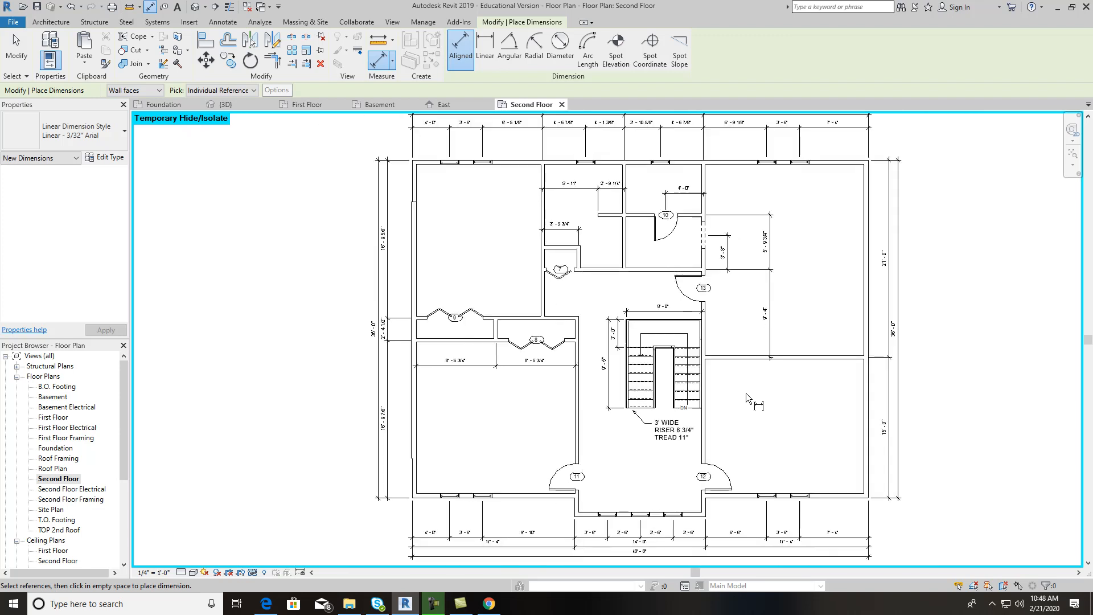
mouse_move(124, 406)
mouse_down()
mouse_move(125, 439)
mouse_move(123, 416)
mouse_up()
double_click(55, 376)
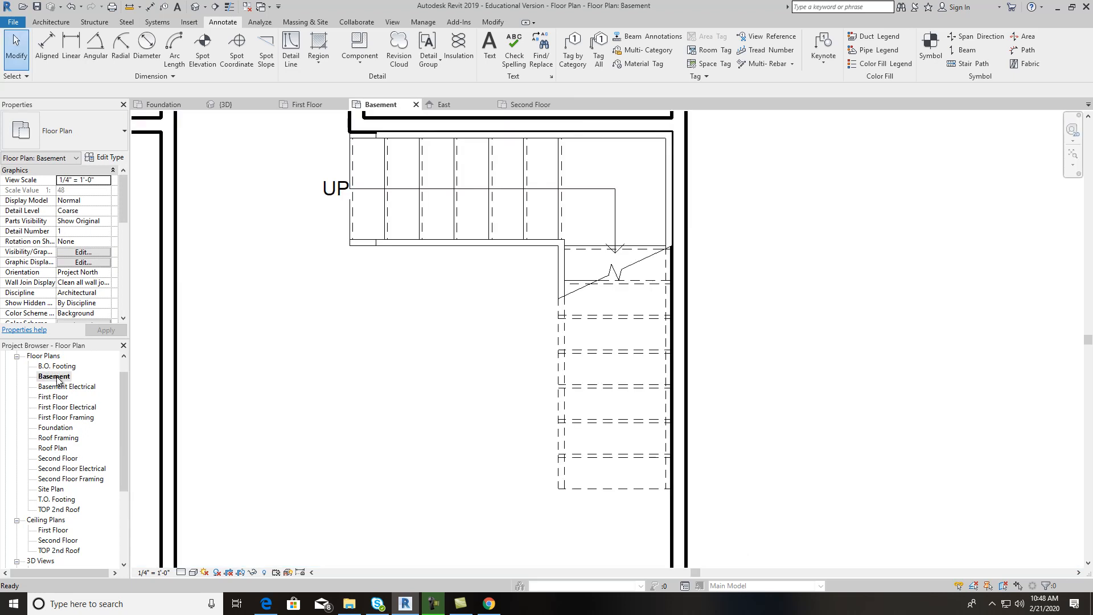
scroll(524, 436, down, 5)
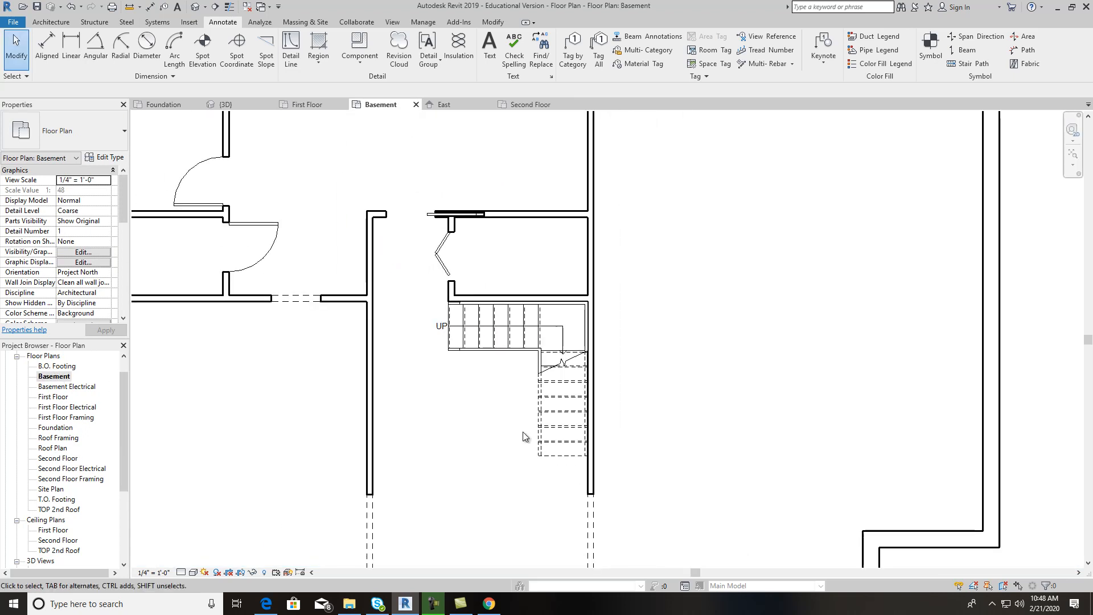
middle_drag(519, 440, 588, 385)
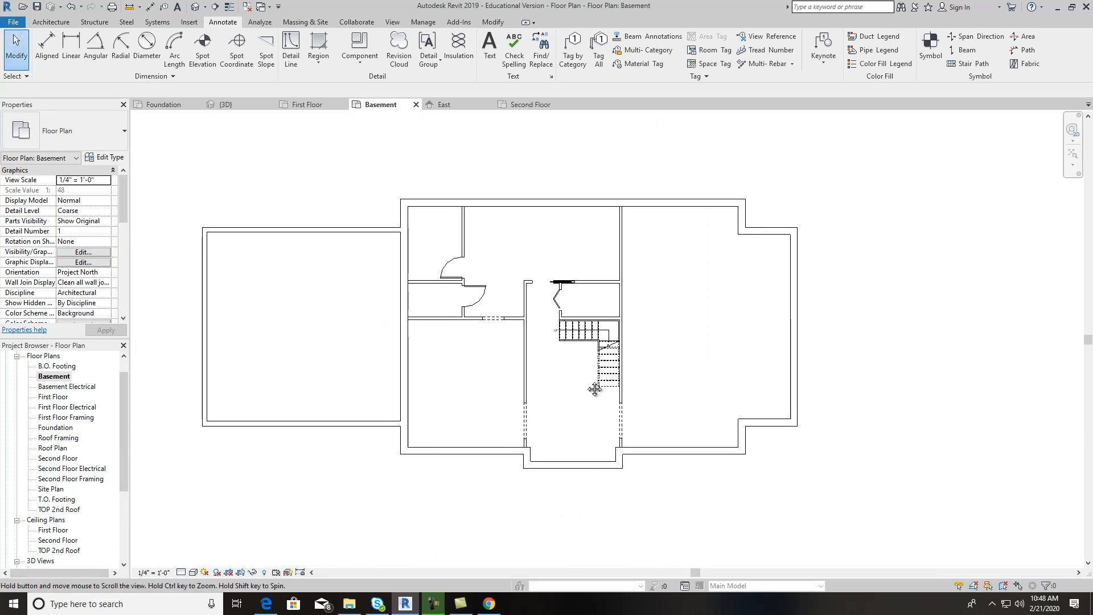